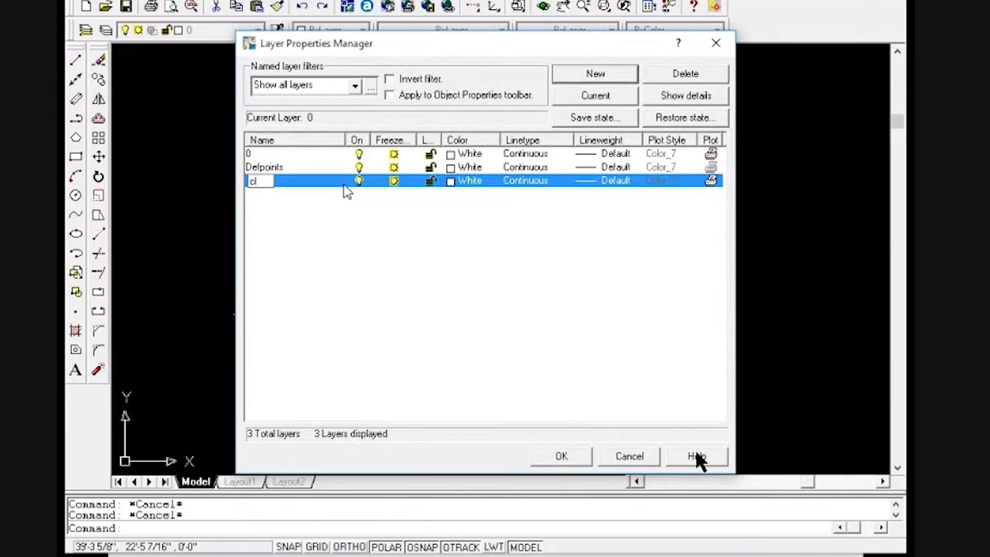
Set the color of the new cl layer to yellow
left_click(462, 183)
left_click(371, 157)
left_click(462, 386)
Load the CENTER2 linetype, assign it to the cl layer, and accept the layer settings
left_click(517, 183)
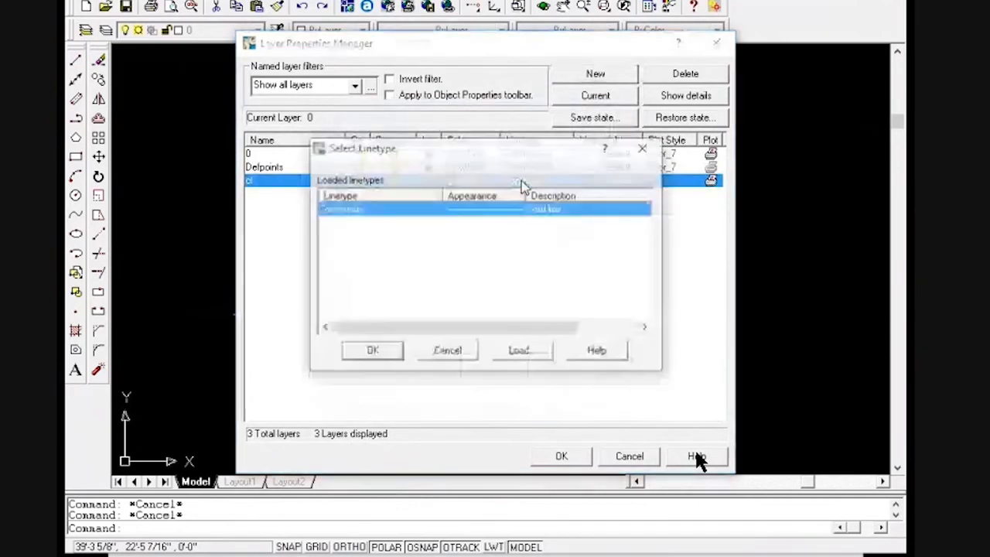
left_click(518, 350)
left_click(399, 305)
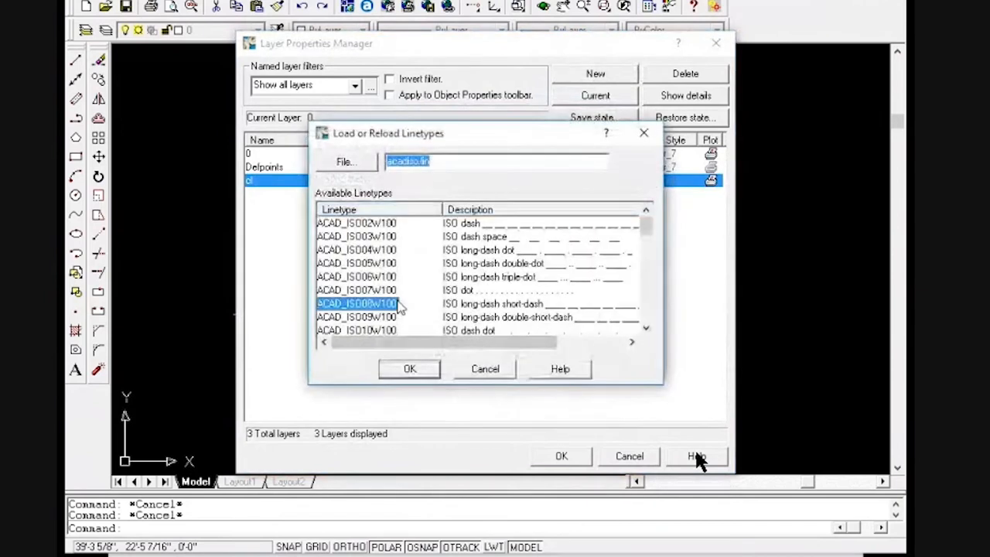
key("c")
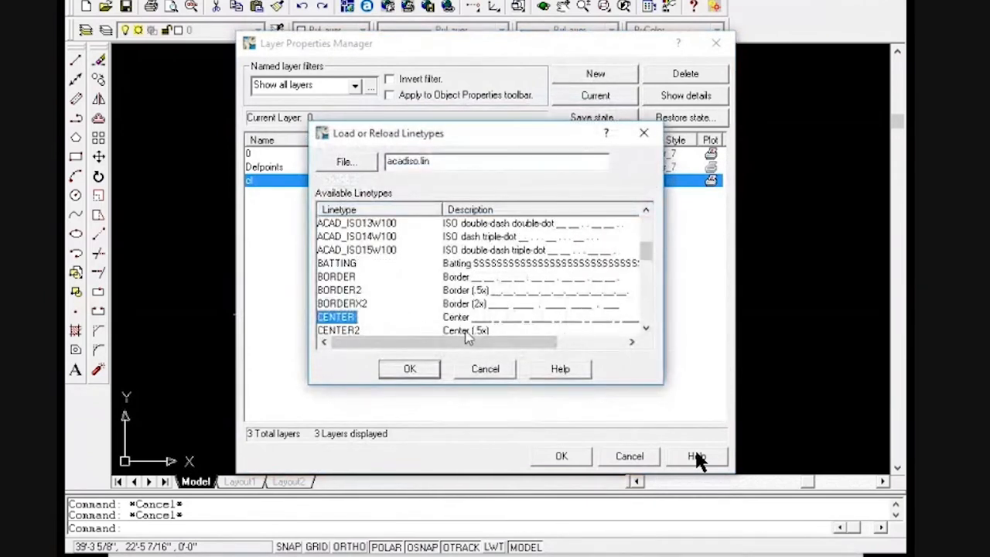
left_click(465, 331)
left_click(409, 369)
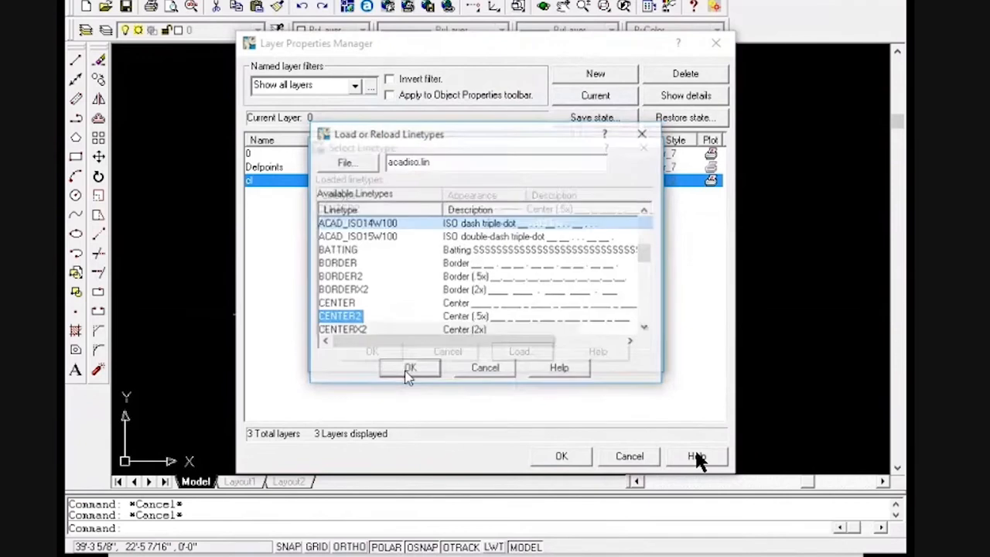
left_click(507, 209)
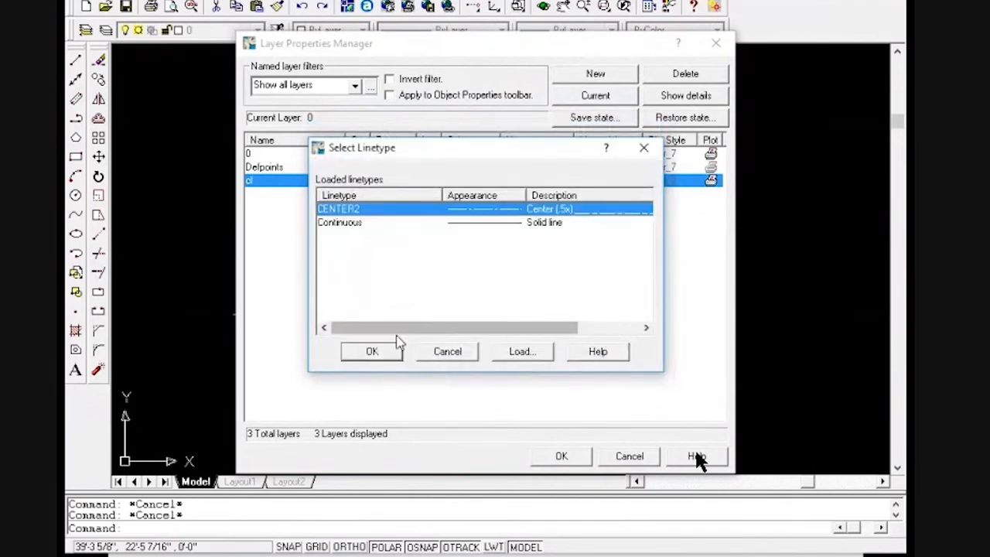
left_click(372, 352)
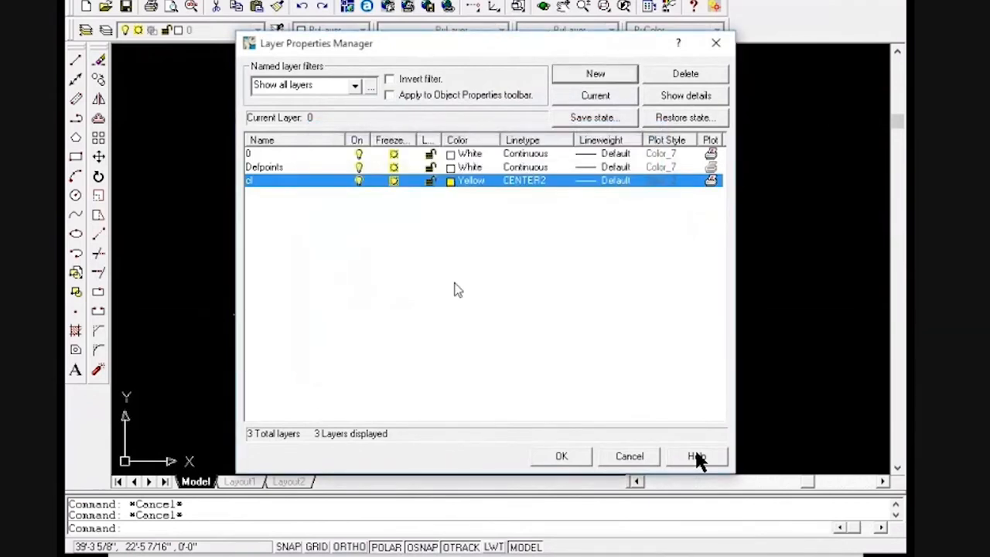
left_click(562, 456)
Move the horizontal and vertical center lines of the circles to the cl layer
left_click(405, 336)
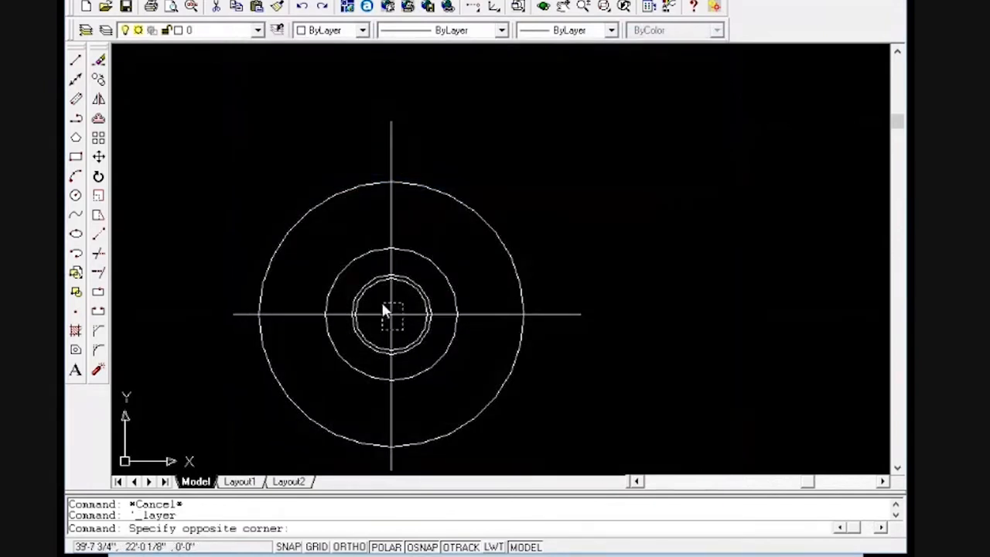
left_click(384, 310)
left_click(257, 29)
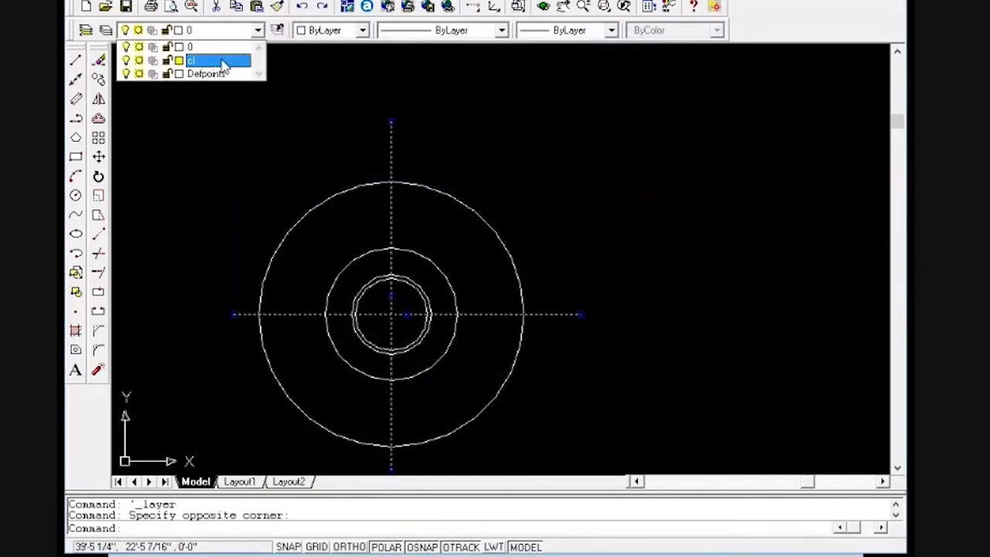
left_click(217, 58)
key("Escape")
key("Escape")
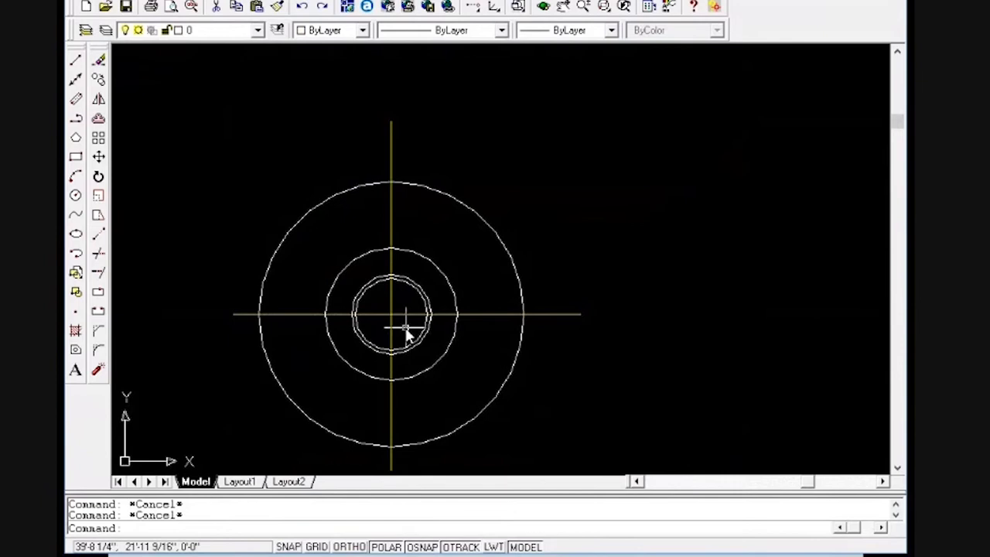
Check the horizontal center line's layer and linetype, and set the global linetype scale factor to .1
left_click(398, 314)
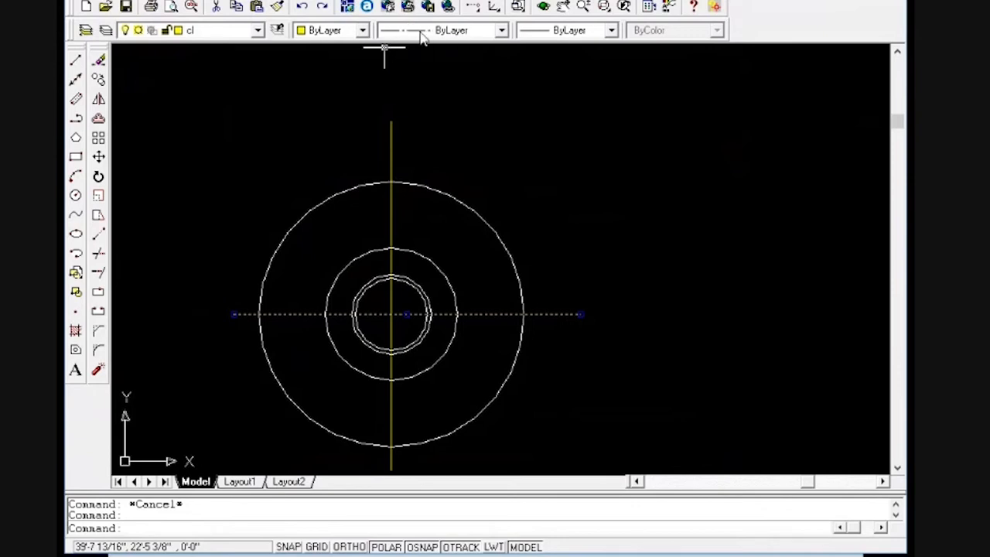
key("Escape")
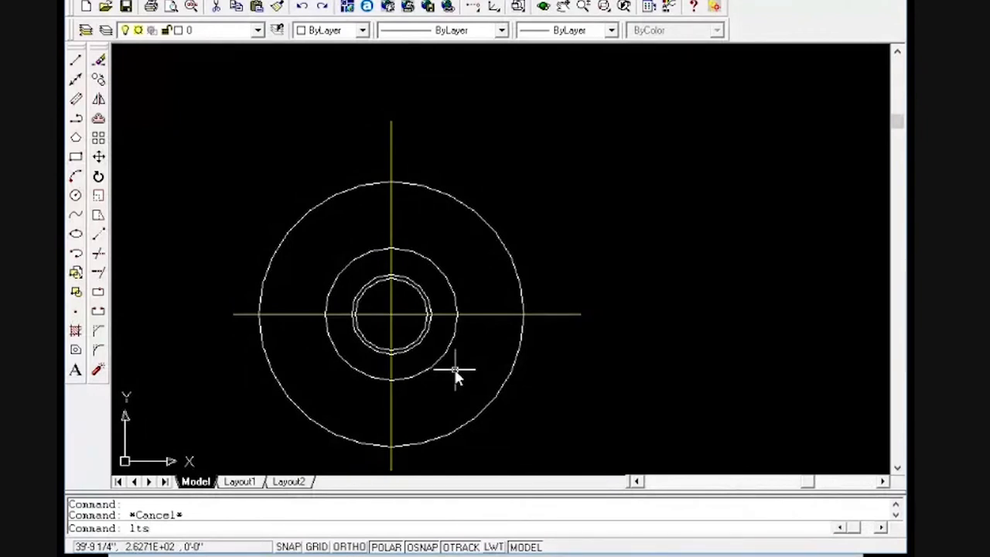
type("lts")
key("Return")
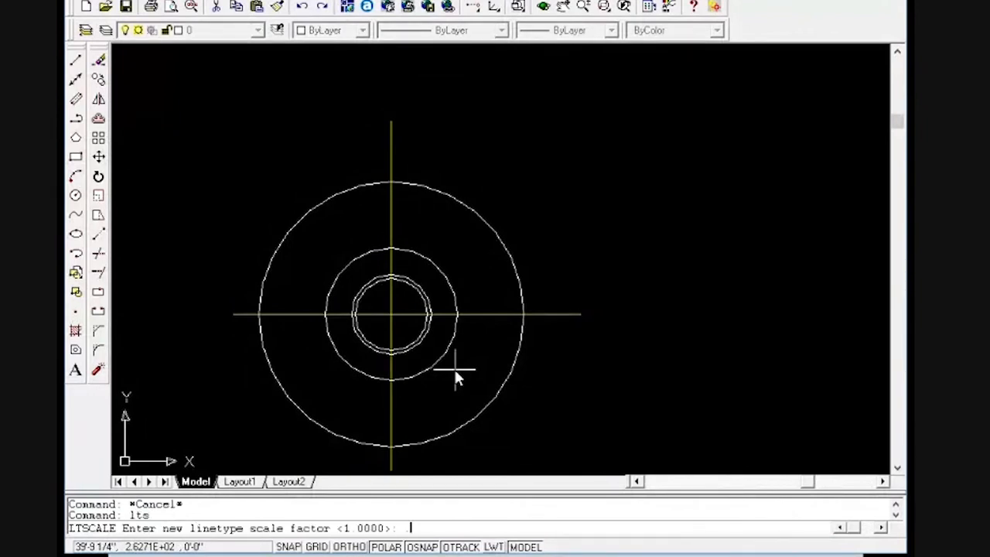
key("Return")
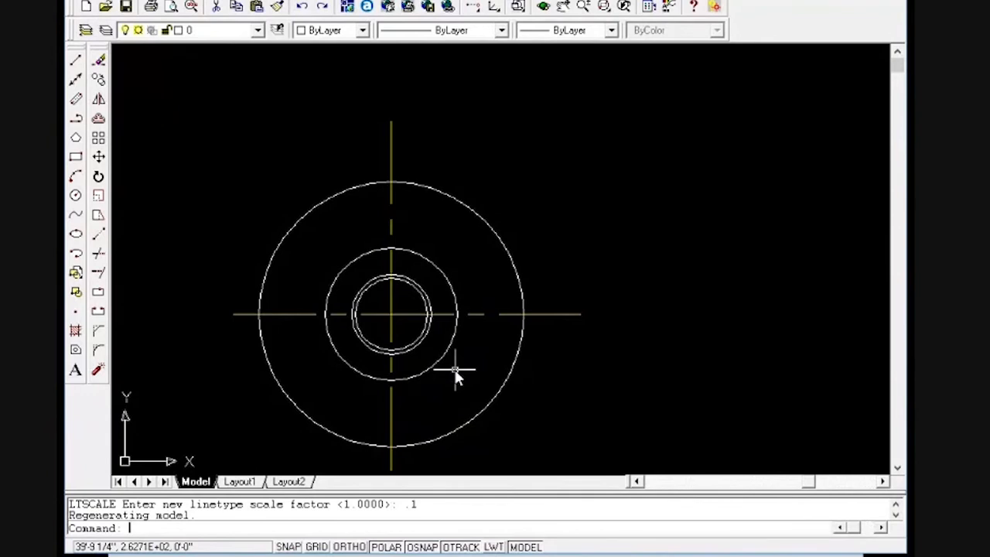
Draw a line along the vertical center line from the top of the middle circle to the top of the outer circle
scroll(454, 379, "down", 3)
scroll(446, 384, "up", 2)
scroll(422, 93, "up", 1)
scroll(410, 154, "down", 2)
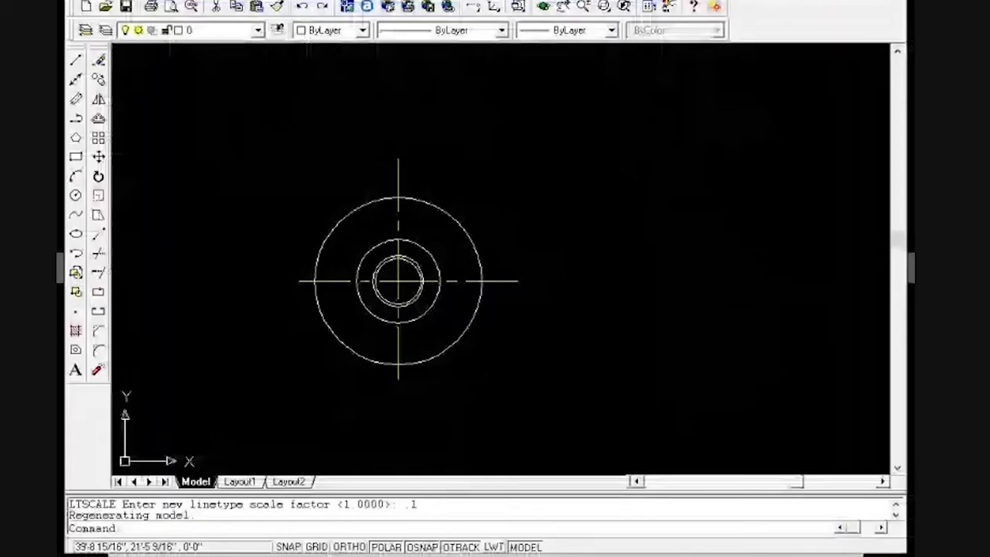
type("l")
key("Return")
left_click(403, 240)
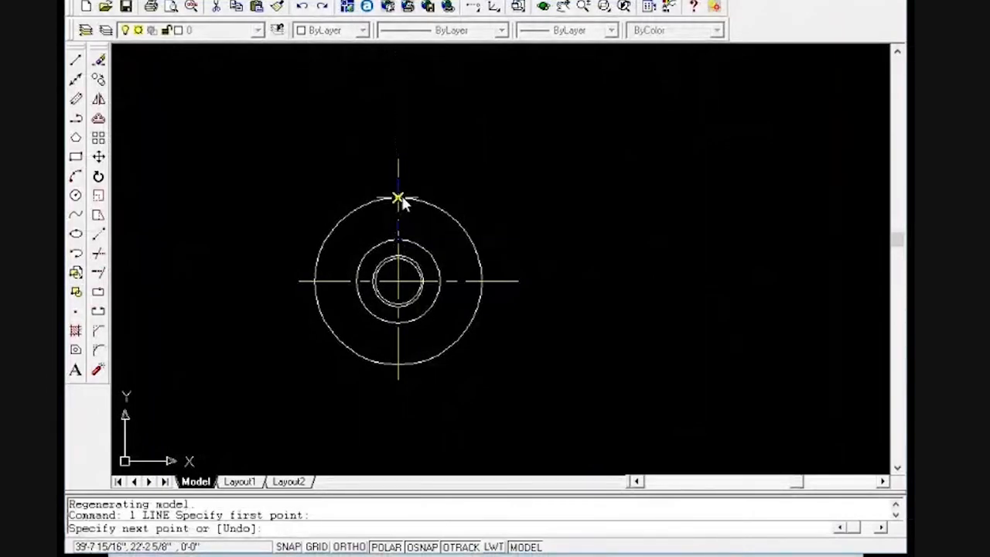
left_click(397, 198)
key("Escape")
key("Escape")
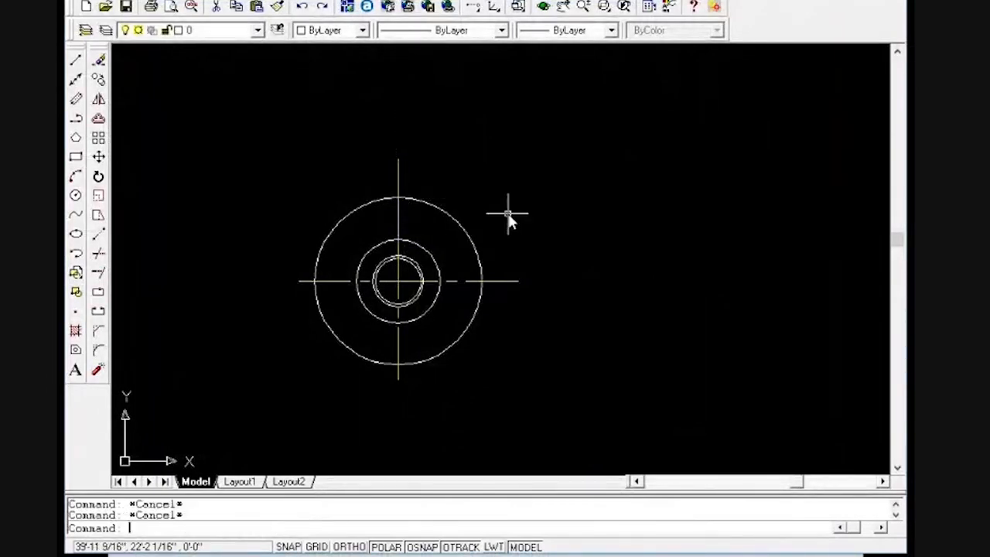
Draw a .5 diameter circle centered on the midpoint of the short line between the middle and outer circles
scroll(459, 222, "up", 3)
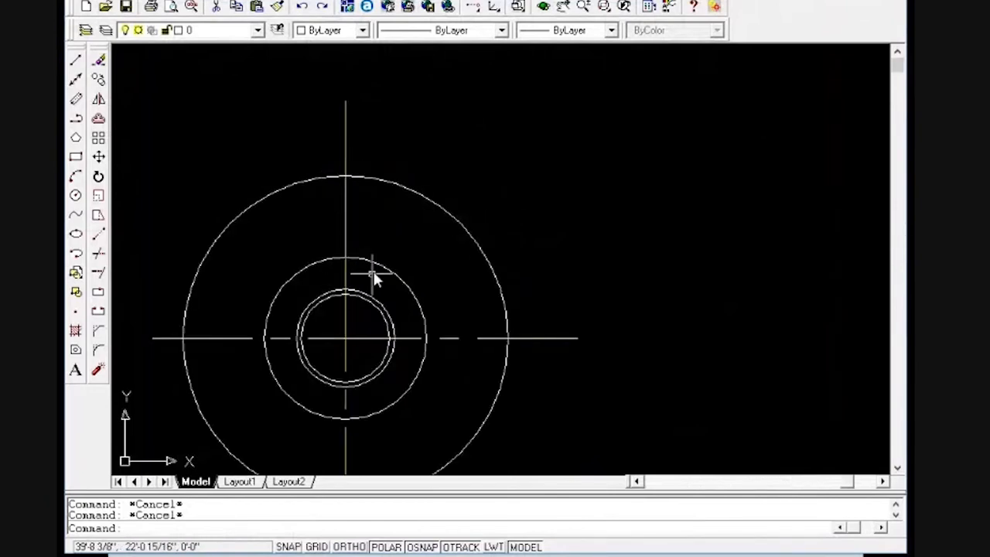
type("c")
key("Return")
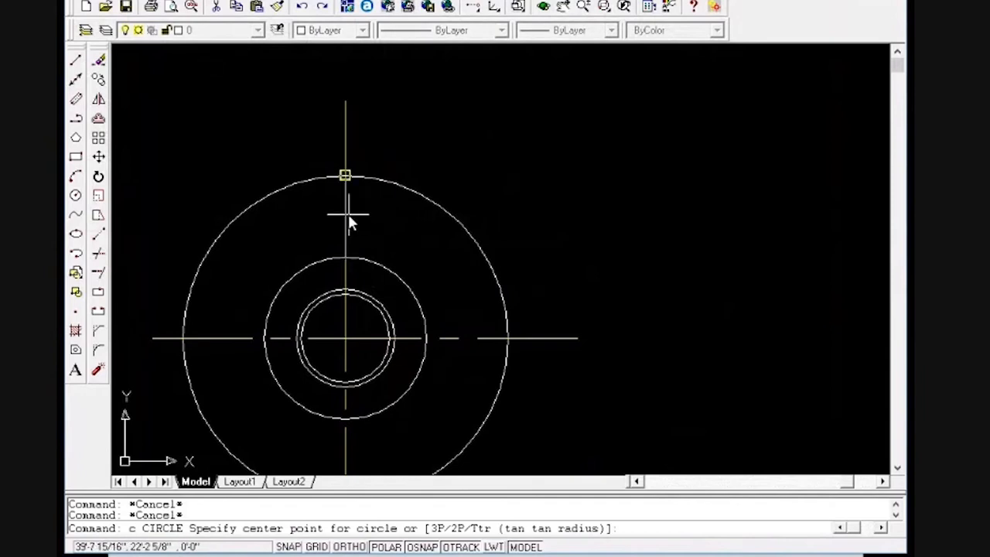
type("mi")
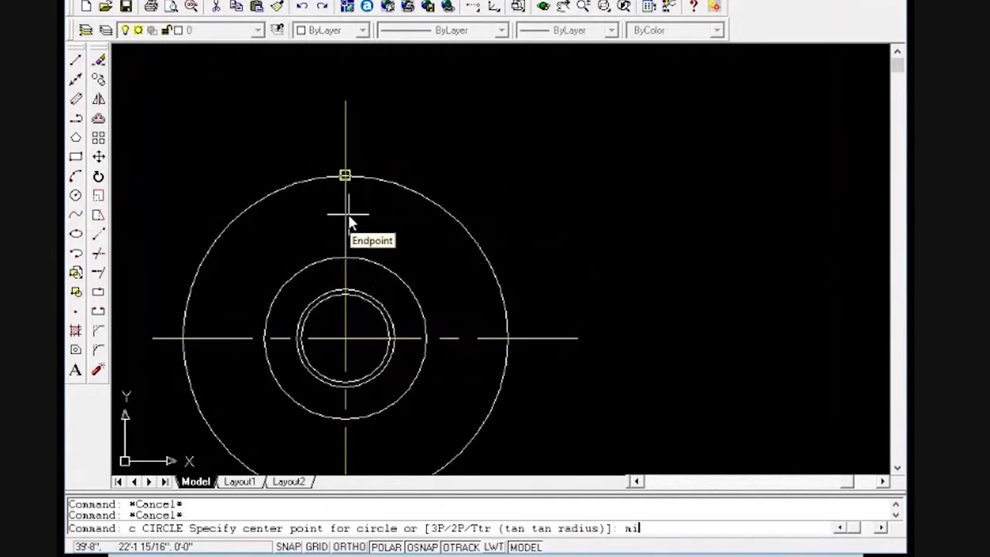
type("d")
key("Return")
left_click(348, 220)
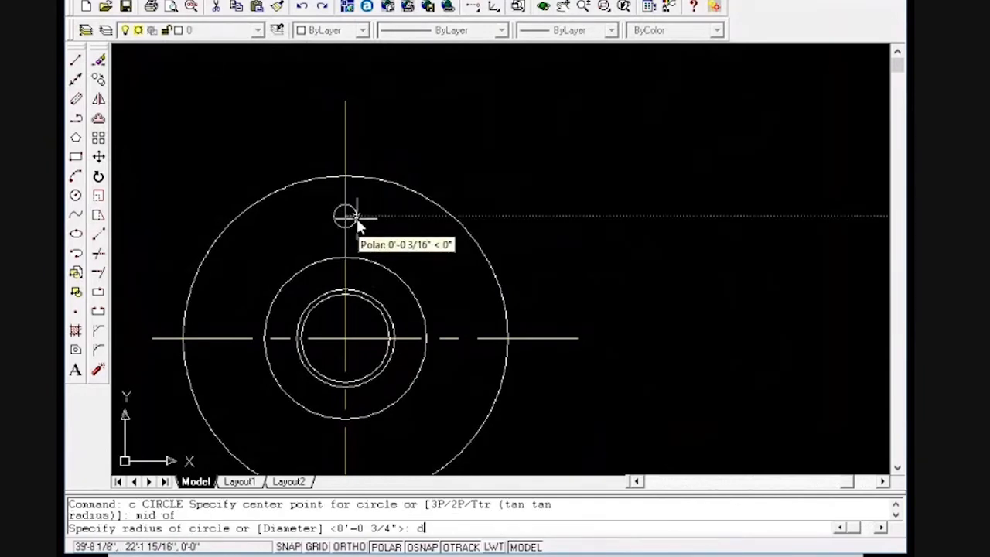
type("d")
key("Return")
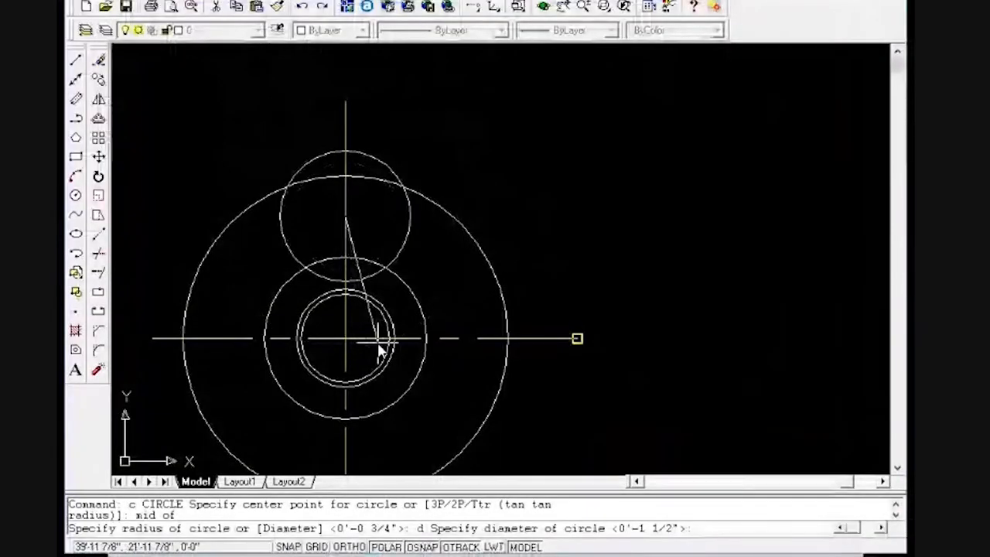
type(".5")
key("Return")
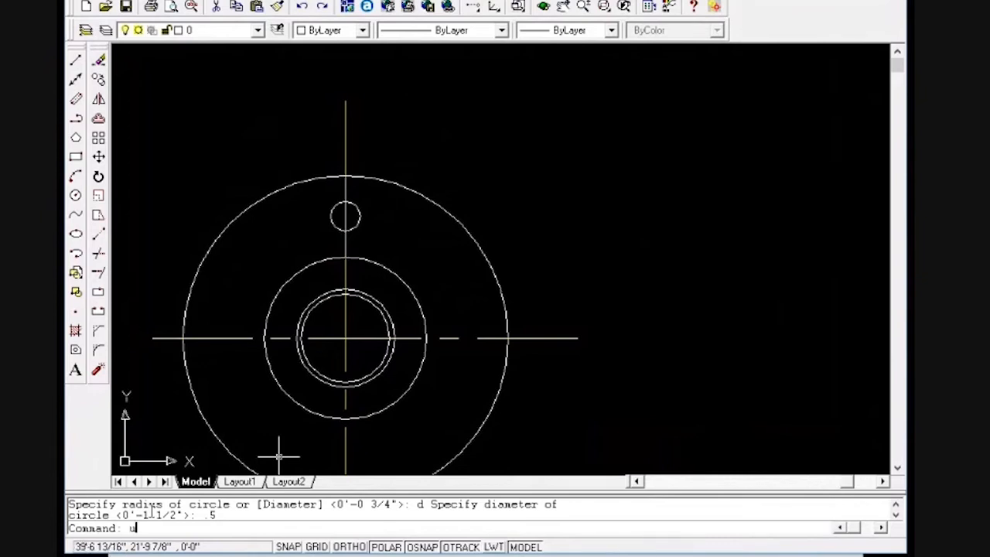
Change the drawing's length unit type to Decimal
key("Return")
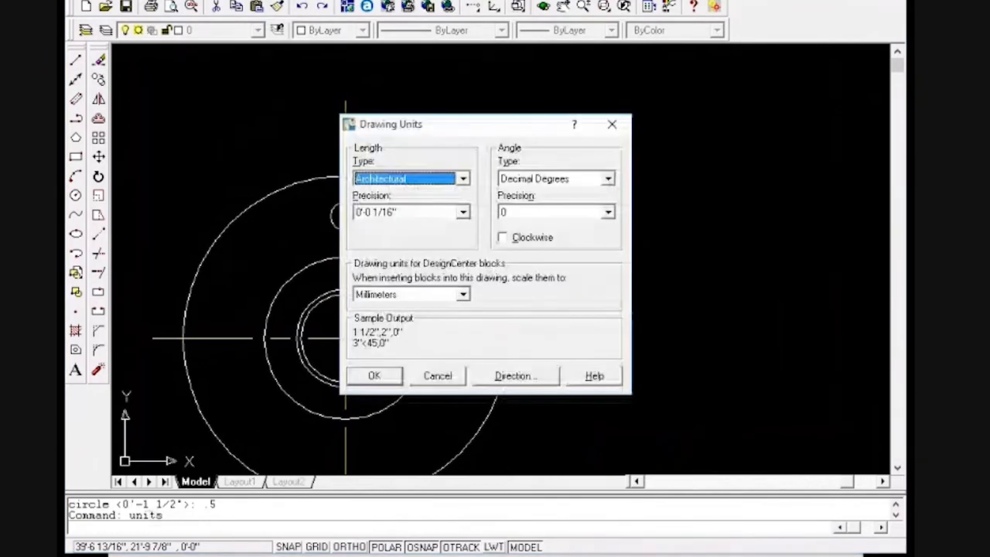
left_click(399, 181)
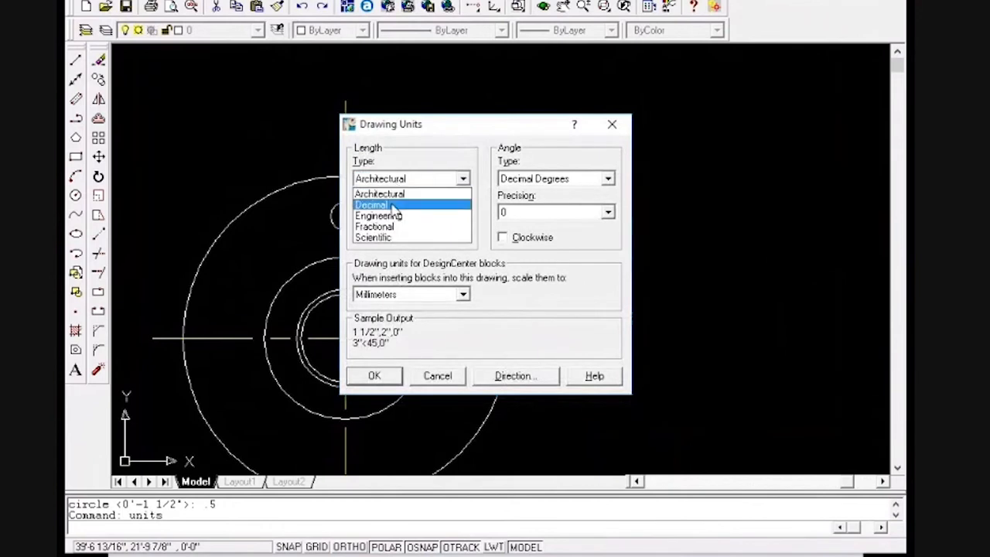
left_click(399, 203)
left_click(379, 377)
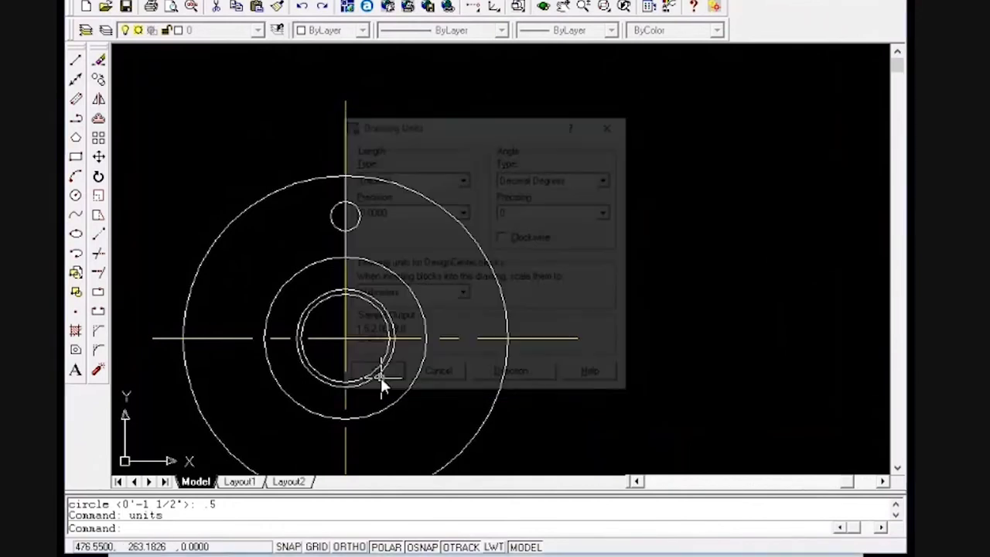
key("Escape")
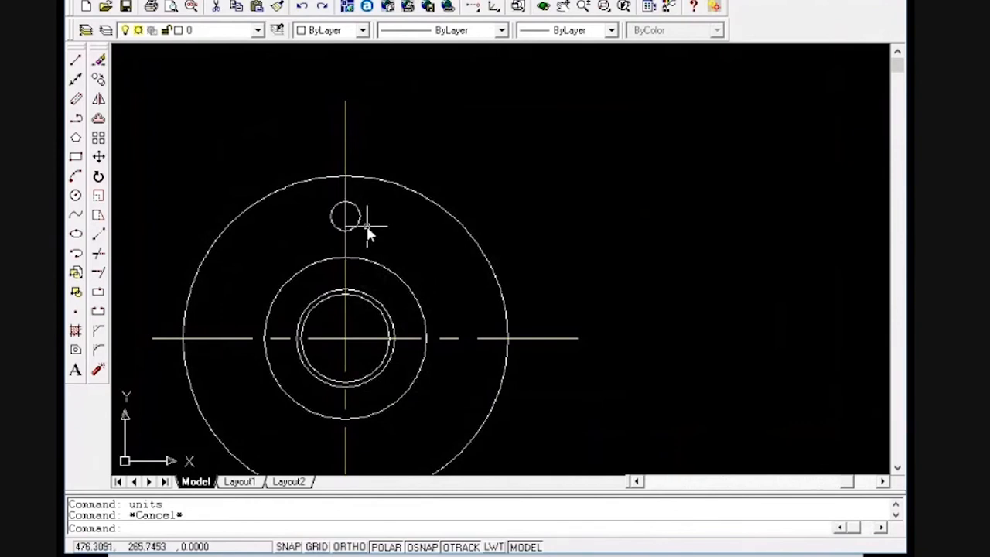
List the properties of the small hole circle to check its radius, and close the listing
type("ls")
key("Return")
left_click(359, 220)
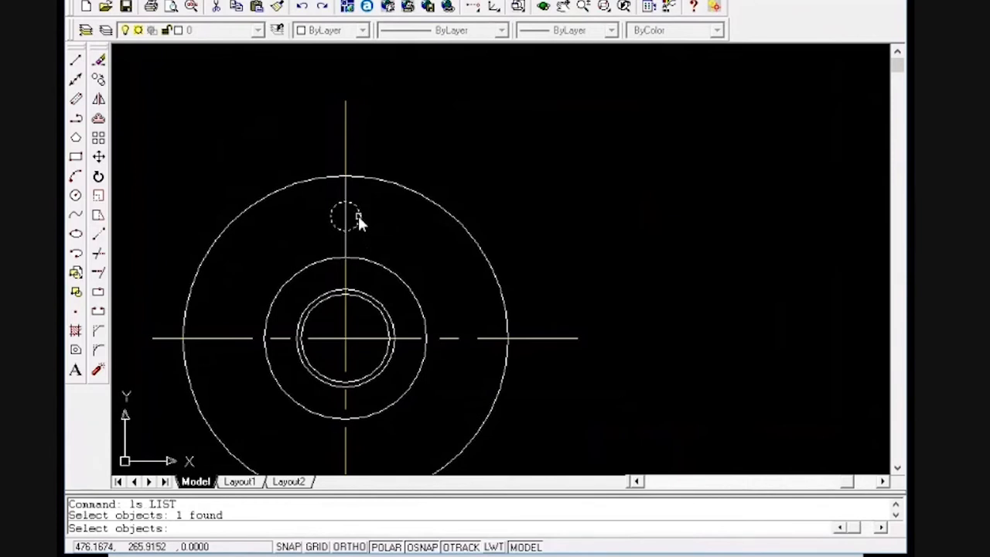
key("Return")
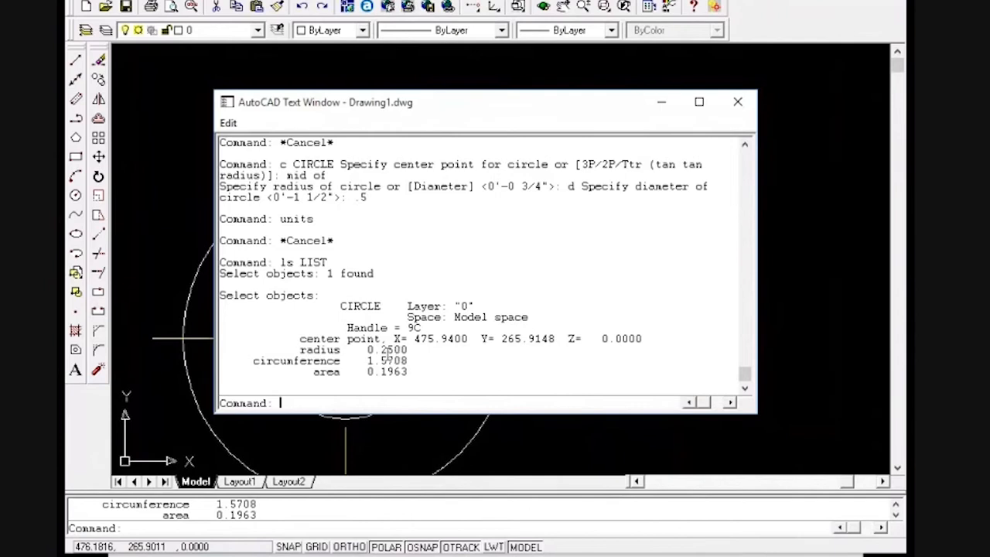
left_click(739, 104)
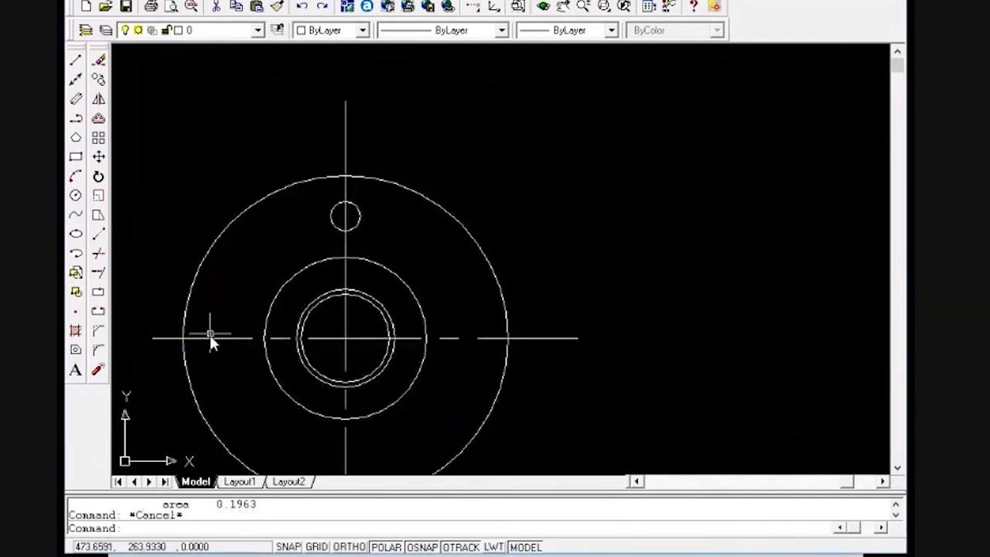
type("e")
key("Return")
left_click(338, 274)
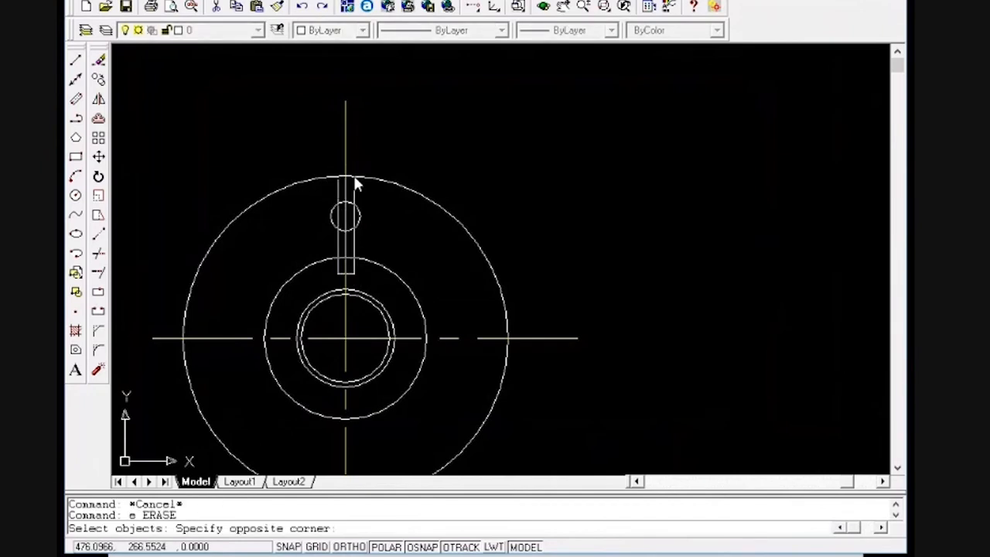
key("Escape")
type("e")
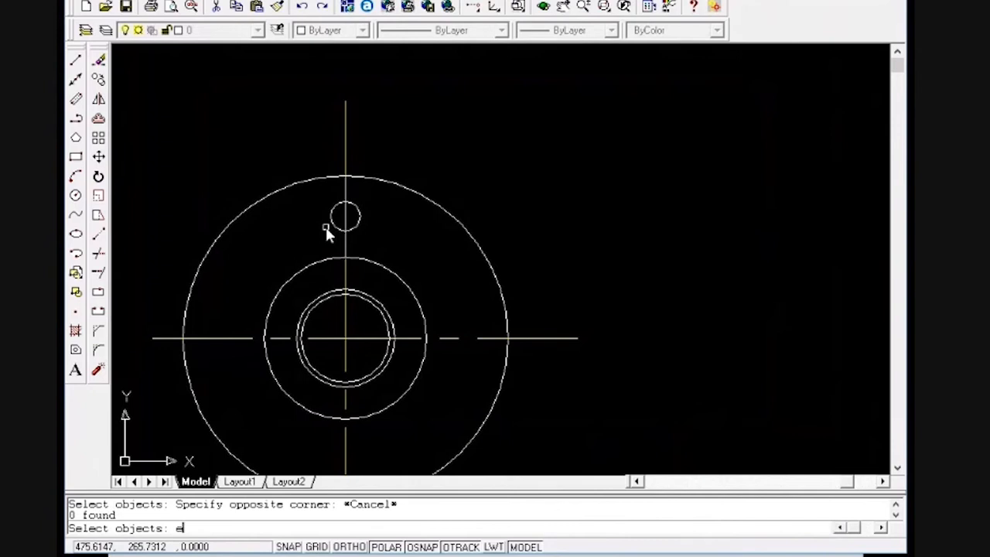
key("Return")
key("Escape")
key("Escape")
left_click(99, 60)
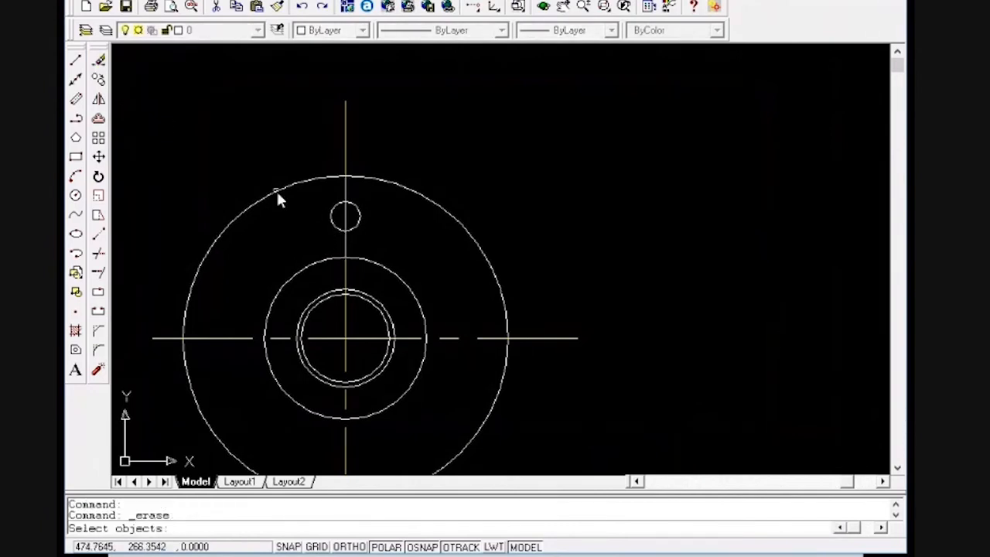
left_click(338, 271)
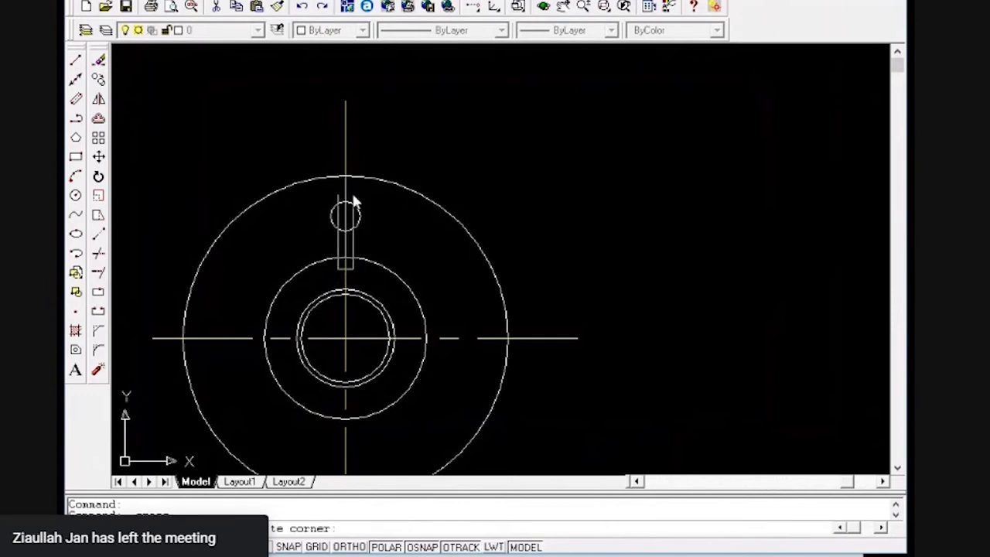
left_click(361, 145)
left_click(361, 146)
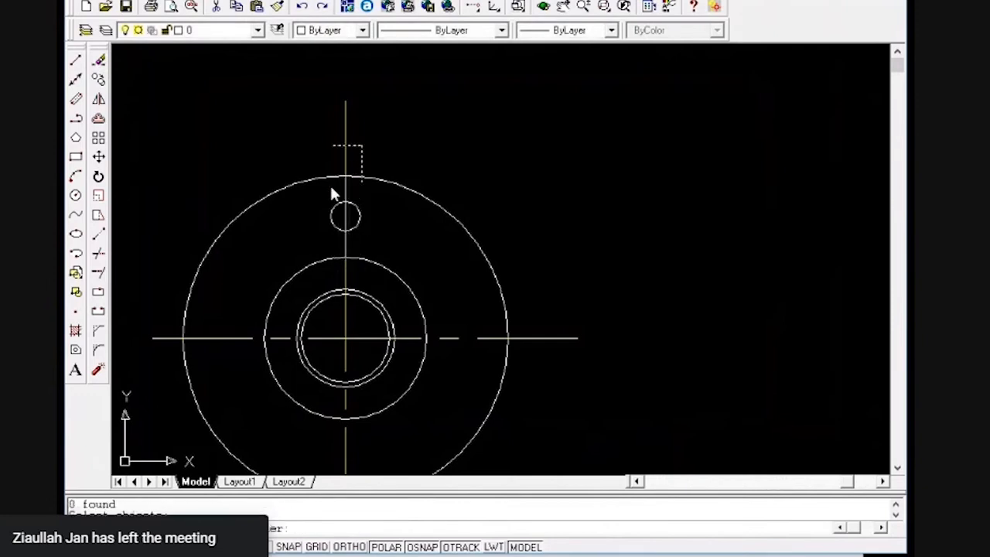
left_click(332, 261)
key("Escape")
key("Escape")
Erase the short helper line along the vertical center line between the middle and outer circles
key("Return")
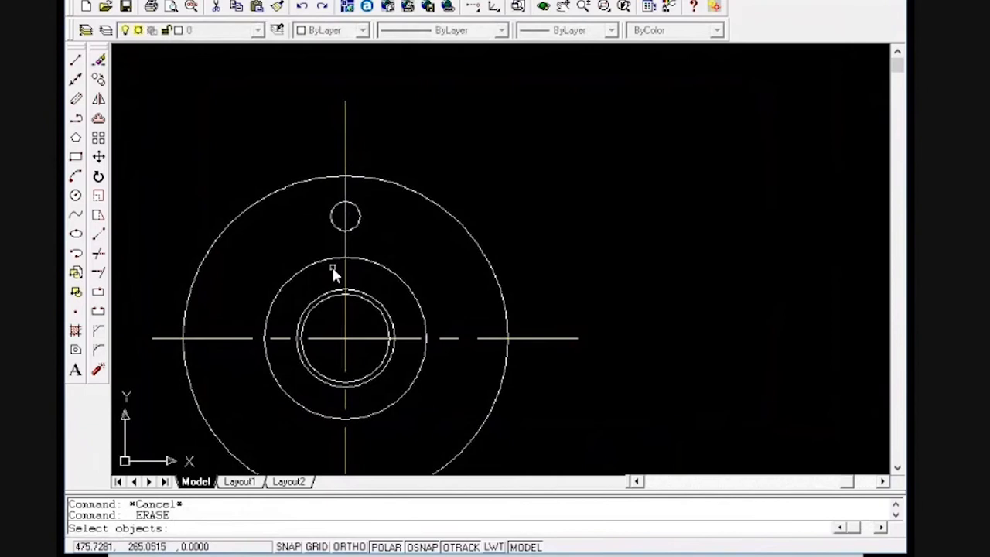
left_click(334, 271)
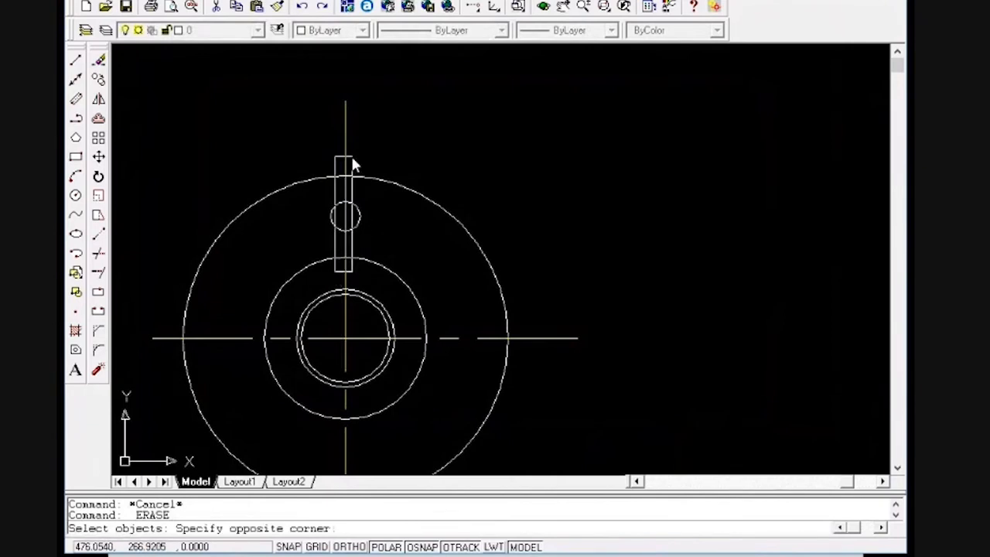
left_click(351, 156)
key("Return")
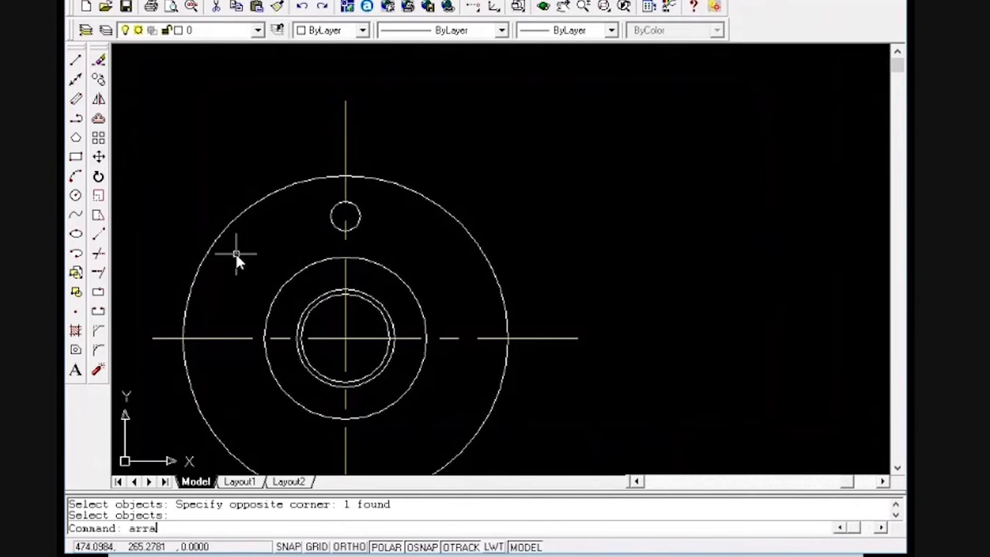
Try a polar array of the small hole about the flange center with 4 items over 360 degrees, and undo it
key("Escape")
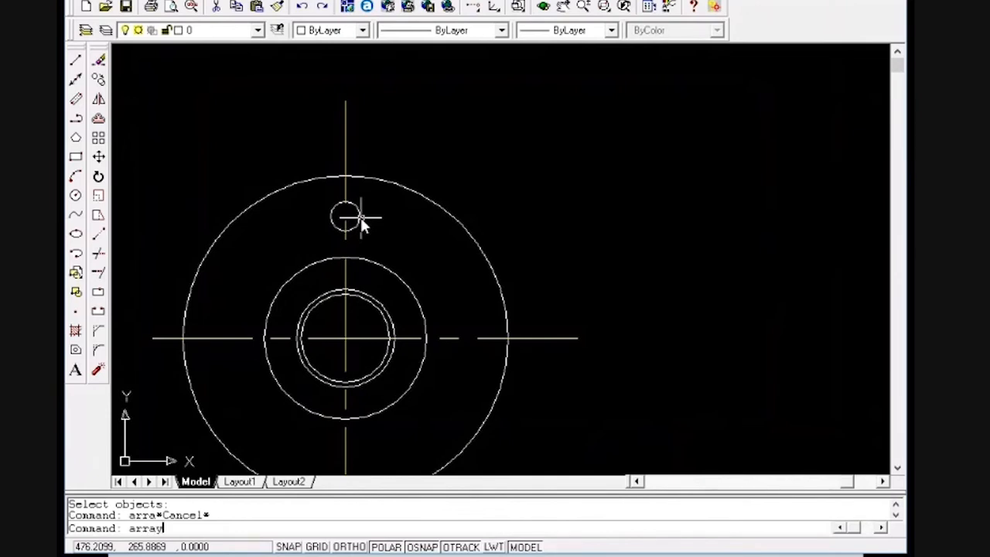
key("Return")
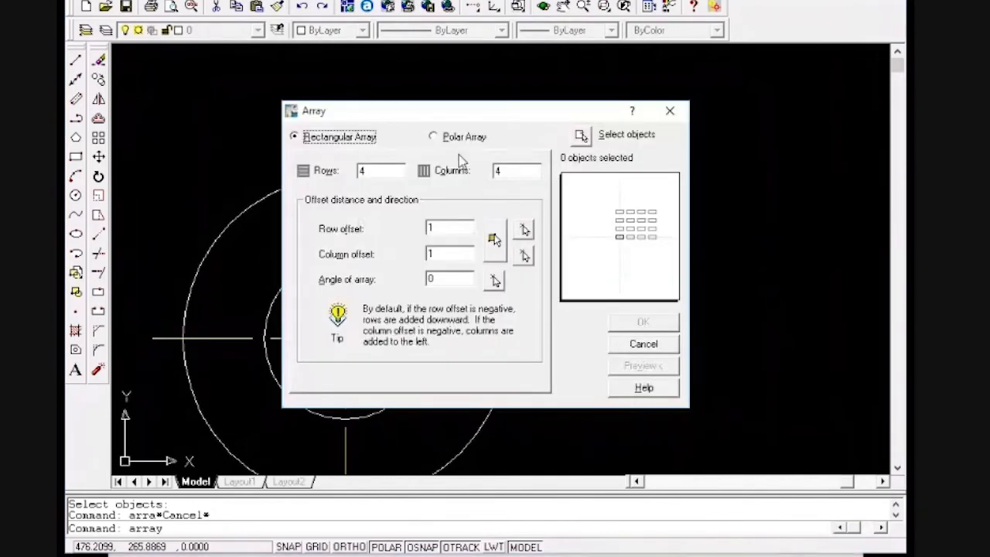
left_click(435, 136)
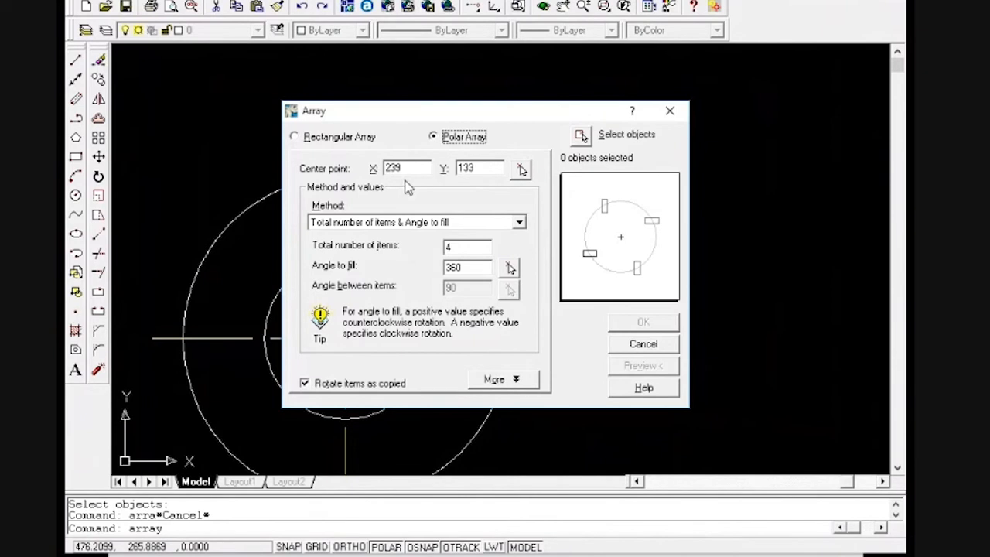
left_click(521, 168)
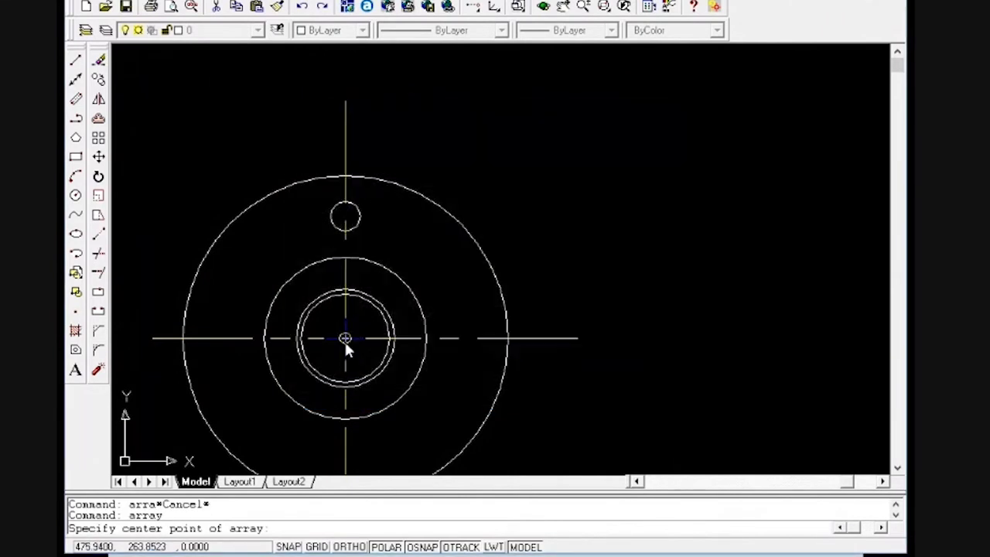
left_click(345, 341)
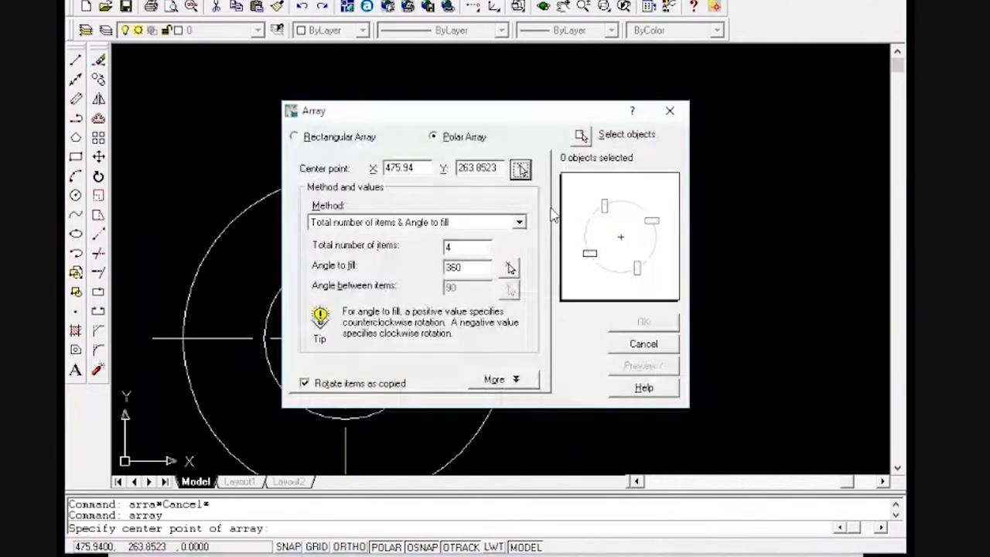
left_click(581, 136)
left_click(350, 230)
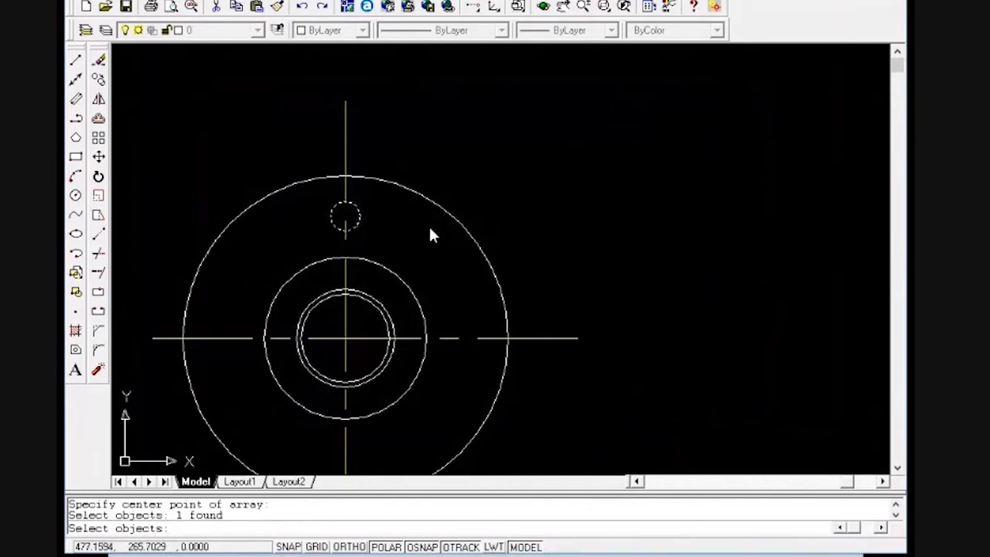
key("Return")
left_click(640, 365)
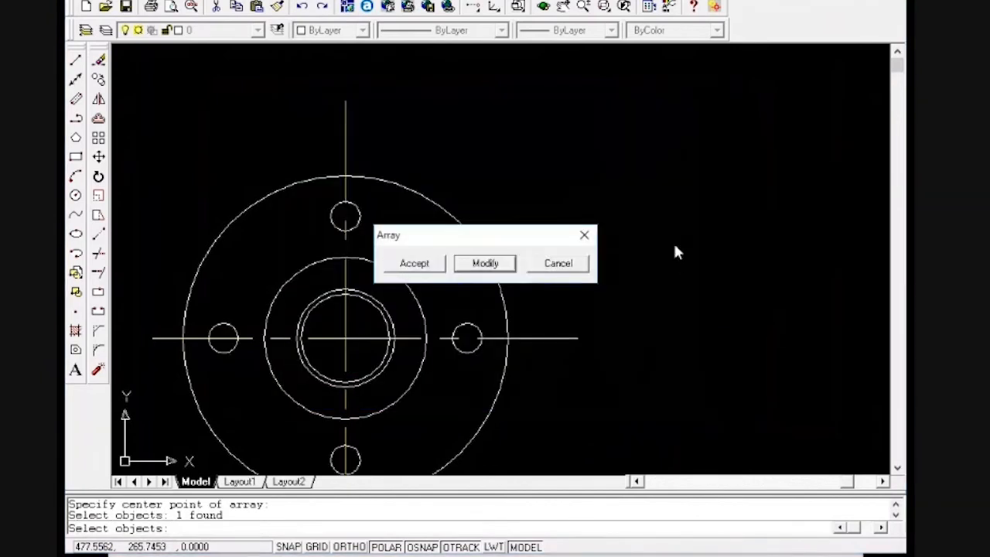
left_click(420, 266)
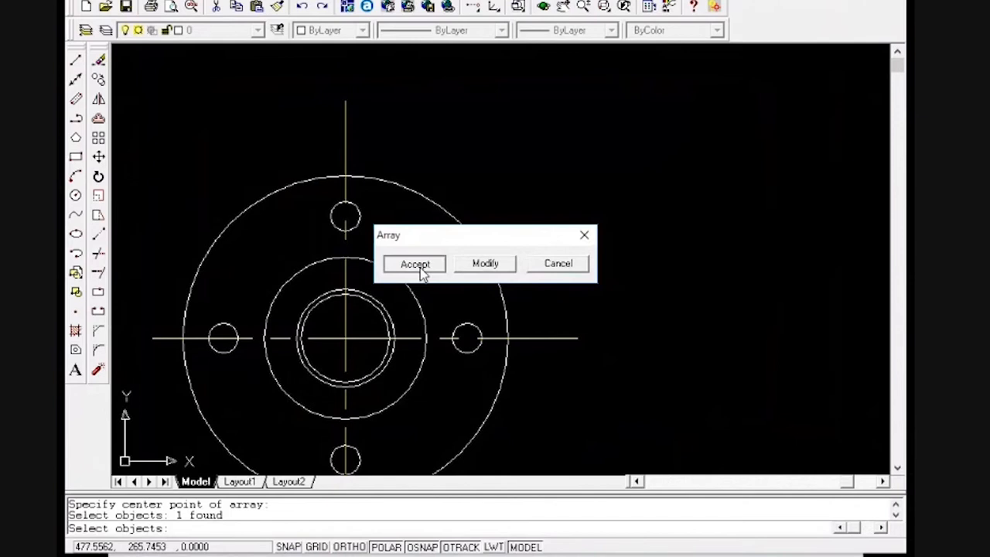
type("u")
key("Return")
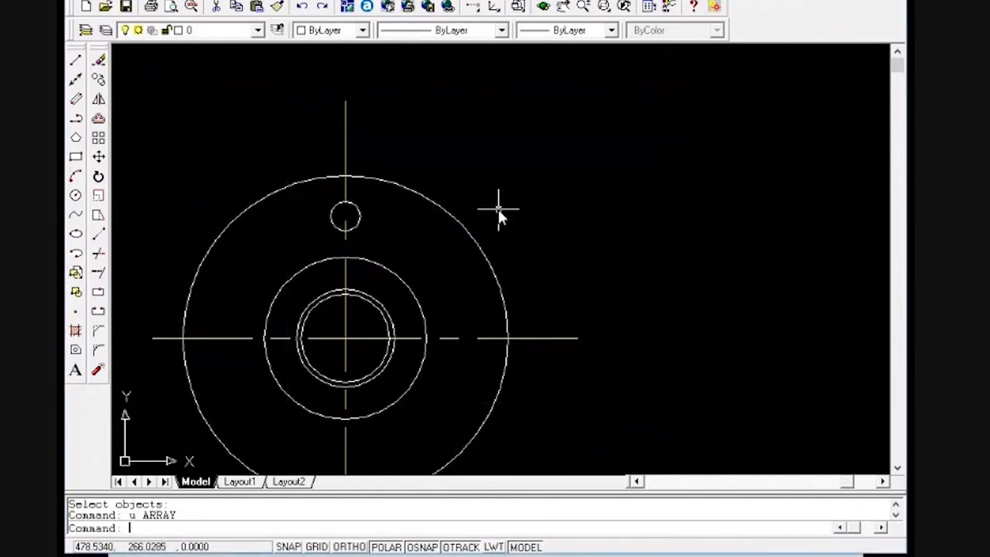
Create a polar array of the small hole about the flange center with 4 items filling 360 degrees
type("array")
key("Return")
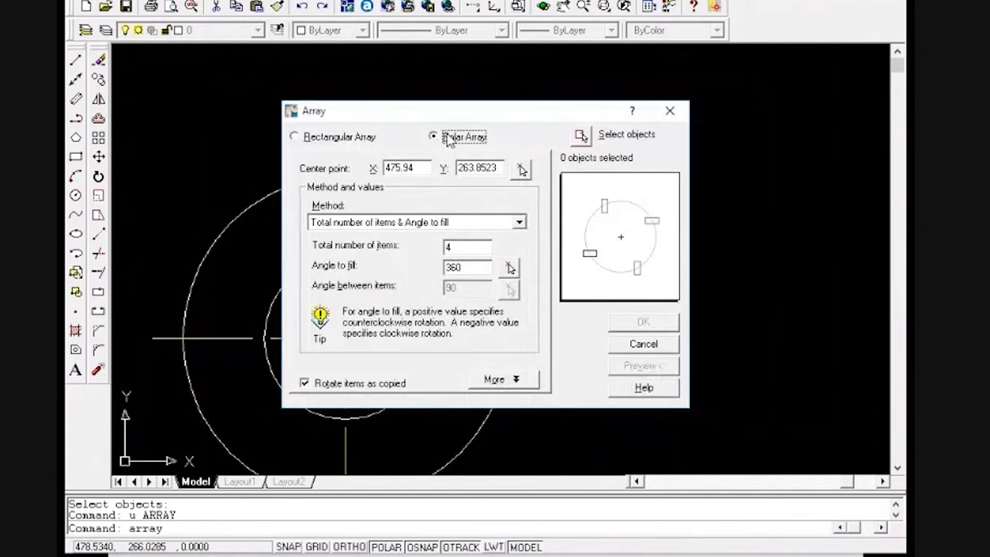
left_click(520, 171)
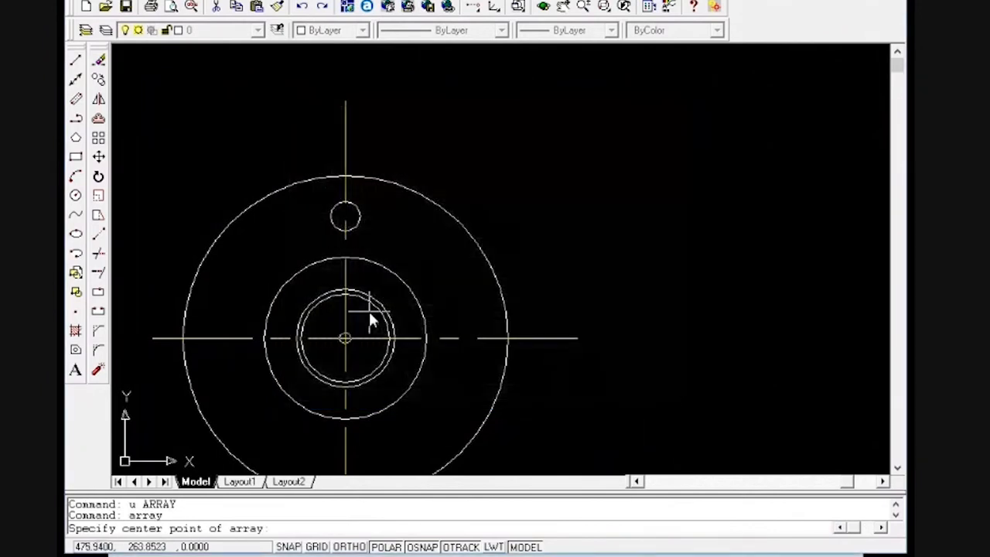
left_click(369, 313)
left_click(582, 137)
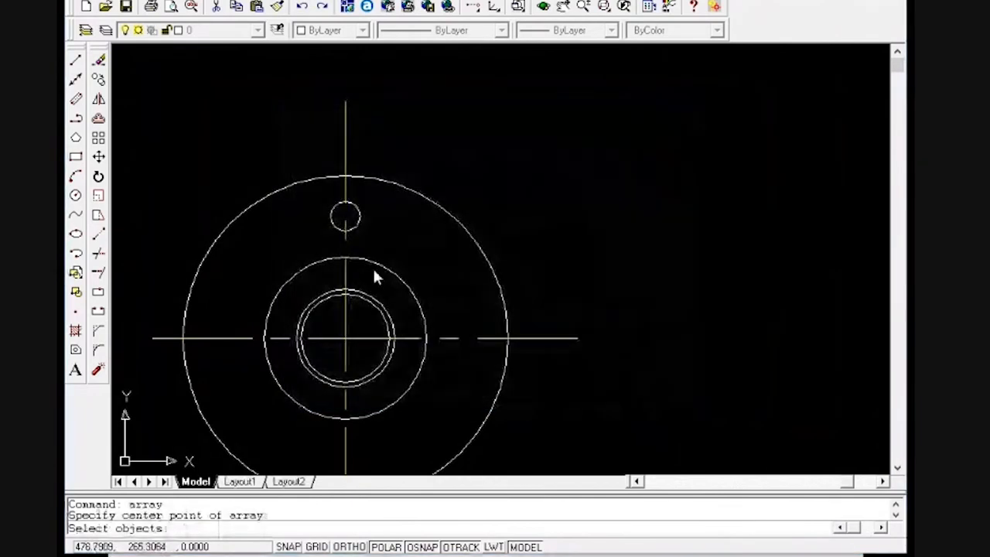
left_click(358, 221)
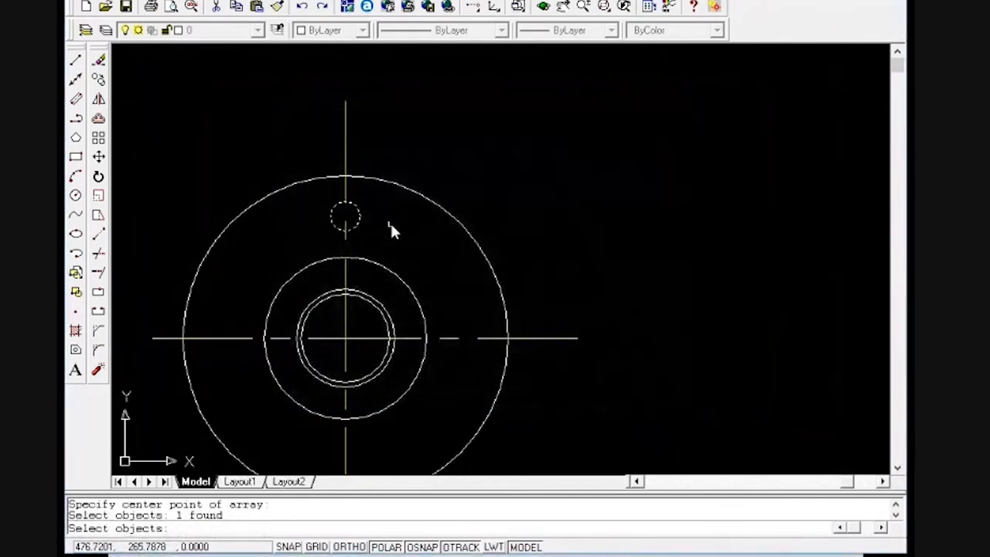
key("Return")
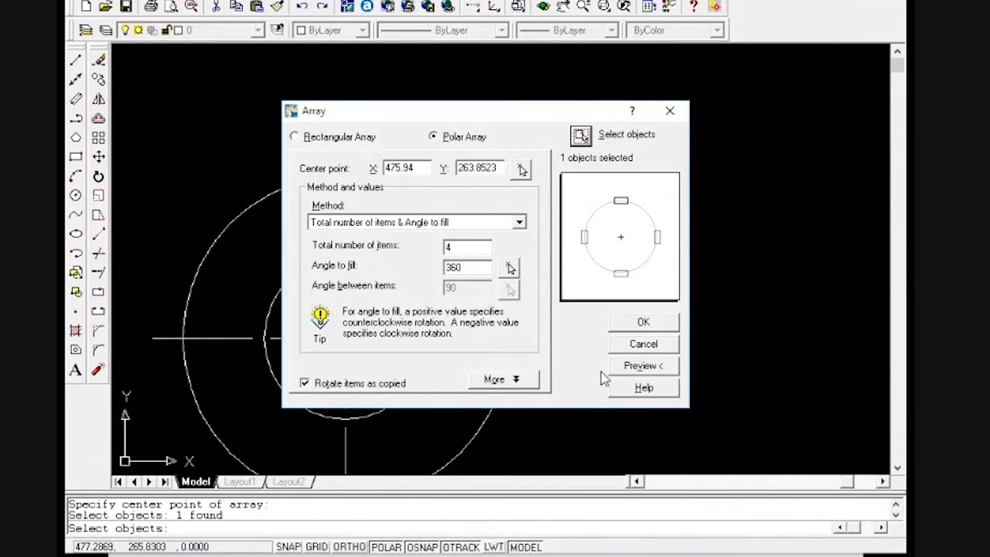
left_click(622, 363)
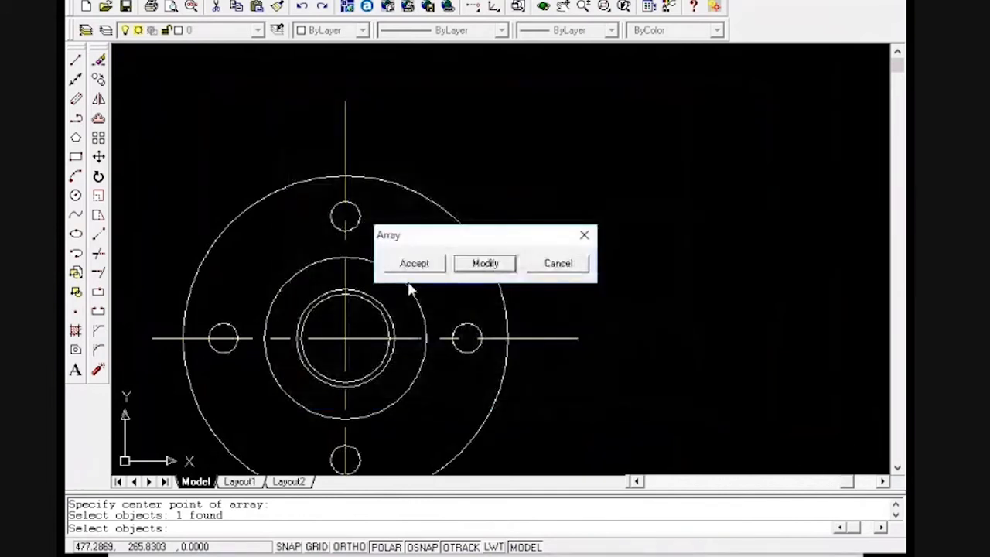
left_click(418, 265)
key("Escape")
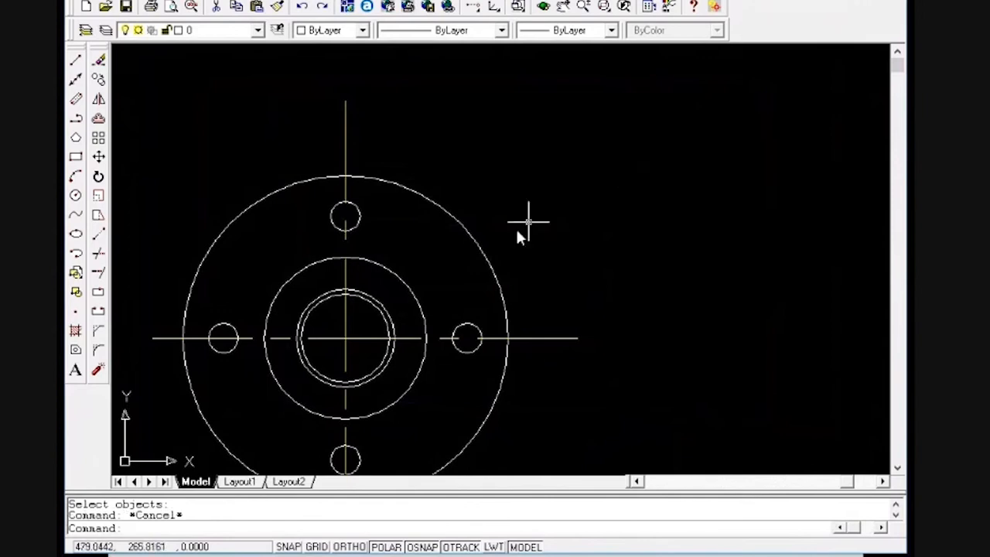
Draw a short horizontal line through the center of the top hole, stretched slightly past the circle on both sides
scroll(464, 276, "down", 2)
scroll(460, 323, "up", 1)
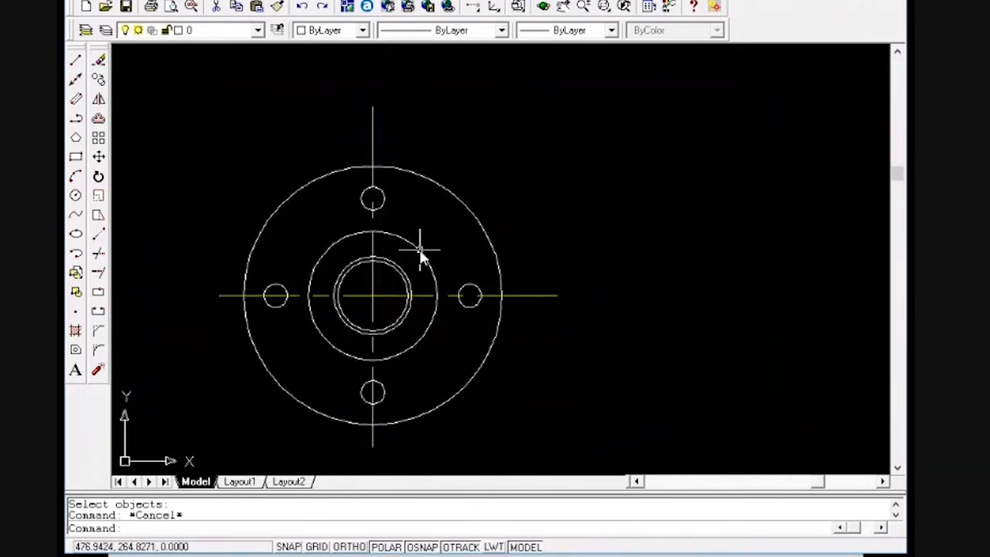
type("l")
key("Return")
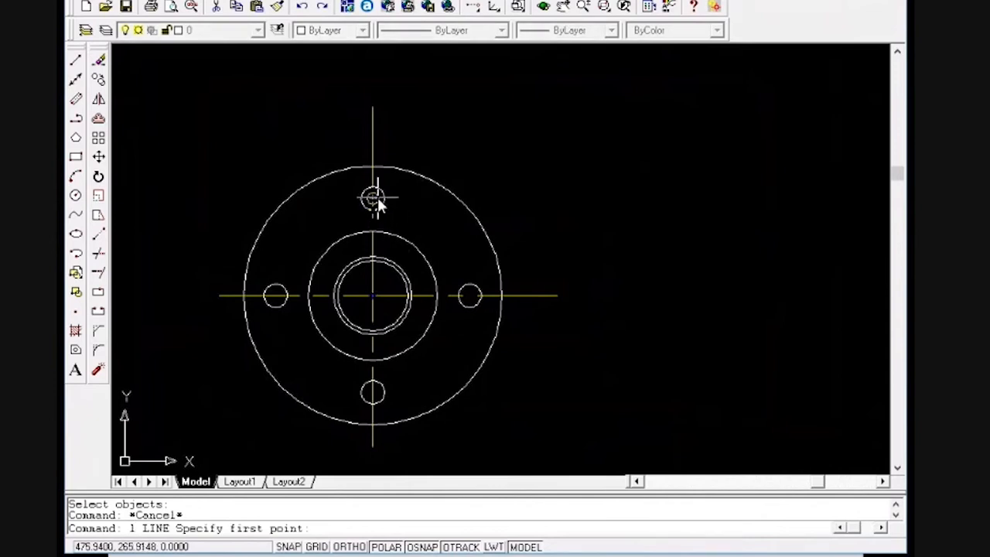
left_click(374, 199)
key("Escape")
key("Escape")
left_click(385, 201)
left_click(372, 199)
key("Escape")
key("Escape")
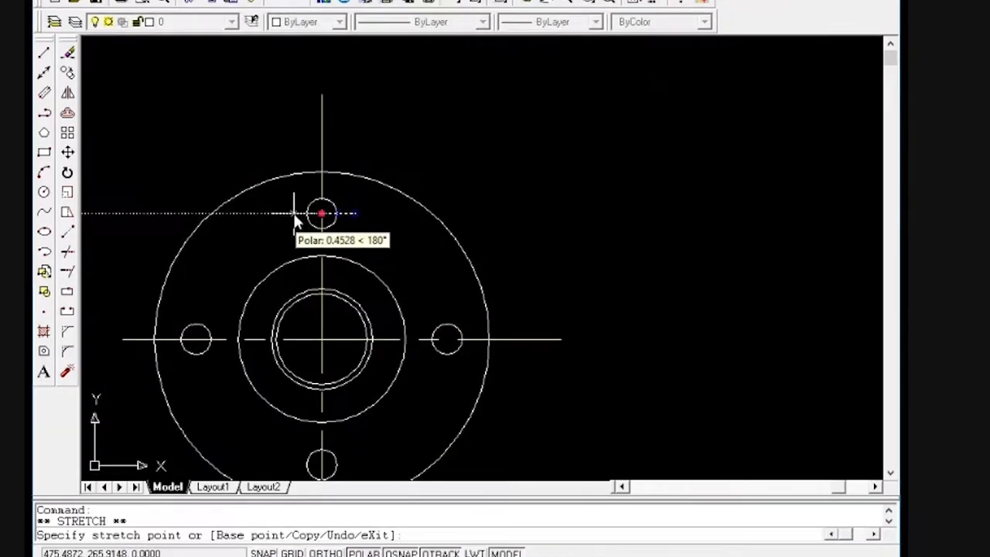
key("Escape")
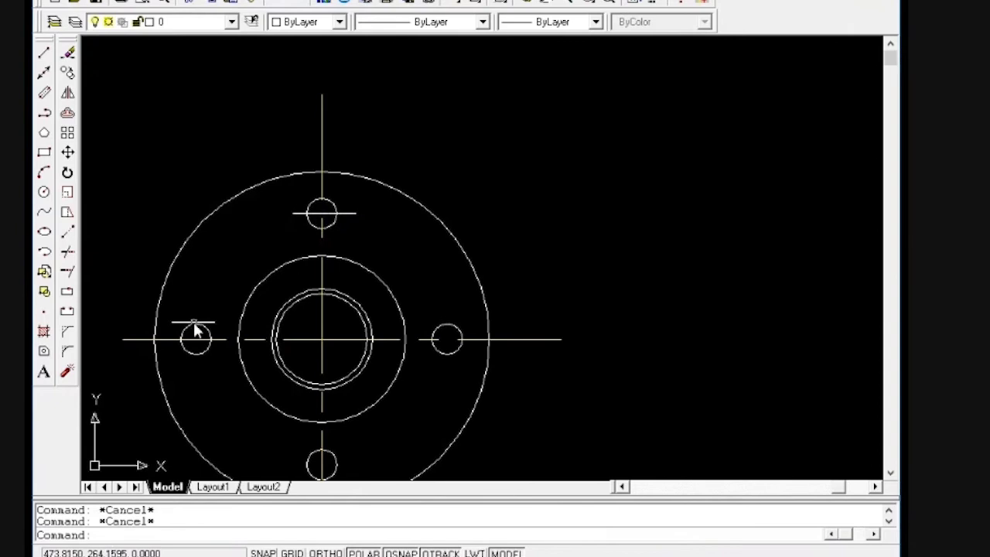
Draw a short vertical line through the center of the left hole, stretched slightly past the circle above and below
key("Return")
left_click(196, 361)
left_click(198, 363)
key("Escape")
key("Escape")
key("Escape")
left_click(197, 354)
left_click(196, 340)
key("Escape")
key("Escape")
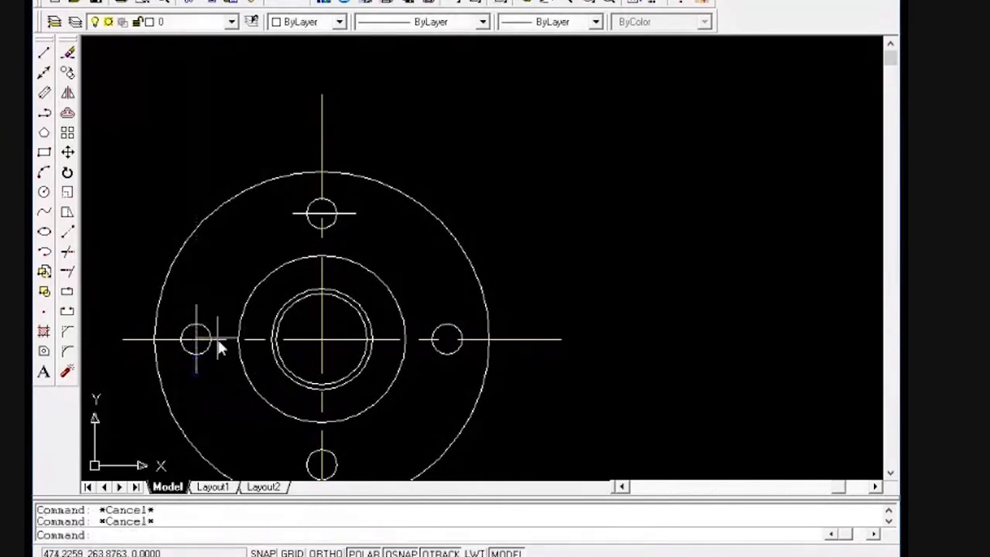
Copy the short horizontal line from the top hole's center to the bottom hole's center
scroll(365, 348, "down", 1)
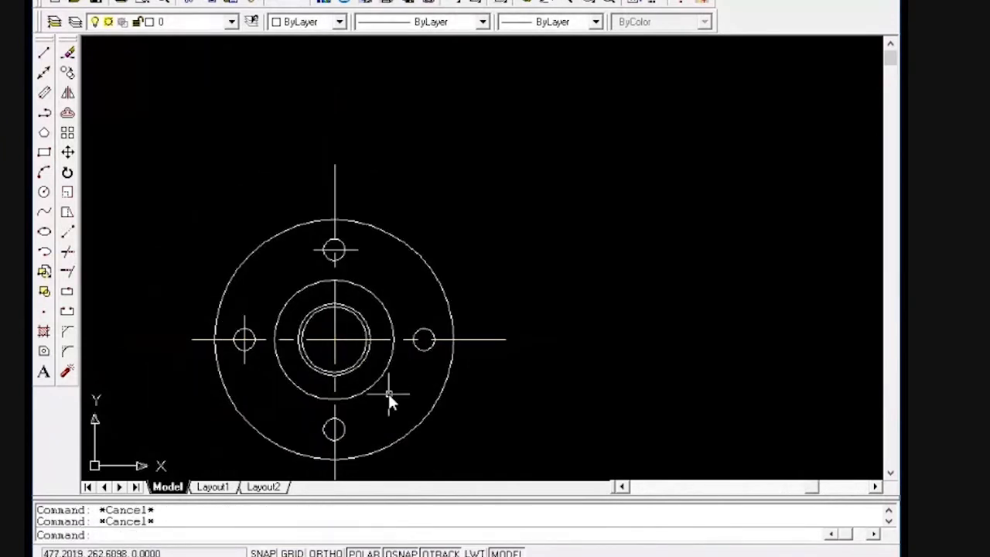
type("cp")
key("Return")
left_click(359, 251)
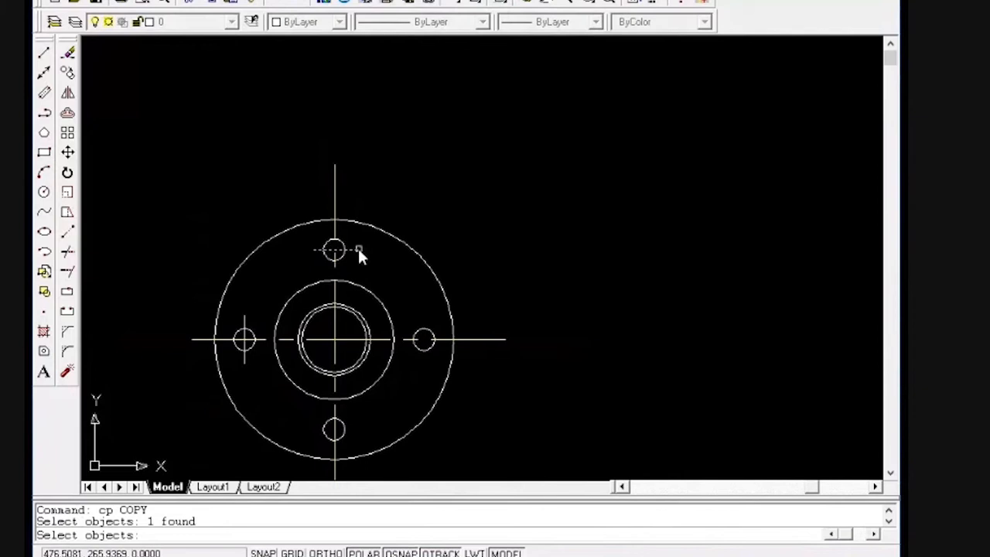
key("Return")
left_click(336, 245)
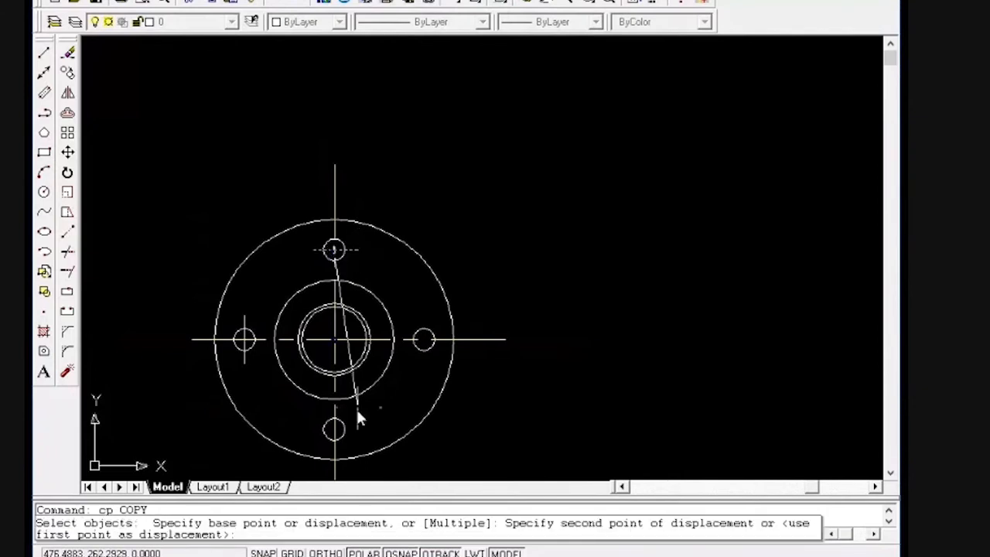
left_click(334, 432)
key("Escape")
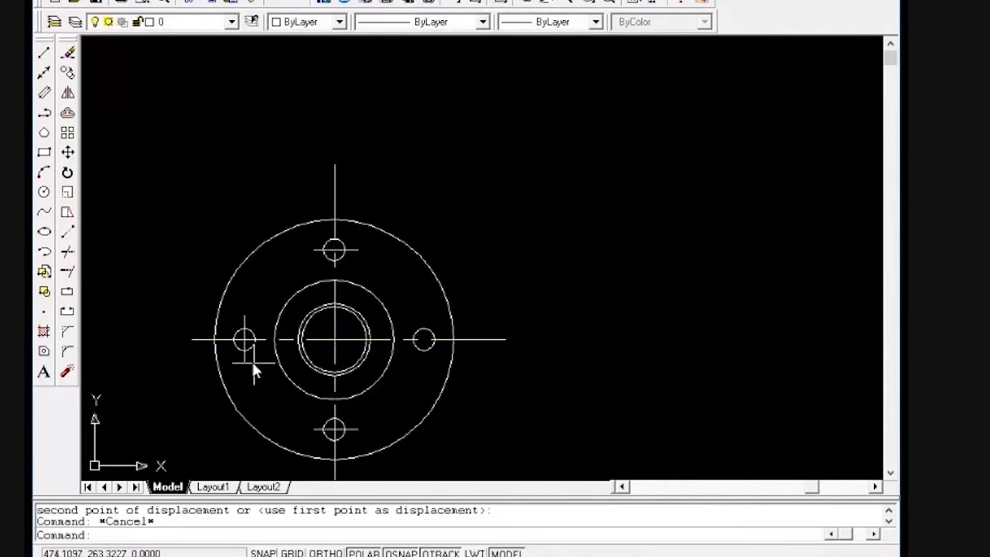
Copy the short vertical line from the left hole's center to the right hole's center
key("Return")
left_click(244, 337)
key("Return")
left_click(245, 338)
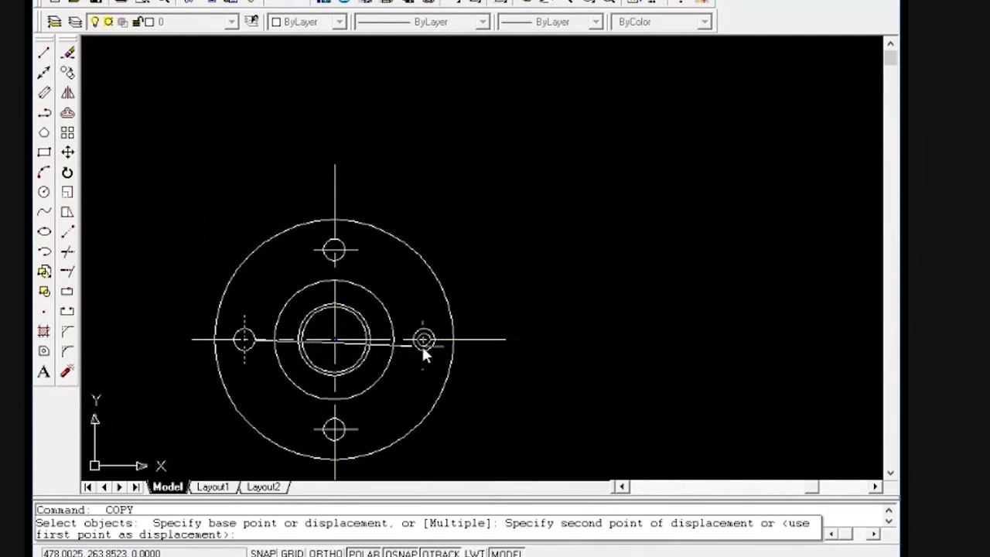
left_click(423, 348)
key("Escape")
key("Escape")
Move the four short center lines through the small holes to the cl layer
left_click(425, 360)
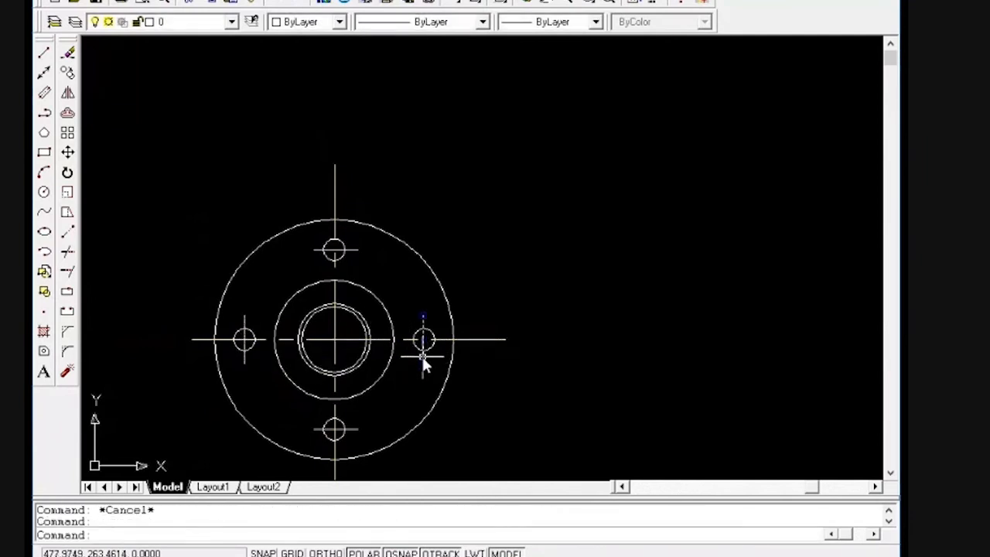
left_click(355, 429)
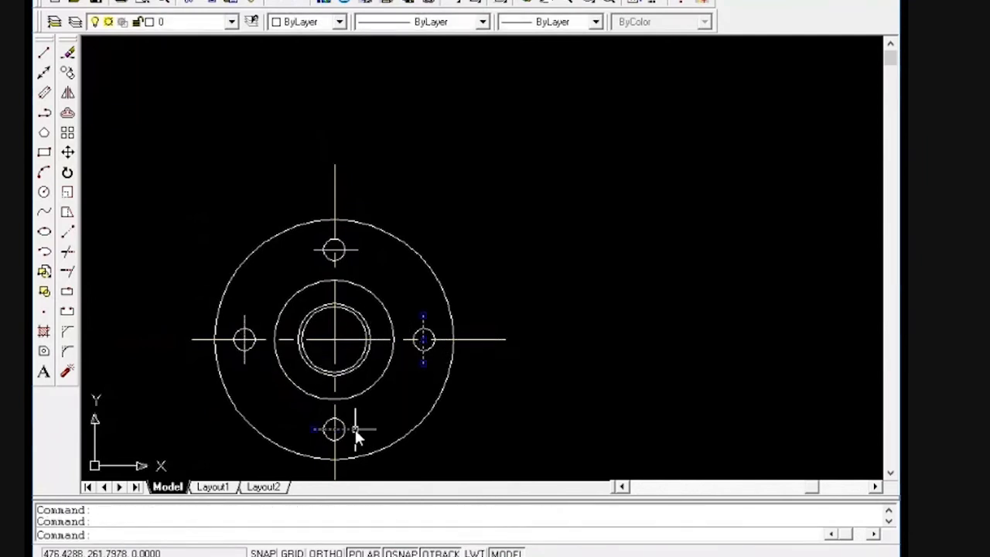
left_click(241, 358)
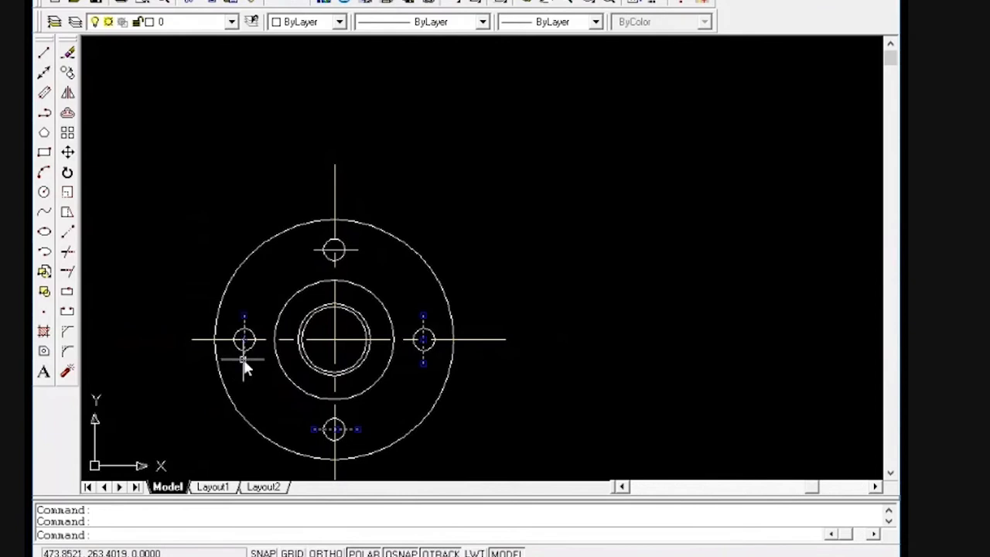
left_click(317, 250)
left_click(231, 21)
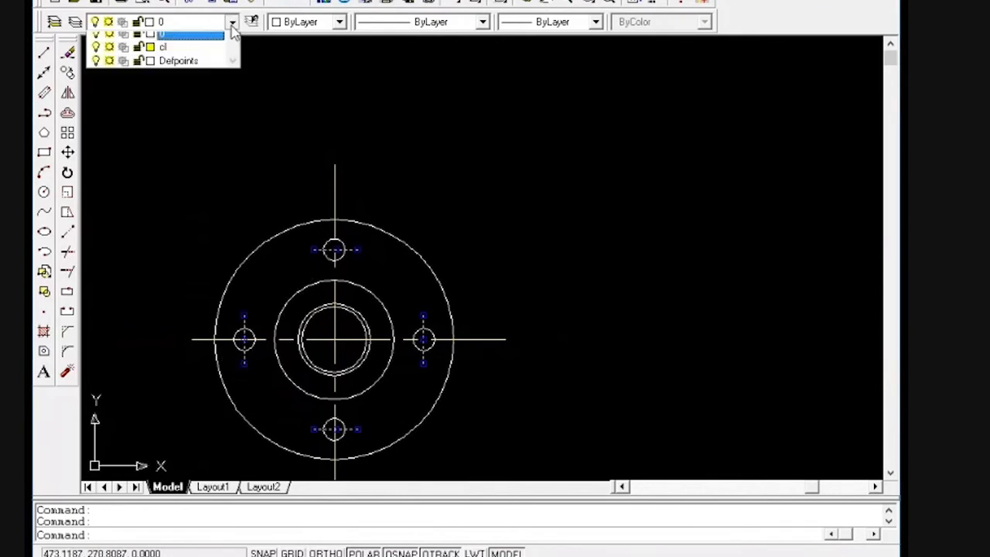
left_click(194, 52)
key("Escape")
key("Escape")
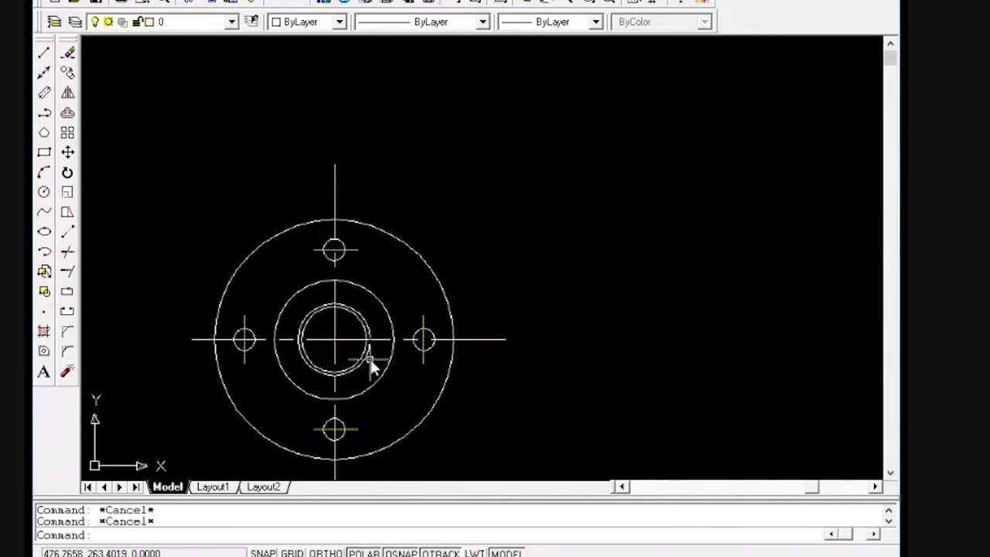
scroll(363, 360, "up", 1)
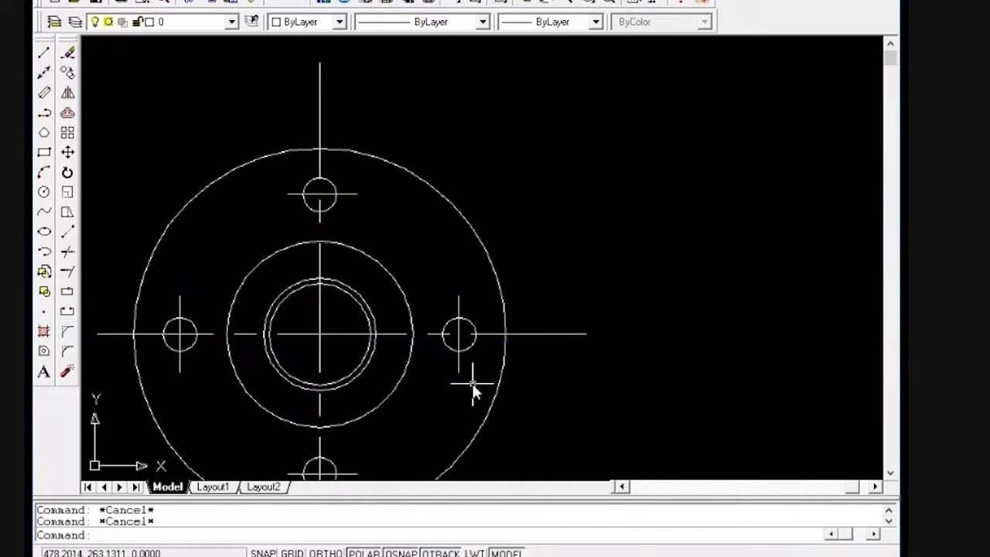
Switch to the reference drawing in Photos and examine the dimensioned front view above the circular view
scroll(477, 381, "down", 3)
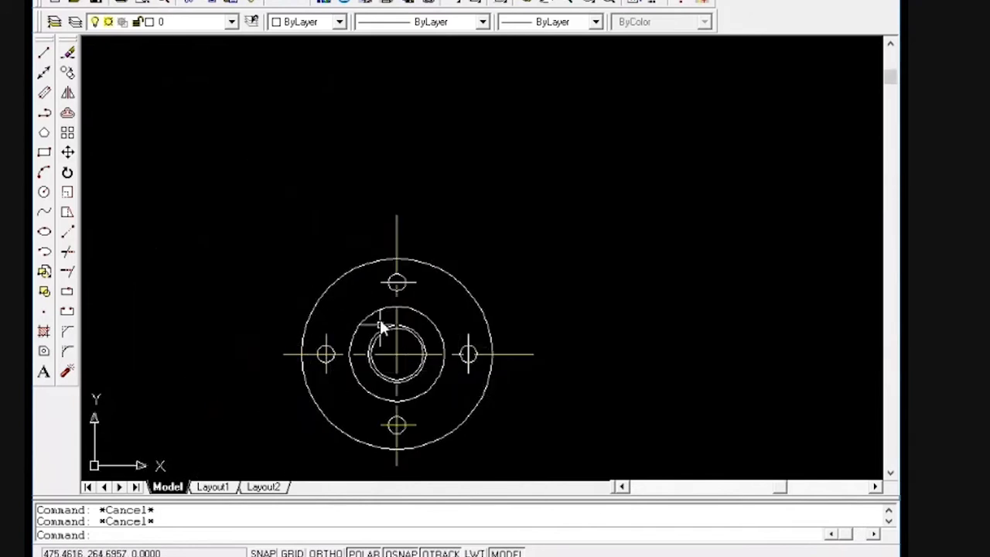
scroll(424, 393, "up", 1)
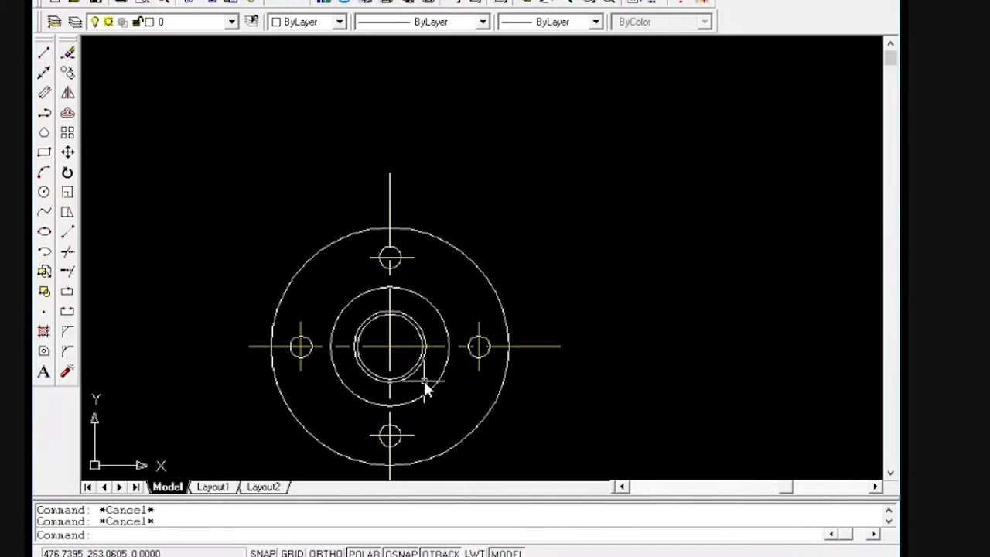
scroll(415, 280, "up", 1)
scroll(409, 276, "down", 2)
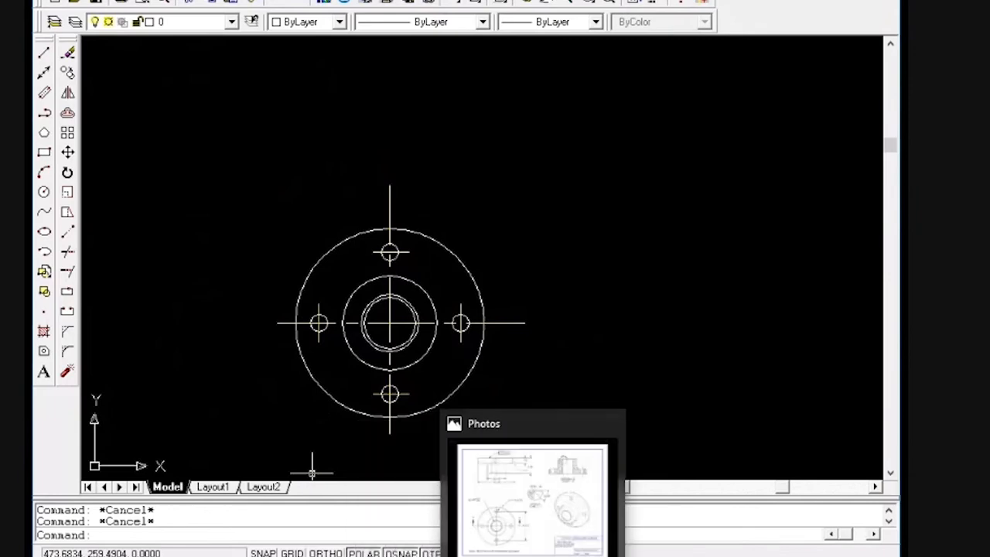
left_click(536, 556)
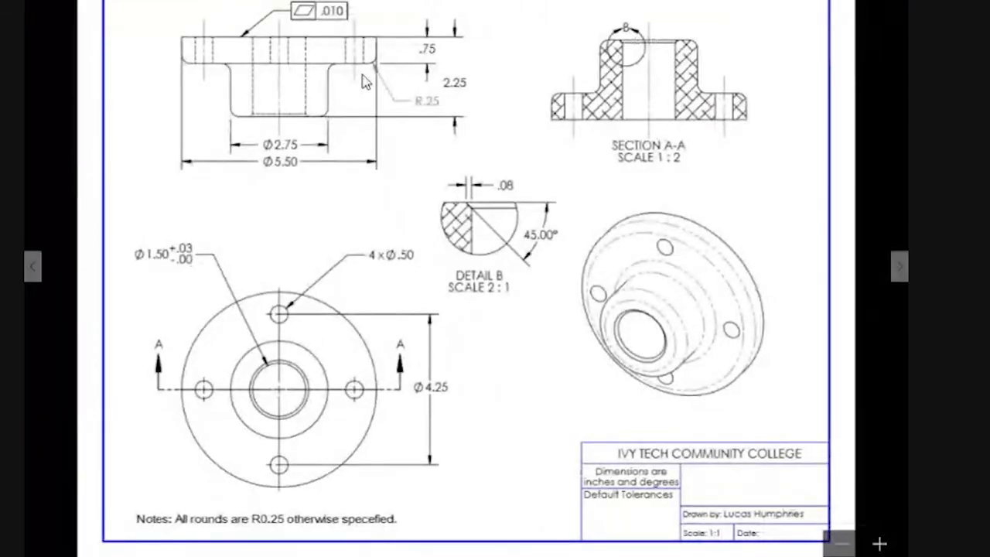
scroll(364, 77, "down", 1)
scroll(363, 79, "up", 1)
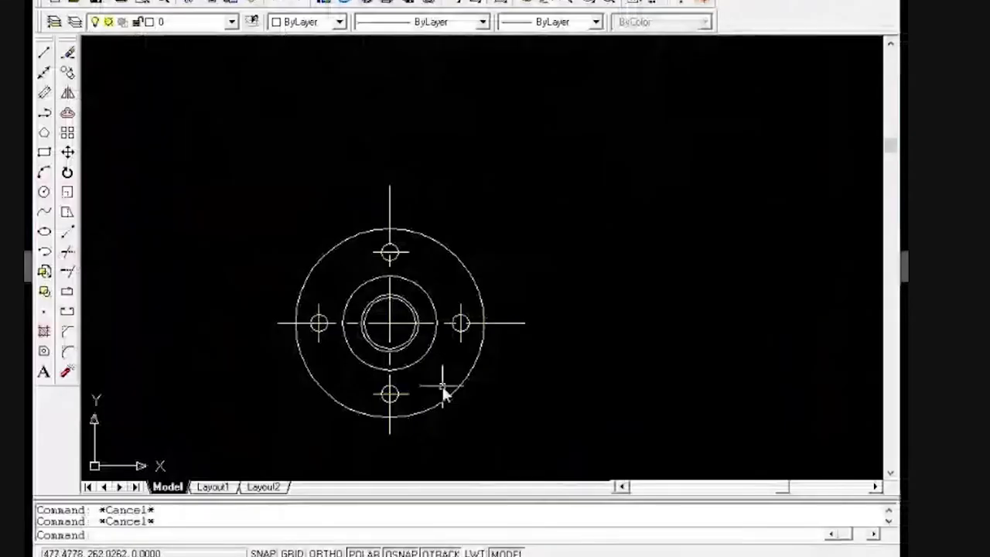
Draw a vertical projection line upward from the right quadrant of the outer flange circle to well above the circular view
type("l")
key("Return")
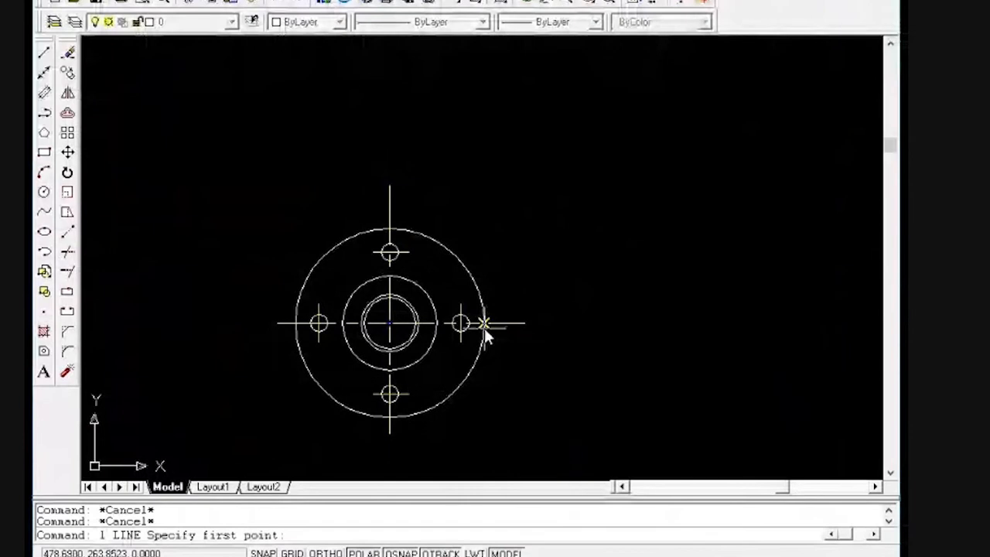
left_click(483, 323)
scroll(481, 81, "down", 1)
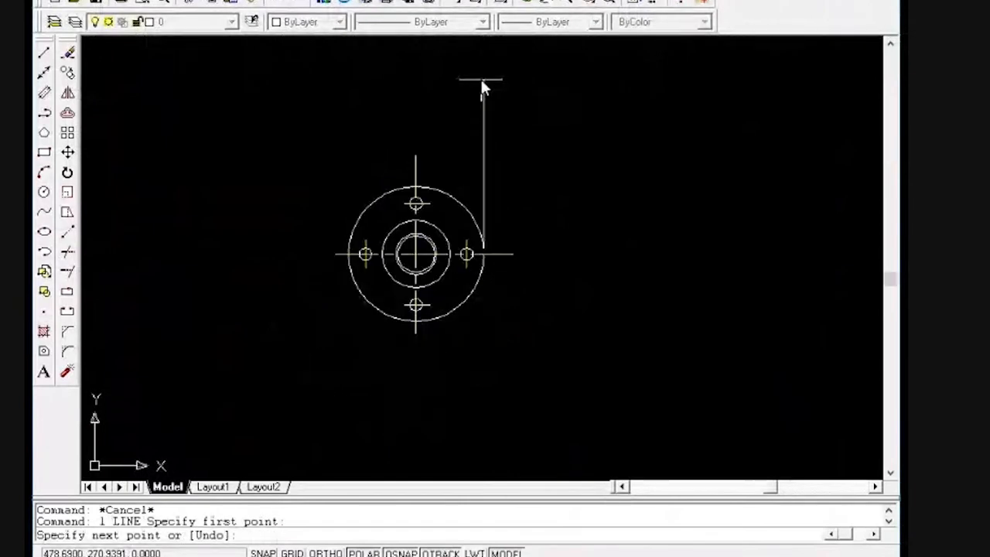
scroll(481, 81, "down", 1)
scroll(479, 66, "up", 2)
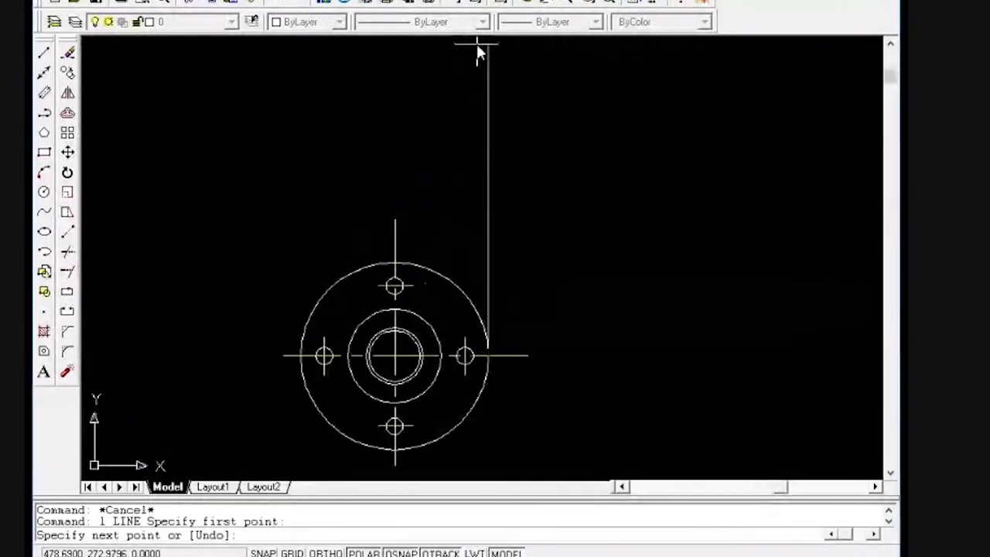
left_click(485, 47)
key("Return")
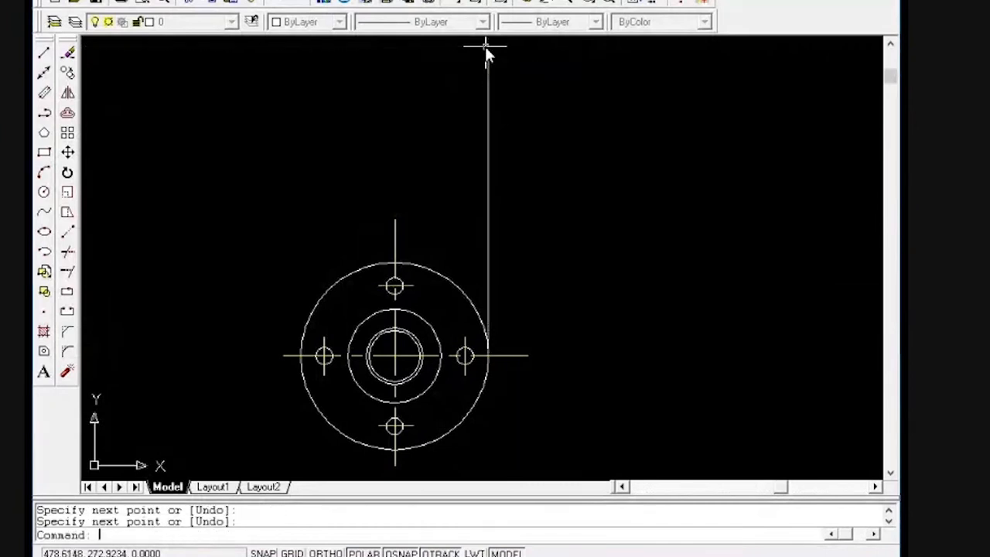
key("Return")
key("Return")
key("Escape")
With Ortho on, draw vertical projection lines upward from the right and left edges of the right small hole
key("Return")
left_click(473, 356)
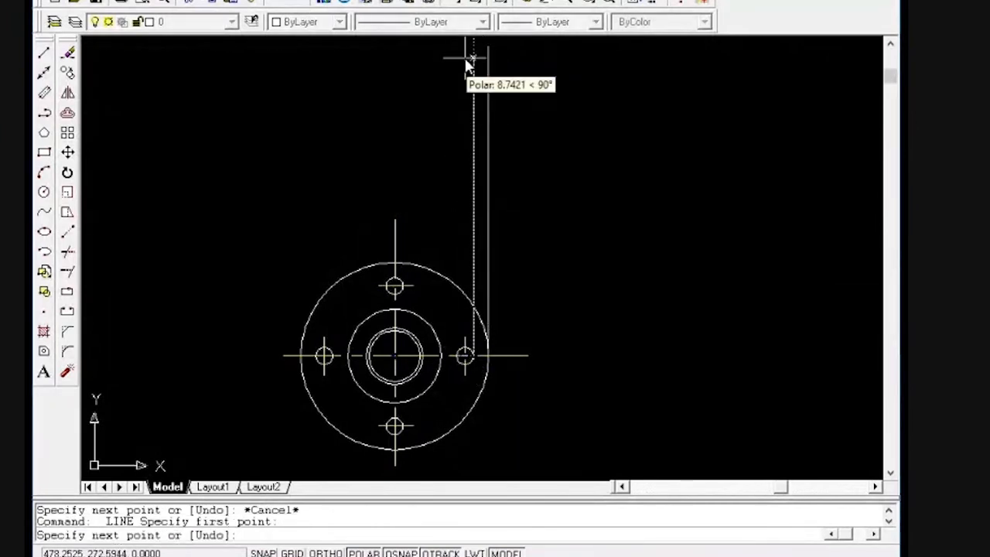
key("F8")
left_click(471, 60)
key("Return")
key("Return")
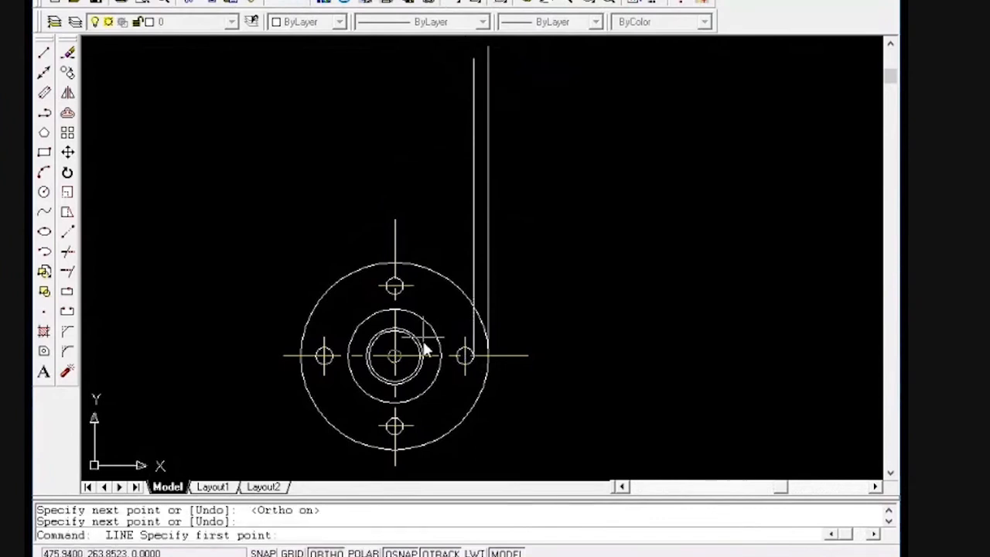
left_click(456, 356)
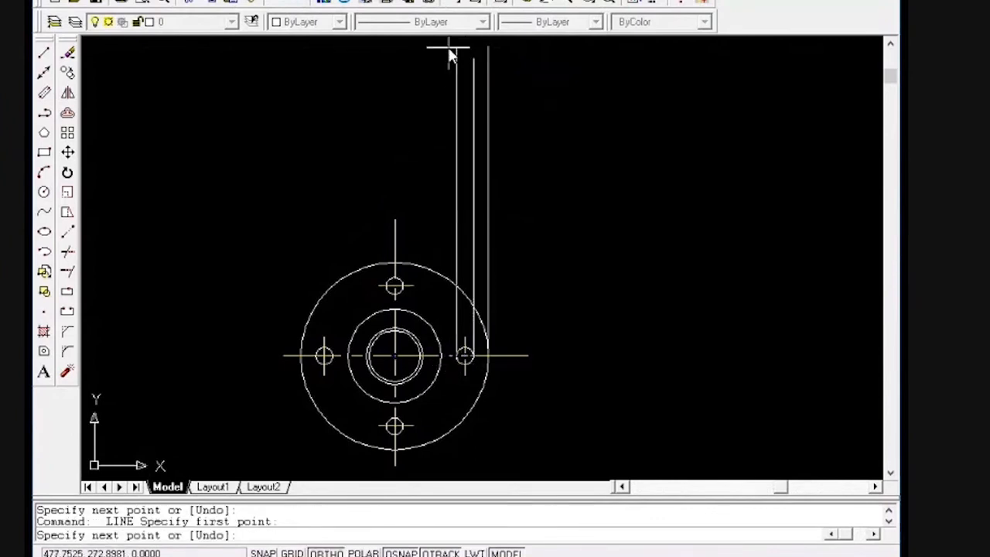
left_click(451, 56)
key("Return")
Draw vertical projection lines upward from the right and left edges of the top small hole
key("Return")
left_click(404, 290)
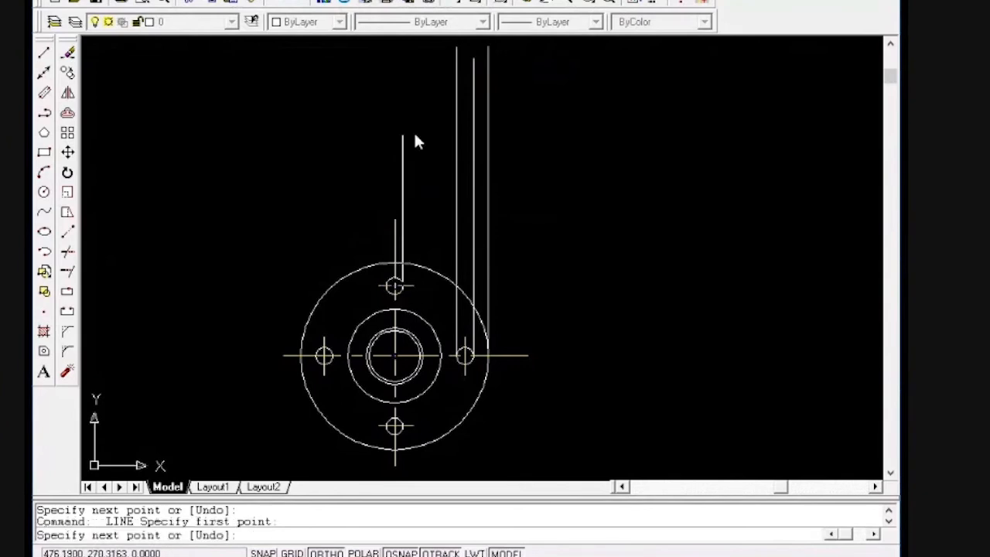
left_click(408, 55)
key("Return")
key("Return")
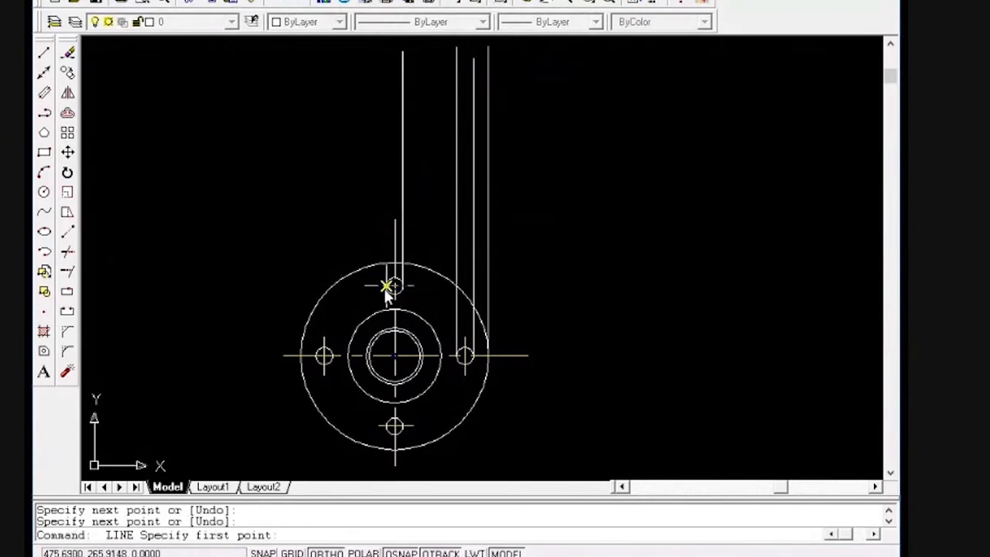
left_click(386, 287)
left_click(367, 51)
key("Return")
Draw a vertical projection line upward from the right quadrant of the middle hub circle
key("Return")
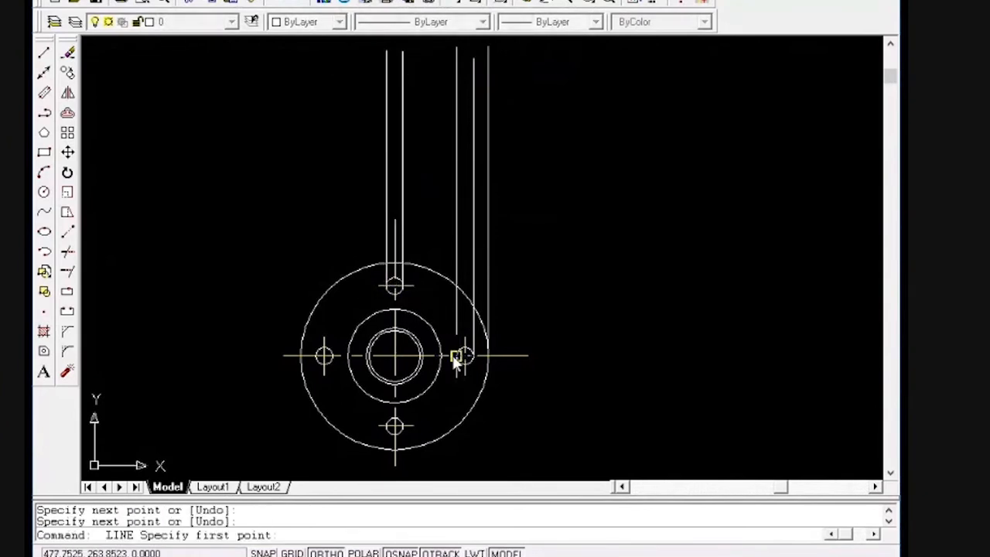
left_click(439, 354)
left_click(422, 52)
key("Return")
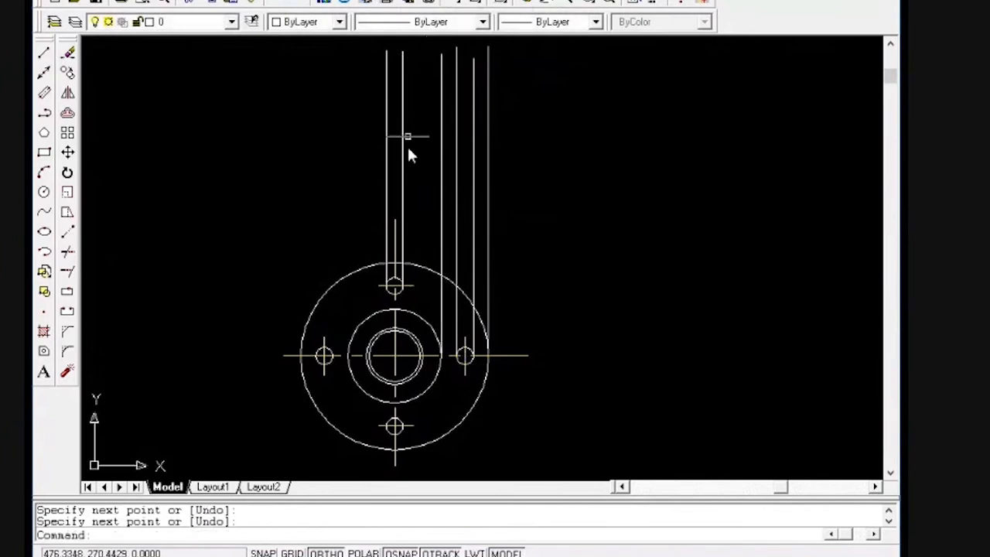
Draw vertical projection lines upward from the right sides of the two concentric bore circles
key("Return")
left_click(421, 356)
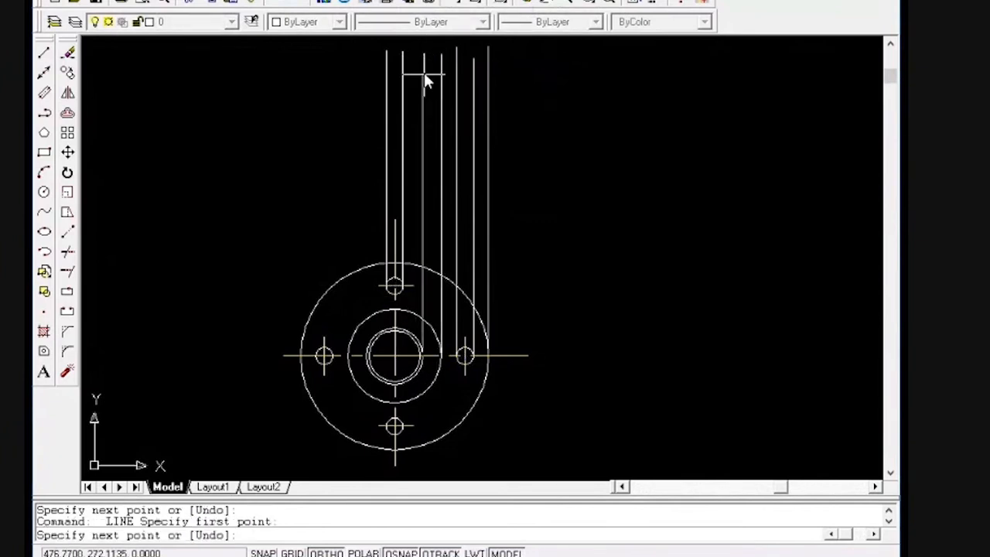
left_click(423, 57)
key("Return")
key("Return")
left_click(417, 352)
left_click(409, 48)
key("Return")
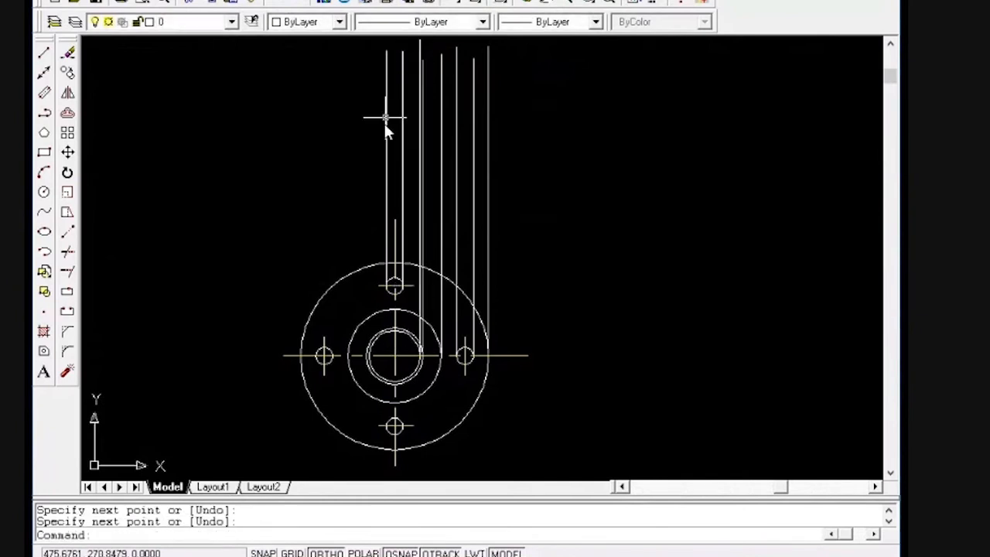
Draw vertical projection lines upward from the left sides of the two concentric bore circles
key("Return")
left_click(369, 342)
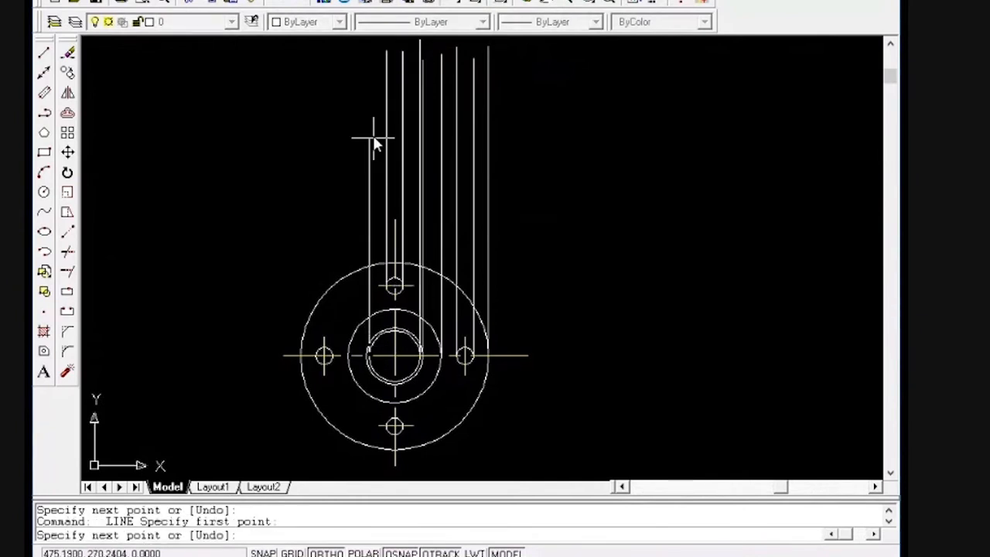
left_click(361, 57)
key("Return")
key("Return")
left_click(360, 357)
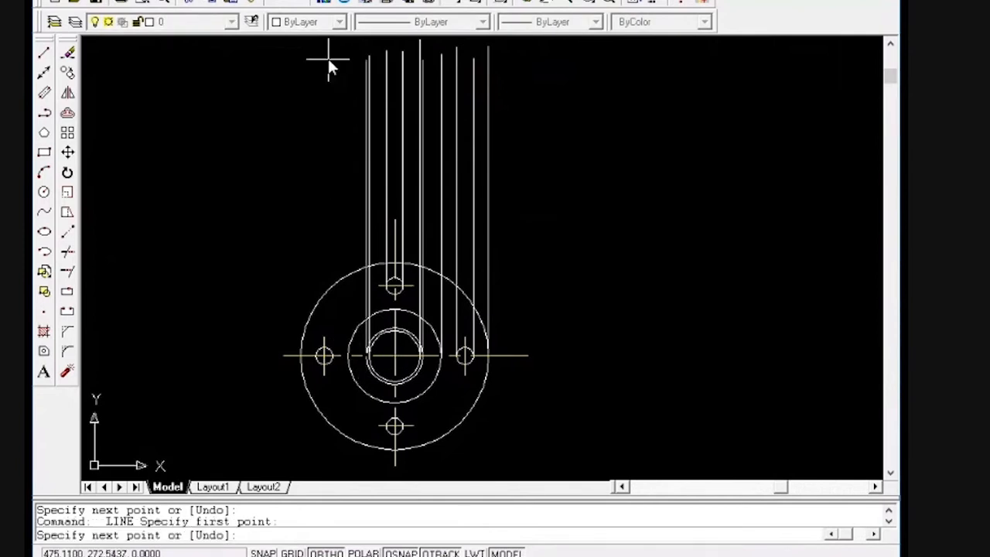
left_click(328, 53)
key("Return")
Draw a vertical projection line upward from the left quadrant of the middle hub circle
key("Return")
left_click(348, 356)
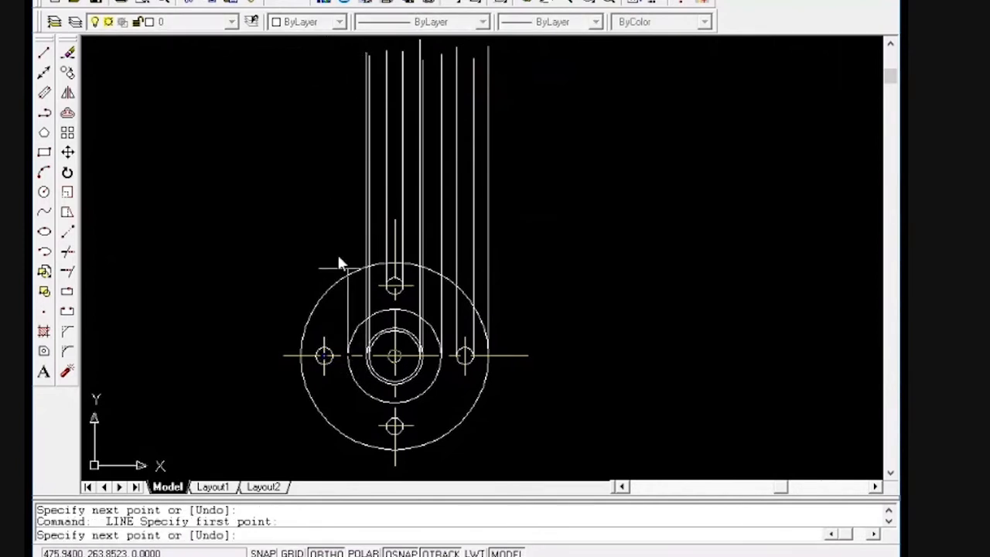
left_click(318, 57)
key("Return")
Draw vertical projection lines upward from the right and left edges of the left small hole
key("Return")
left_click(332, 356)
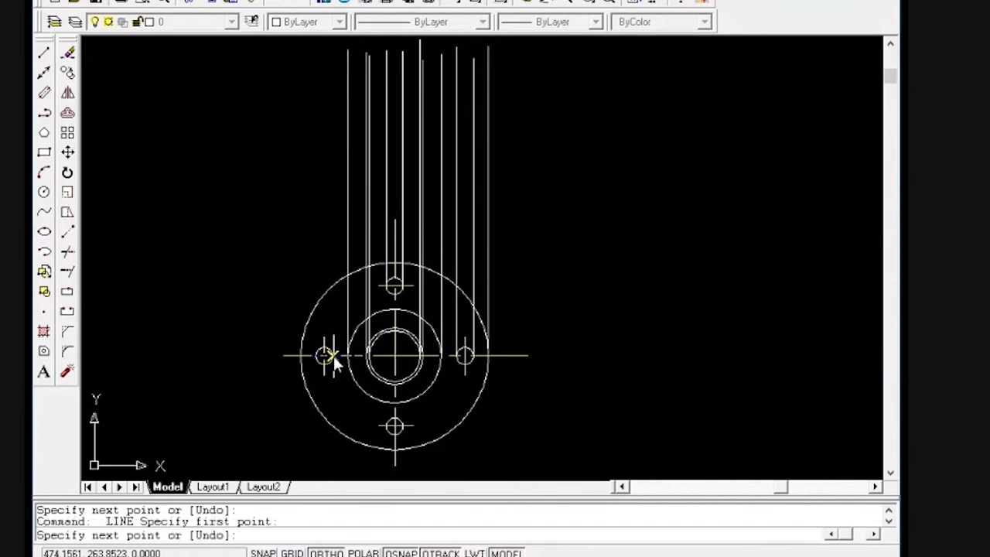
left_click(323, 59)
key("Return")
key("Return")
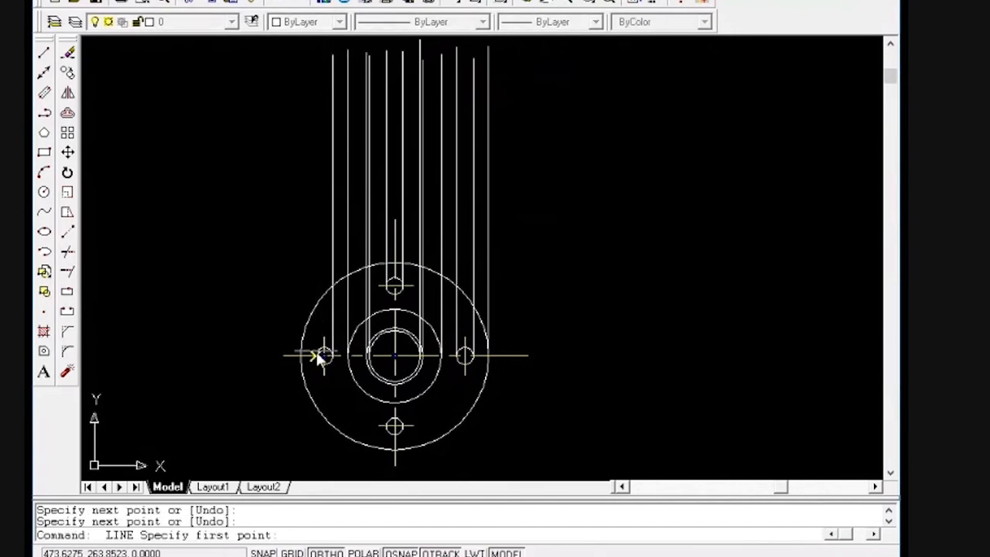
left_click(315, 356)
left_click(286, 44)
key("Return")
Draw a vertical projection line upward from the left quadrant of the outer flange circle
key("Return")
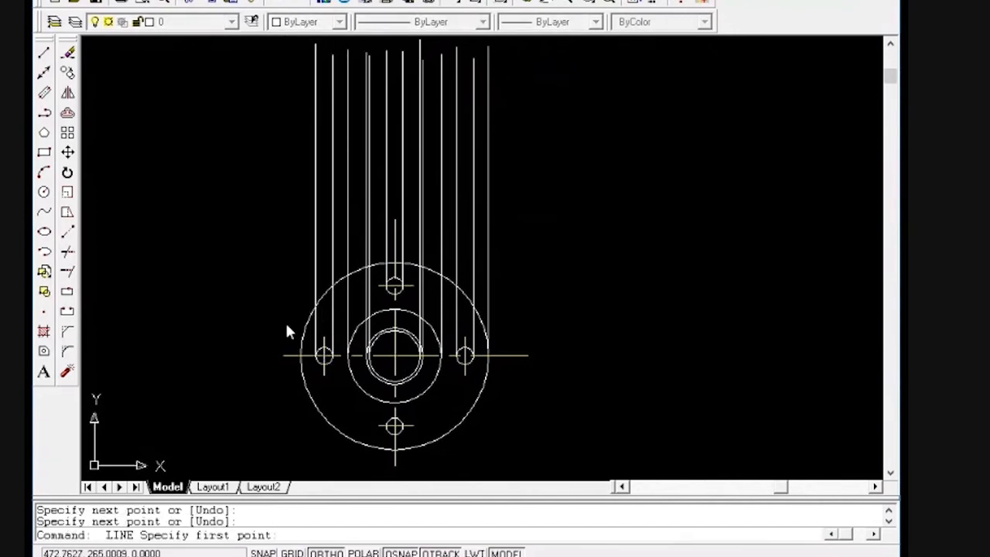
left_click(295, 359)
left_click(268, 62)
key("Return")
Draw a horizontal line across all the projection lines, above the circular view and past both outer lines
key("Return")
left_click(252, 184)
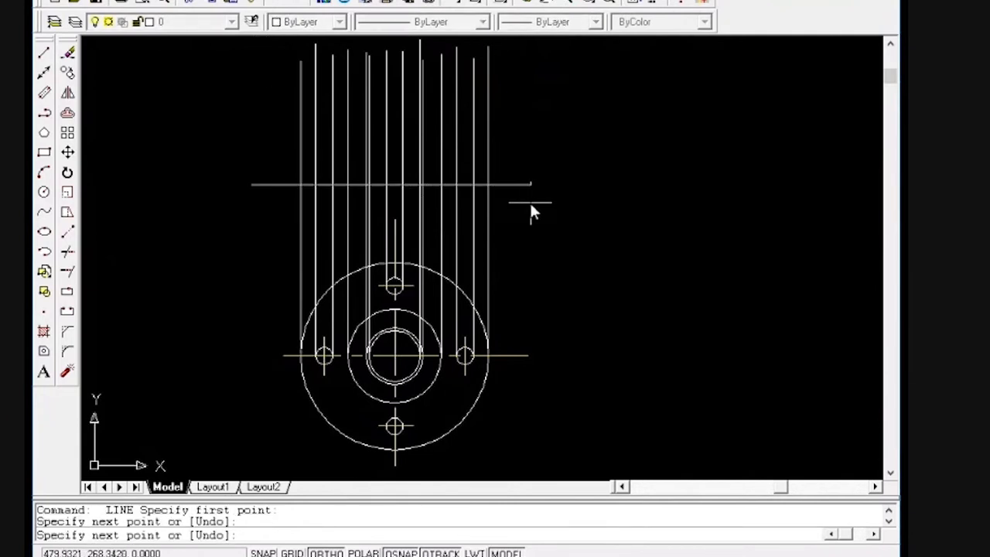
key("Return")
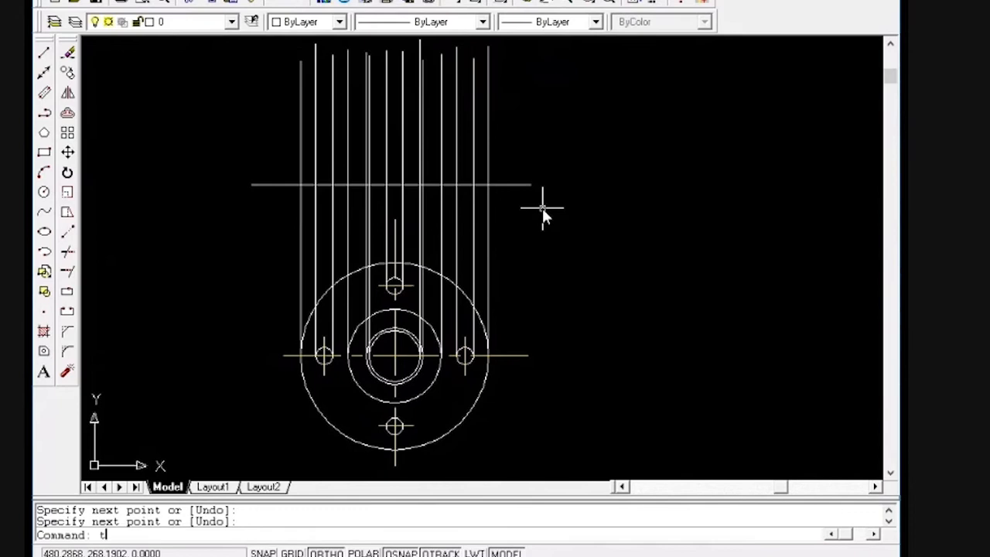
Trim all projection lines below the horizontal line, using that line as cutting edge and a fence selection
key("Return")
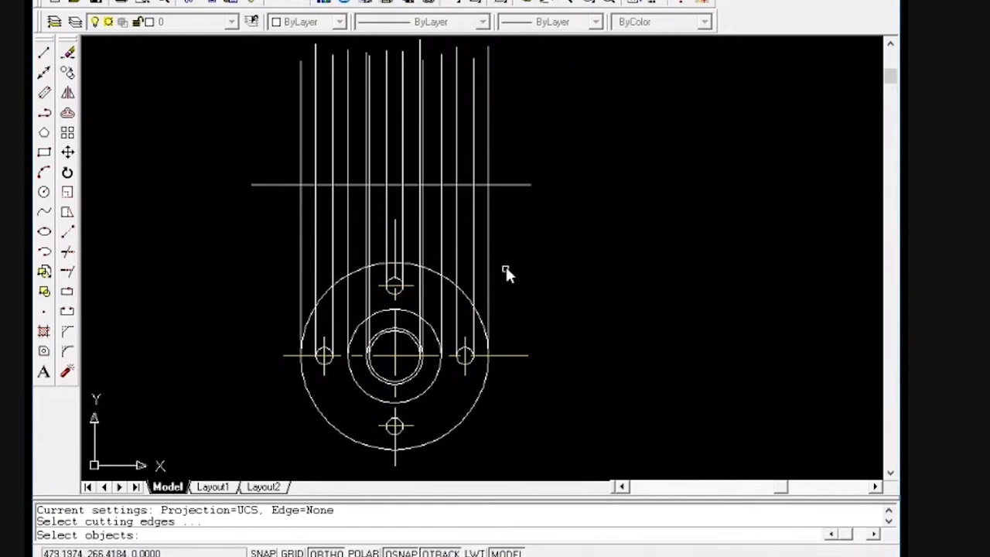
left_click(525, 186)
key("Return")
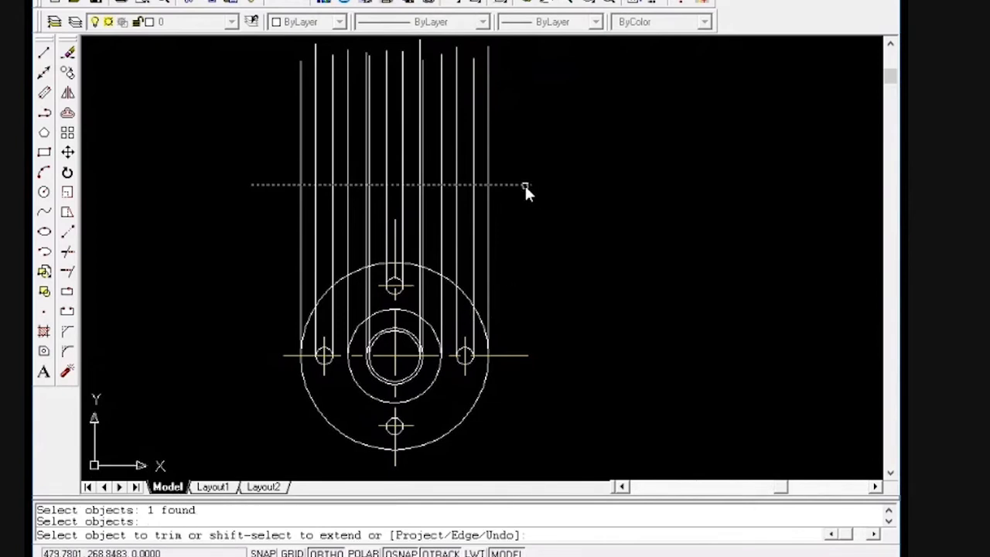
type("f")
key("Return")
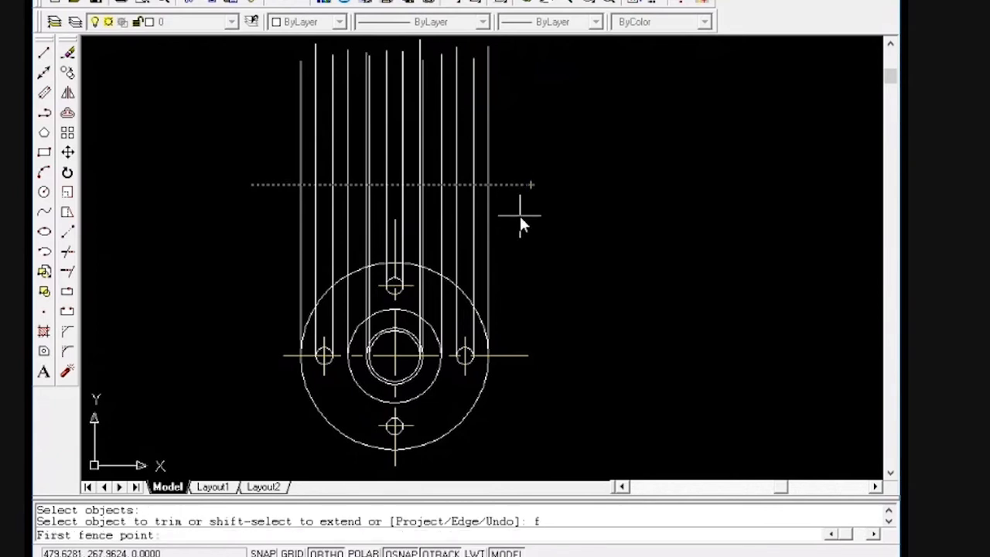
left_click(520, 210)
left_click(210, 214)
key("Return")
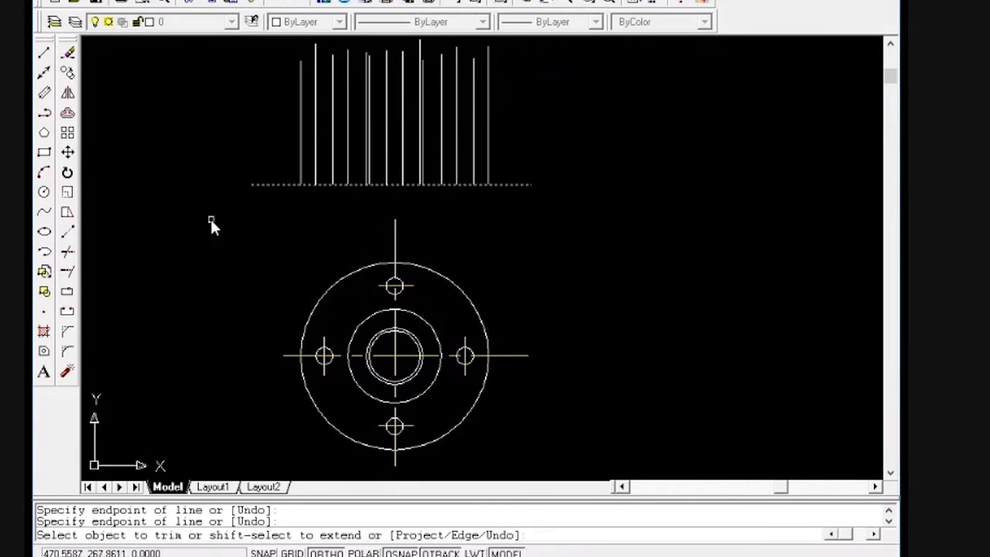
key("Return")
Trim both ends of the horizontal base line back to the outermost projection lines
type("t")
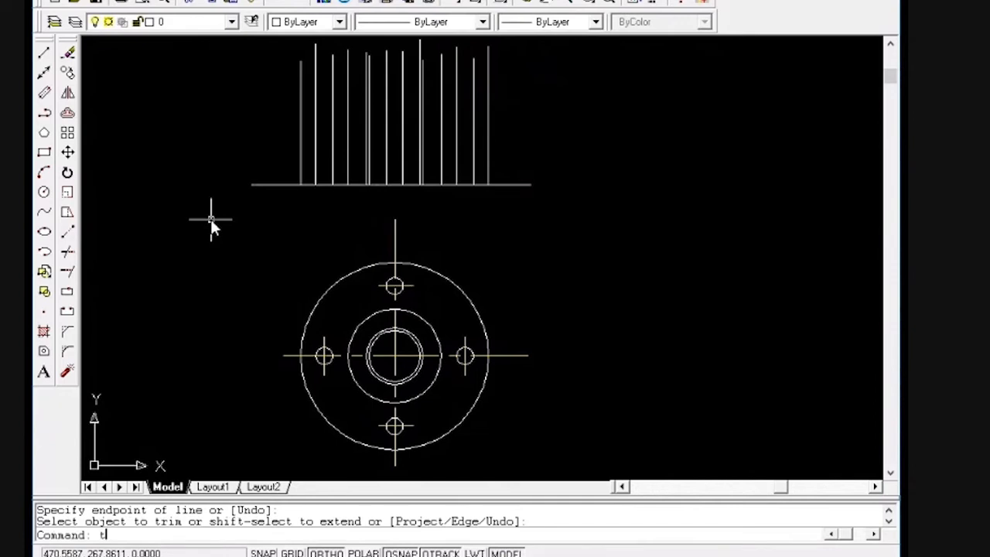
type("r")
key("Return")
key("Return")
left_click(263, 185)
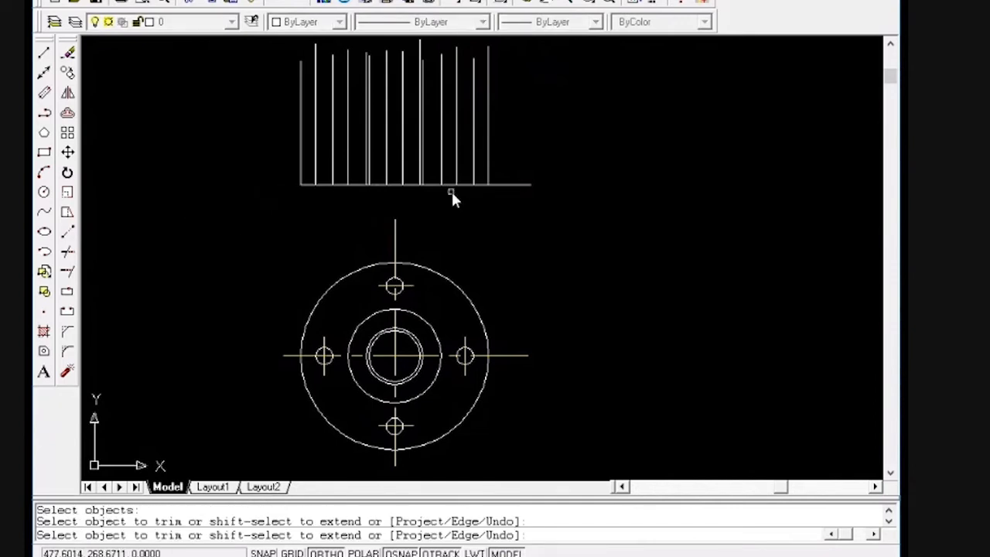
left_click(499, 184)
key("Return")
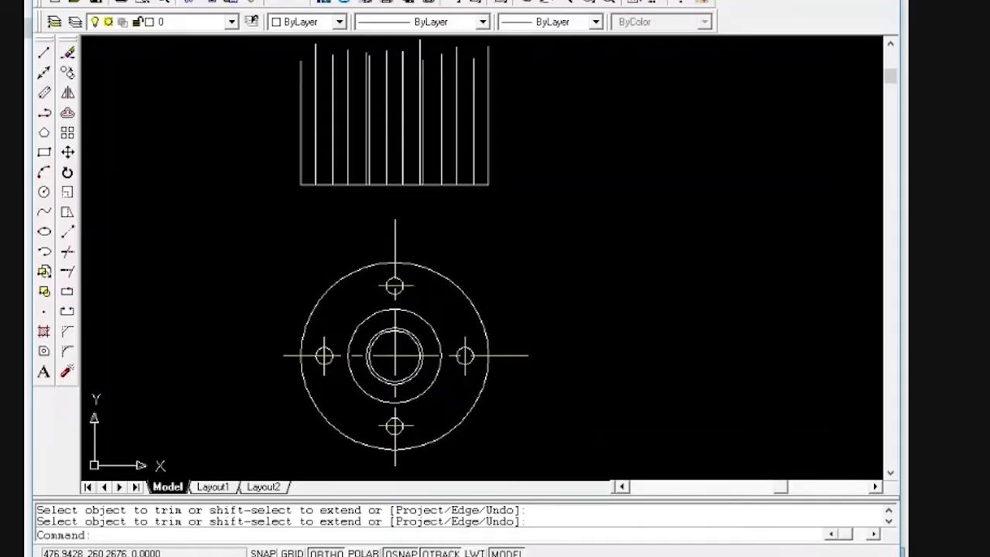
type("o")
key("Return")
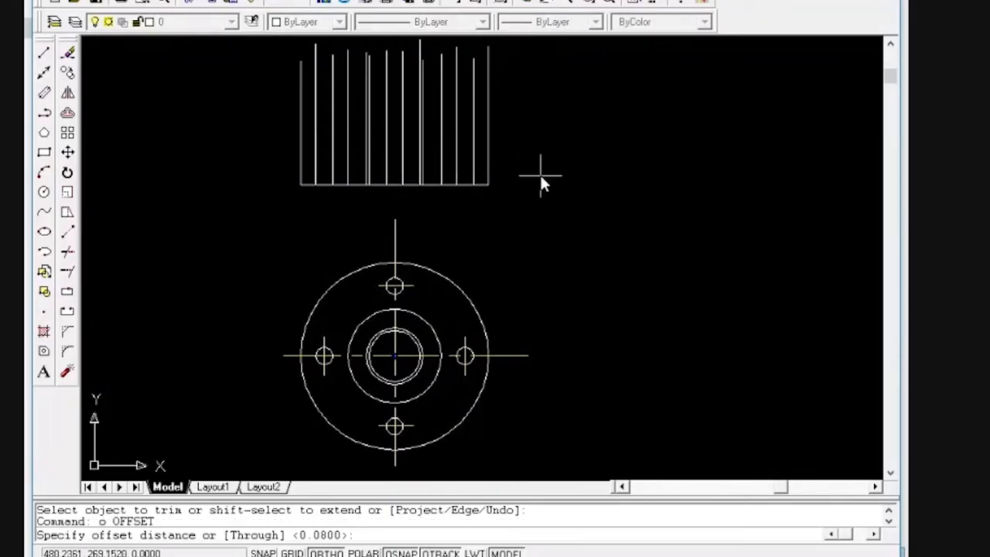
key("Escape")
key("Escape")
Offset the base line of the front view upward by 2.25
type("o")
key("Return")
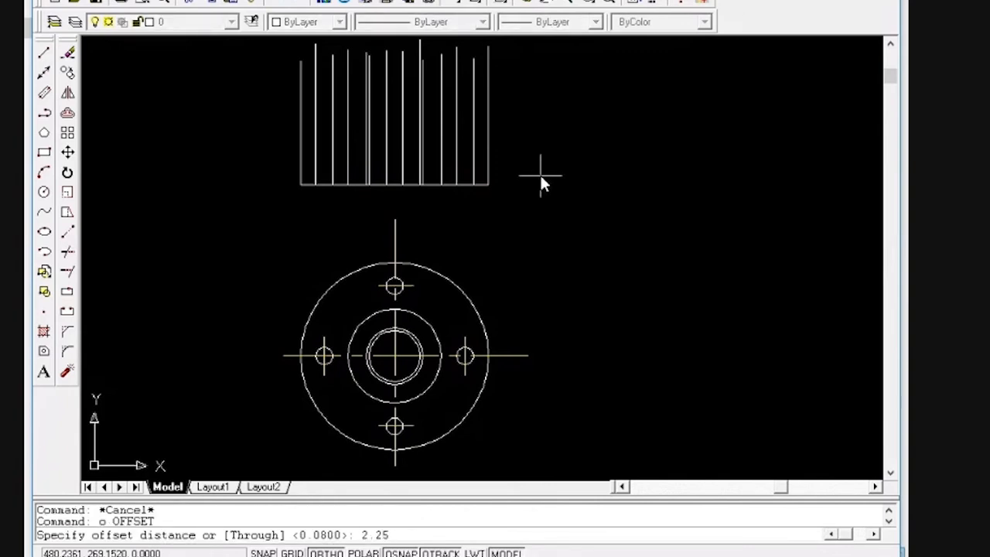
key("Return")
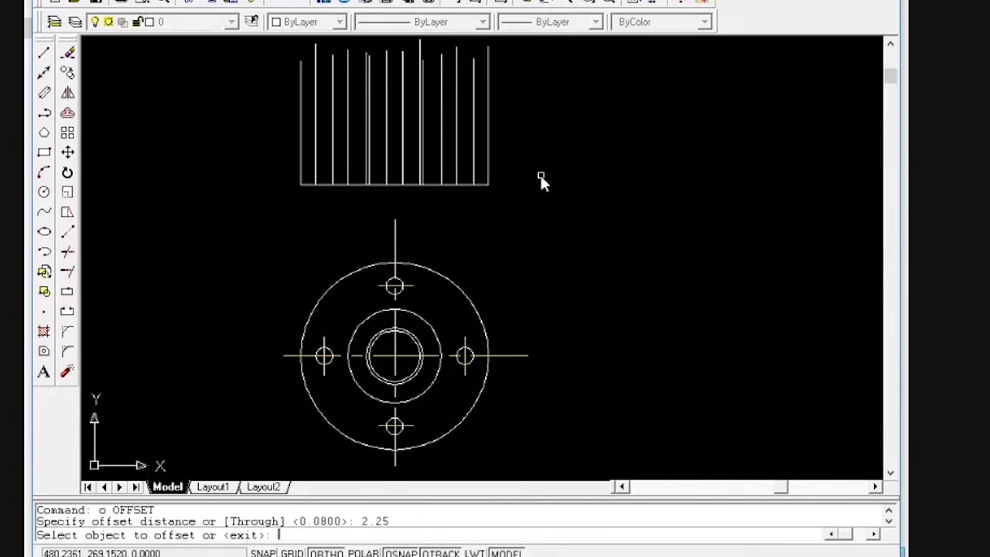
left_click(462, 184)
left_click(530, 113)
key("Return")
Trim all projection lines above the upper horizontal line of the front view, using a fence selection
type("tr")
key("Return")
key("Return")
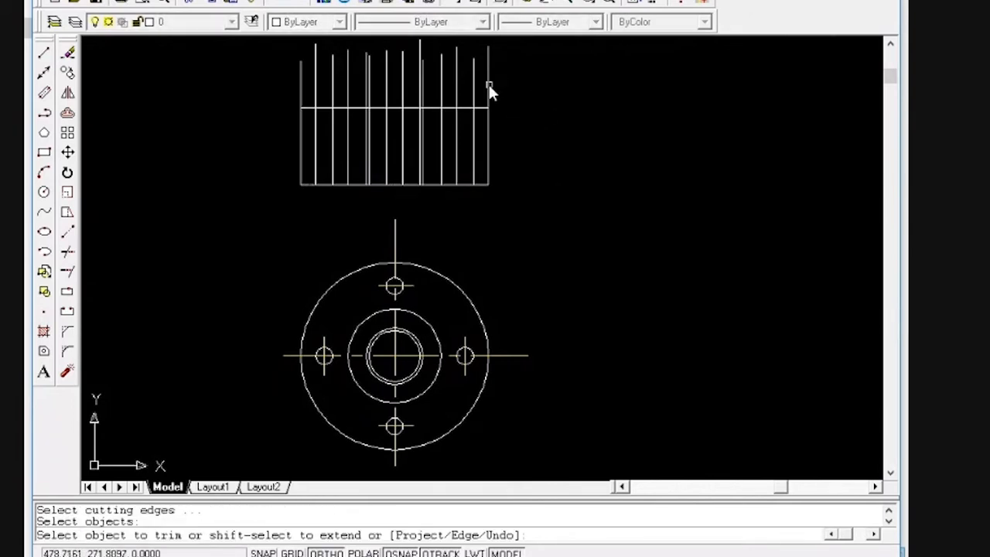
left_click(489, 85)
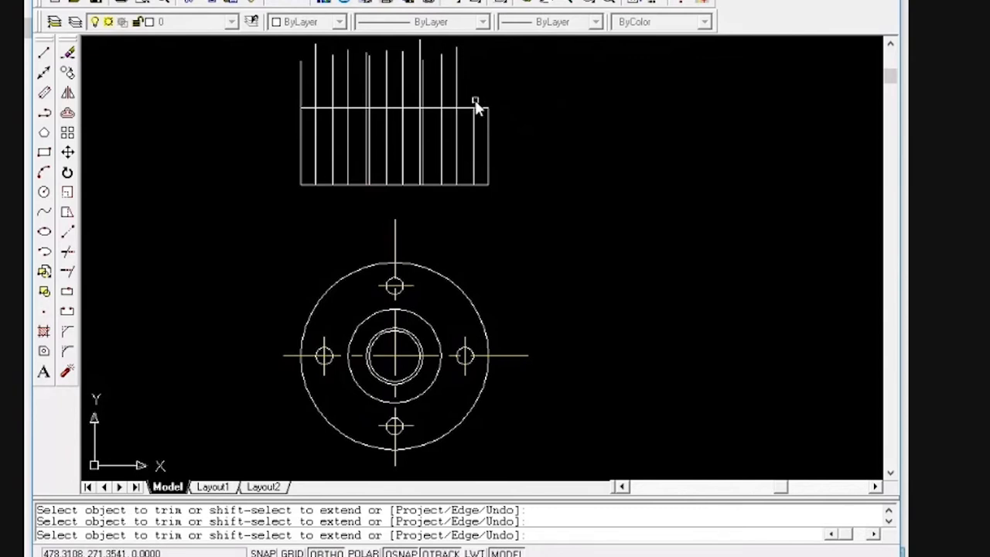
type("f")
key("Return")
left_click(480, 94)
left_click(246, 90)
key("Return")
key("Return")
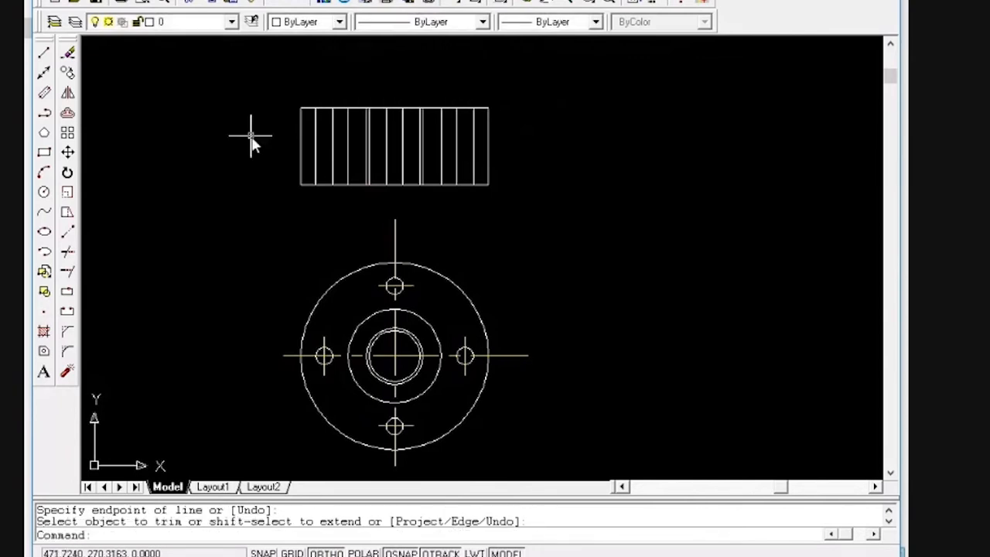
key("Escape")
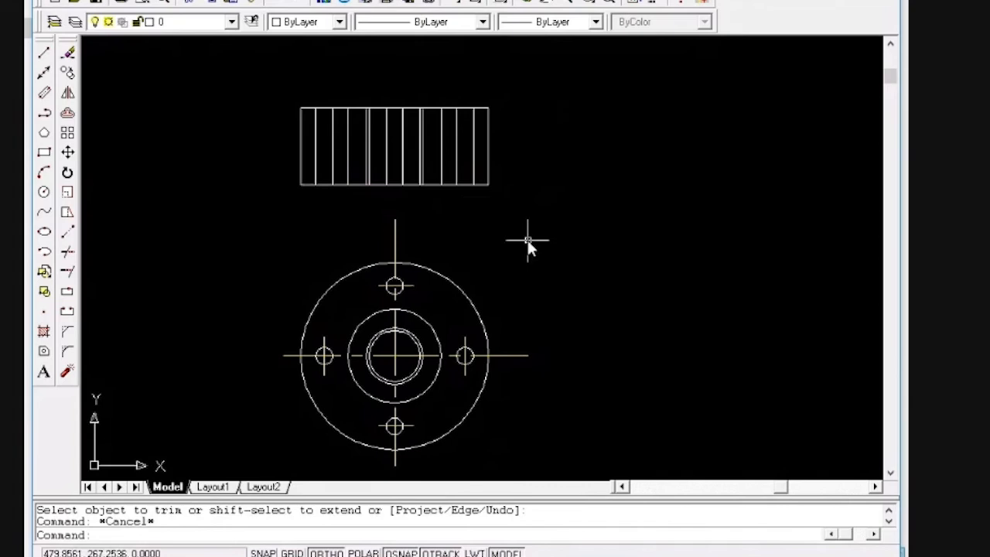
Move the whole front view straight up, farther from the circular view
type("m")
key("Return")
left_click(506, 202)
left_click(300, 144)
key("Return")
left_click(196, 213)
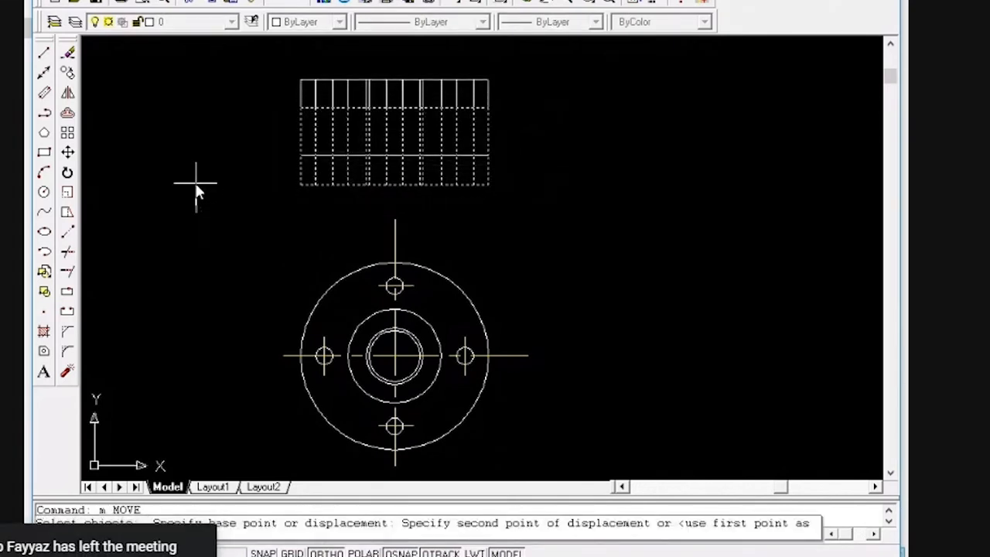
key("Escape")
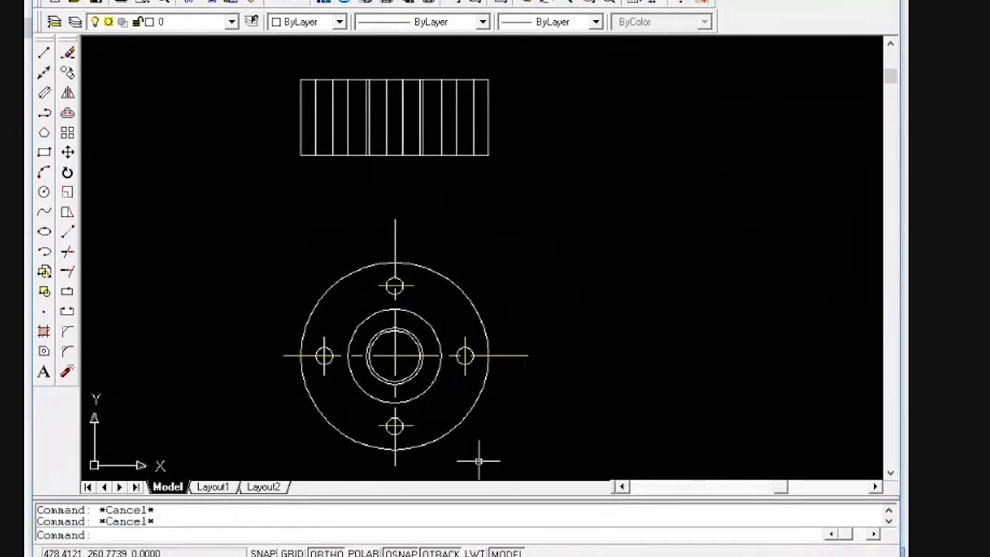
Check the reference drawing, and offset the top line of the front view downward by 0.75
key("alt+Tab")
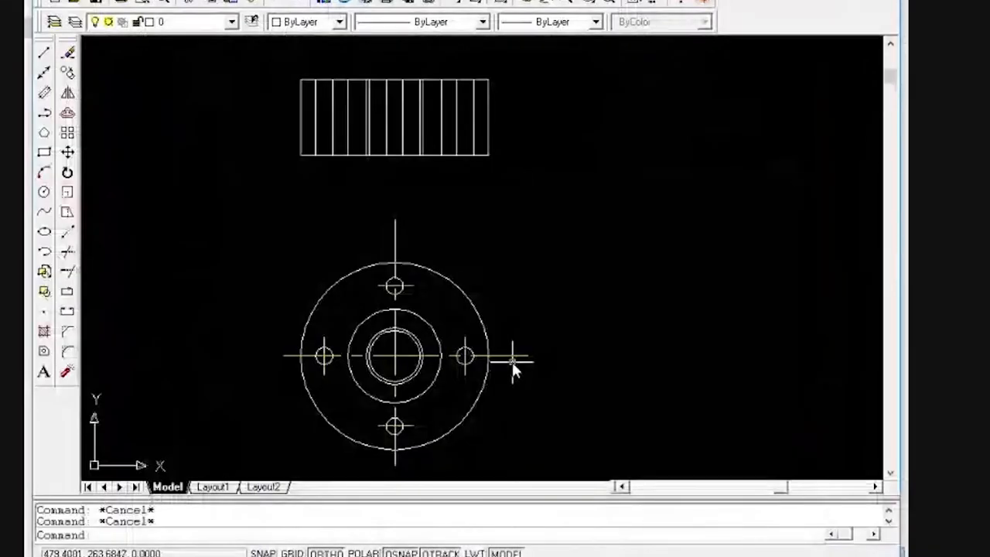
type("o")
key("Return")
type(".75")
key("Return")
key("Return")
key("Return")
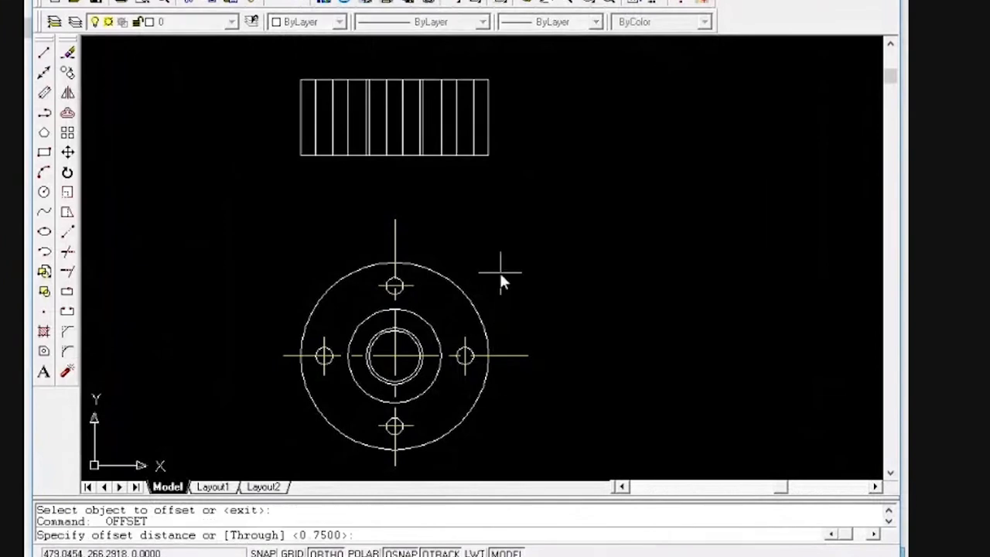
key("Return")
left_click(480, 79)
left_click(551, 133)
key("Return")
key("Escape")
key("Escape")
Trim the right outer edge of the front view below the flange thickness line
type("tr")
key("Return")
key("Return")
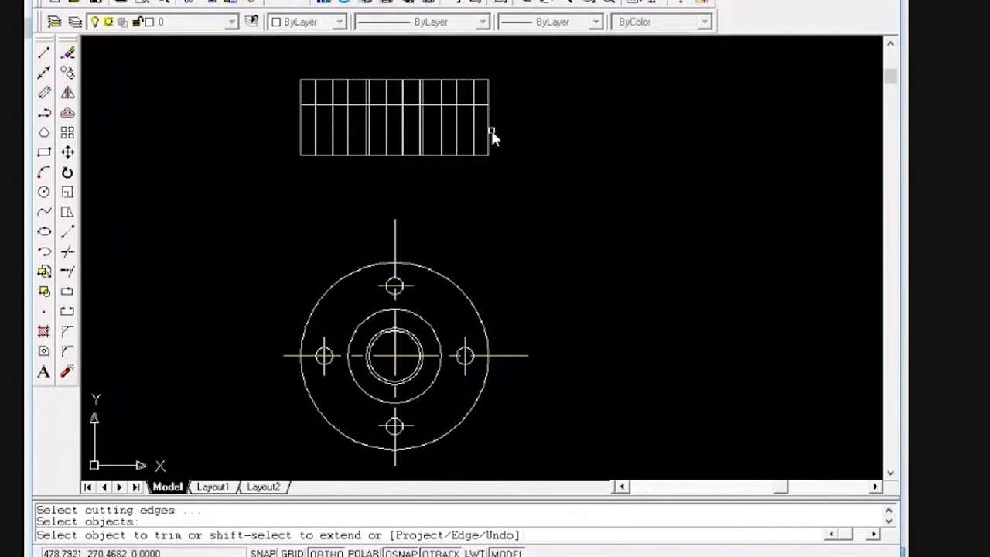
left_click(490, 130)
key("Escape")
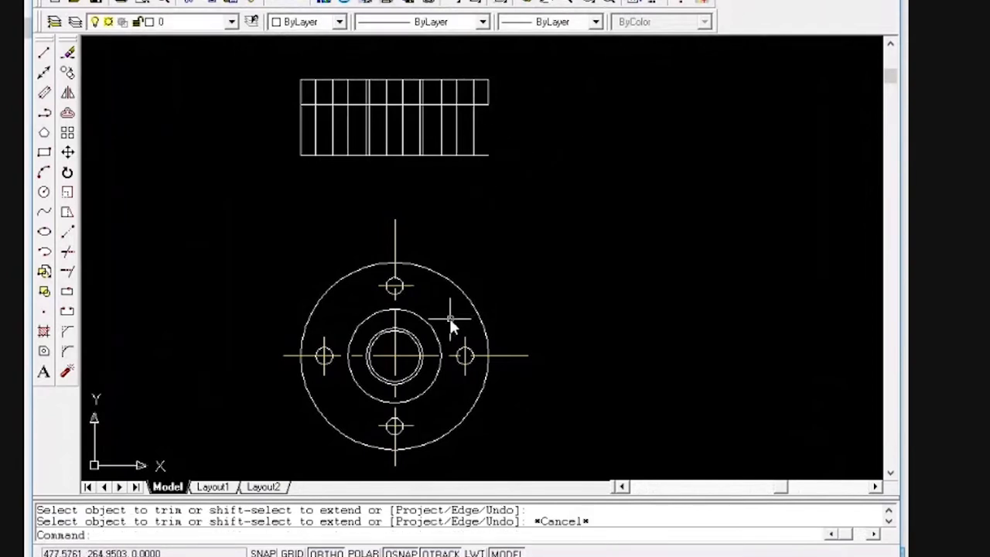
Draw a vertical projection line from the right quadrant of the hub circle up toward the front view
type("l")
key("Return")
left_click(441, 357)
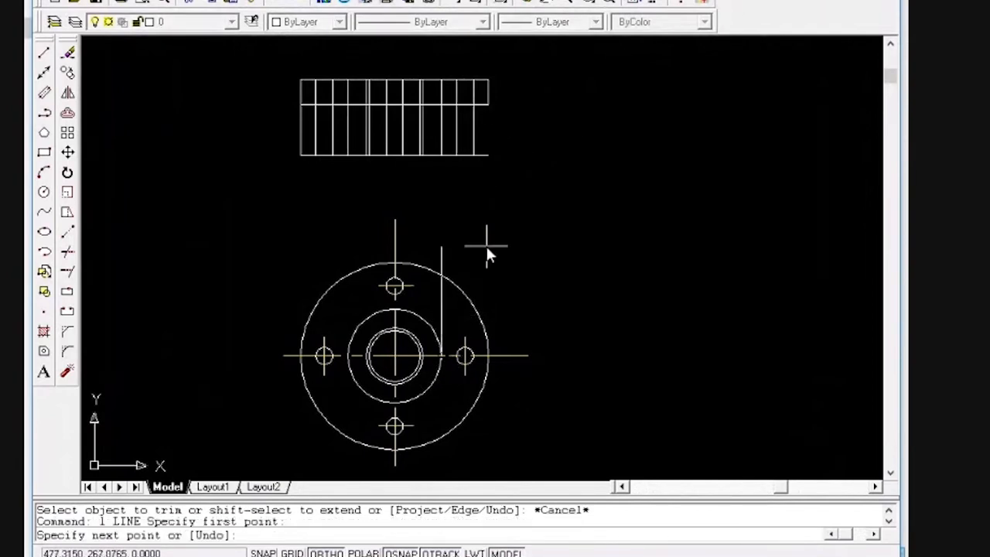
left_click(522, 167)
key("Return")
key("Escape")
key("Escape")
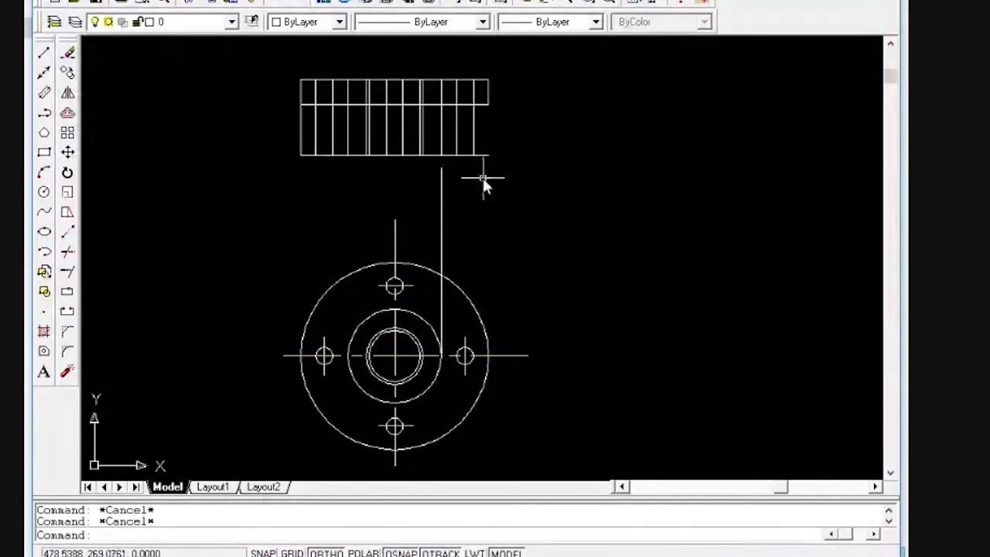
Trim the right bolt-hole lines below the flange and the base line's overhang beyond the hub's right edge
type("tr")
key("Return")
key("Return")
left_click(474, 150)
left_click(455, 147)
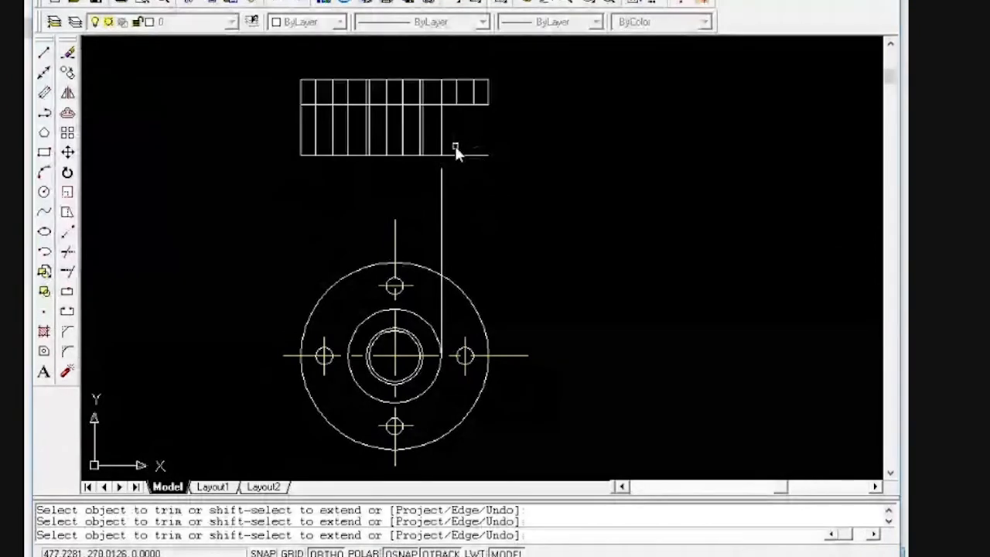
left_click(474, 155)
key("Return")
Erase the projection line drawn from the hub circle's right quadrant
type("e")
key("Return")
left_click(484, 192)
left_click(432, 190)
key("Return")
Draw a vertical projection line from the left quadrant of the hub circle up toward the front view
type("l")
key("Return")
left_click(348, 356)
left_click(357, 186)
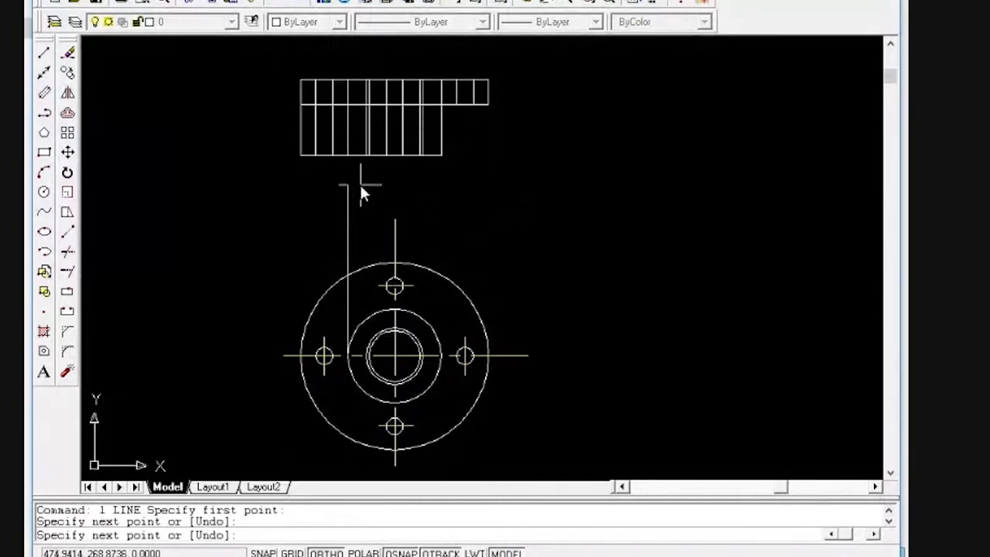
key("Return")
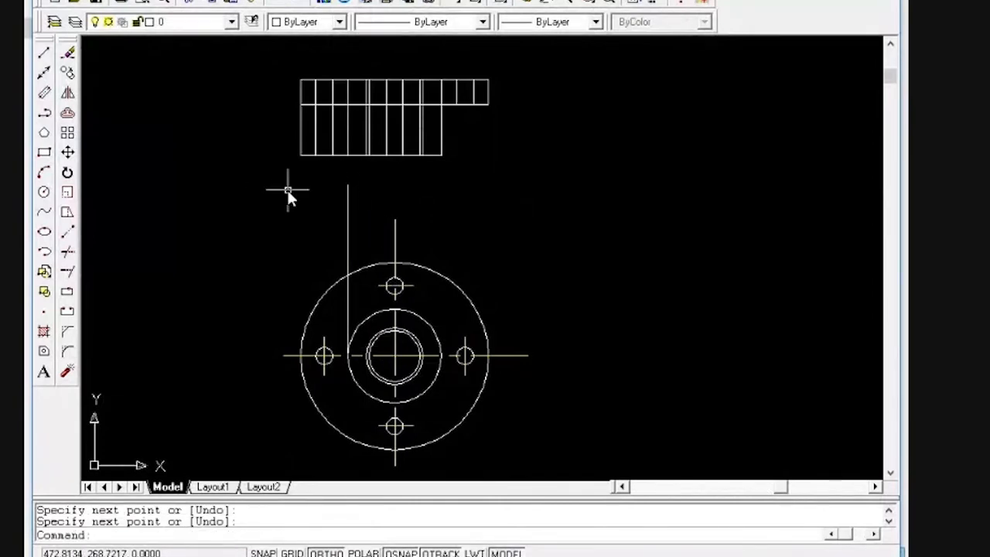
Trim the left bolt-hole lines, outer edge and base line beyond the hub's left edge, below the flange
type("tr")
key("Return")
key("Return")
left_click(332, 138)
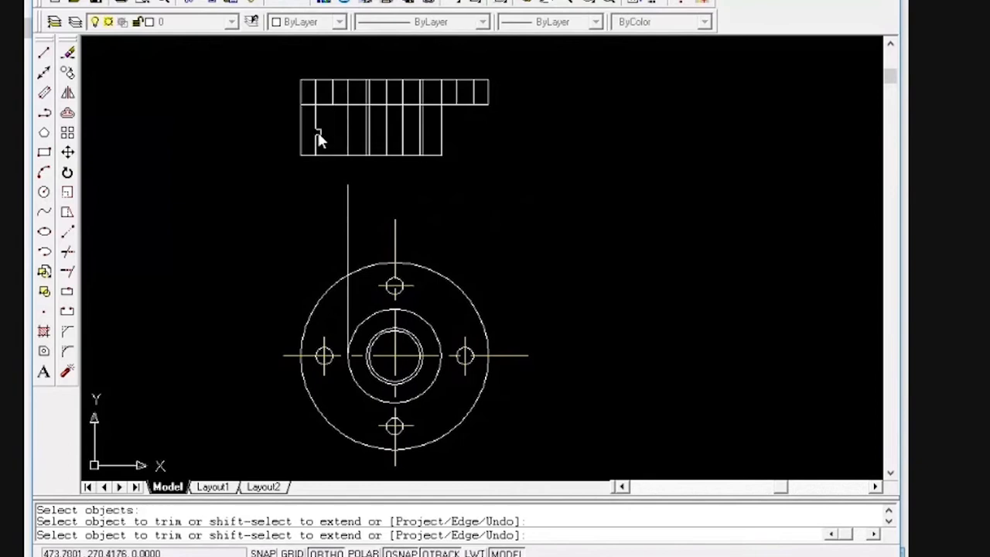
left_click(315, 133)
left_click(319, 153)
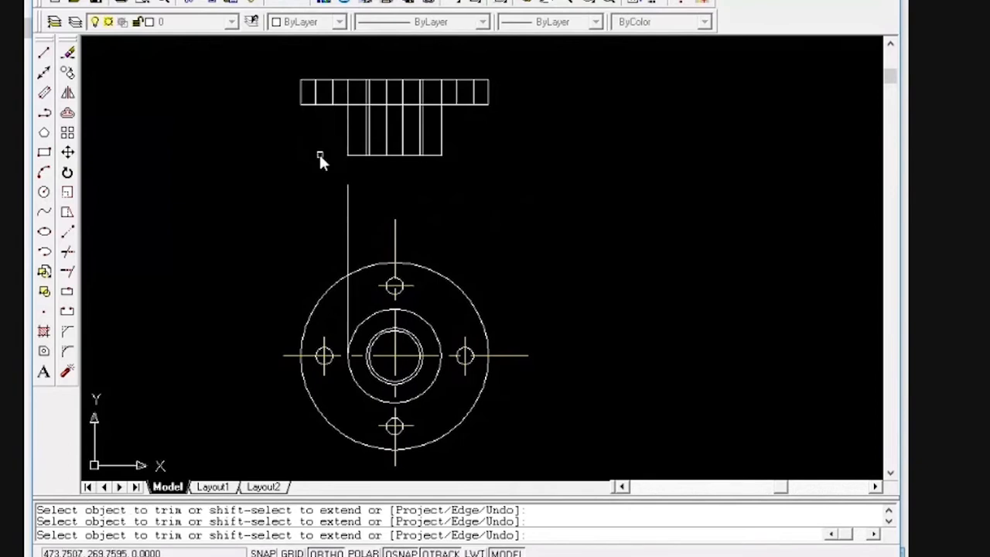
key("Return")
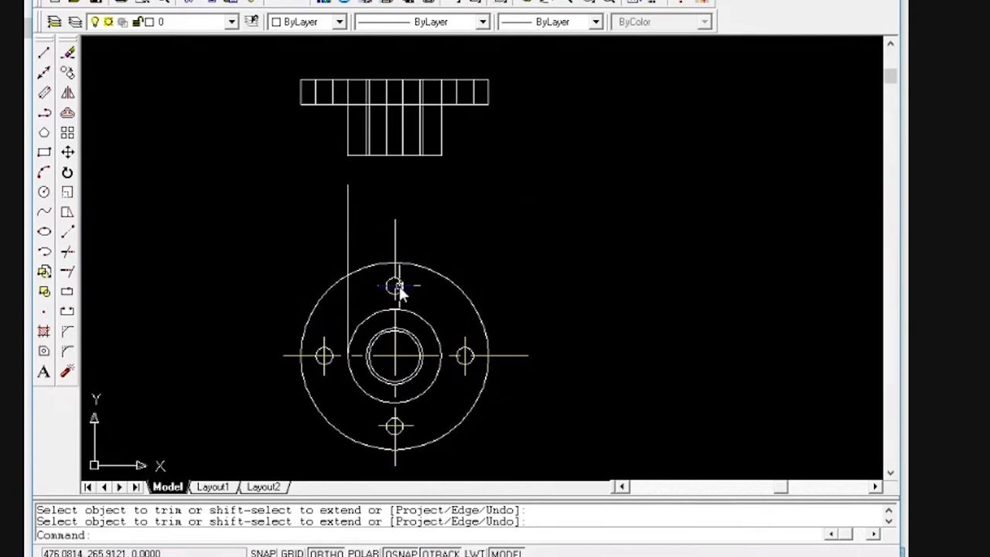
Trim the two middle bolt-hole lines inside the hub, below the flange
type("tr")
key("Return")
key("Return")
left_click(401, 126)
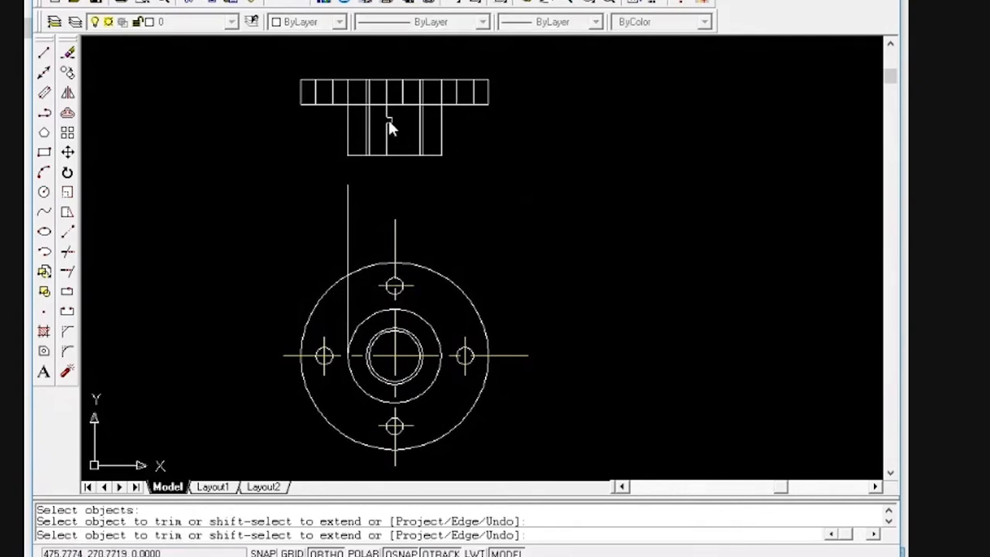
left_click(389, 120)
key("Return")
Check the reference drawing, and offset the bottom line of the hub upward by 0.08
key("alt+Tab")
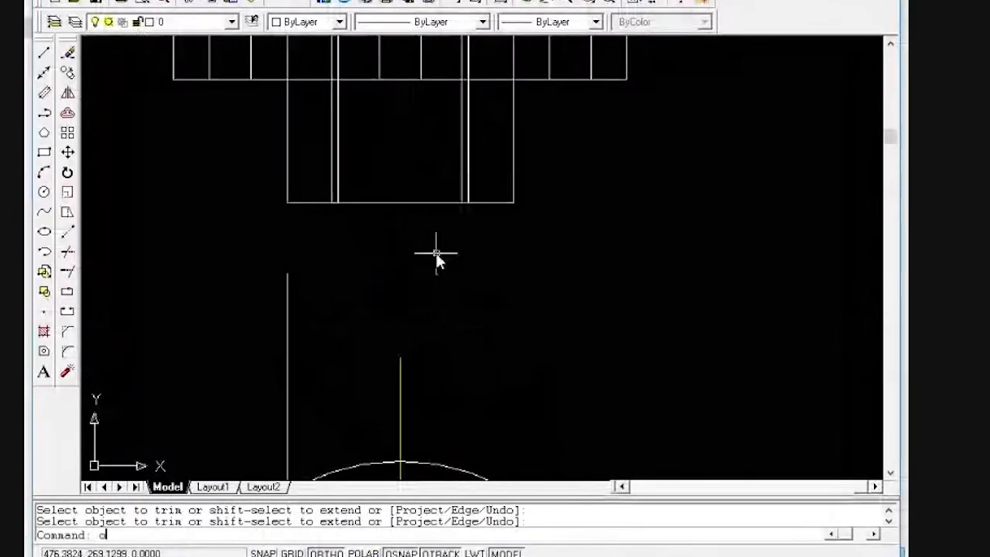
type("o")
key("Return")
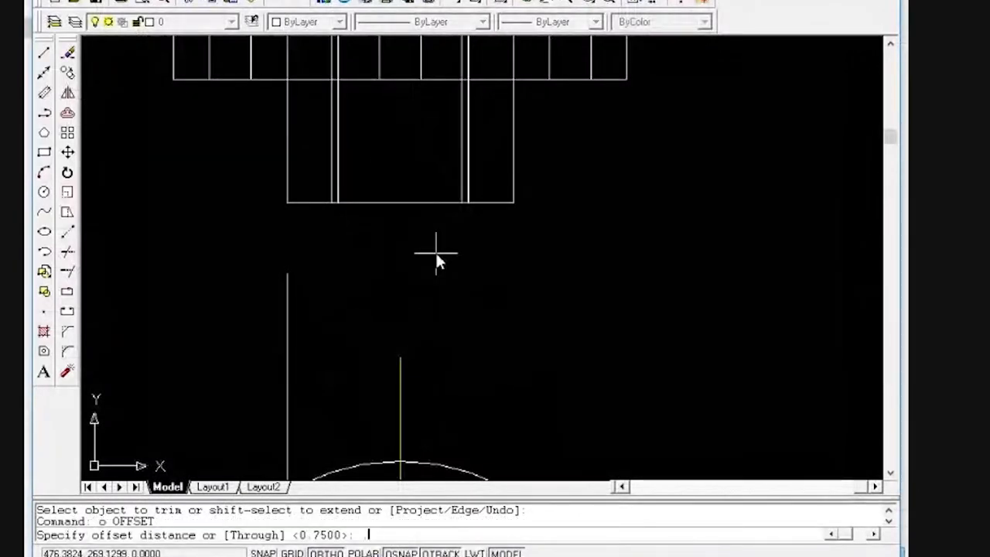
type("..08")
key("Return")
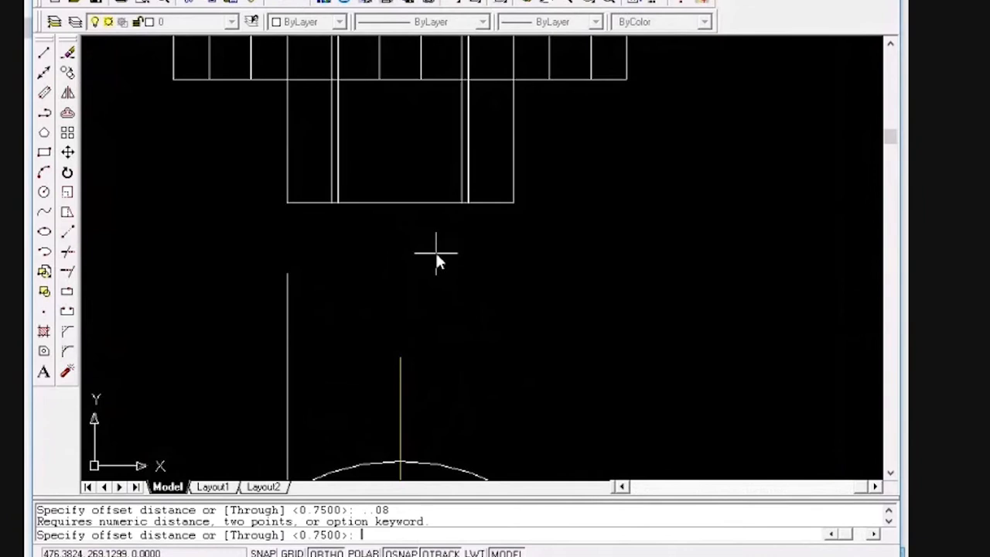
type("0.08")
key("Return")
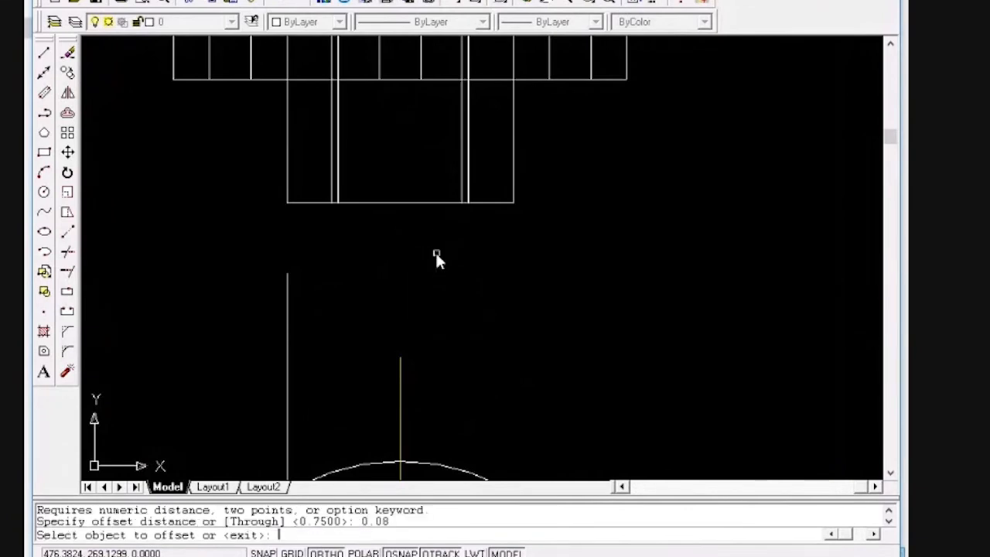
left_click(404, 205)
left_click(404, 211)
key("Return")
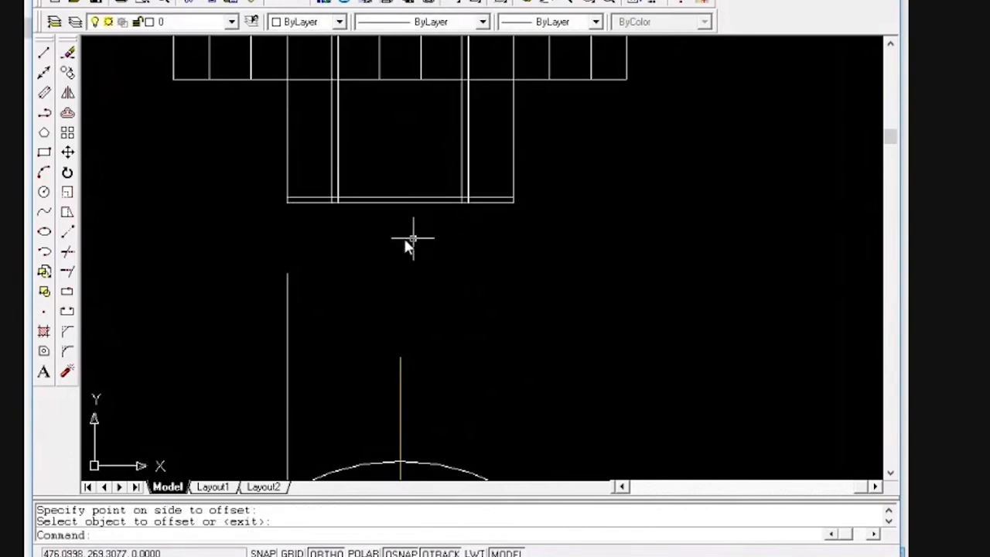
Draw diagonal chamfer lines at both lower bore corners, from the inner bore line outward to the hub's bottom line
scroll(356, 201, "up", 3)
scroll(356, 202, "up", 1)
type("l")
key("Return")
left_click(312, 198)
left_click(298, 212)
key("Return")
key("Return")
left_click(613, 199)
left_click(627, 212)
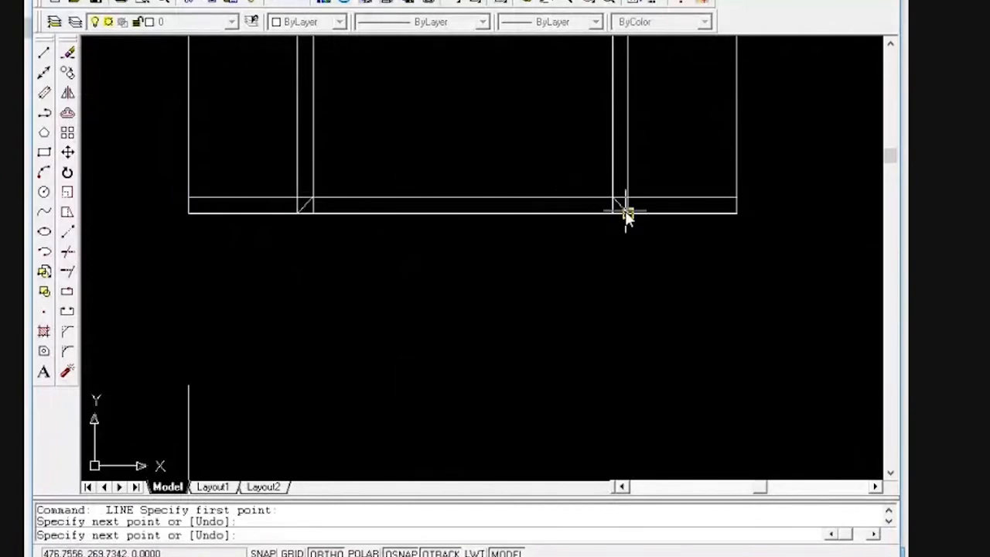
key("Return")
Trim the excess lines around the right bore chamfer and erase the leftover vertical stub
type("tr")
key("Return")
key("Return")
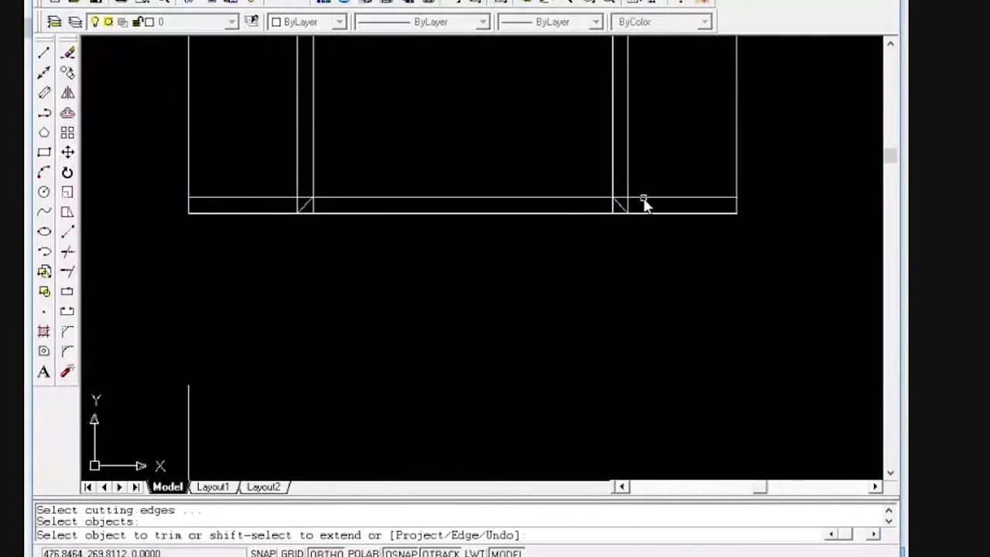
left_click(627, 188)
left_click(626, 188)
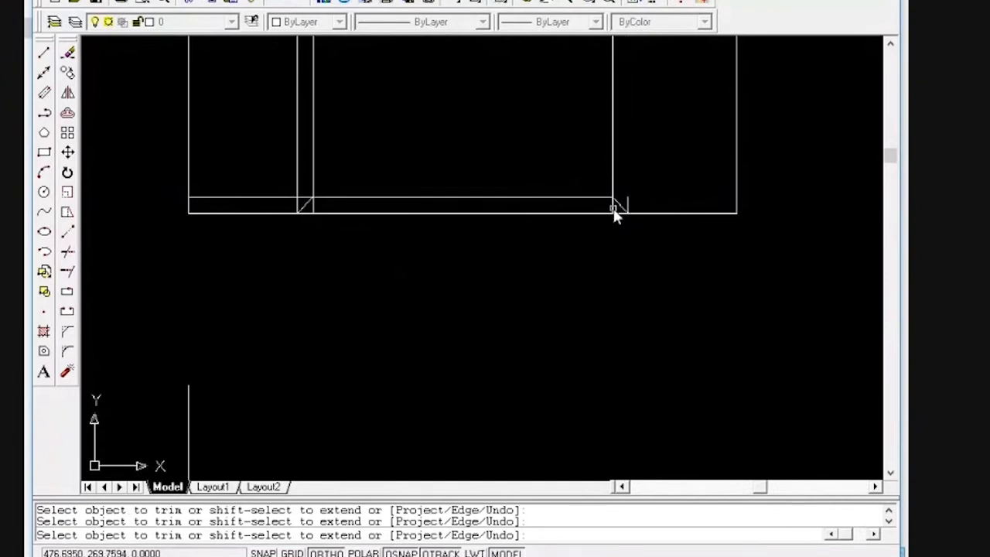
key("Return")
type("e")
key("Return")
left_click(626, 205)
key("Return")
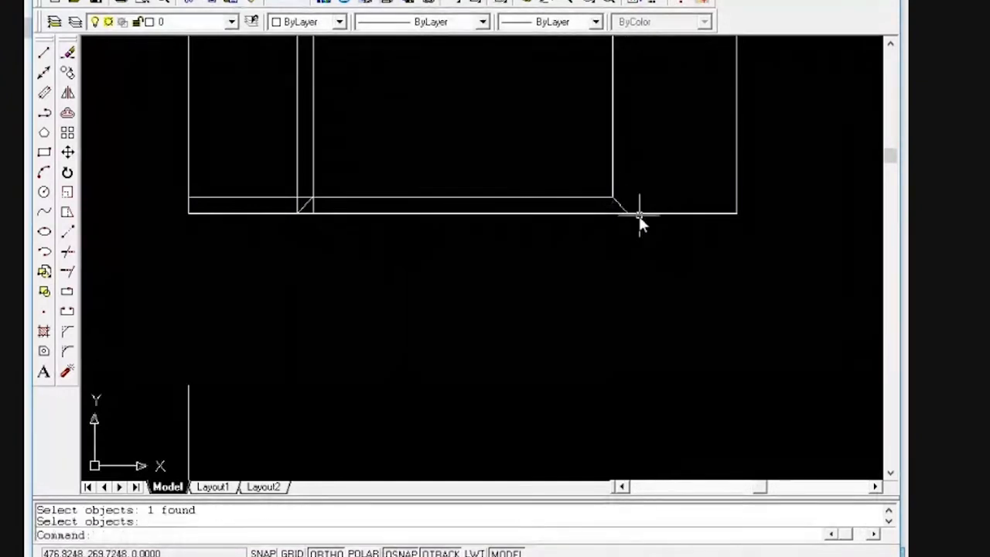
Undo the mistaken trim of the left outer bore line and trim the short segments at the left chamfer corner
type("t")
key("Return")
key("Return")
left_click(297, 192)
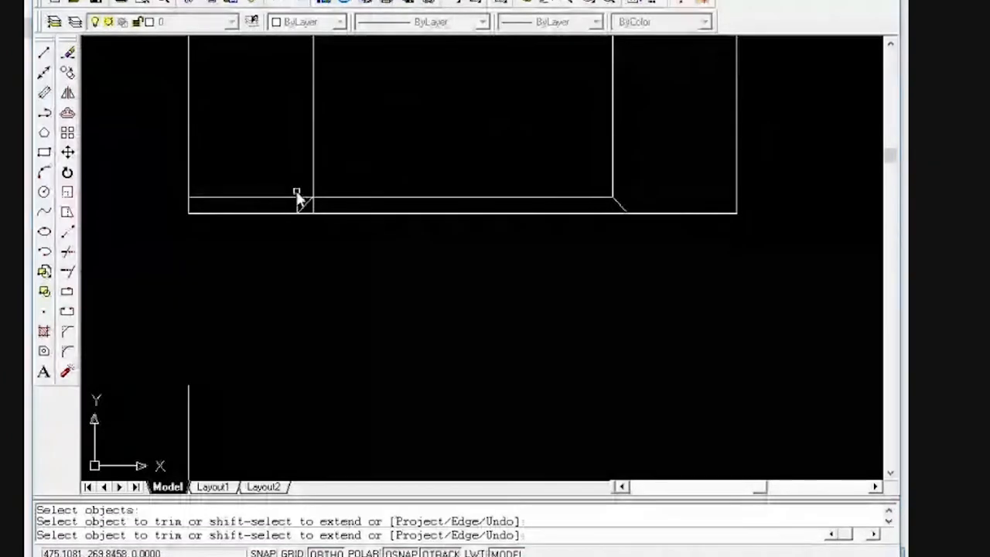
type("u")
key("Return")
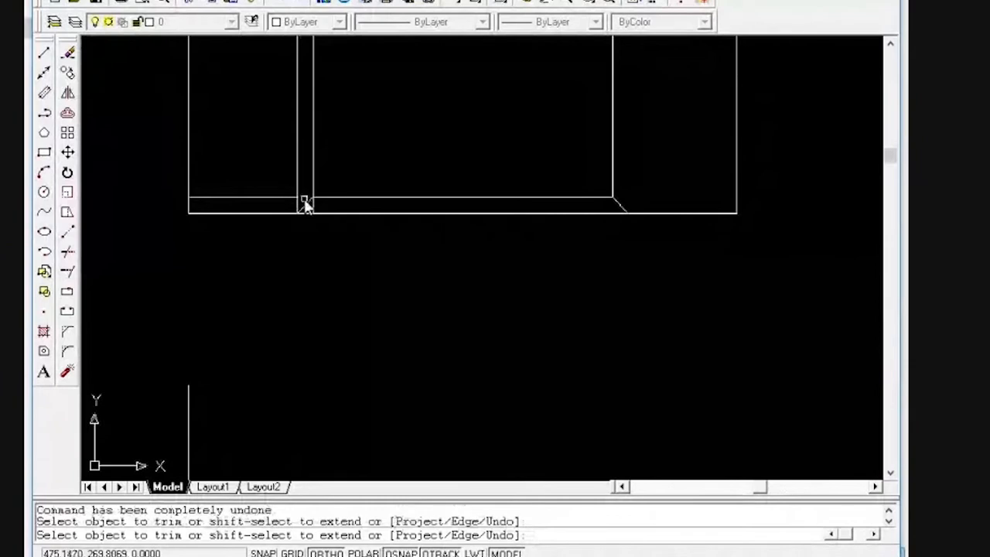
key("Return")
Erase the outer bore line and the short horizontal line outside the left chamfer
type("e")
key("Return")
left_click(297, 200)
left_click(291, 198)
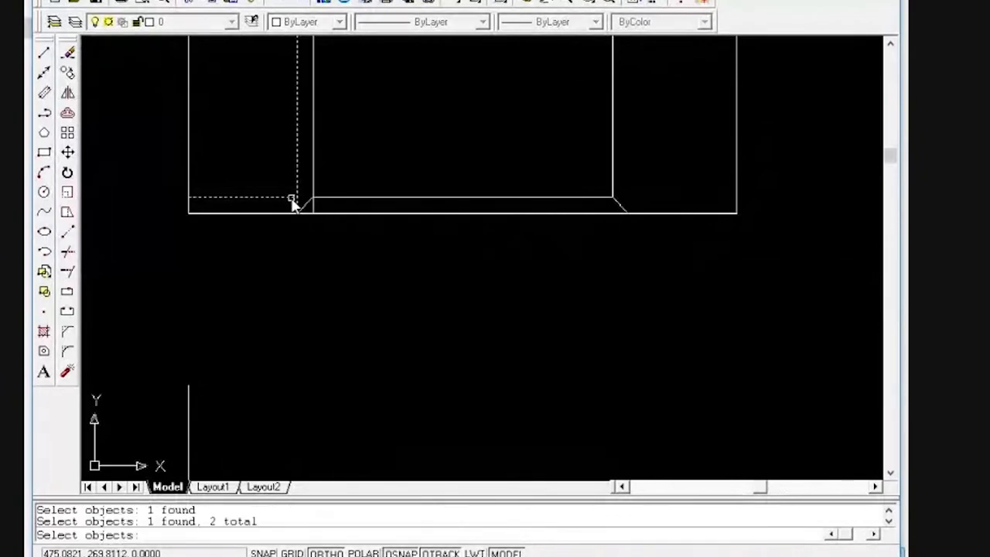
key("Return")
Trim the end of the left bore line below the chamfer's horizontal line
type("tr")
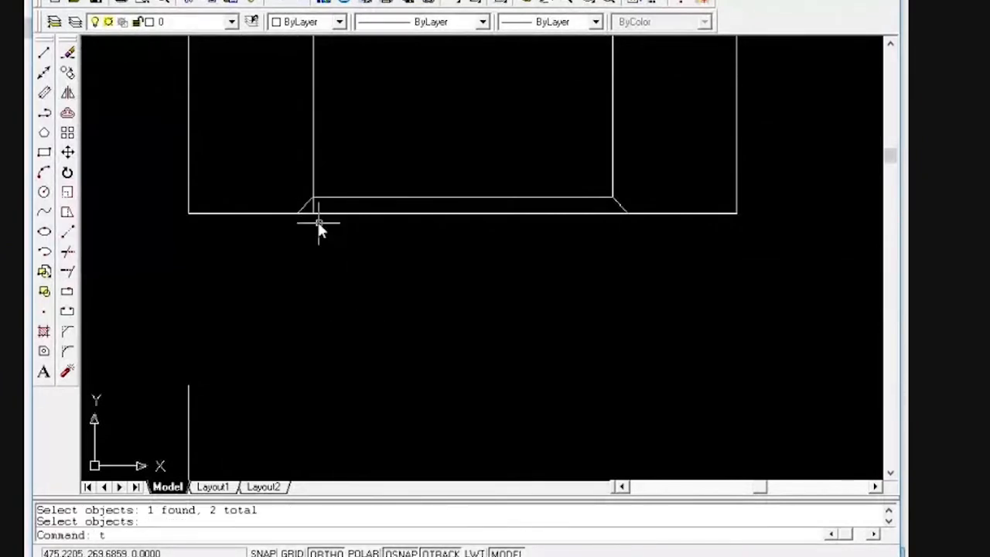
key("Return")
key("Return")
left_click(312, 209)
scroll(326, 234, "down", 4)
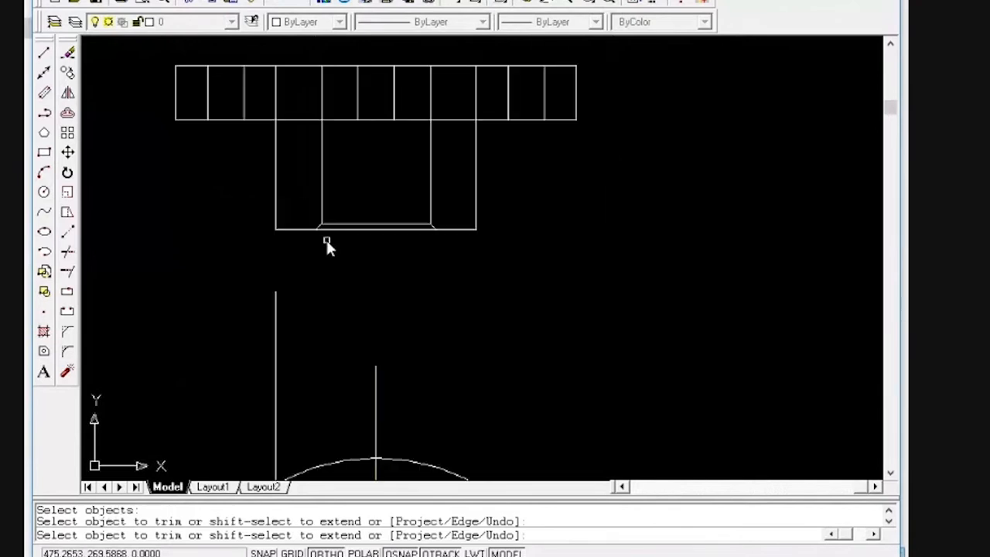
Compare the front view's flange, hub and bore outline with the reference flange drawing
key("Escape")
scroll(377, 302, "down", 4)
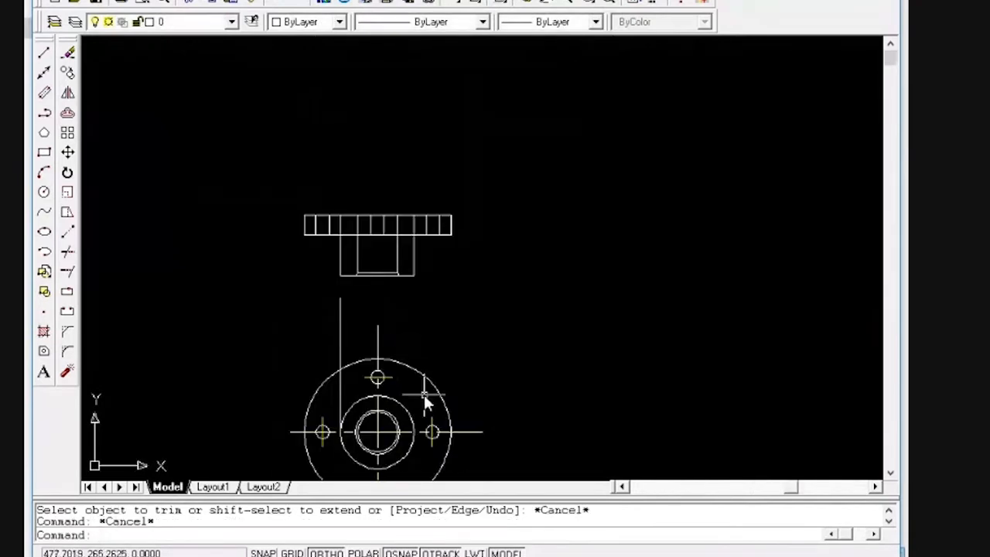
scroll(433, 313, "up", 3)
scroll(355, 271, "up", 1)
scroll(225, 258, "up", 1)
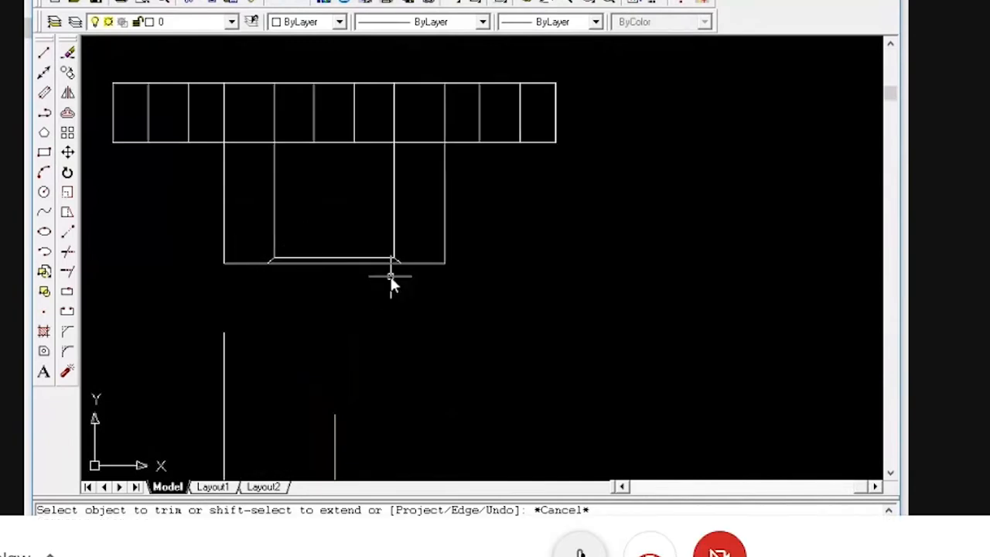
left_click(487, 546)
left_click(580, 552)
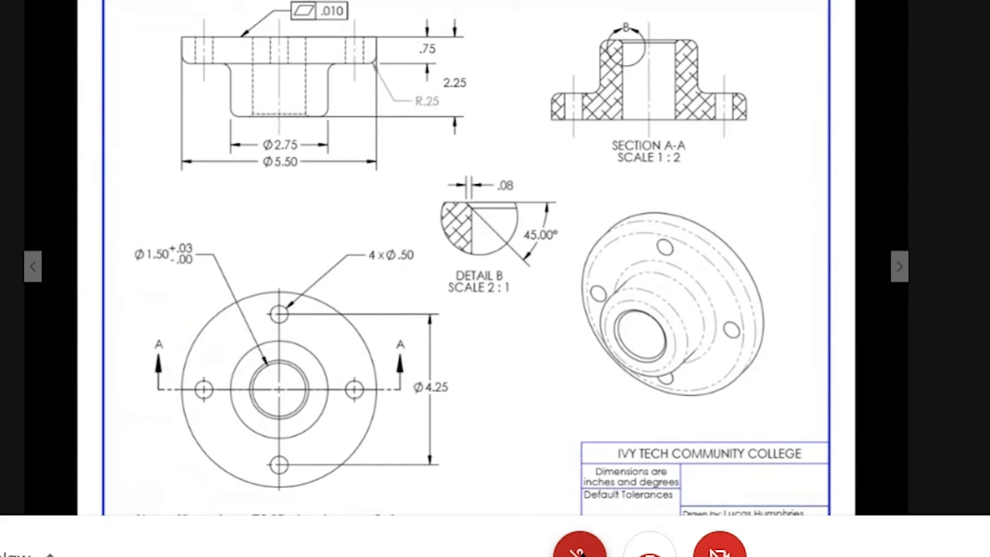
key("alt+Tab")
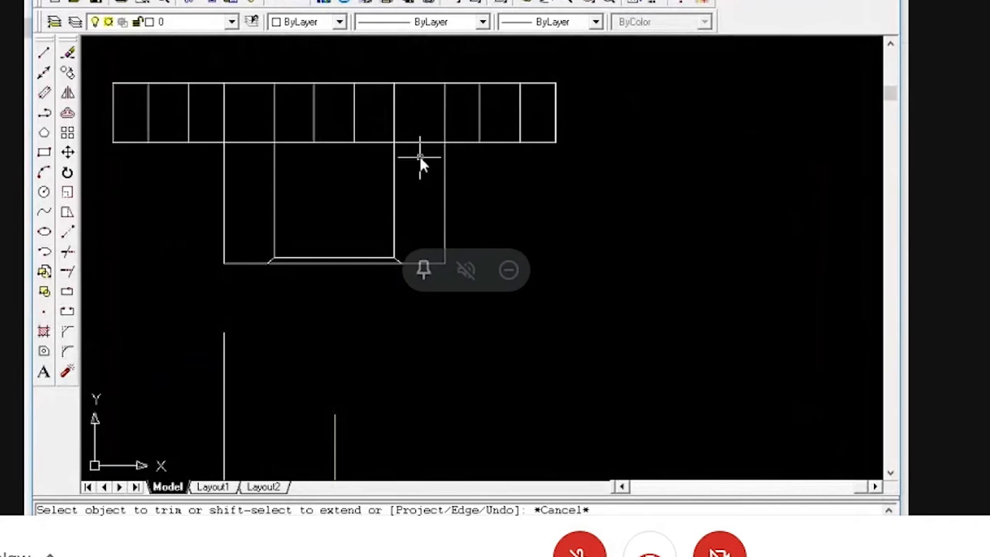
key("Return")
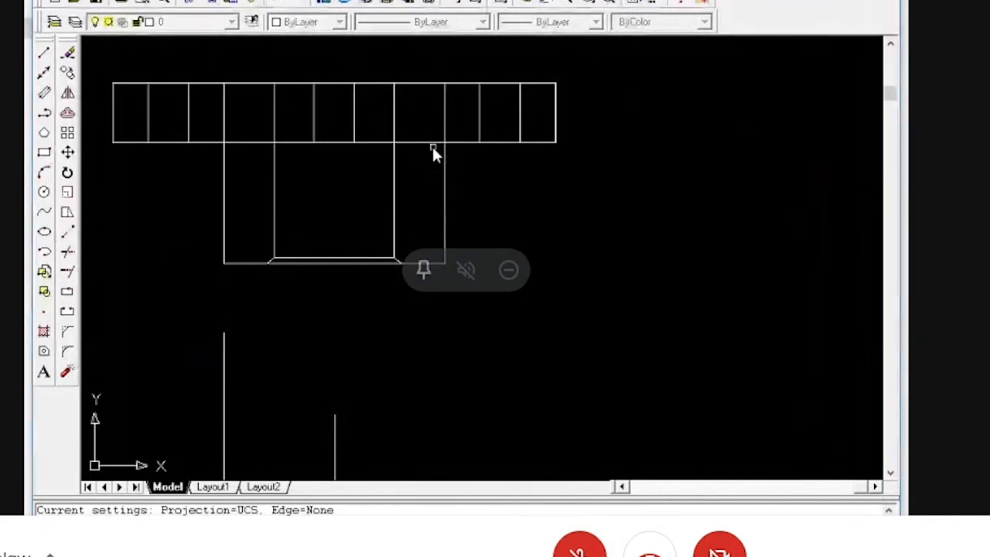
key("Escape")
key("Escape")
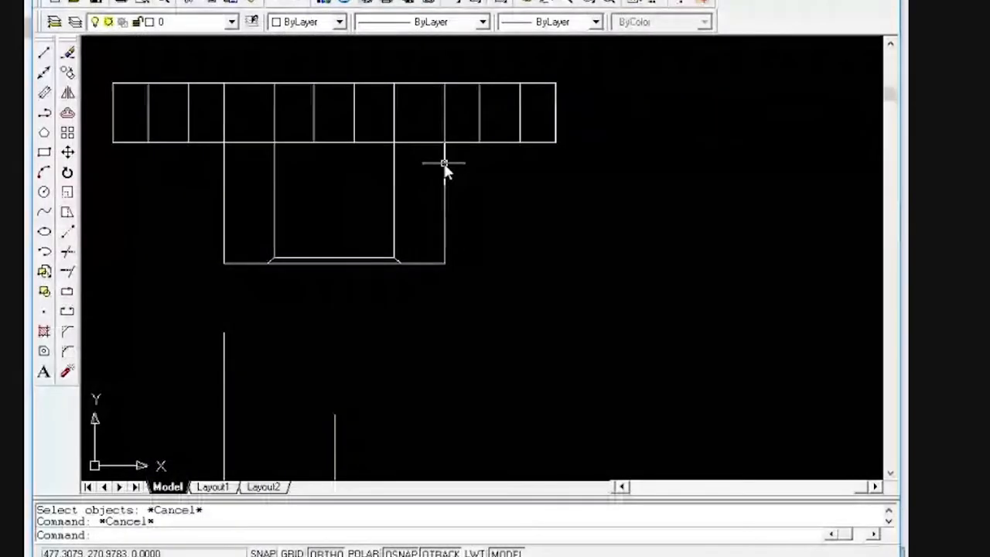
Trim the two outer hub lines where they run through the flange thickness in the front view
type("tr")
key("Return")
key("Return")
left_click(443, 135)
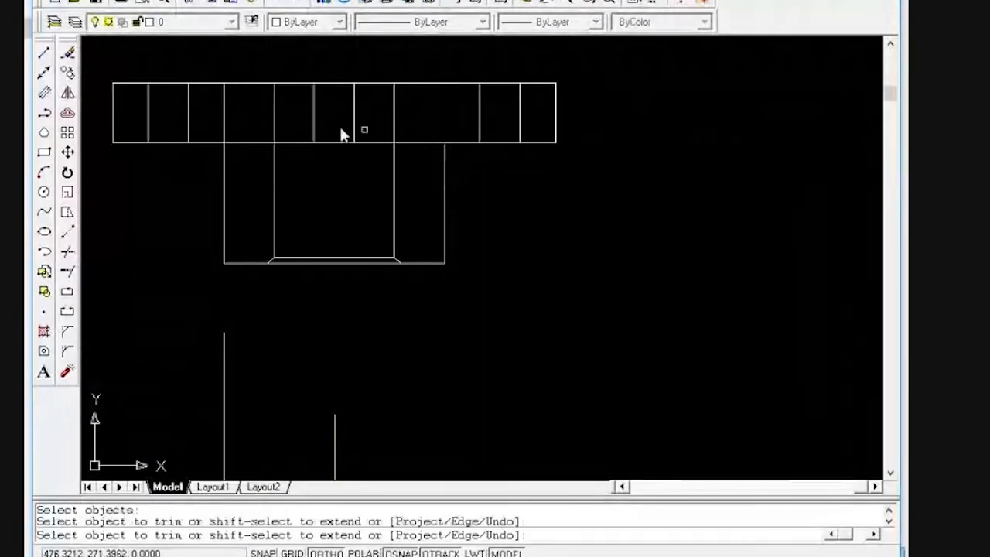
left_click(222, 122)
key("Return")
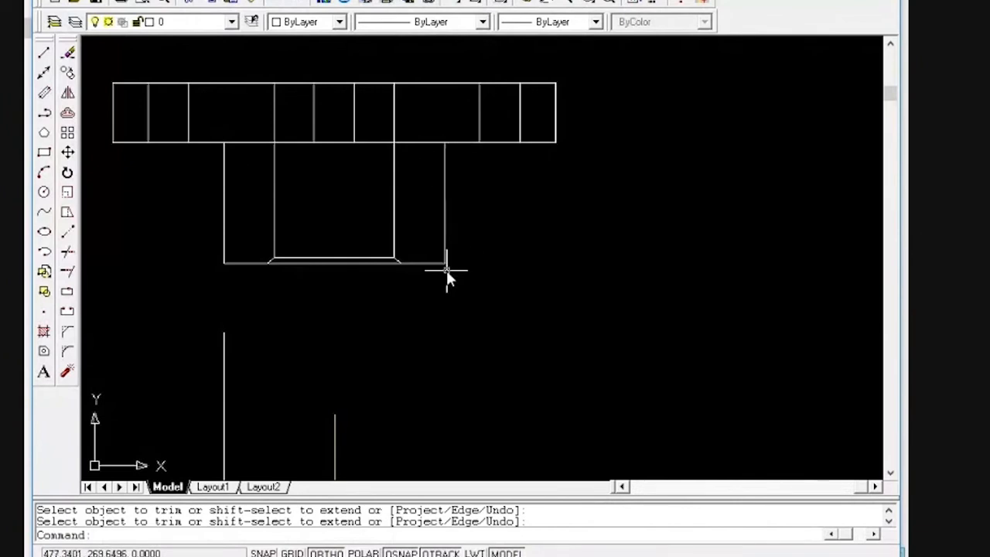
key("Escape")
key("Escape")
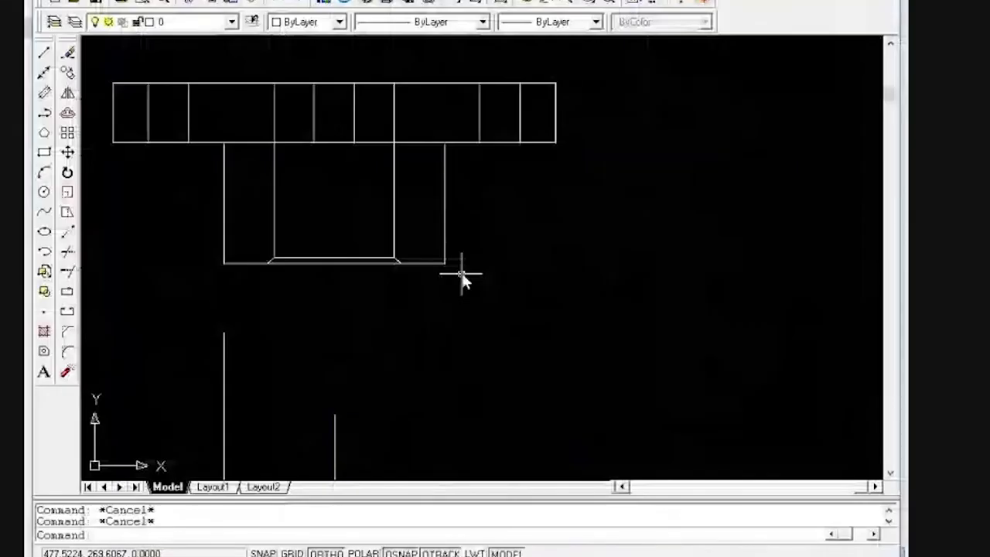
Set the fillet radius to .25 and fillet the hub's lower right corner in the front view
type("fillet")
key("Return")
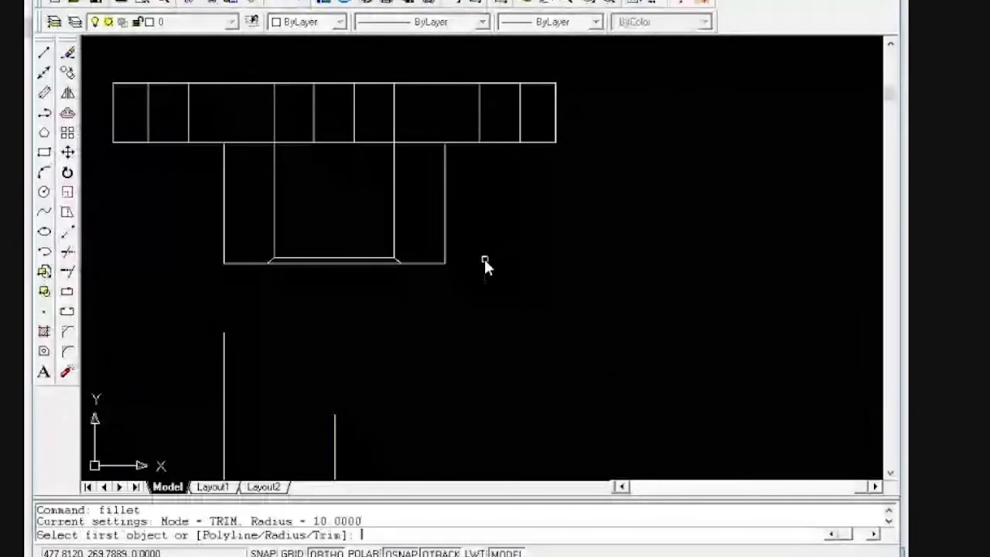
type("r")
key("Return")
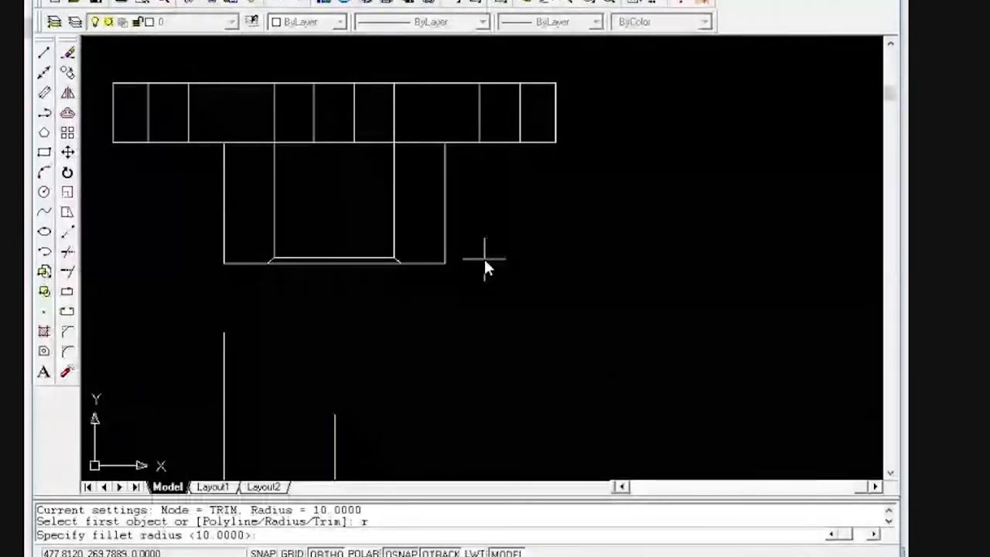
type(".25")
key("Return")
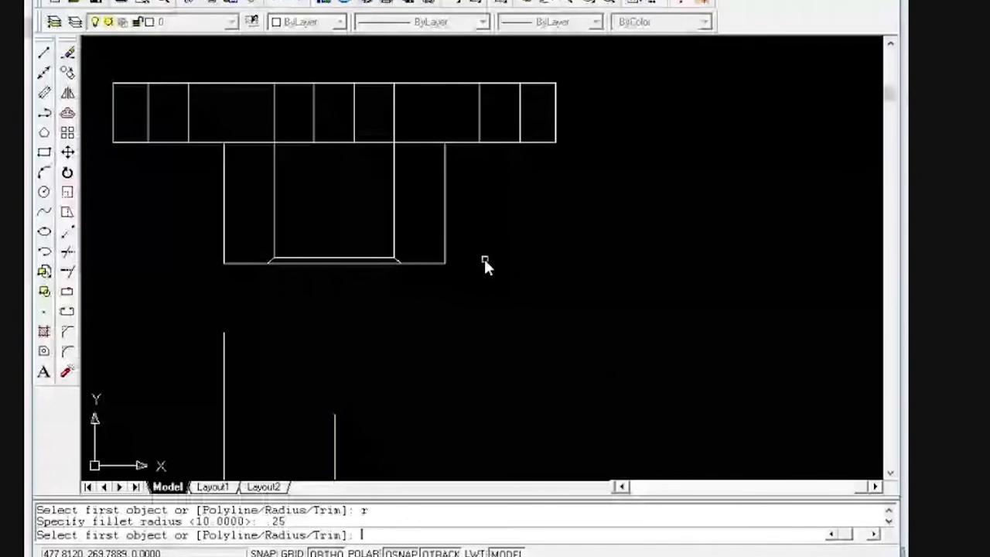
left_click(436, 263)
left_click(444, 258)
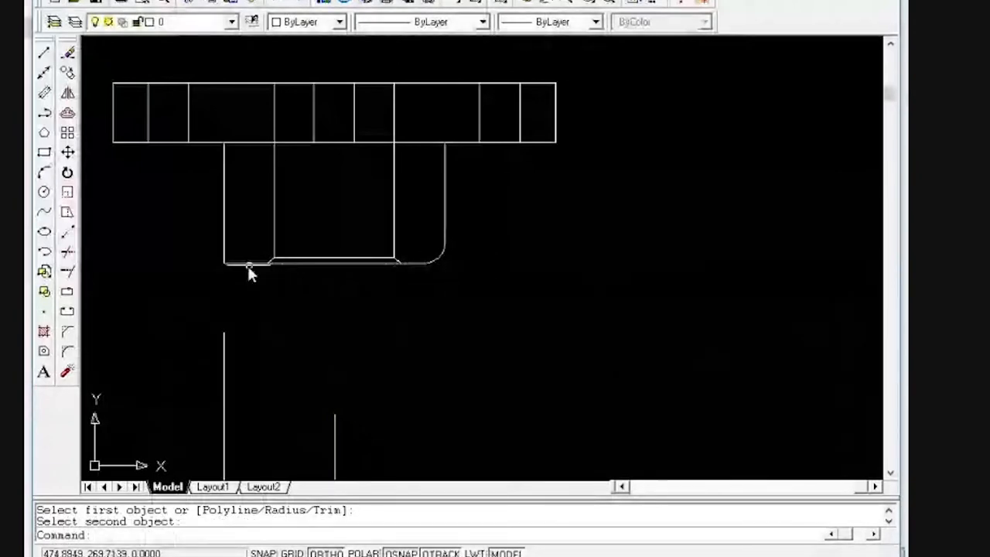
Fillet the hub's lower left corner with the same .25 radius
key("Return")
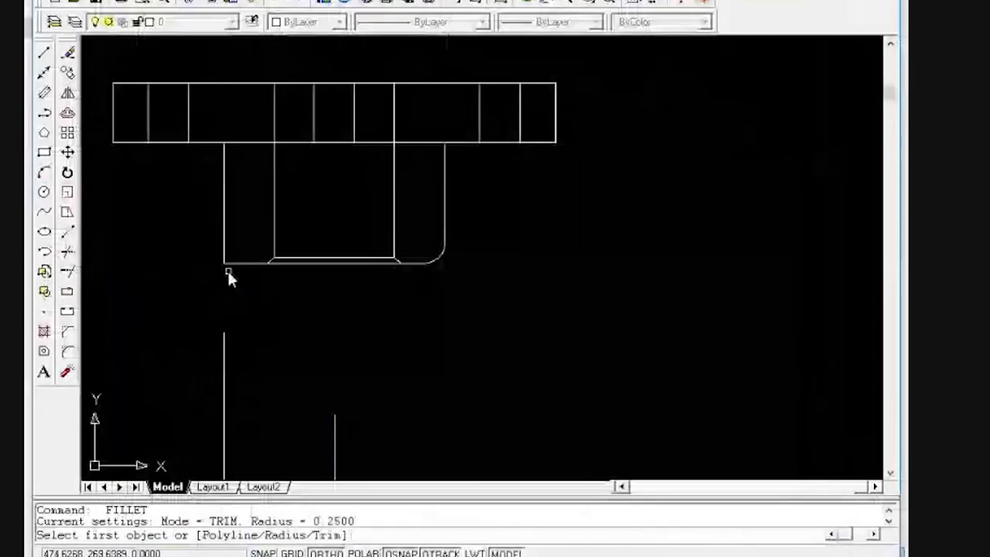
left_click(227, 268)
left_click(235, 260)
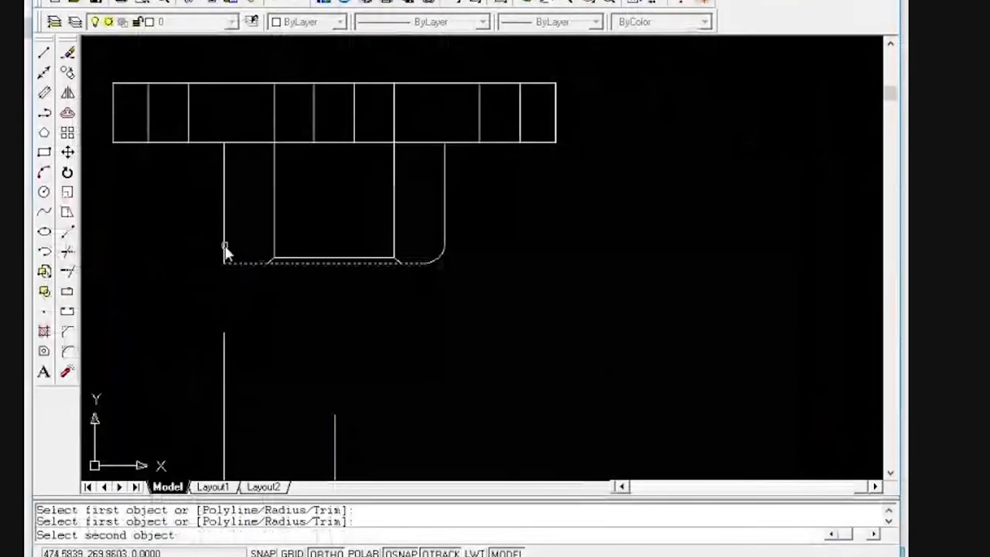
left_click(226, 250)
key("Escape")
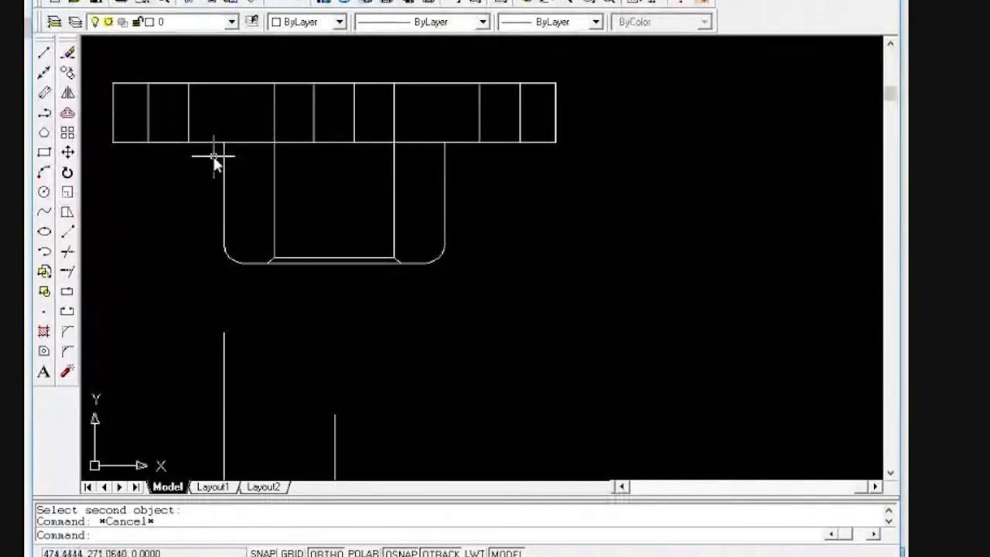
Fillet the flange's lower left corner and the left junction between flange and hub with the .25 radius
type("fillet")
key("Return")
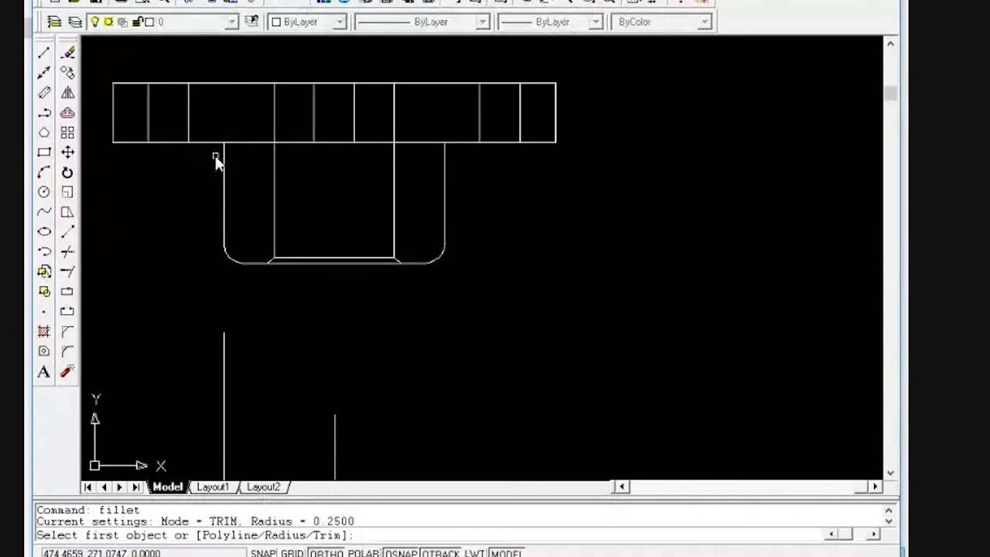
left_click(127, 142)
left_click(113, 132)
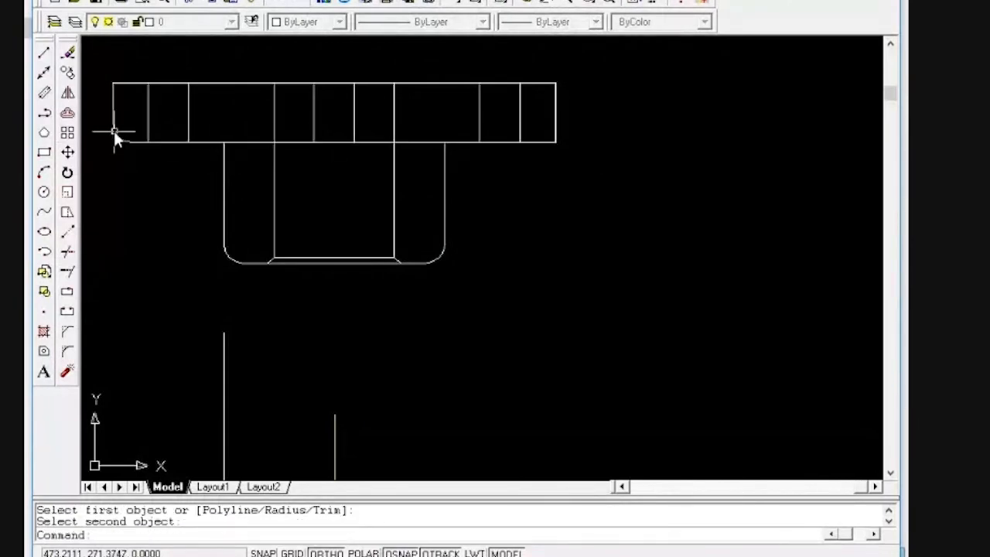
key("Return")
left_click(225, 159)
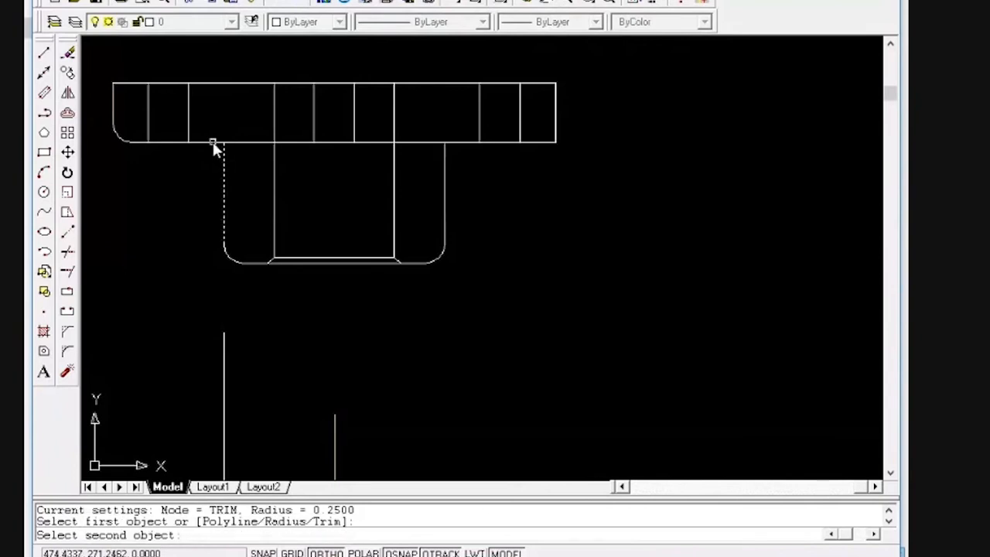
left_click(212, 143)
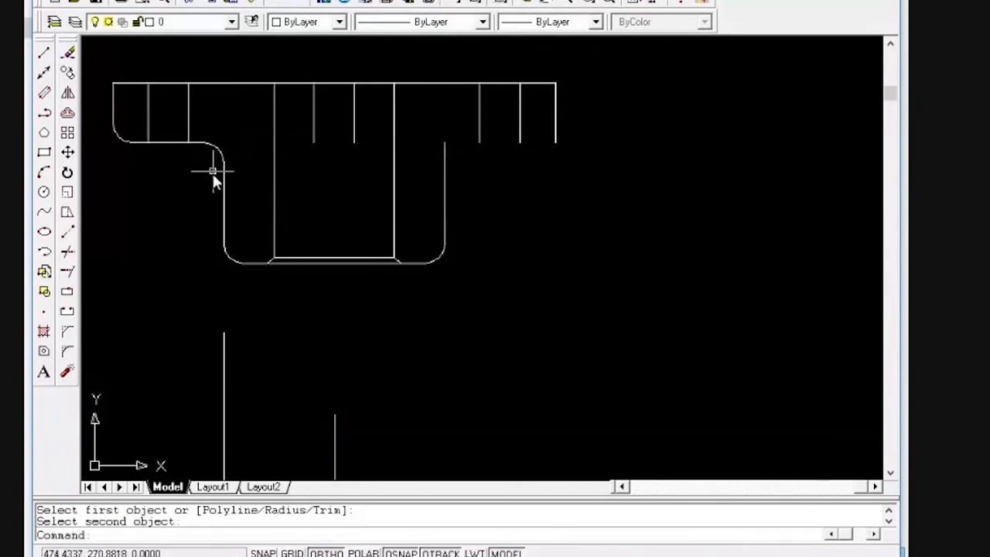
Fillet the flange's lower right corner and the right junction between flange and hub with the .25 radius
key("Return")
left_click(180, 143)
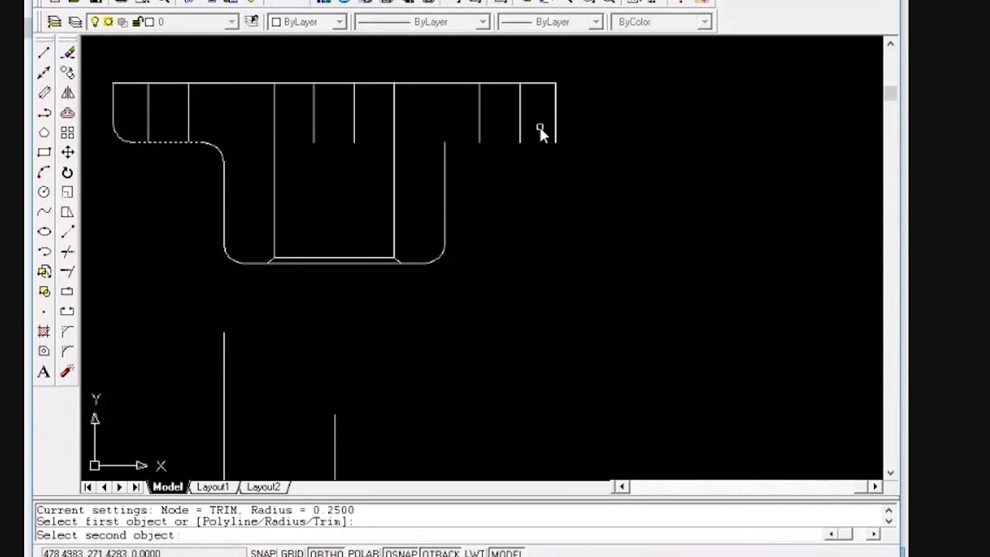
left_click(553, 138)
key("Return")
left_click(502, 145)
left_click(446, 166)
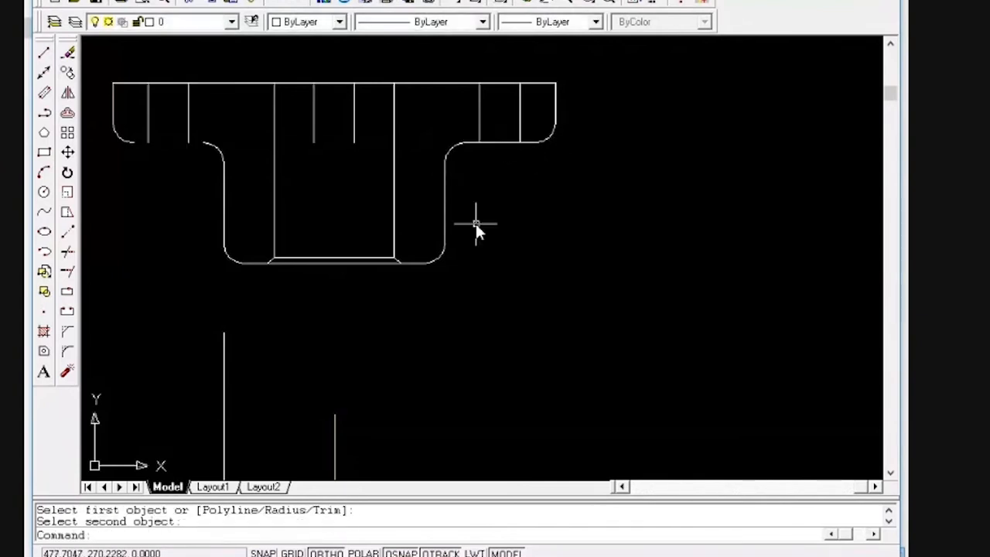
Stretch the inner end of the flange's right underside line across the hub to the flange's lower left corner fillet
left_click(501, 142)
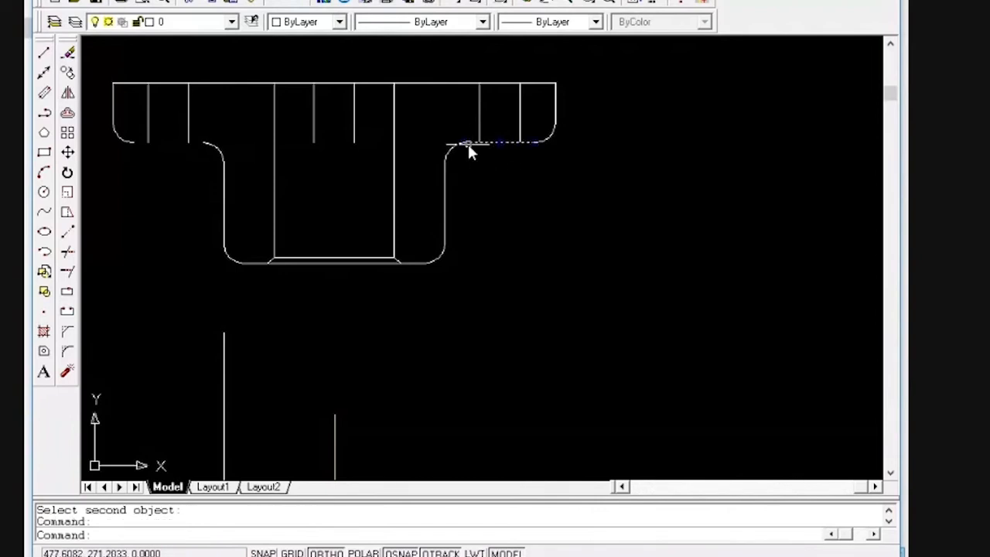
left_click(464, 142)
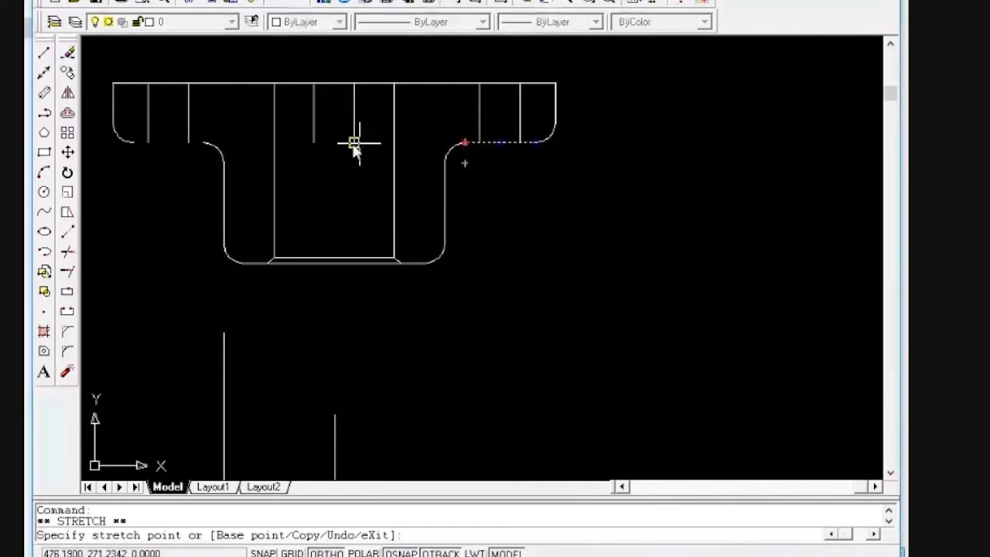
key("Escape")
key("Escape")
key("Escape")
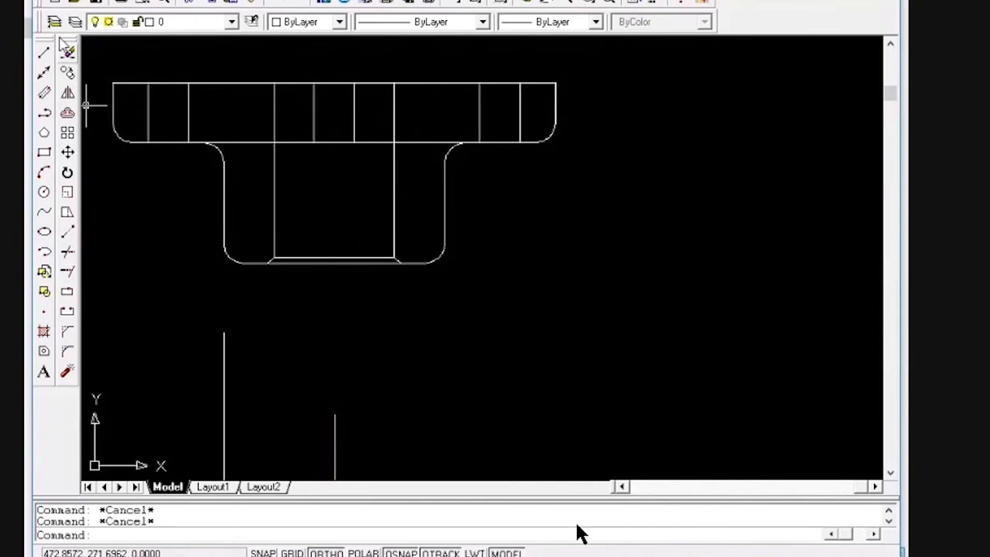
Create a new layer named hidden and set its color to green
left_click(72, 24)
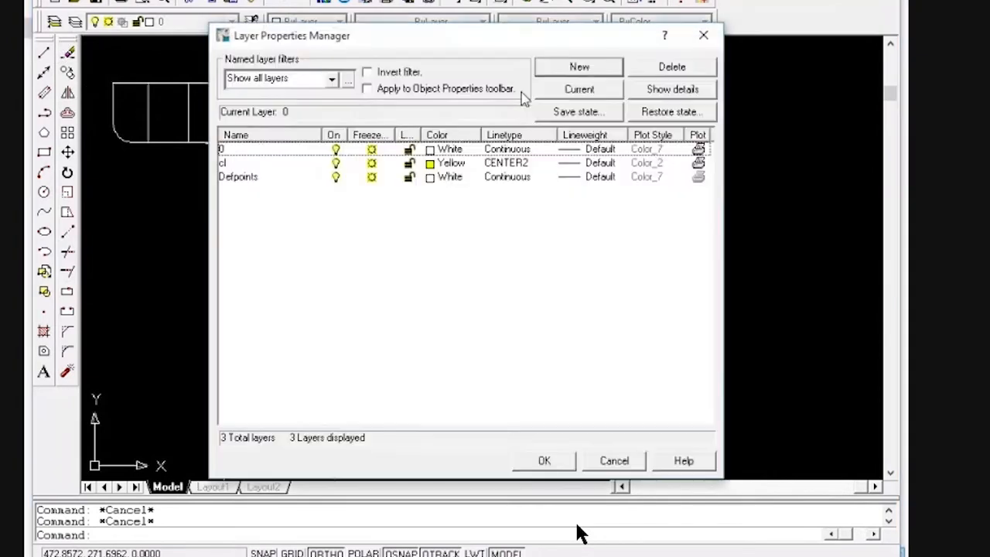
left_click(554, 71)
type("hidden")
key("Return")
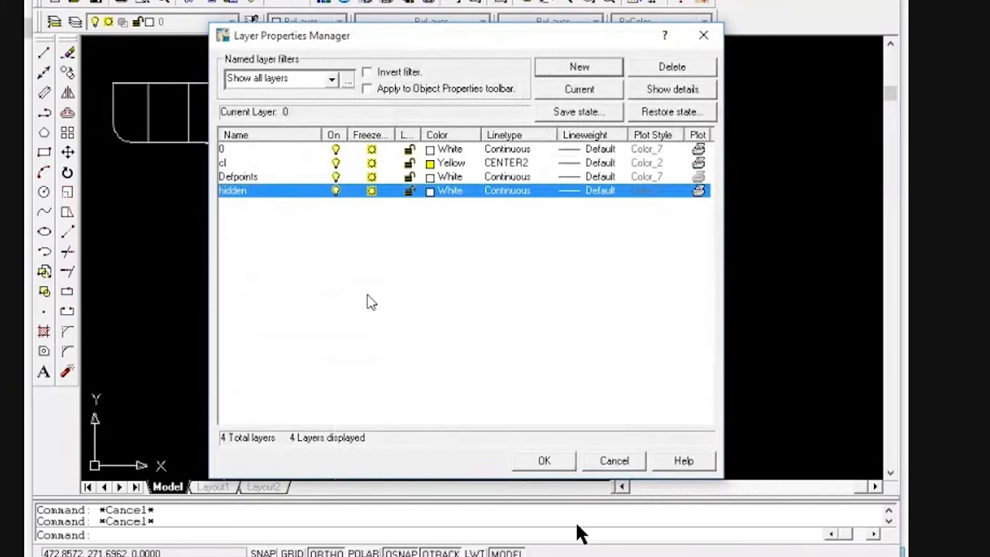
left_click(457, 193)
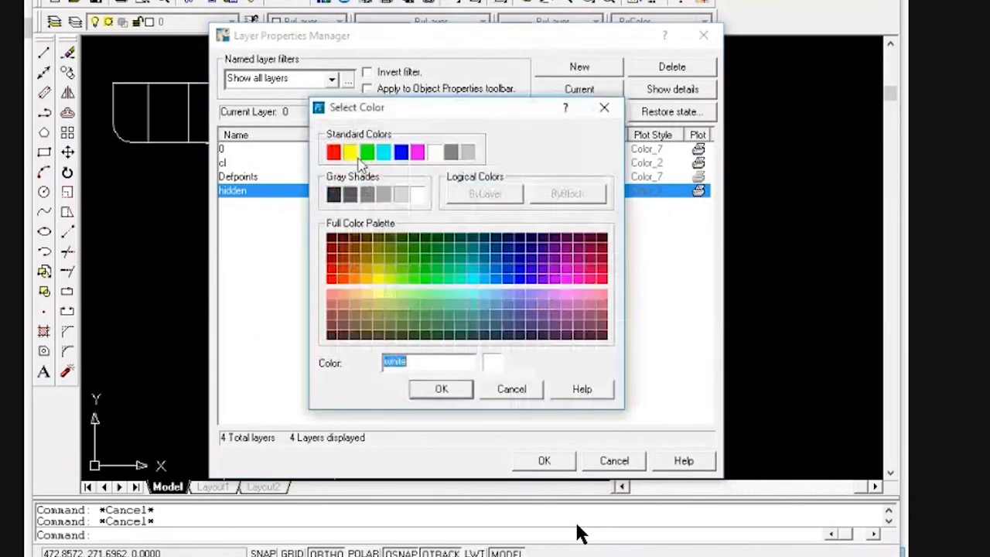
type("green")
left_click(461, 389)
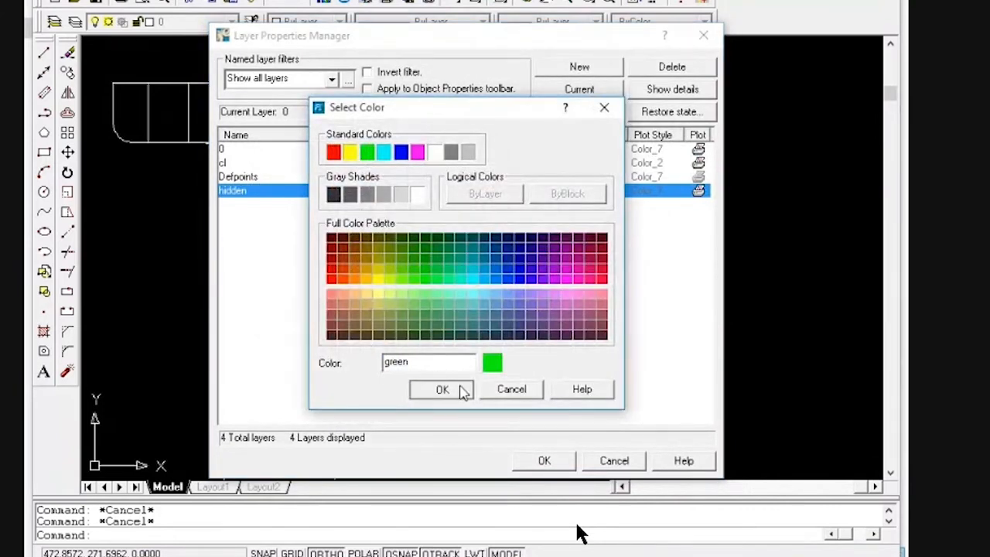
Load the HIDDEN2 linetype from acadiso.lin for the hidden layer
left_click(487, 191)
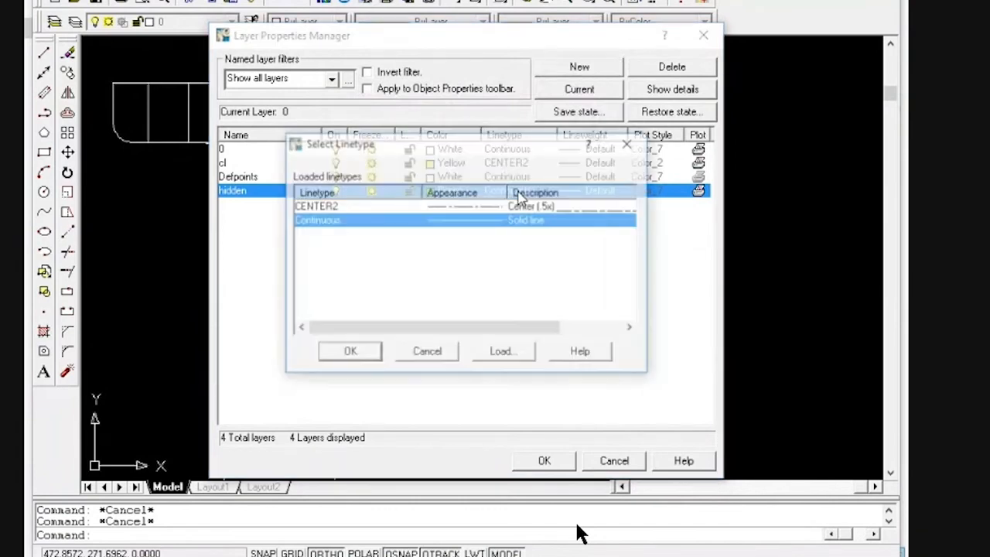
left_click(496, 358)
left_click(369, 294)
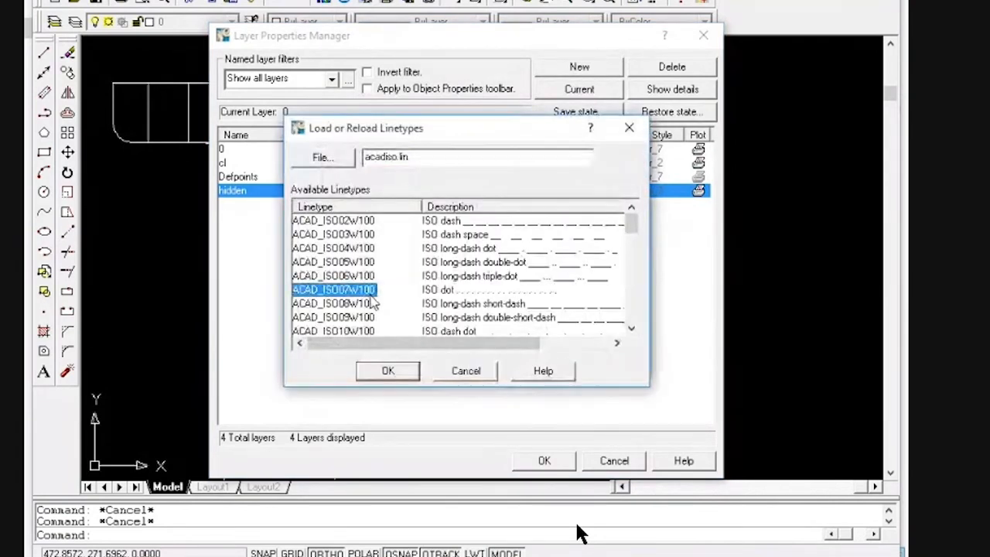
key("h")
left_click(337, 332)
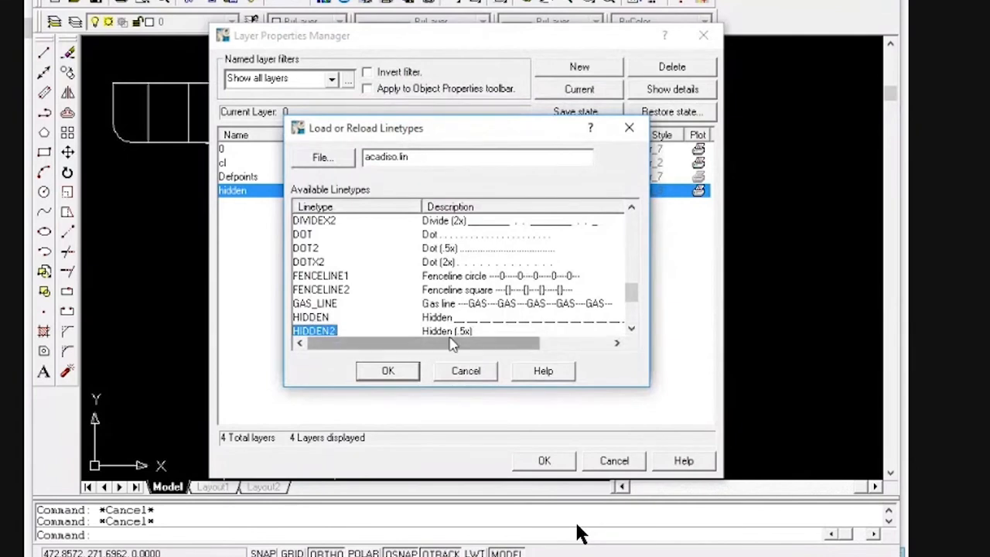
left_click(389, 373)
left_click(348, 353)
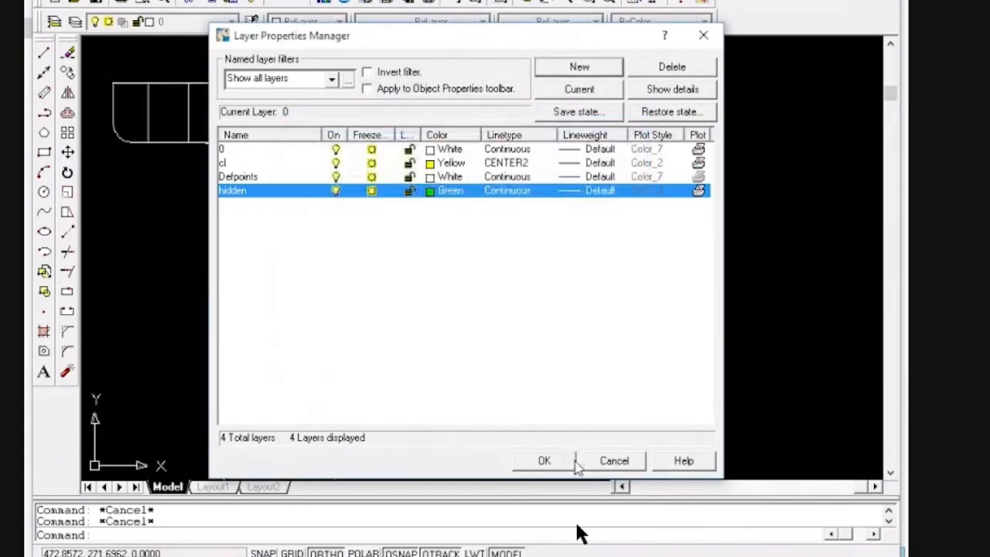
Assign the HIDDEN2 linetype to the hidden layer and accept the layer settings
left_click(507, 191)
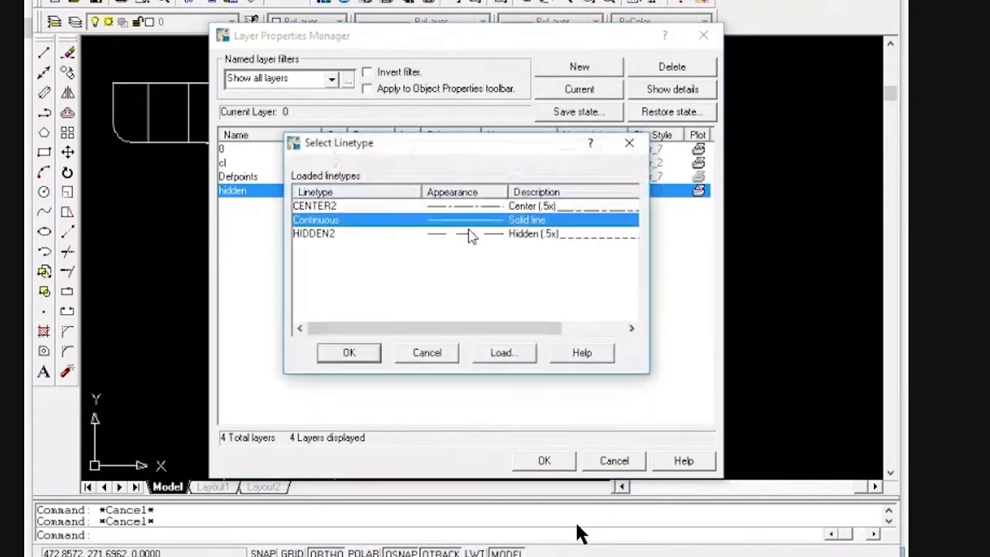
left_click(472, 234)
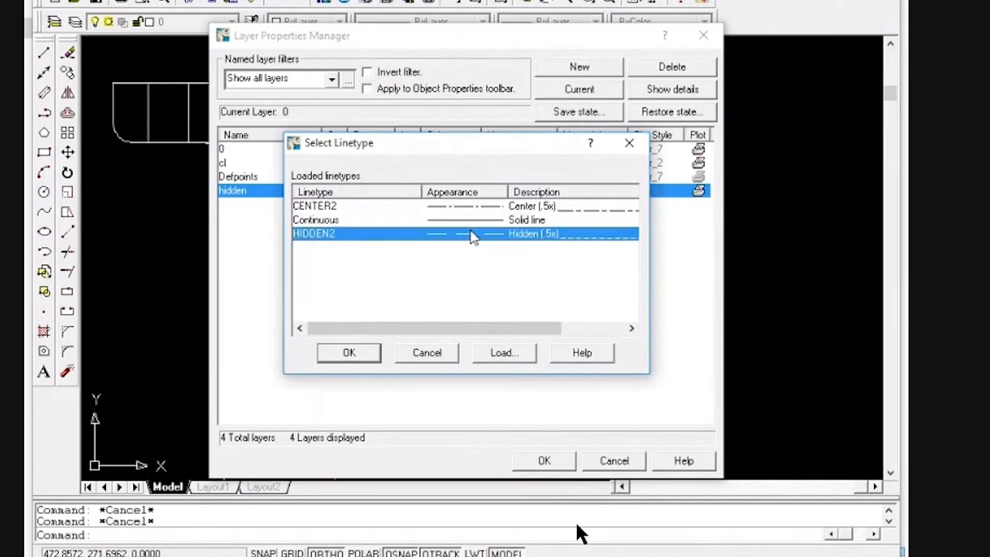
left_click(351, 355)
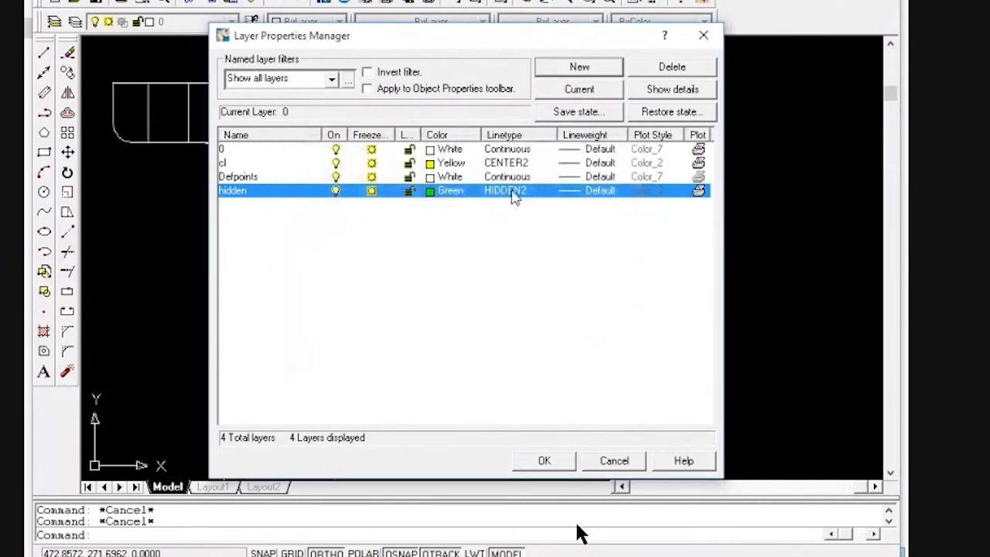
left_click(542, 459)
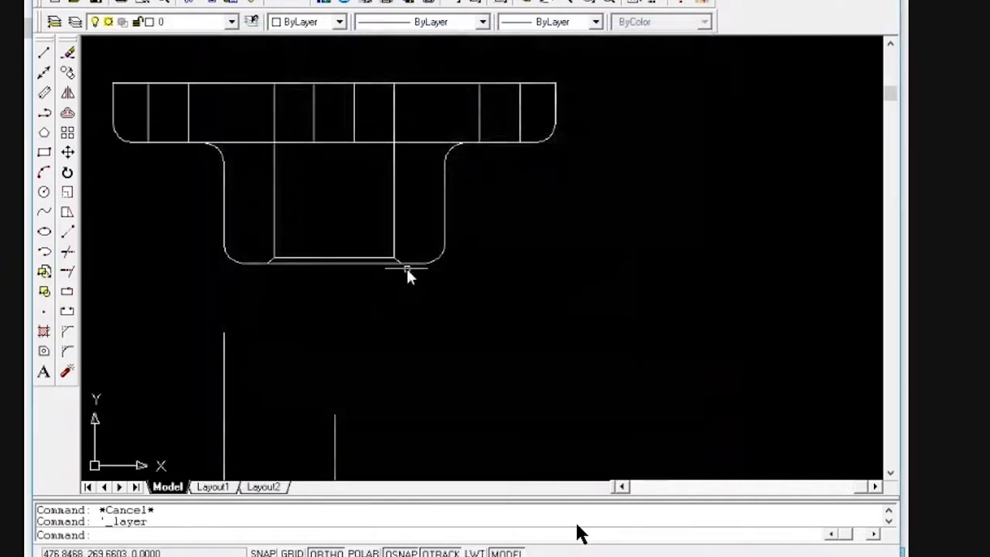
Move the front view's bore, chamfer and bolt hole lines to the hidden layer
left_click(404, 260)
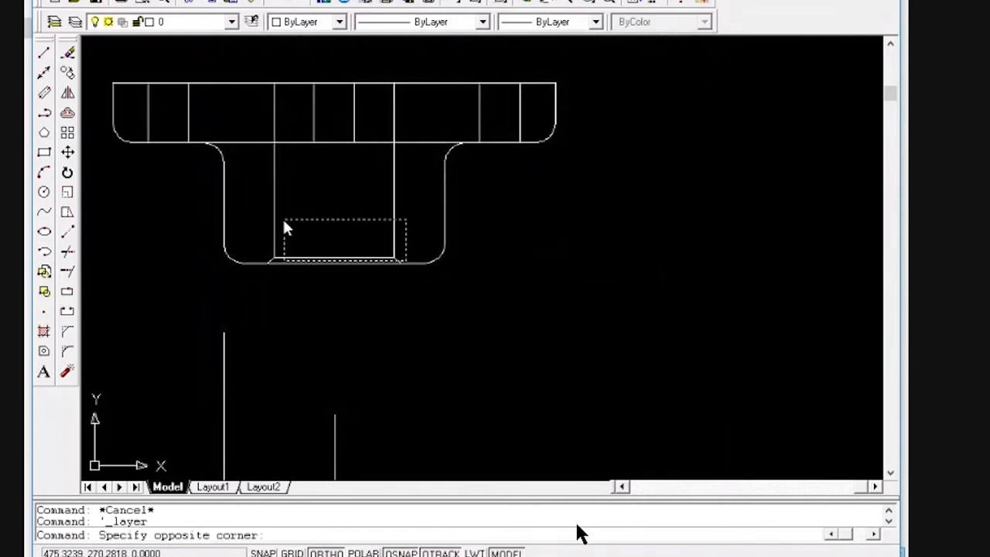
left_click(270, 215)
left_click(387, 116)
left_click(294, 89)
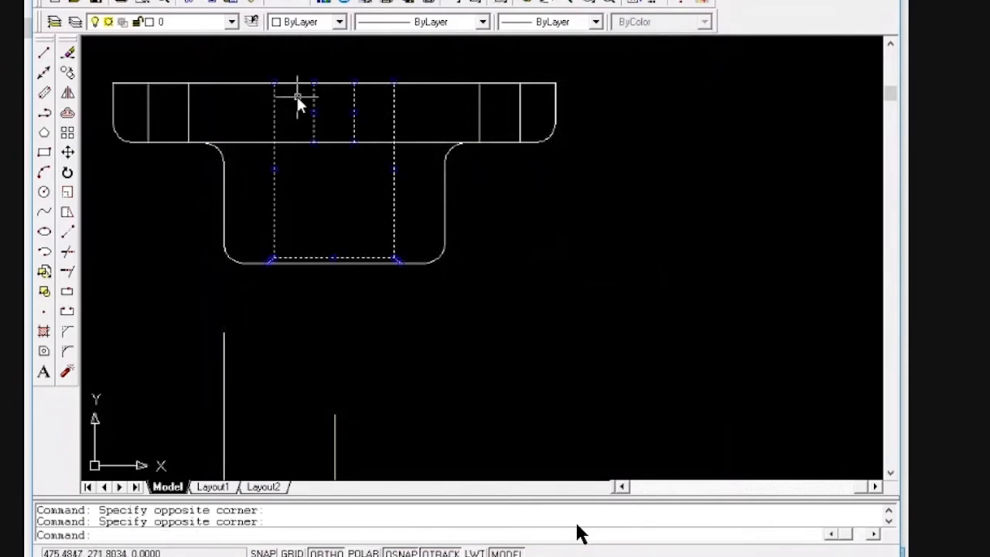
left_click(532, 114)
left_click(462, 101)
left_click(214, 110)
left_click(147, 87)
left_click(231, 22)
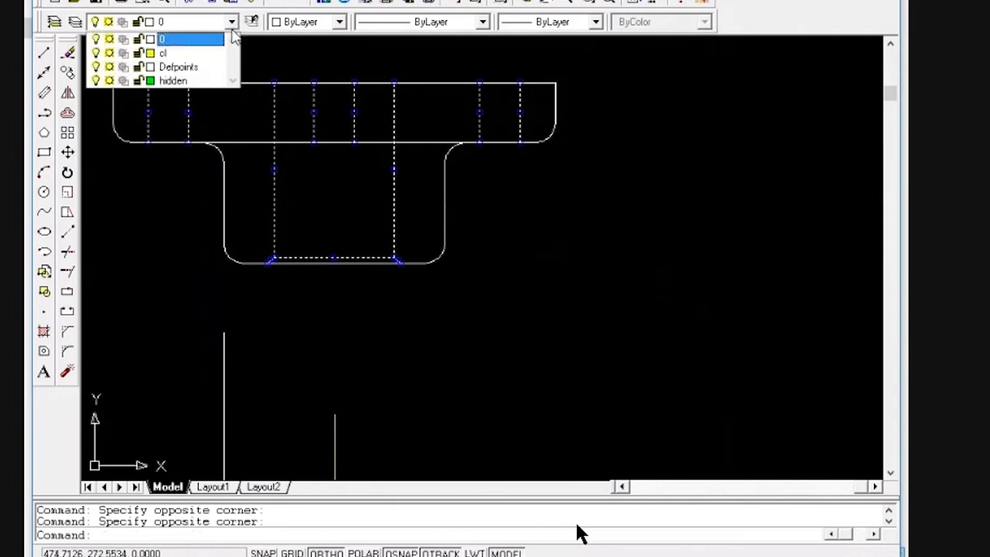
left_click(208, 80)
key("Escape")
key("Escape")
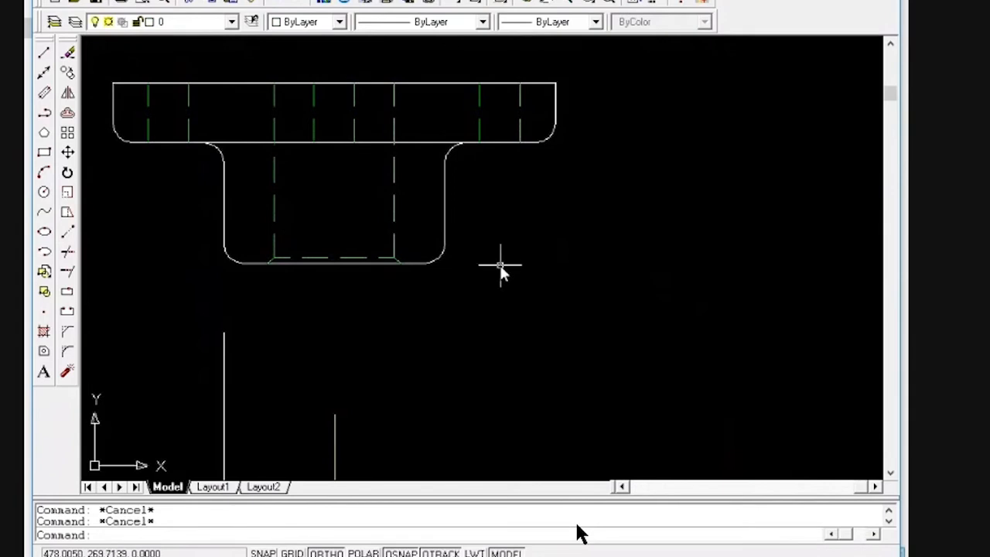
Stretch the upper end of the circular view's vertical center line up through the front view to above the flange
scroll(501, 266, "down", 5)
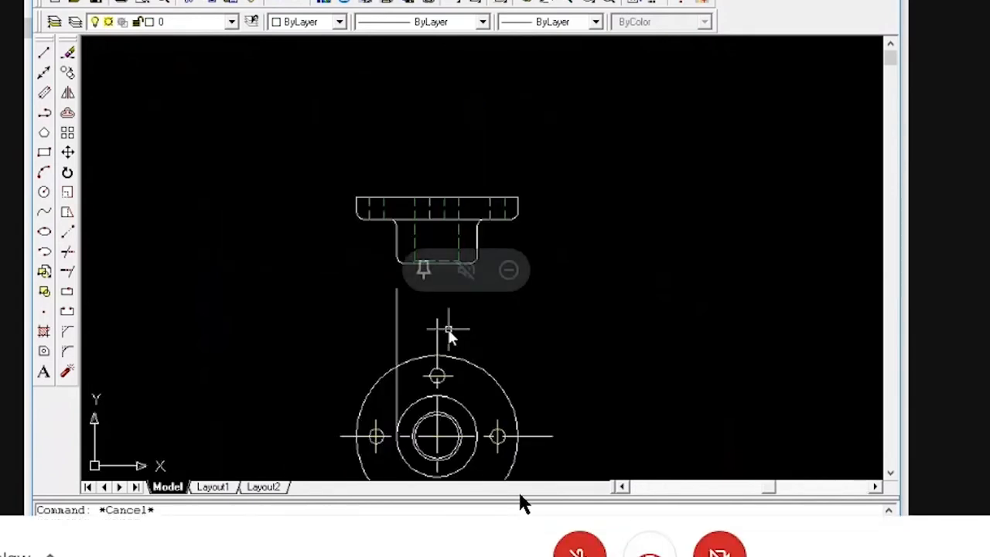
left_click(437, 327)
left_click(437, 319)
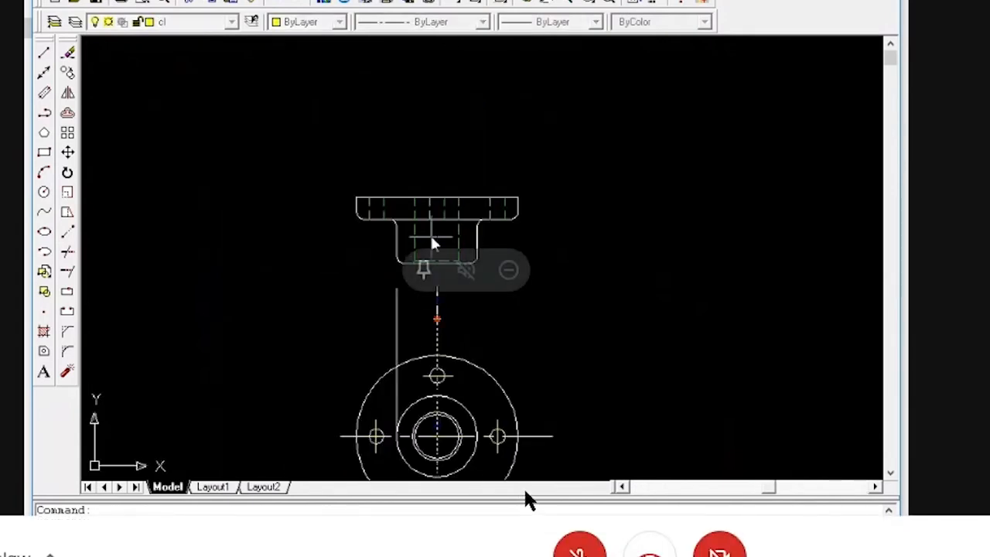
left_click(426, 159)
key("Escape")
key("Escape")
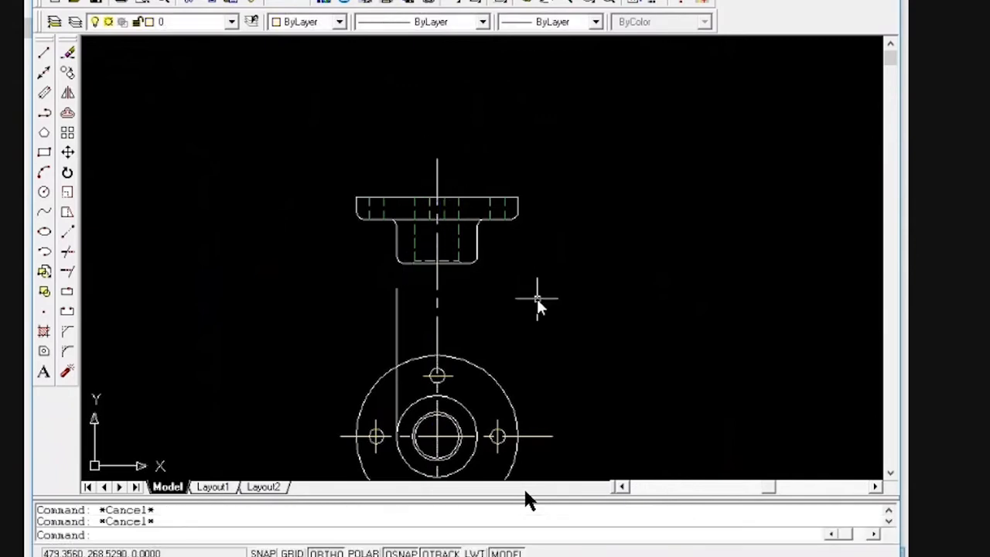
Stretch the whole front view straight up, together with the upper end of its center line, away from the circular view
left_click(67, 211)
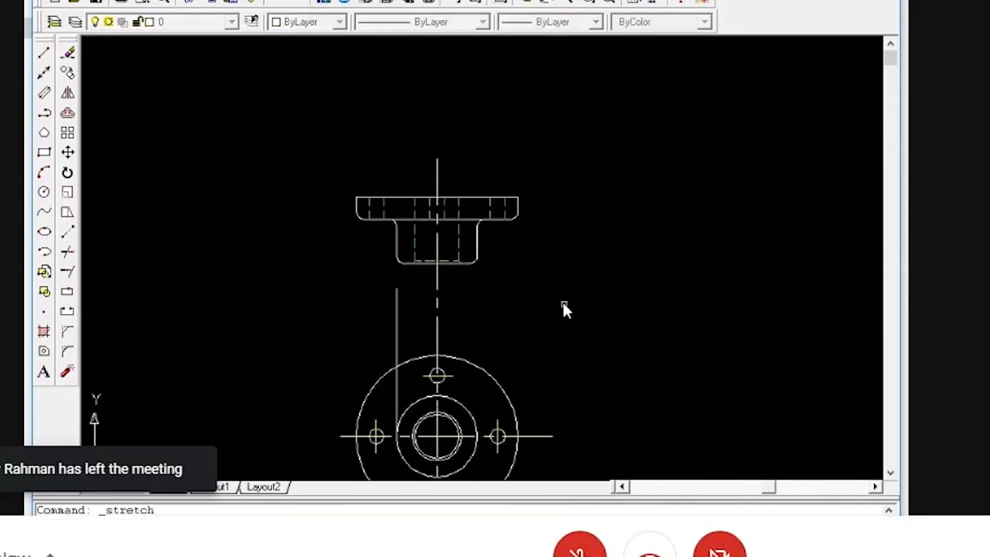
left_click(551, 270)
left_click(285, 147)
key("Return")
left_click(586, 243)
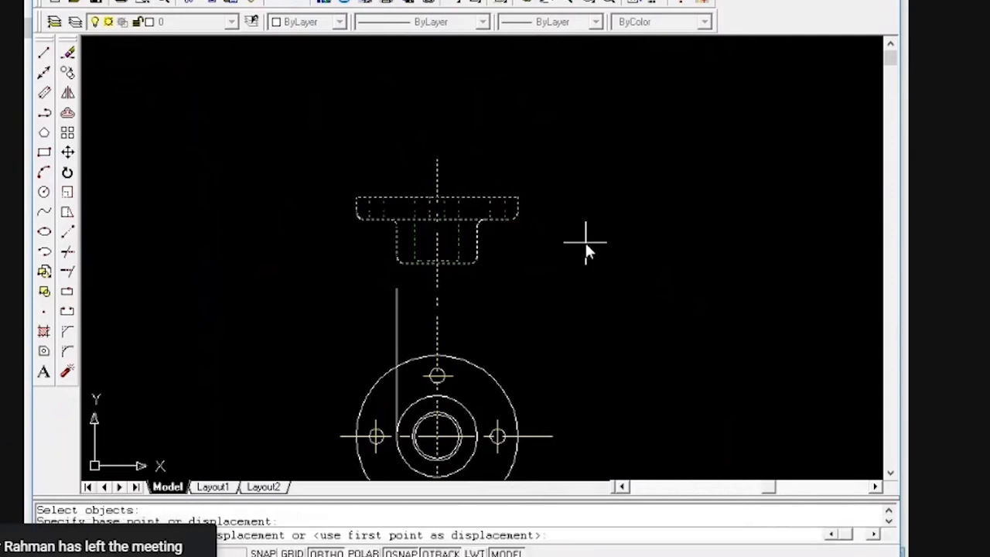
left_click(581, 202)
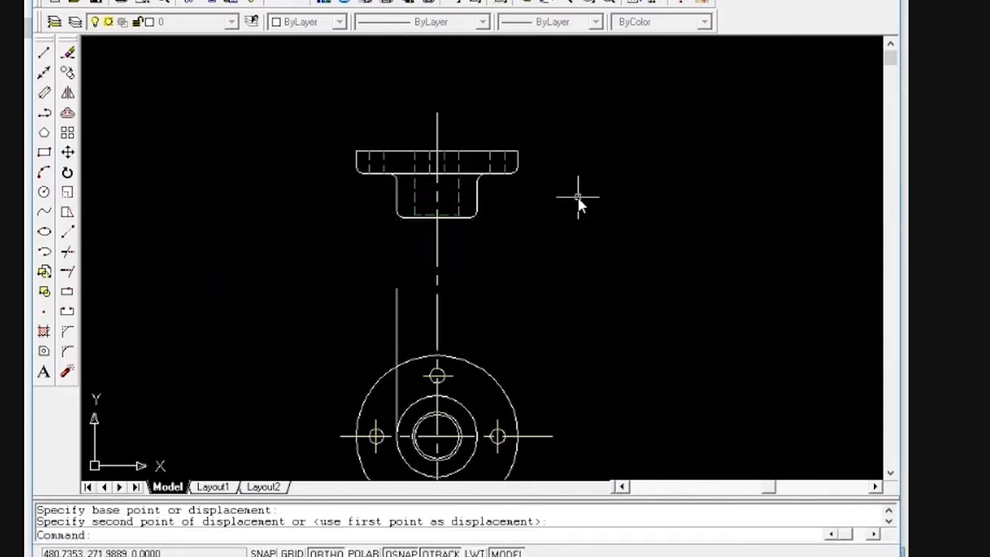
key("Escape")
key("Escape")
Erase the leftover vertical projection line rising from the hub circle's left edge
left_click(407, 327)
left_click(383, 301)
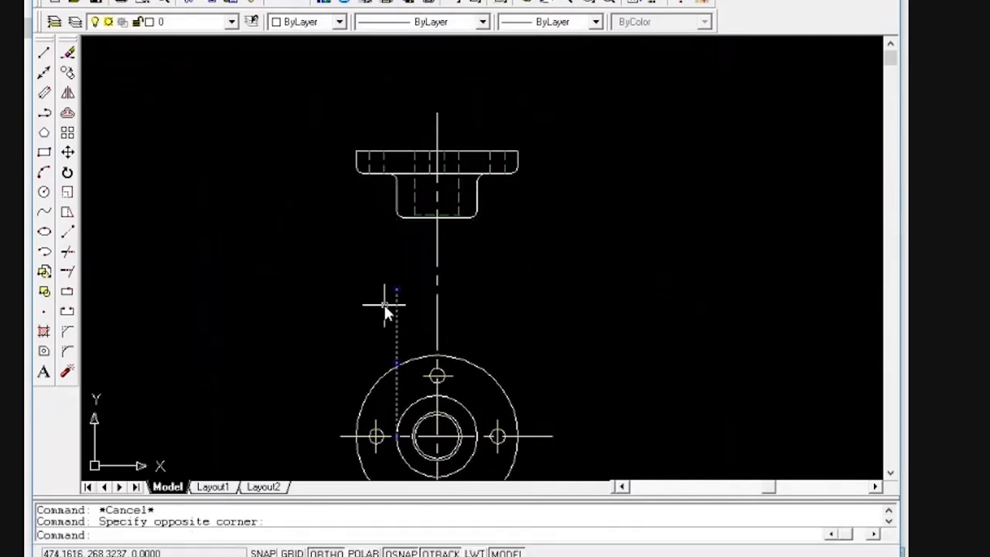
key("e")
key("Return")
key("Escape")
scroll(528, 261, "down", 2)
scroll(528, 260, "up", 2)
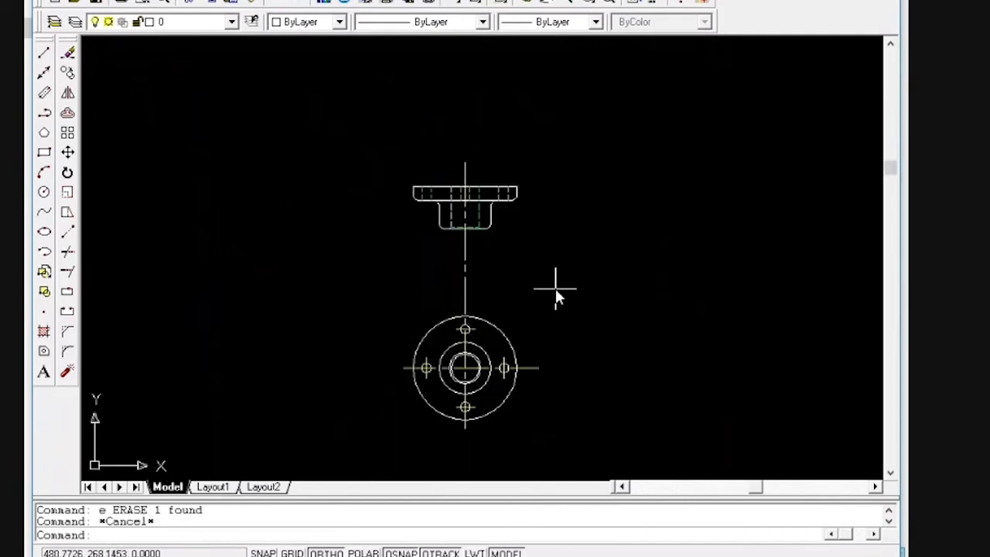
key("Escape")
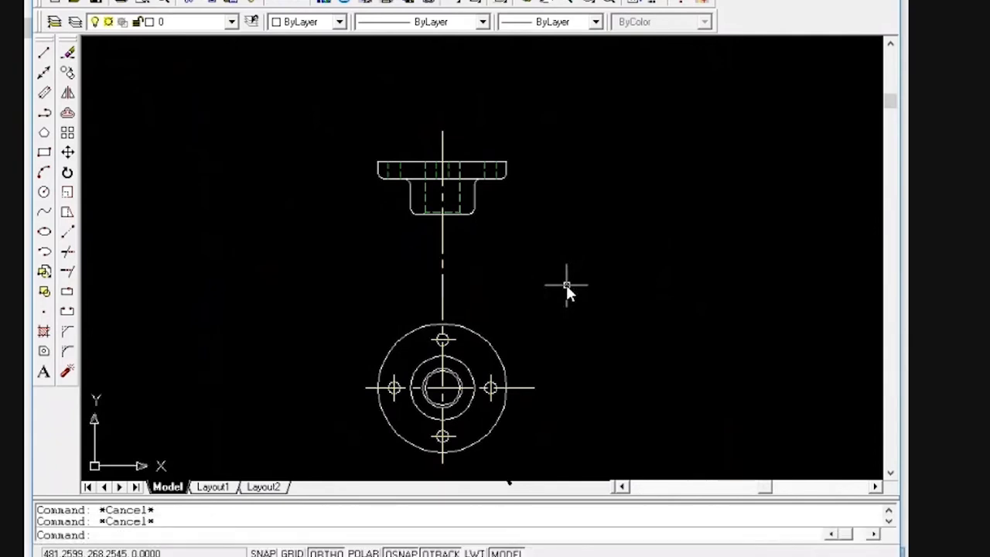
scroll(438, 306, "down", 1)
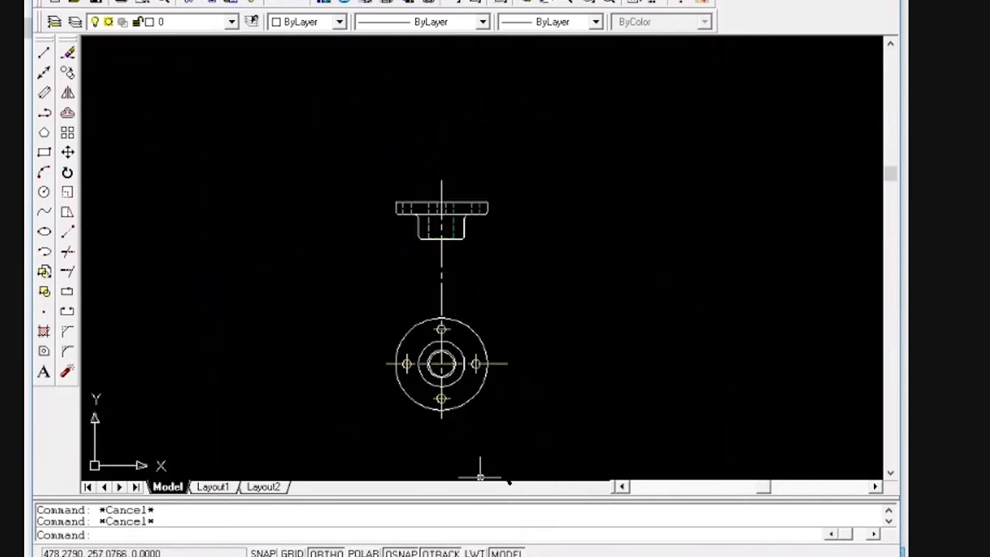
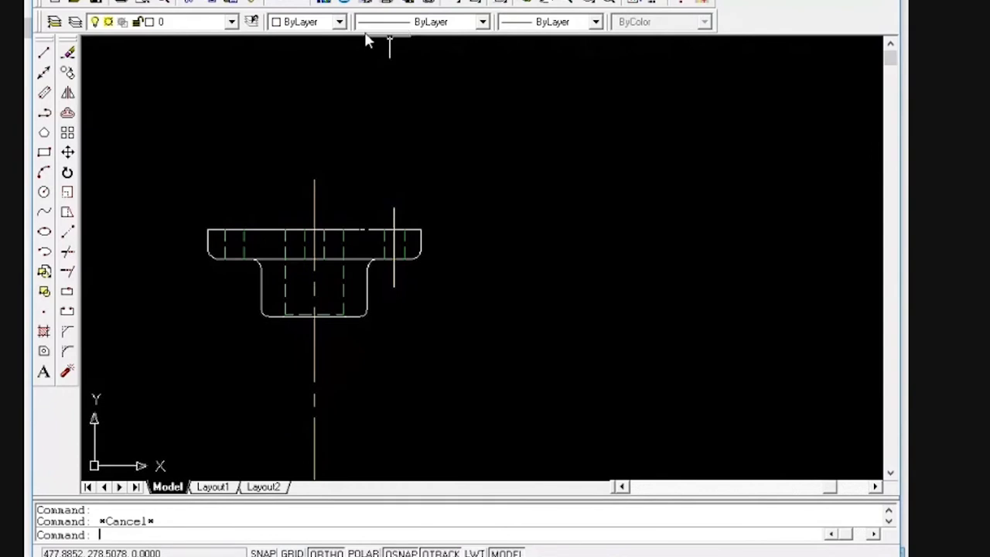
Copy the center line of the front view's right bolt hole to the left bolt hole
left_click(395, 213)
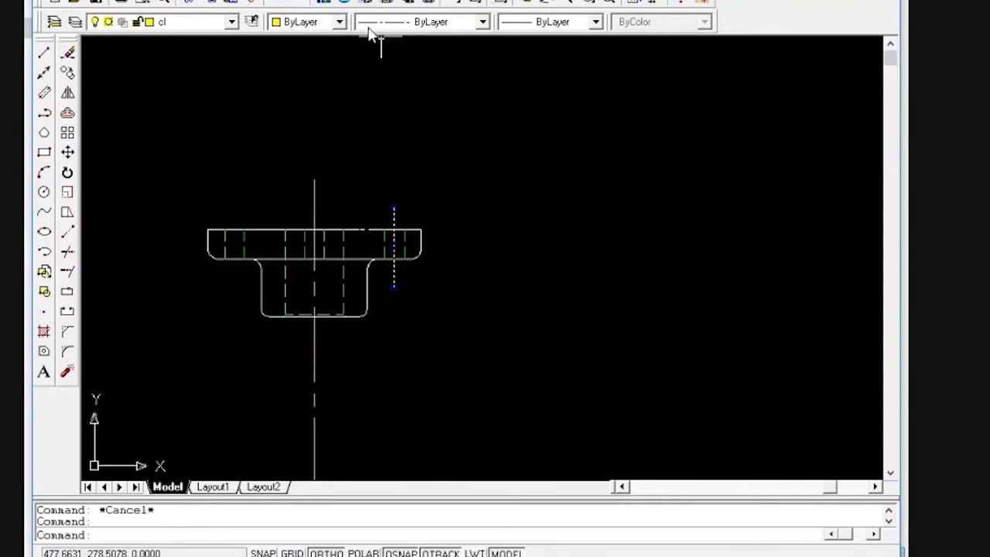
key("Escape")
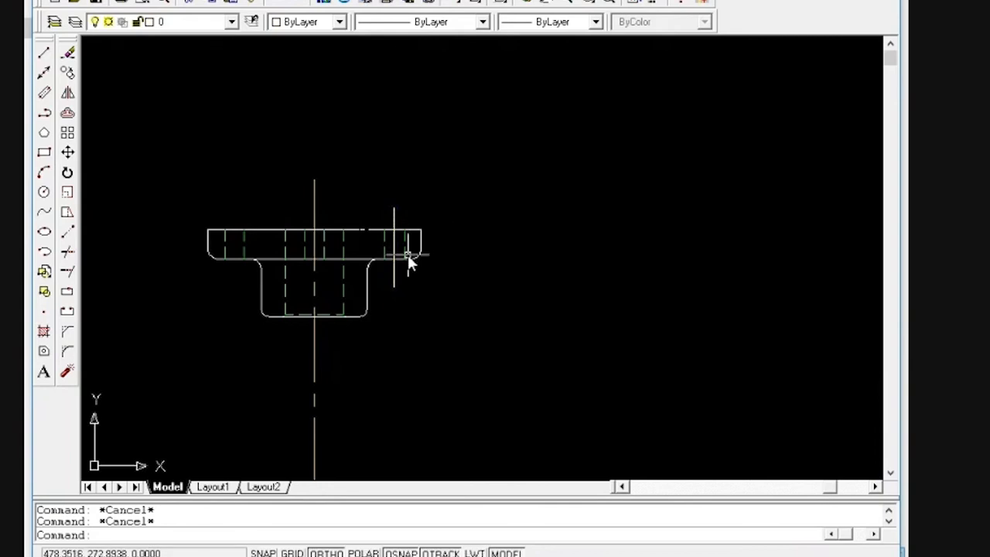
type("cp")
key("Return")
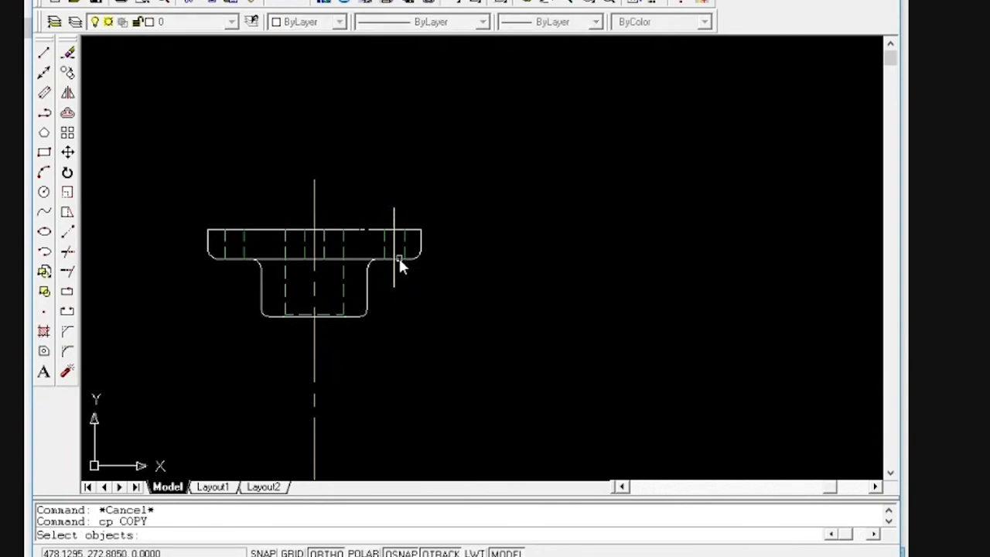
left_click(394, 259)
key("Return")
left_click(403, 230)
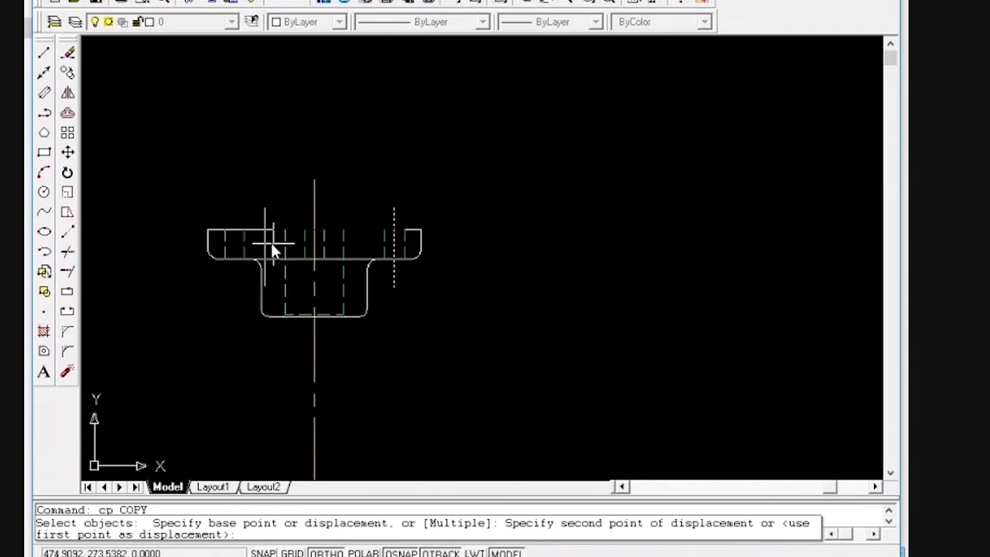
left_click(244, 231)
key("Escape")
key("Escape")
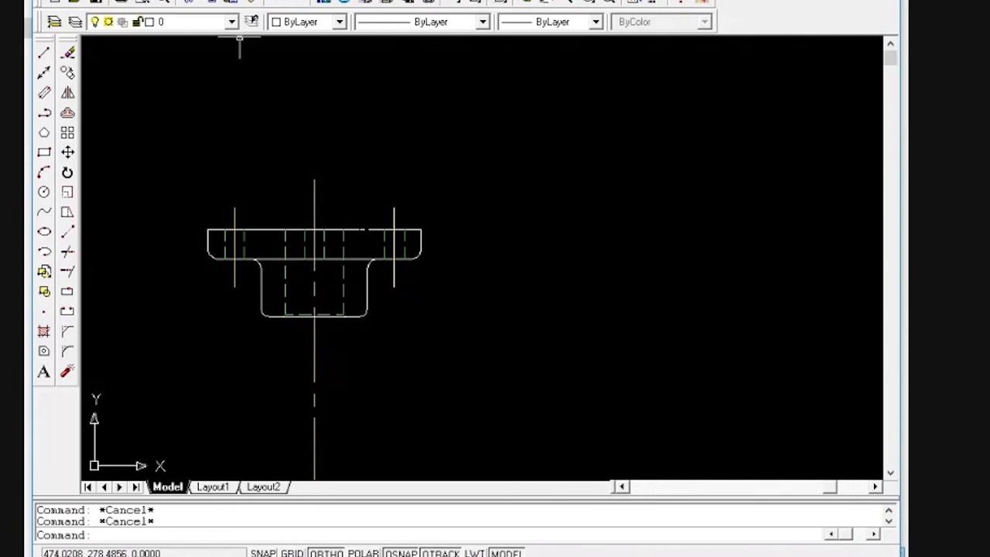
Place a geometric tolerance frame with the flatness symbol and a tolerance of 0.010 to the upper right of the front view
left_click(317, 2)
left_click(357, 210)
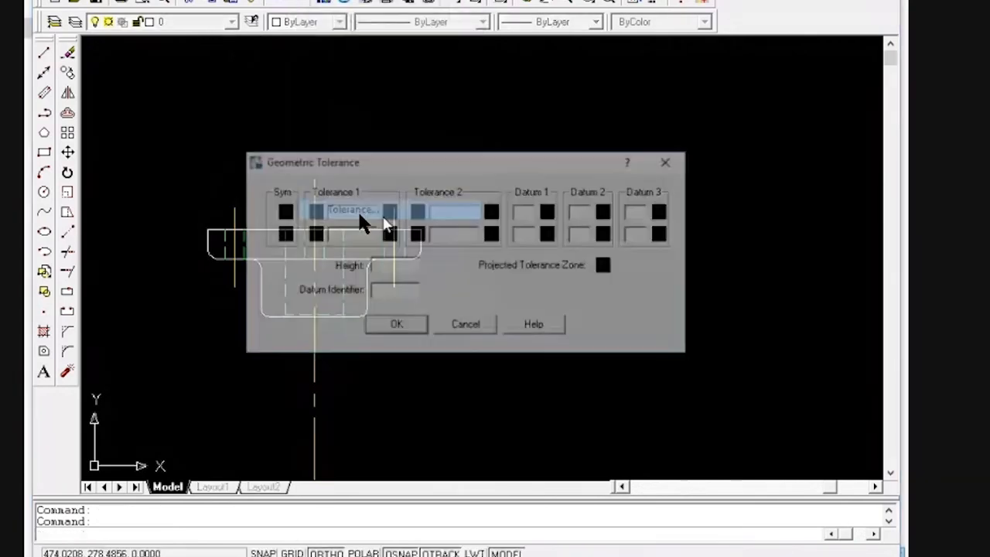
left_click(284, 212)
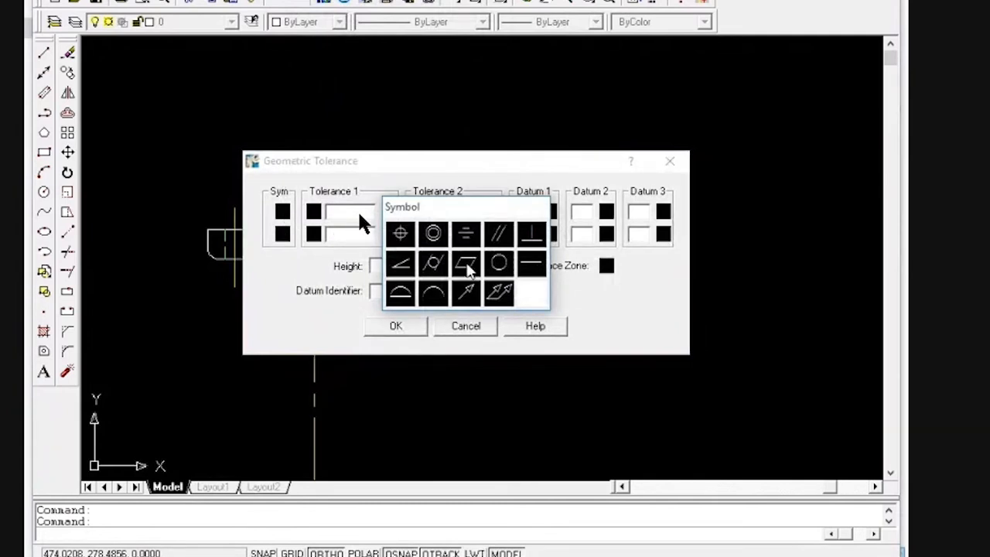
left_click(466, 265)
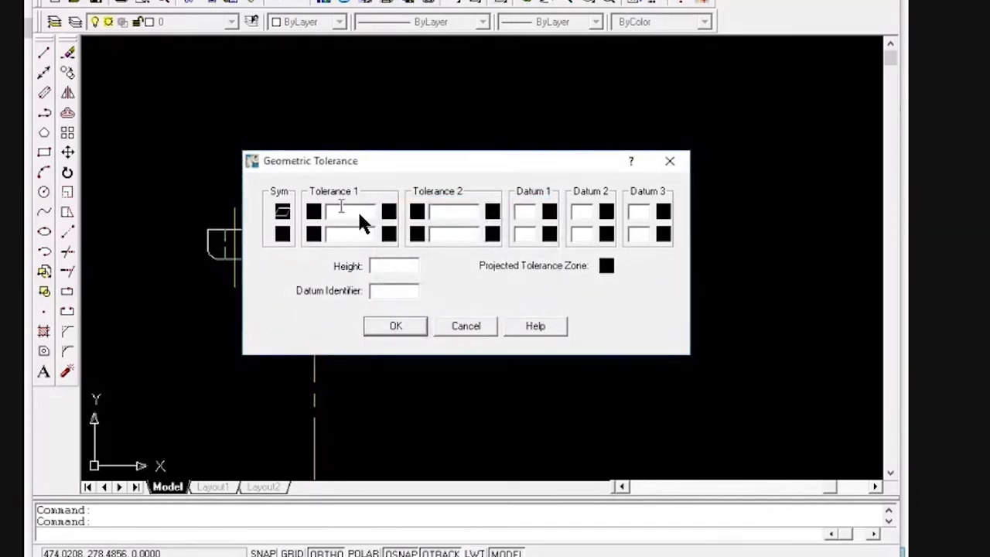
left_click(340, 207)
type("0.0")
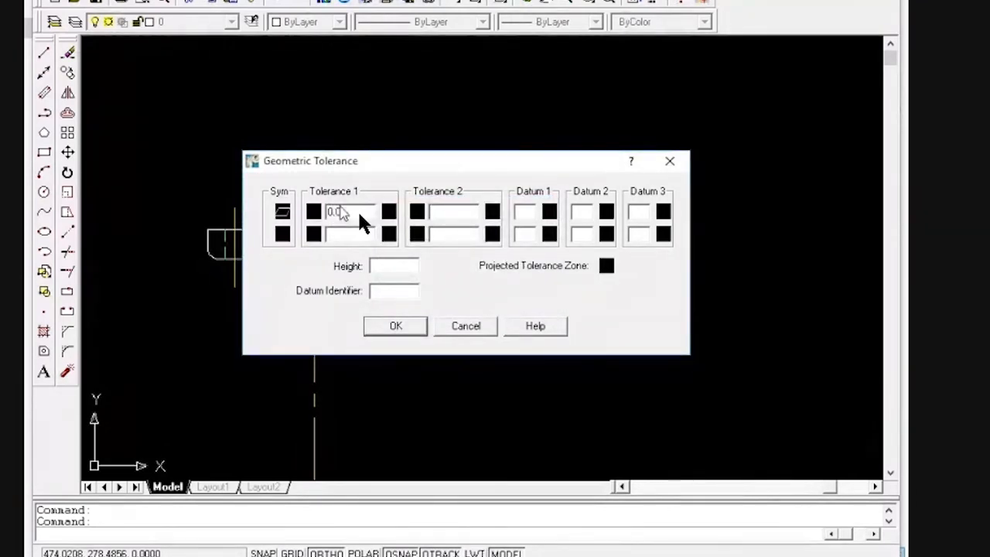
type("10")
left_click(394, 326)
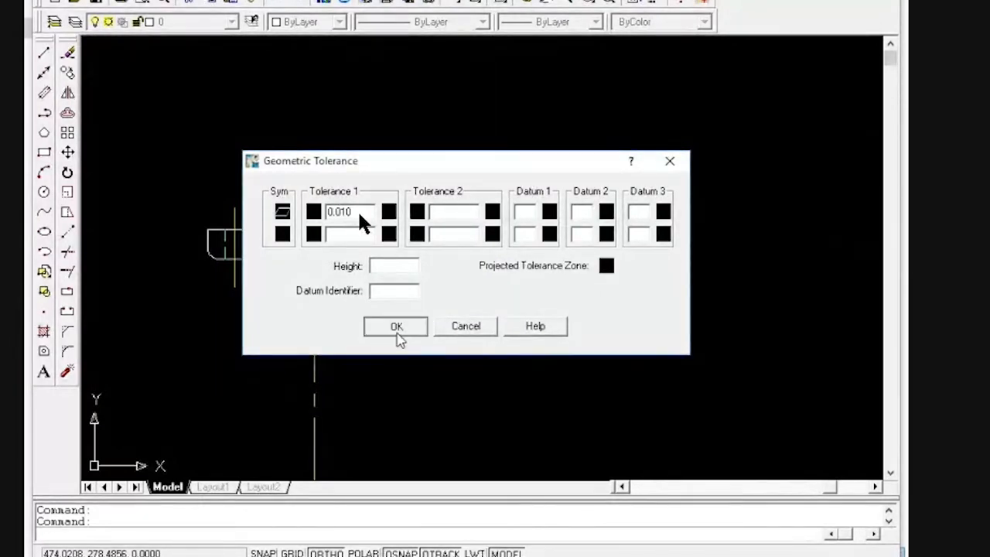
scroll(440, 237, "down", 3)
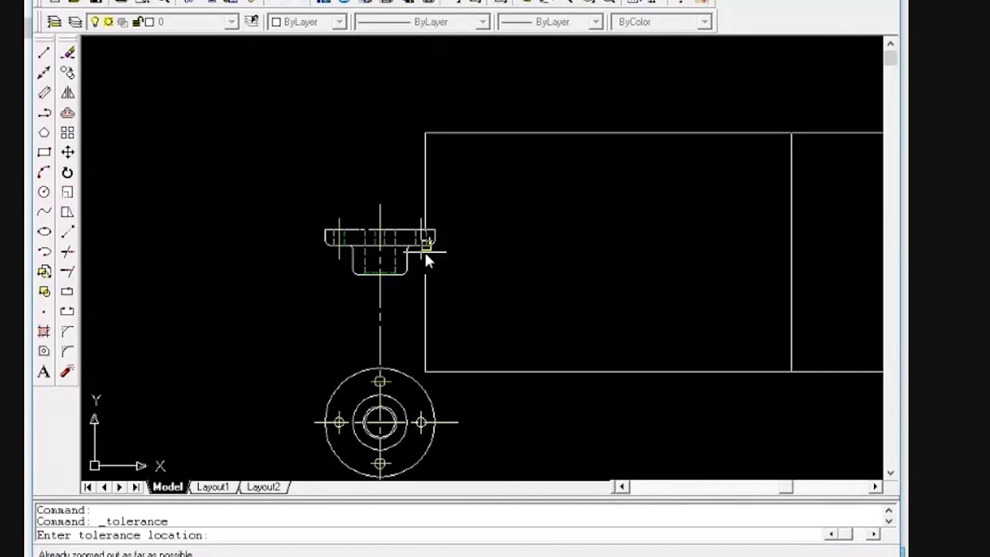
left_click(461, 161)
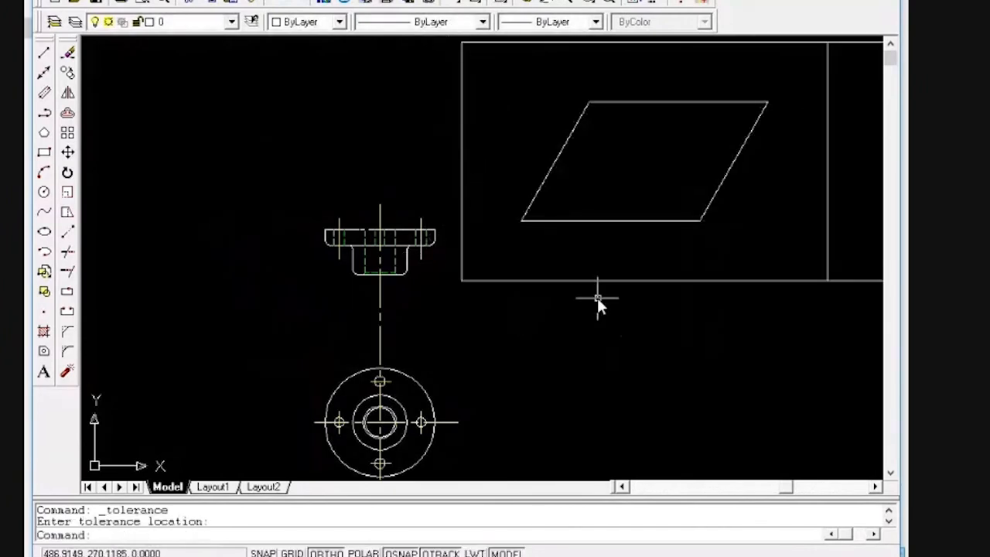
Scale the flatness tolerance frame by a factor of 0.1 about its lower-left corner
type("z")
key("Return")
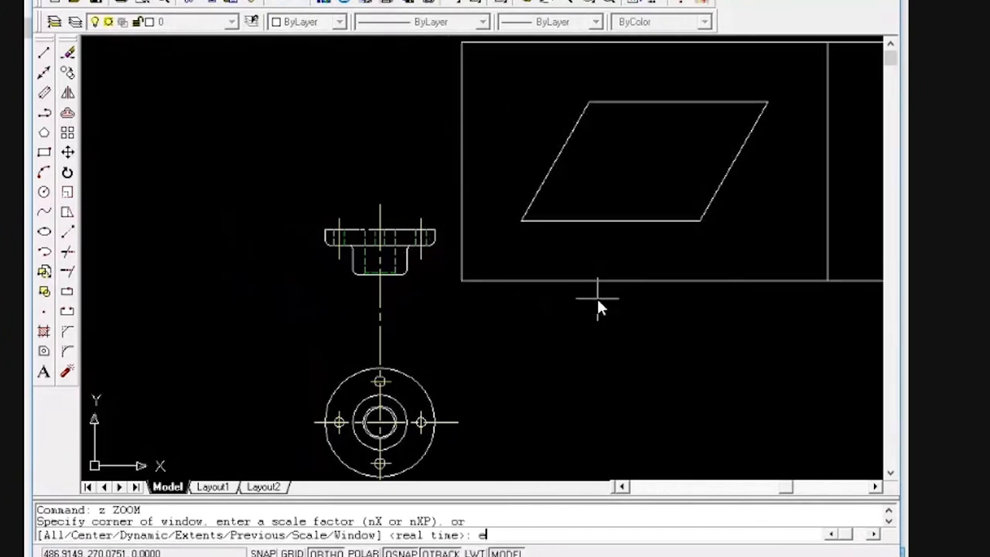
type("e")
key("Return")
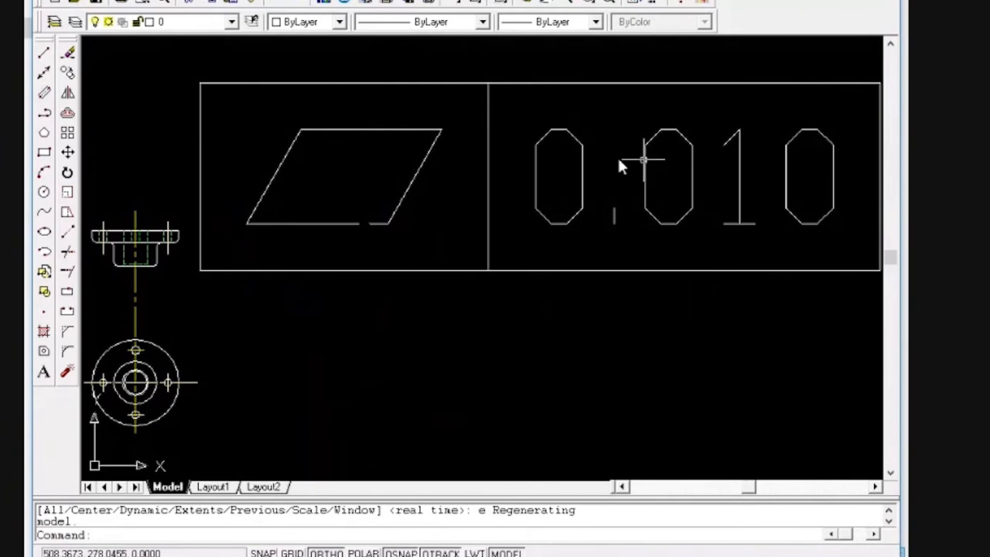
type("sc")
key("Return")
left_click(397, 332)
left_click(236, 232)
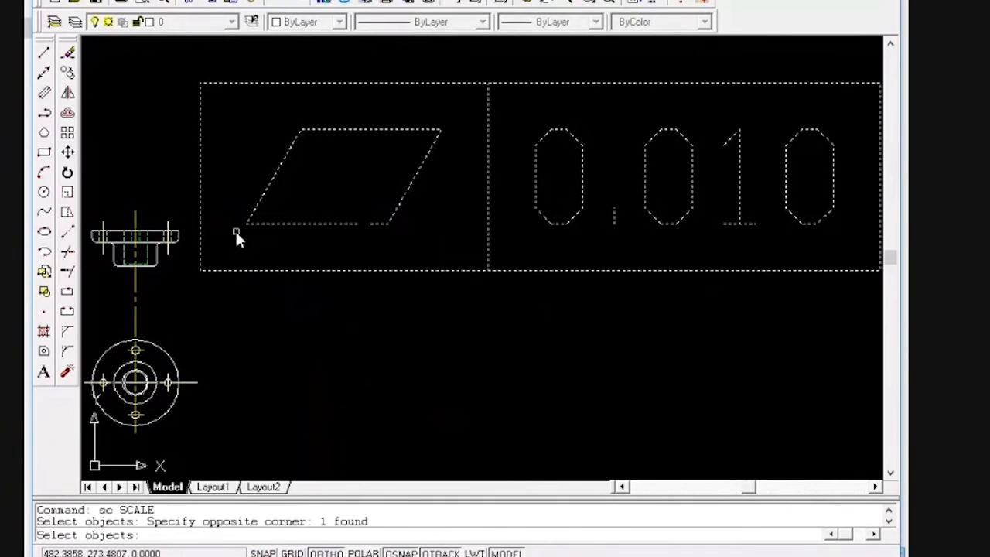
key("Return")
left_click(201, 271)
type(".1")
key("Return")
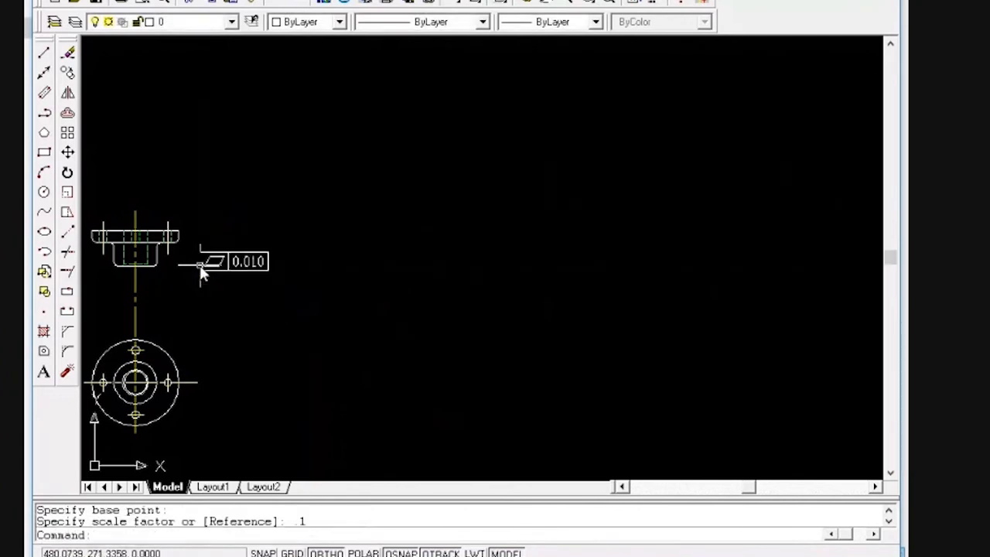
Move the flatness tolerance frame up and to the left so it sits above the front view's right side
type("p")
key("Return")
left_click_drag(116, 263, 211, 321)
key("Escape")
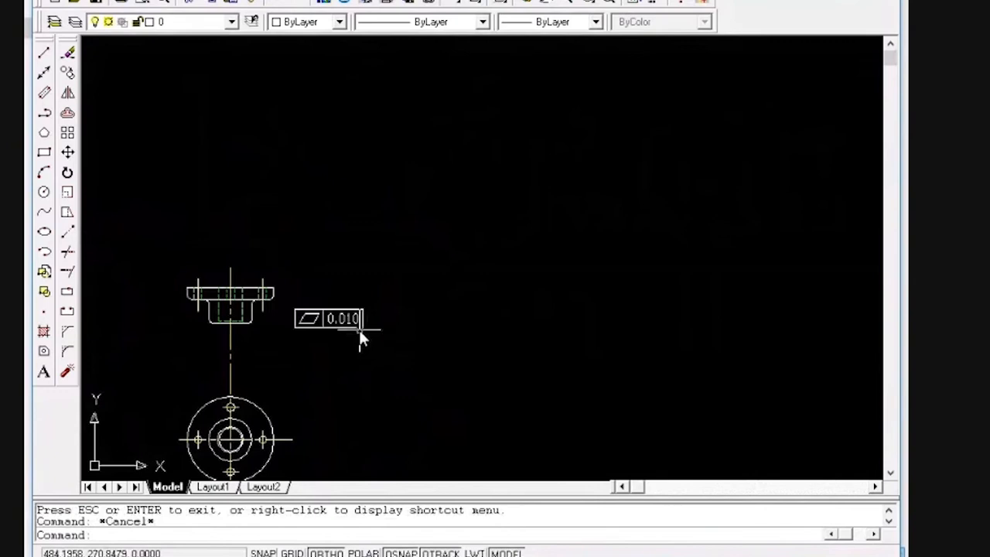
type("m")
key("Return")
left_click(346, 320)
key("Return")
left_click(384, 378)
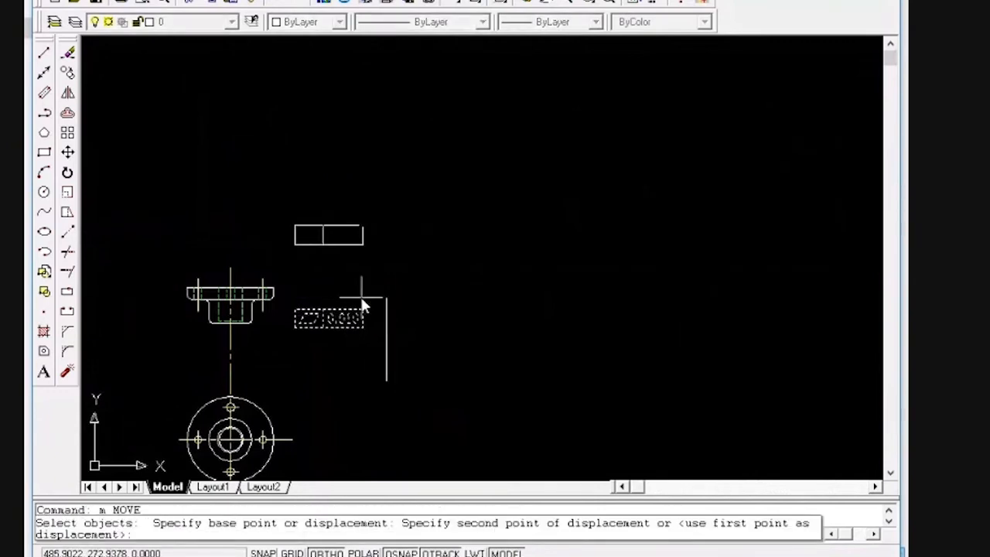
left_click(338, 293)
key("Escape")
key("Escape")
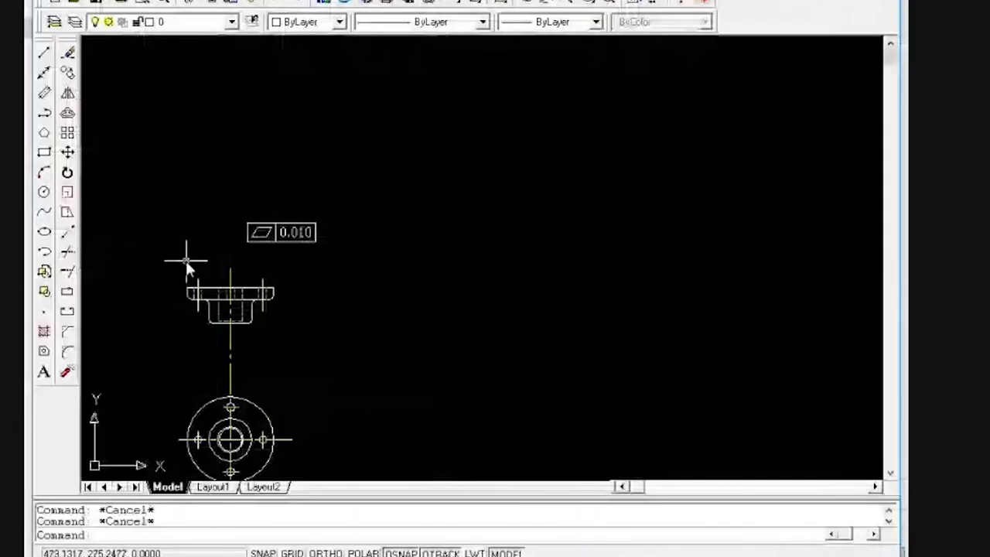
Draw a trial dimension leader in the empty area to the right of the front view
scroll(187, 265, "up", 4)
type("dim")
key("Return")
type("lea")
key("Return")
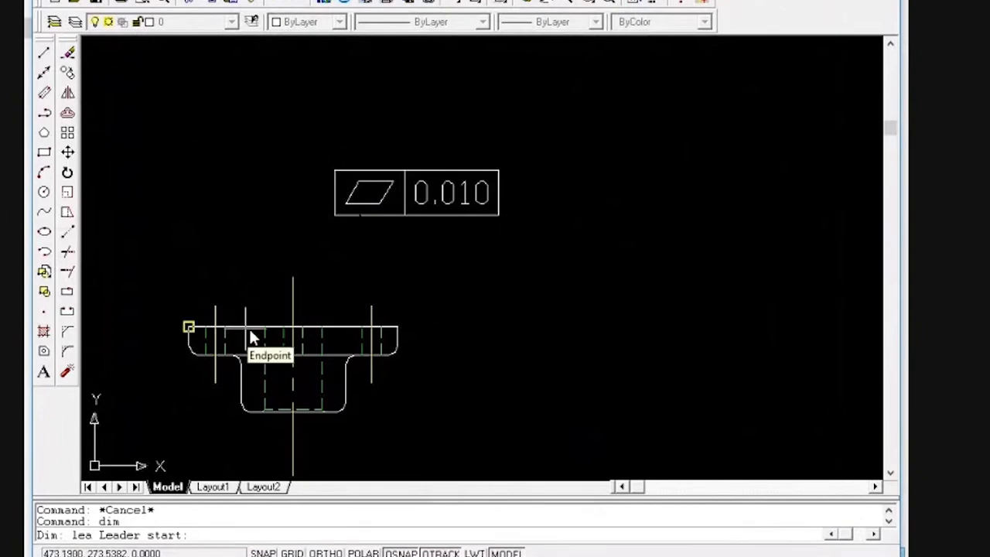
left_click(505, 330)
left_click(779, 228)
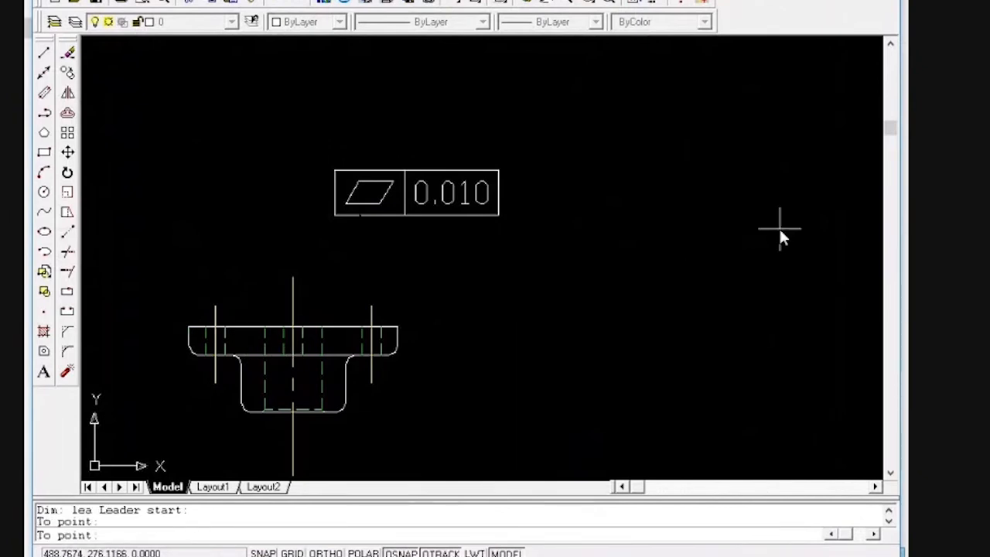
left_click(528, 352)
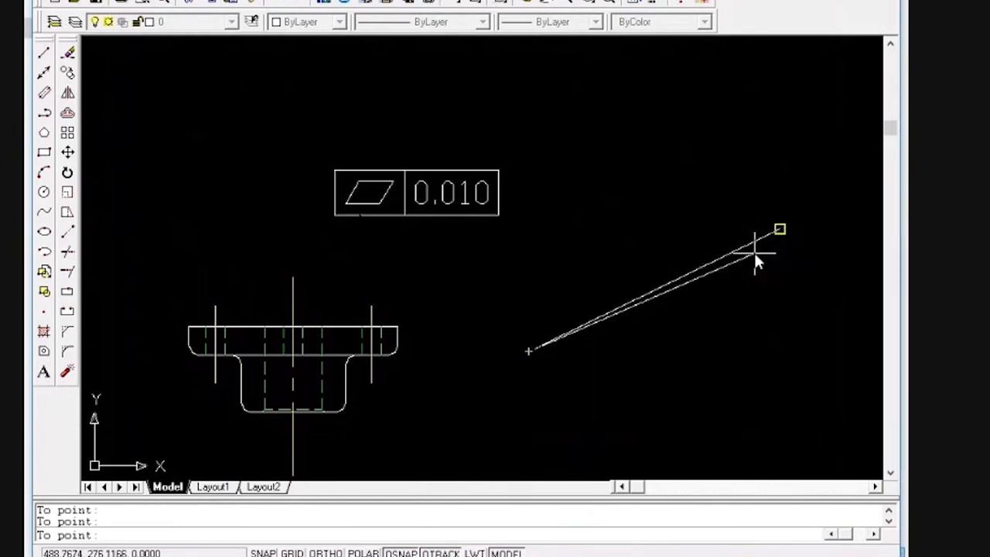
End the leader command and erase the trial leader beside the front view
key("Escape")
type("e")
key("Return")
left_click(809, 305)
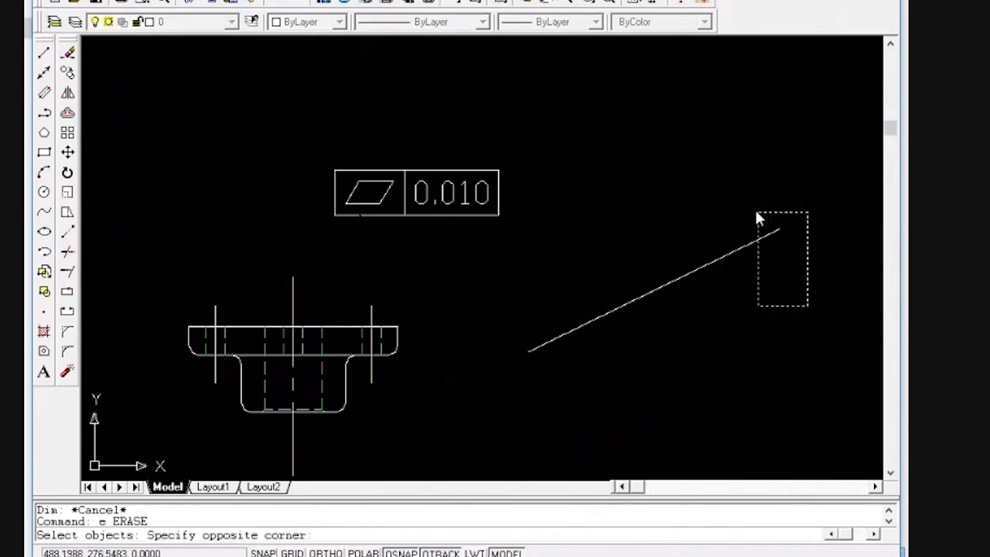
left_click(758, 214)
key("Return")
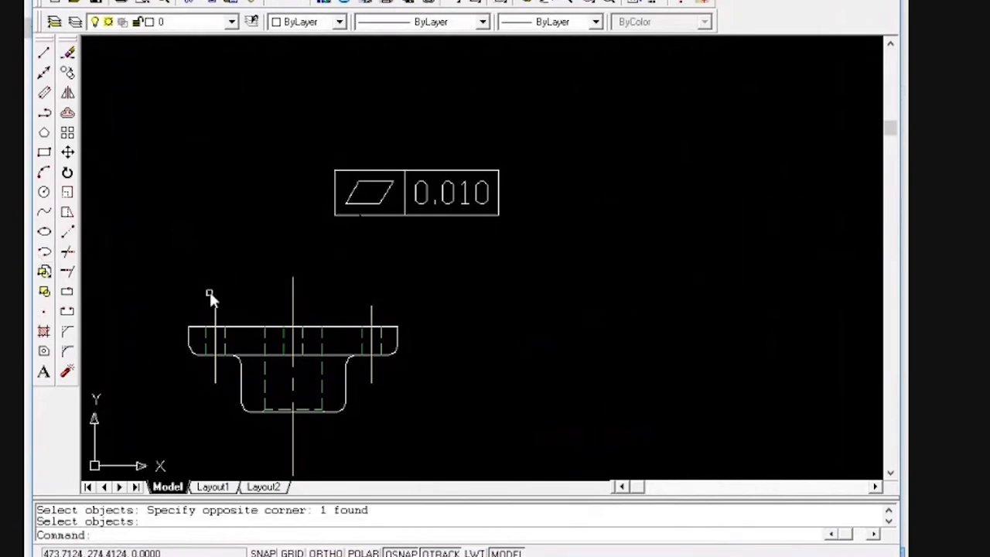
Set the dimension scale variable to 0.5
type("dim")
key("Return")
type("scale")
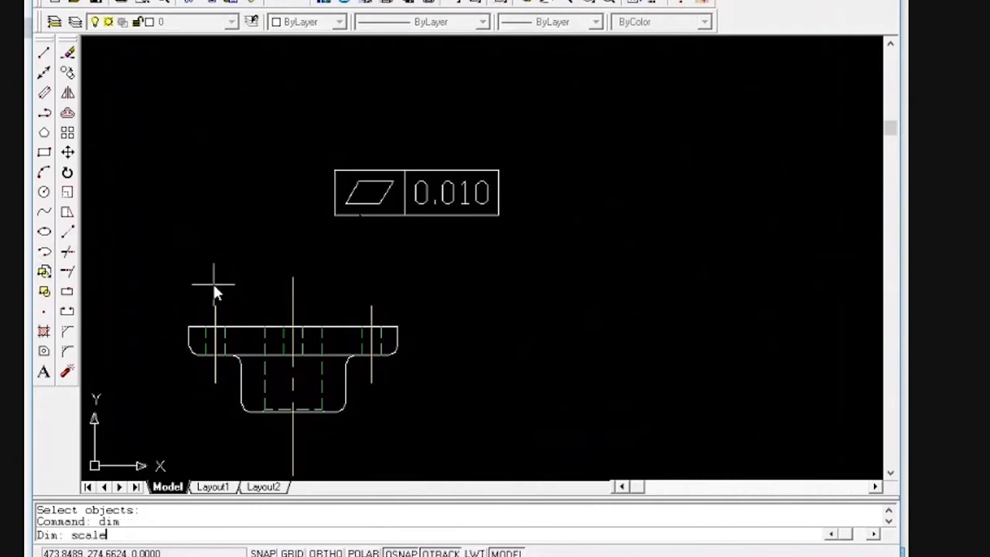
key("Return")
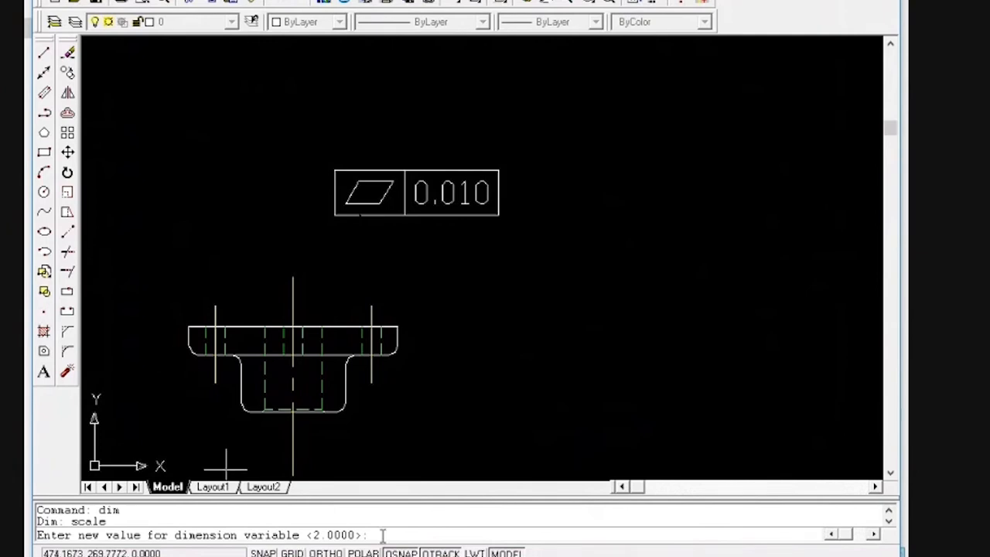
type(".25")
key("BackSpace")
key("BackSpace")
key("BackSpace")
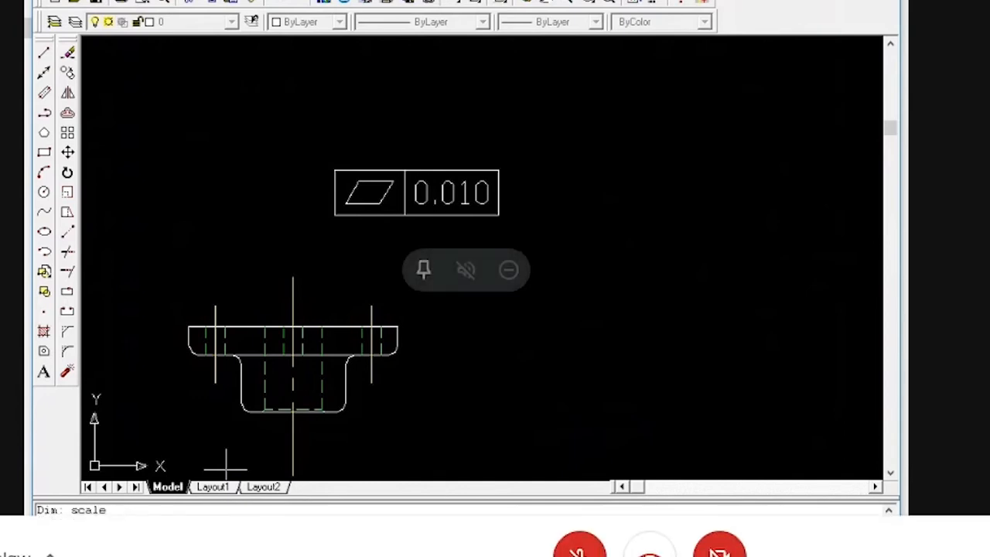
key("Return")
type("5")
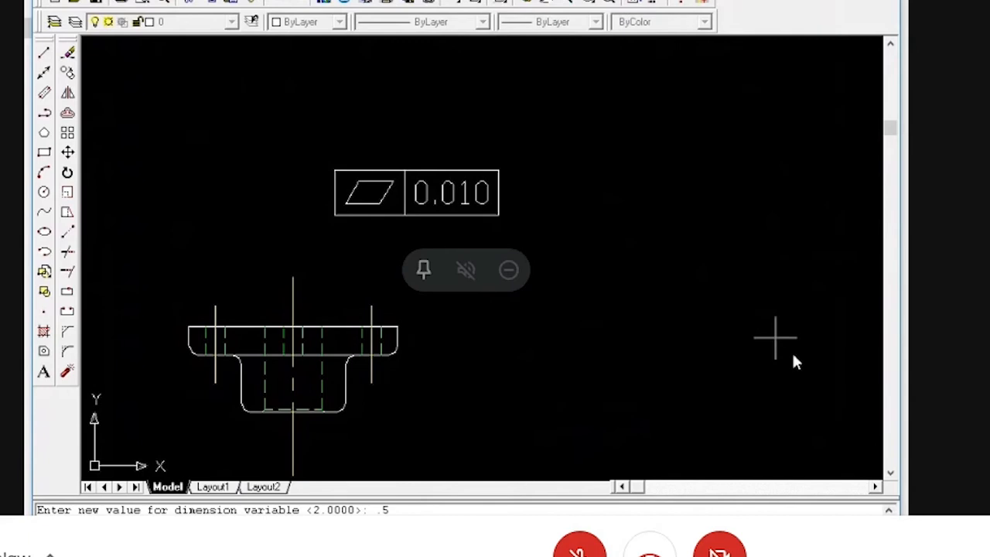
key("Return")
Draw another test leader in the empty area right of the front view to check the arrowhead size, and erase it
type("lea")
left_click(511, 397)
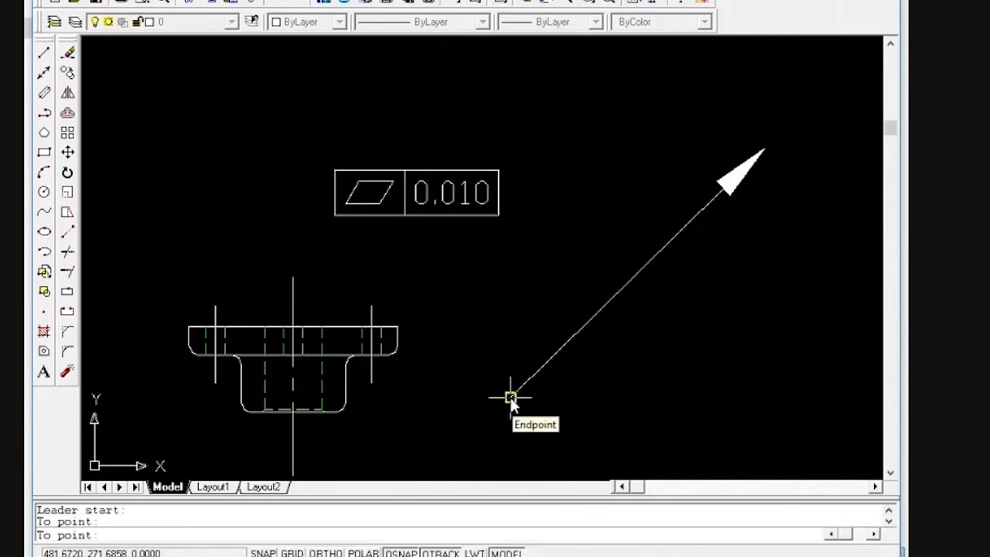
key("Escape")
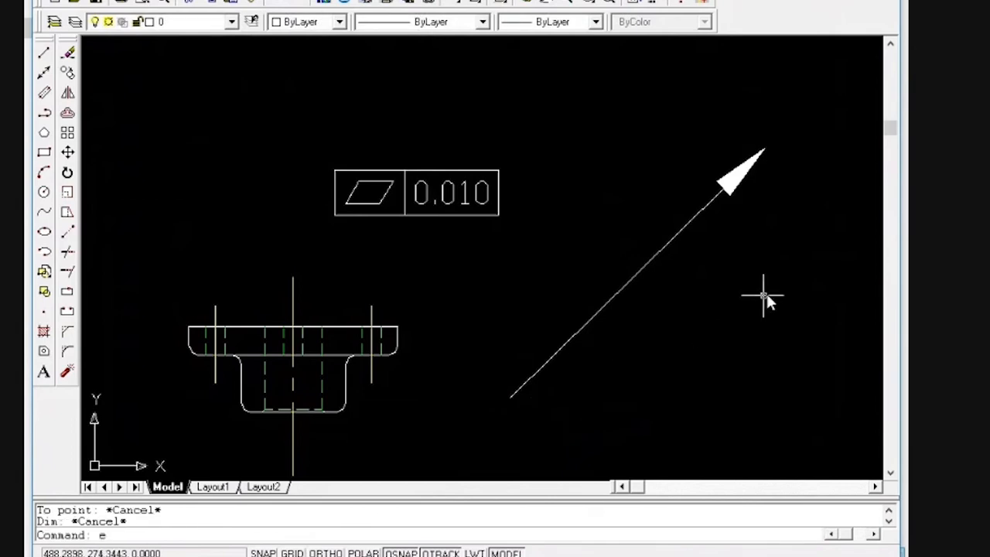
type("e")
key("Return")
left_click(767, 295)
left_click(691, 181)
key("Return")
Set the dimension scale variable to 0.25
type("di")
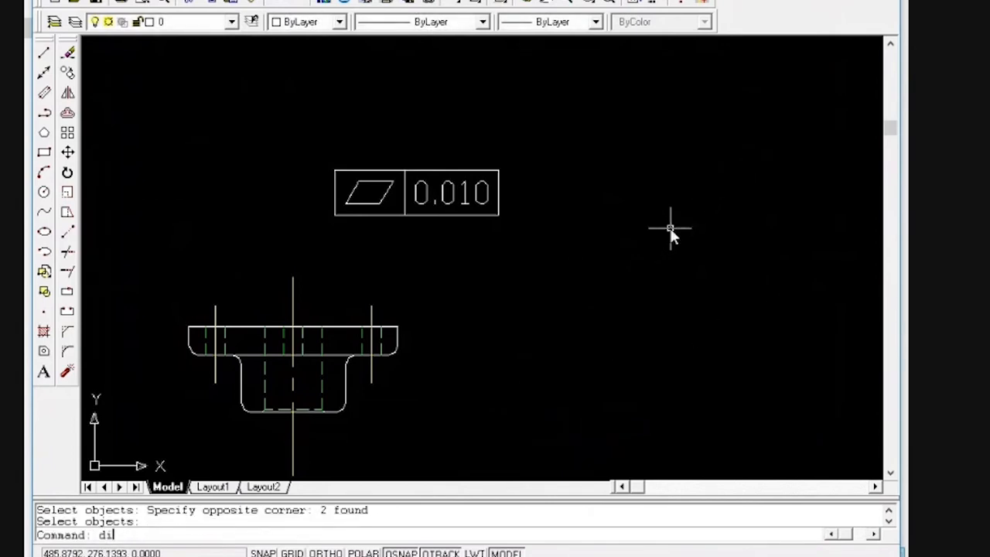
type("m")
key("Return")
type("scale")
key("Return")
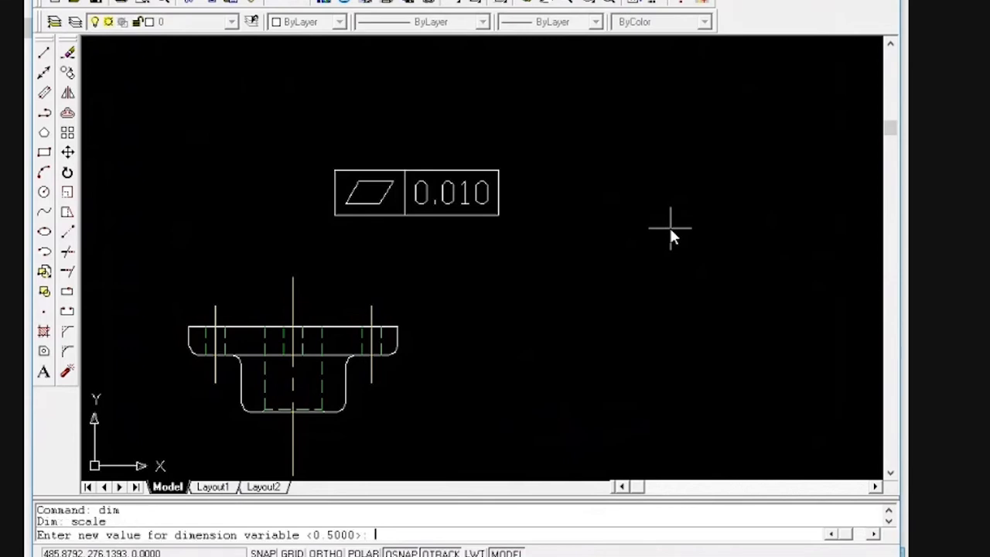
type(".3")
type("5")
key("Return")
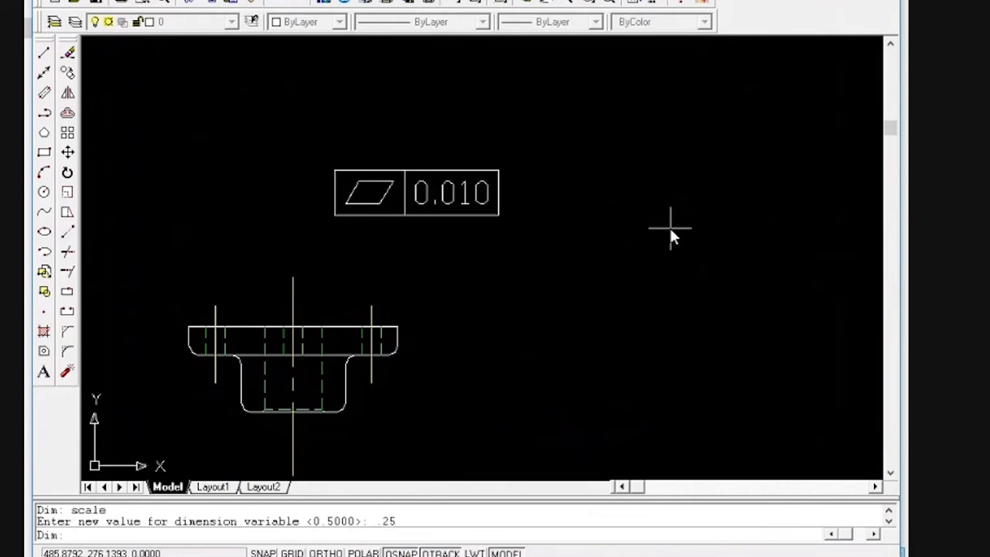
Draw a leader with its arrowhead on the flange's top edge using the nearest snap, rising diagonally to a short horizontal landing below the tolerance frame
type("dim")
key("BackSpace")
key("BackSpace")
key("BackSpace")
type("lea")
key("Return")
type("nea")
key("Return")
left_click(241, 327)
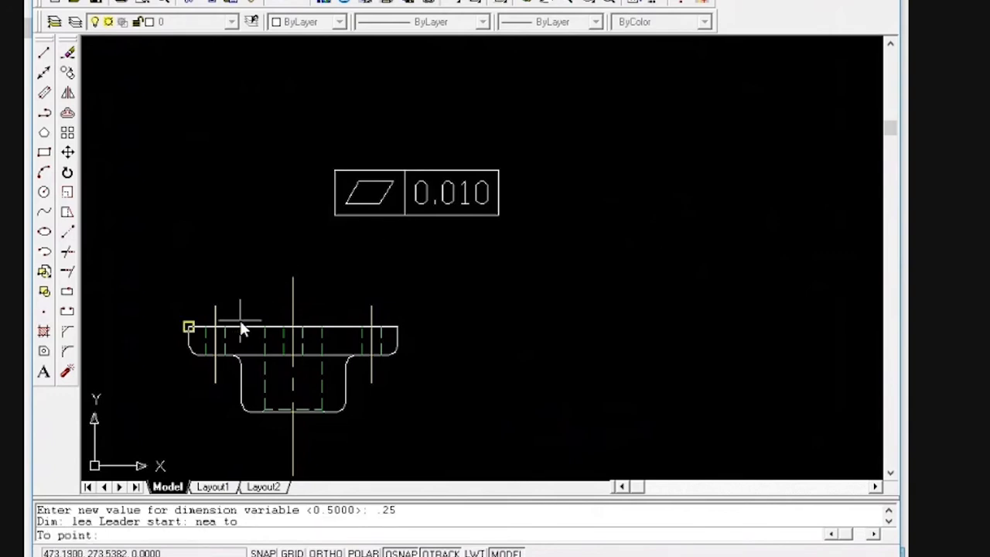
left_click(293, 238)
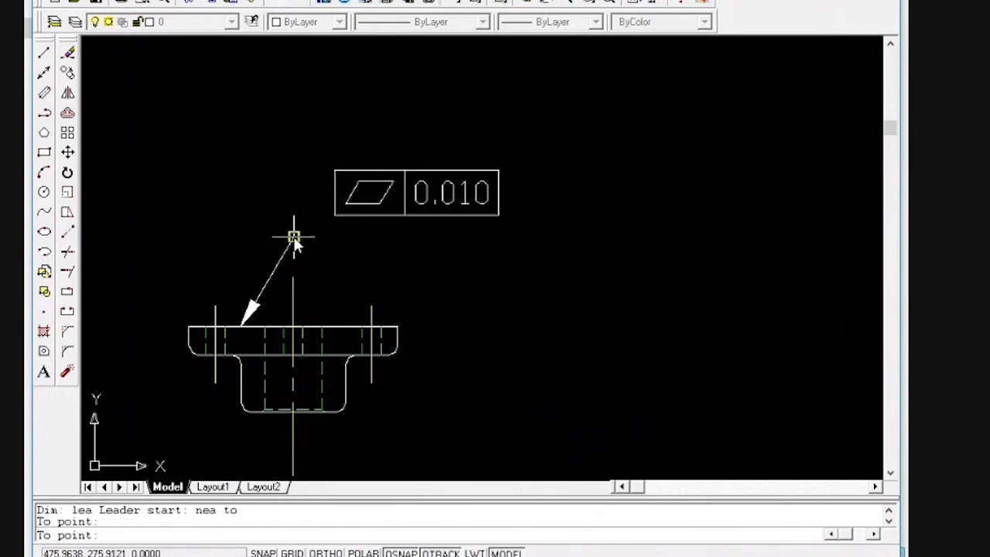
left_click(350, 238)
key("Escape")
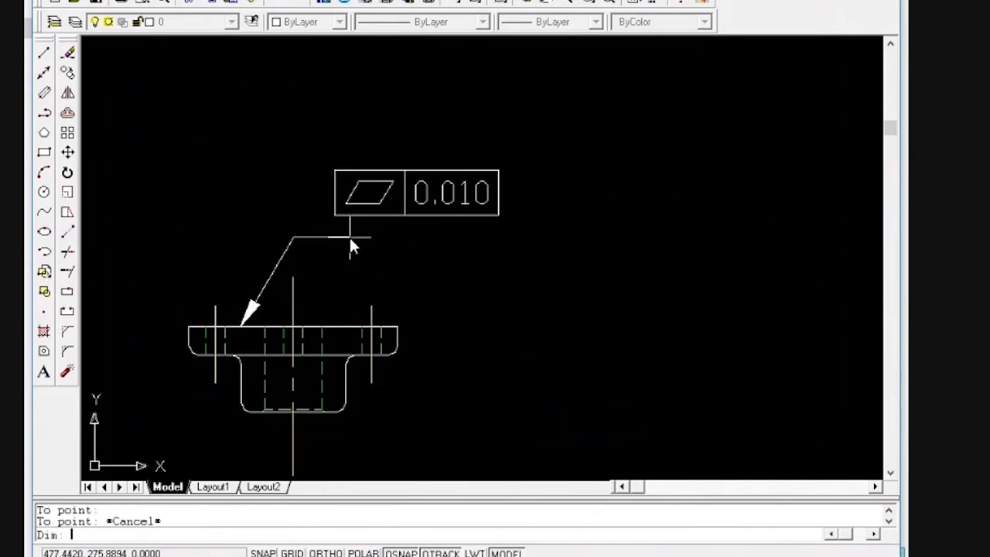
key("Escape")
Move the flatness tolerance frame so its lower-left corner sits on the end of the leader's horizontal landing
type("m")
key("Return")
left_click(477, 234)
left_click(402, 202)
key("Return")
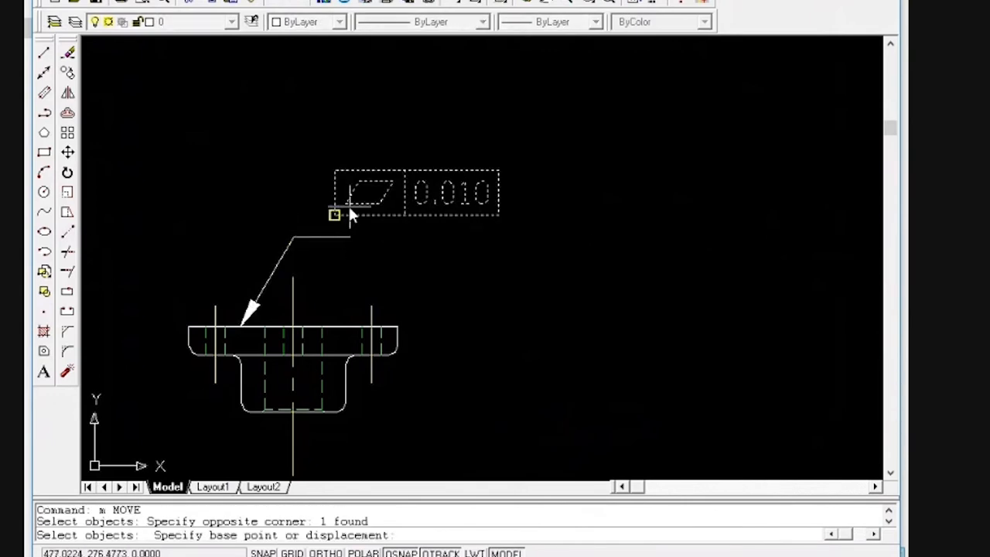
left_click(335, 215)
left_click(352, 237)
key("Escape")
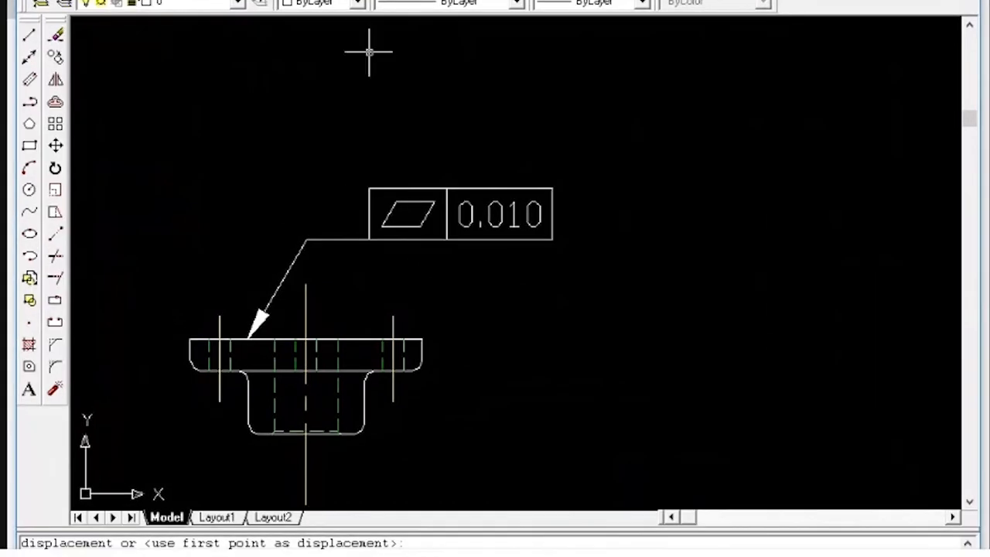
left_click(348, 0)
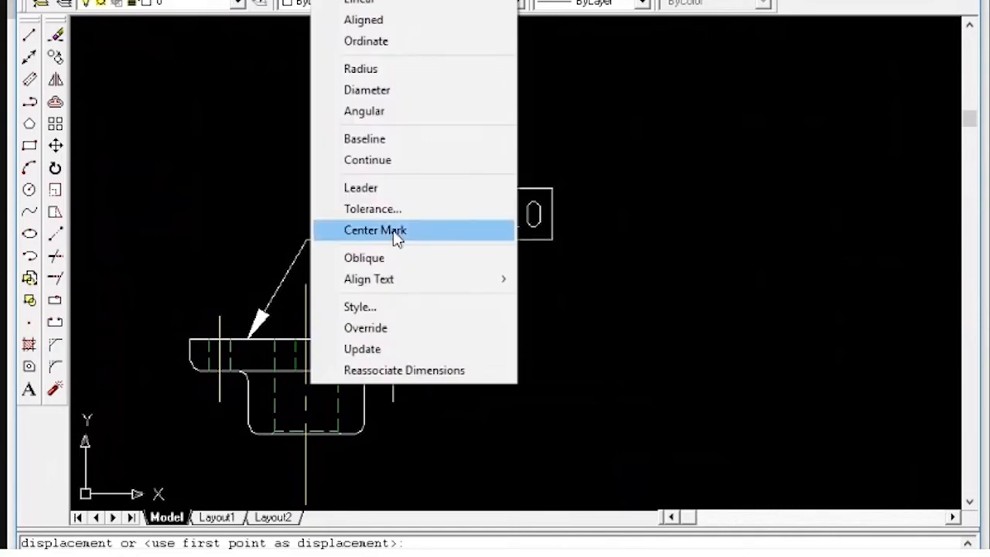
left_click(373, 209)
left_click(293, 211)
left_click(500, 268)
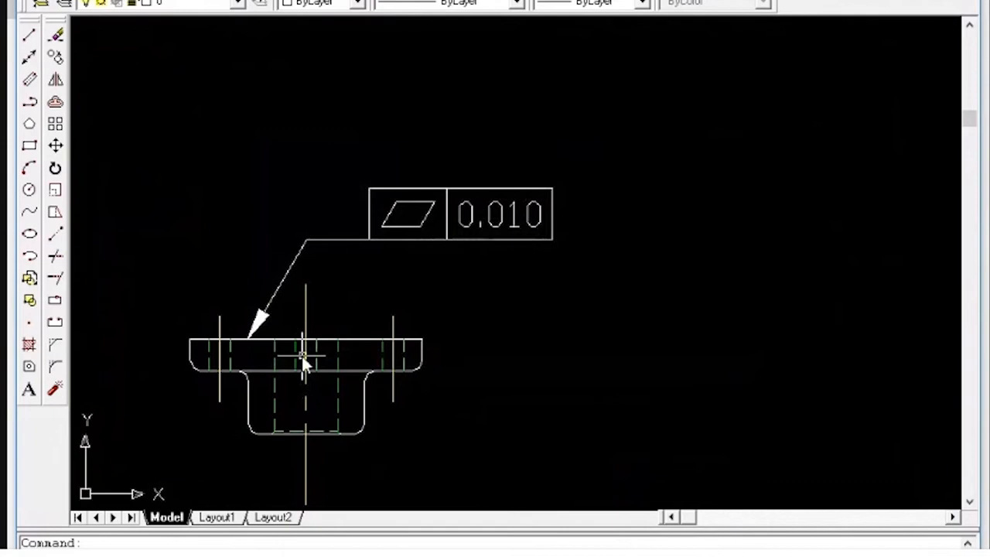
Stretch both ends of the circular view's horizontal center line outward beyond the flange circle
scroll(301, 356, "down", 3)
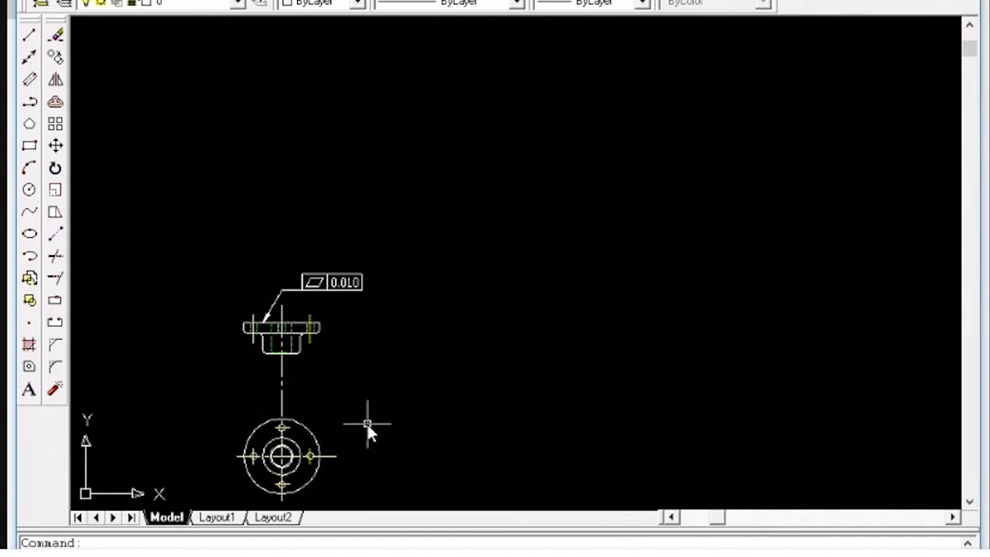
scroll(367, 423, "down", 1)
scroll(310, 481, "up", 6)
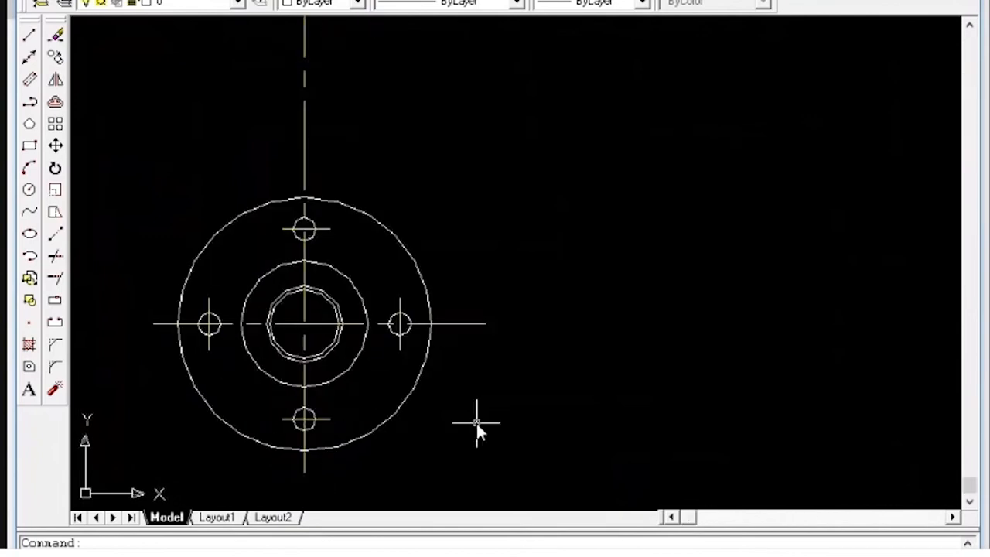
left_click(459, 324)
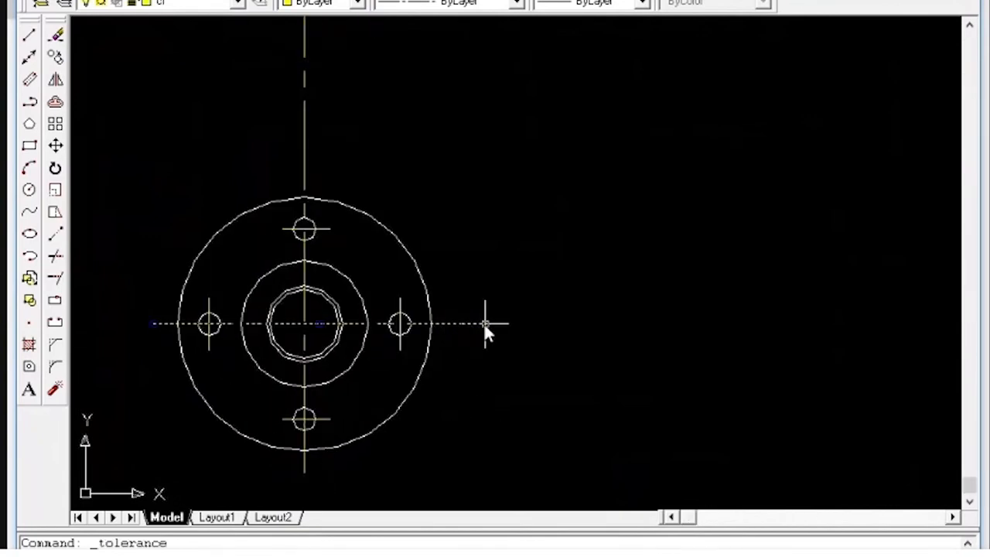
left_click(483, 323)
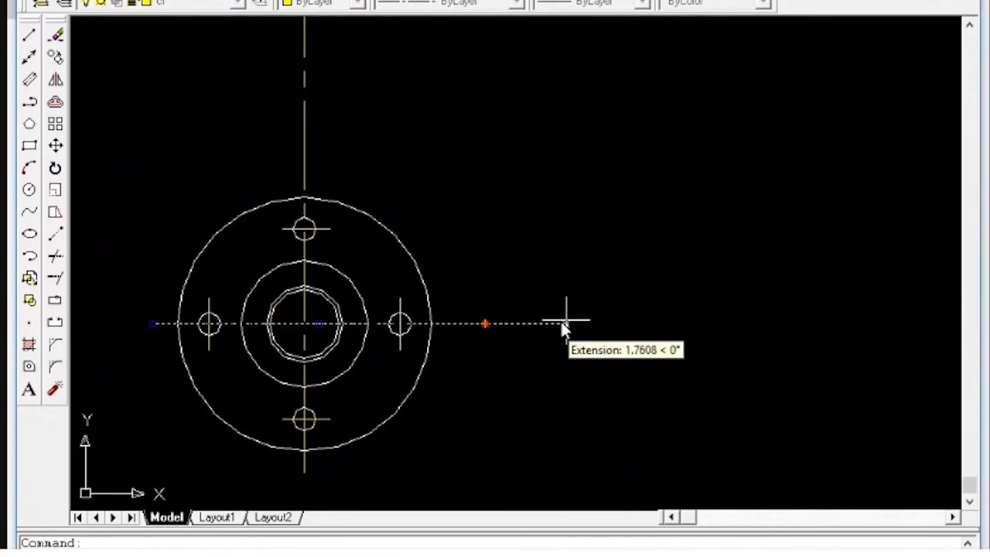
left_click(539, 323)
left_click(152, 324)
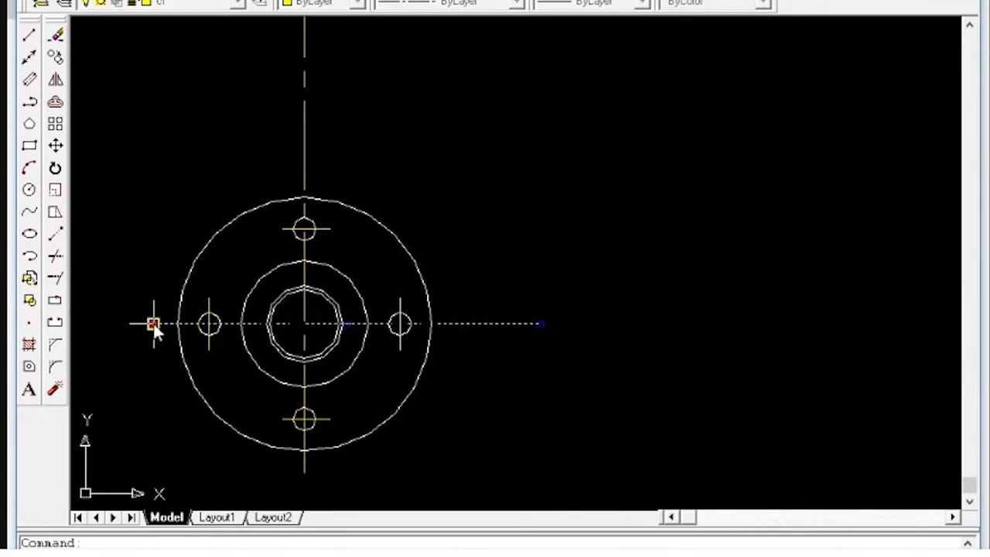
left_click(82, 324)
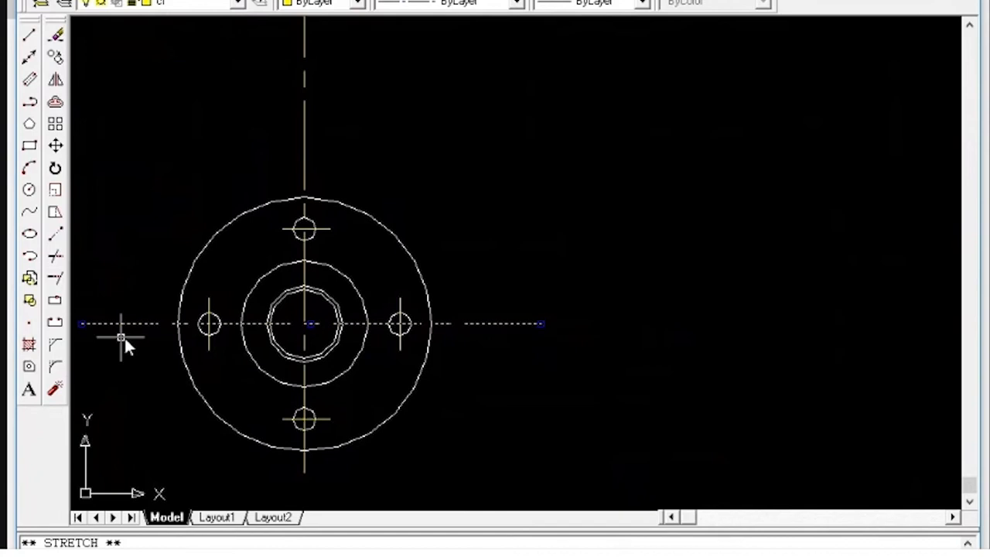
key("Escape")
key("Escape")
scroll(256, 349, "down", 4)
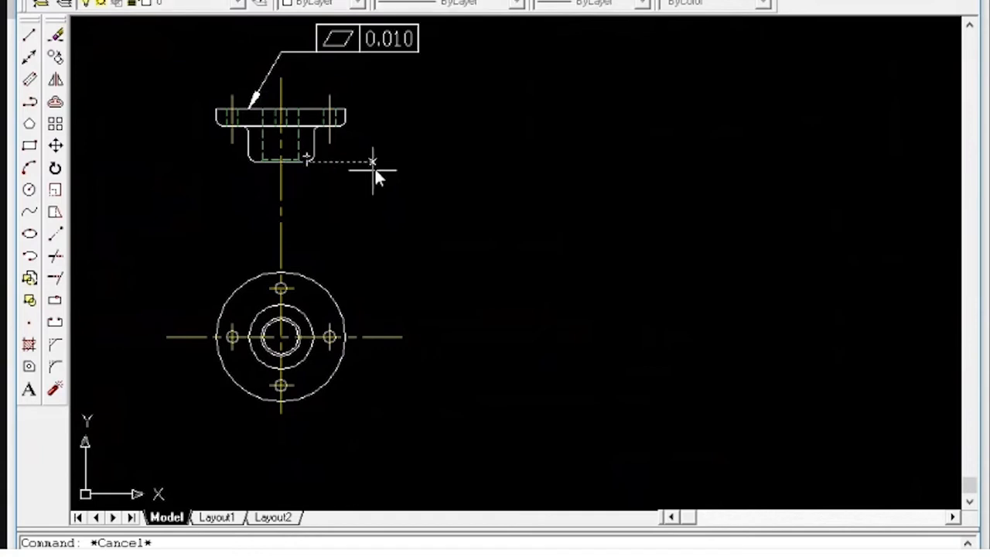
Draw a straight vertical leader with its arrowhead pointing up in the empty space to the right of the circular view
left_click(446, 287)
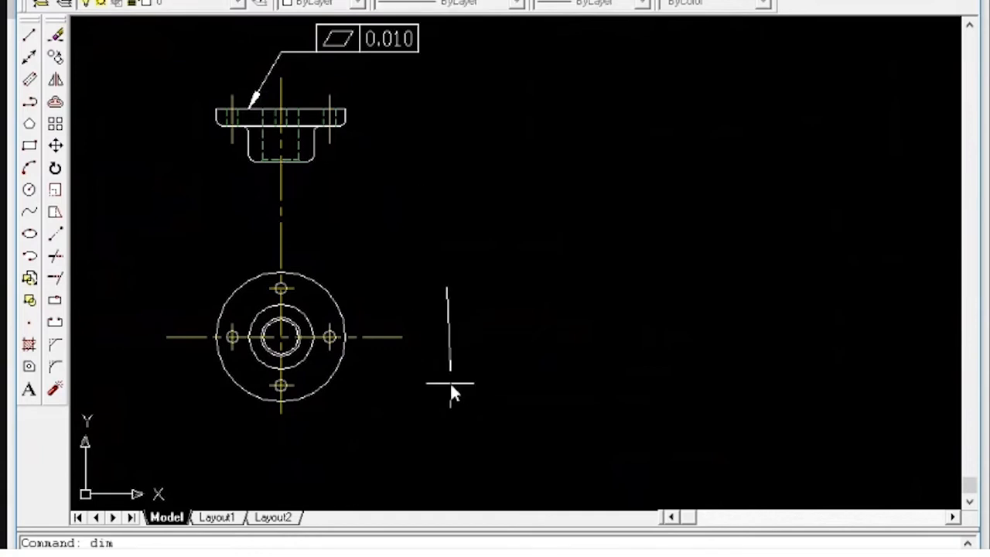
left_click(449, 380)
key("F8")
key("Escape")
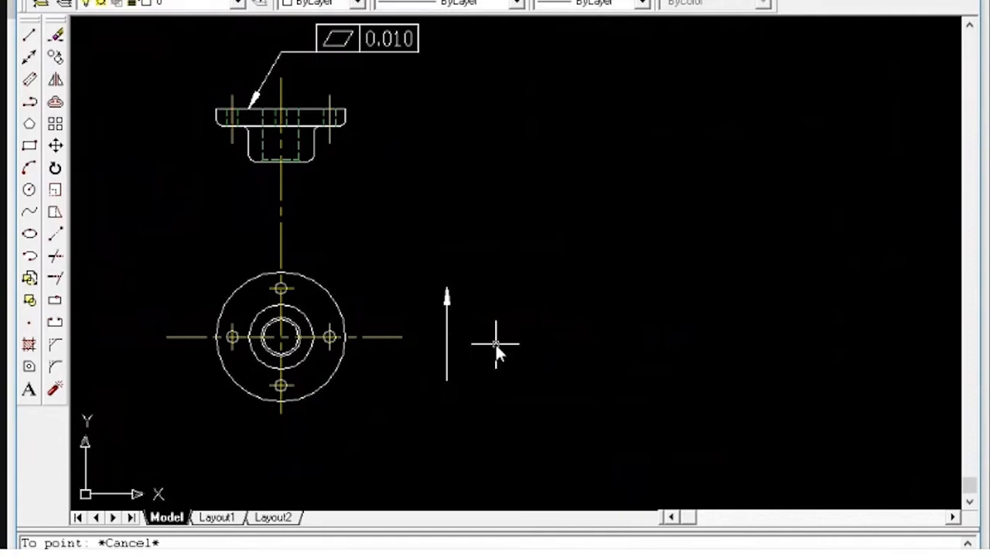
Move the vertical arrow so its shaft sits on the right end of the circular view's horizontal center line
left_click(490, 332)
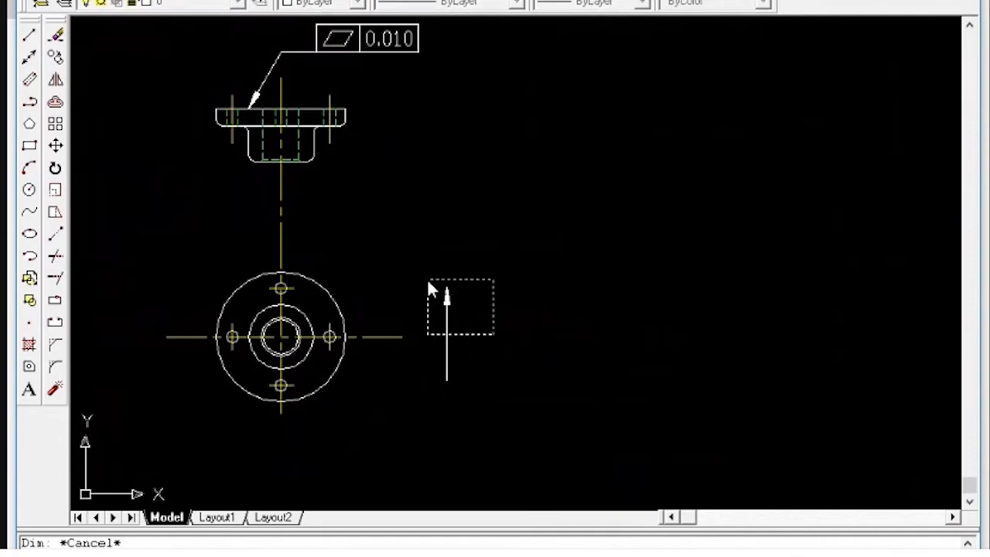
left_click(426, 281)
type("m")
key("Return")
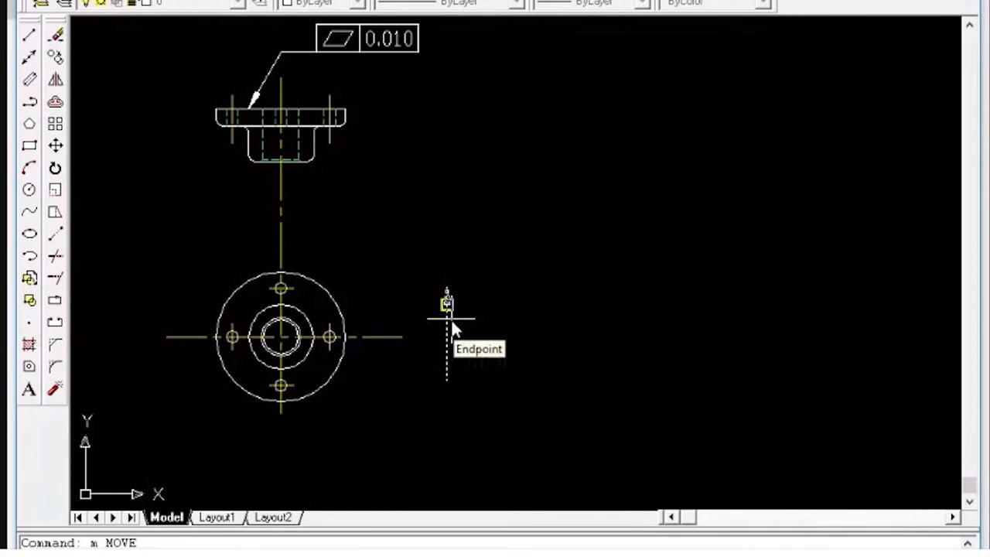
left_click(448, 317)
left_click(404, 337)
key("Escape")
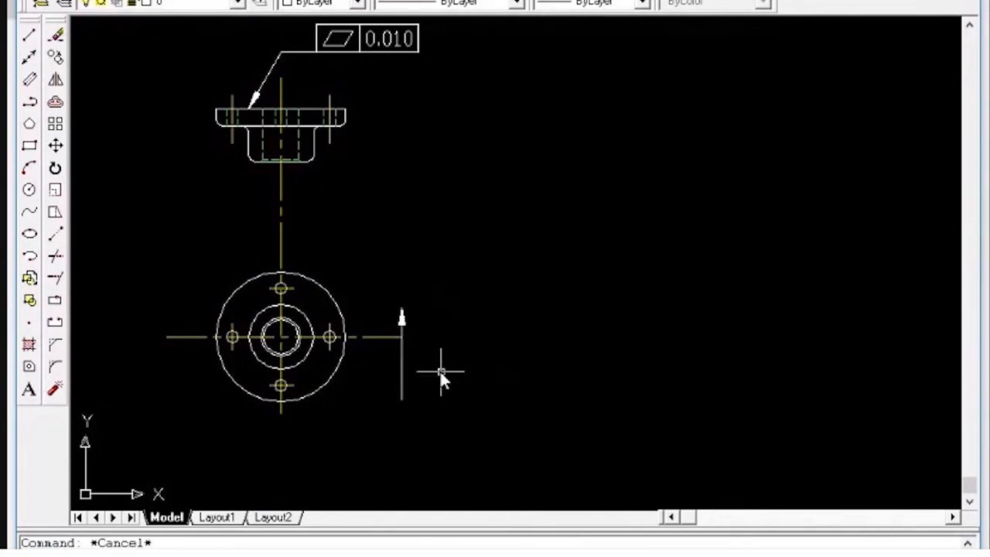
Trim off the part of the section arrow's shaft that extends below the circular view's horizontal center line
type("tr")
key("Return")
key("Return")
left_click(402, 355)
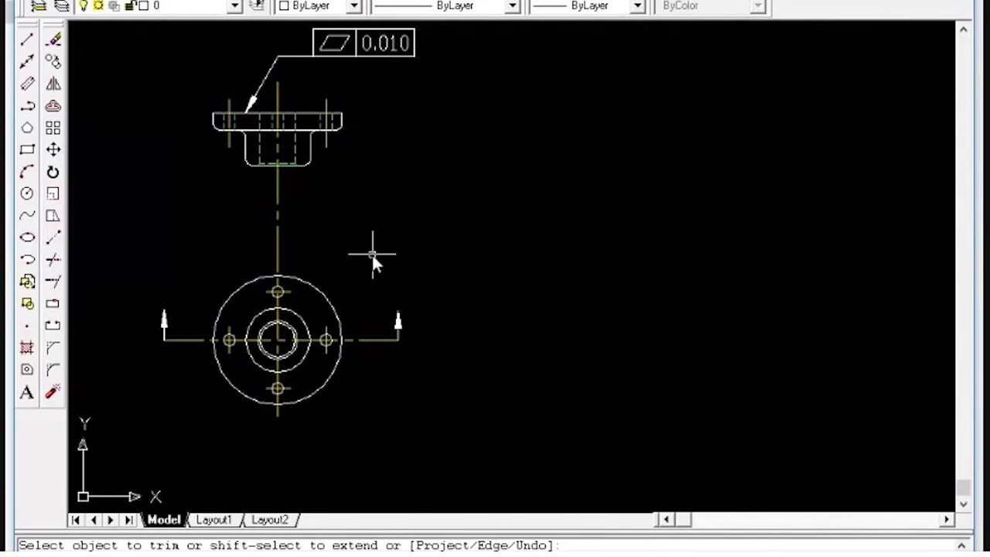
key("Return")
Add the center-justified text "A" at the right section arrow's tip with the default 2.5 height and 0 rotation
type("text")
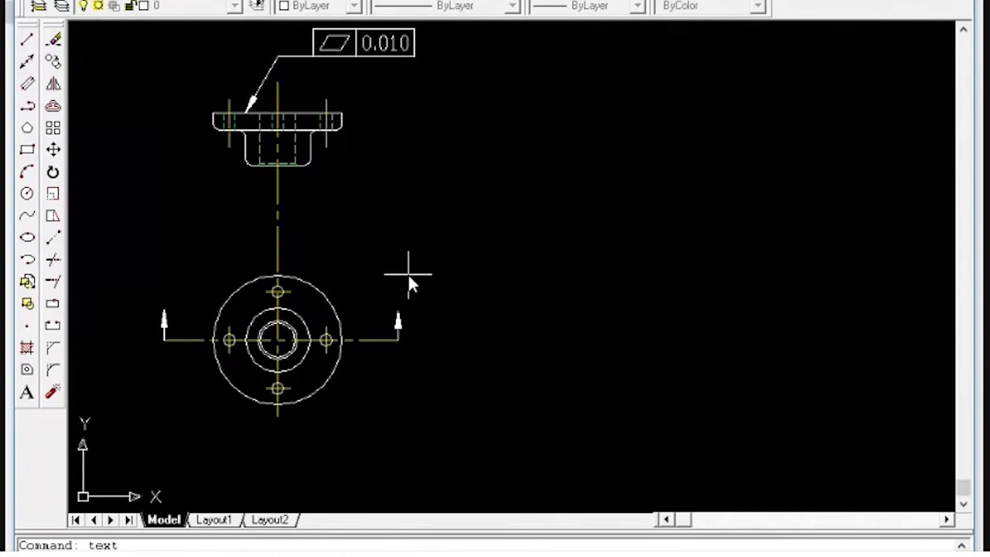
key("Return")
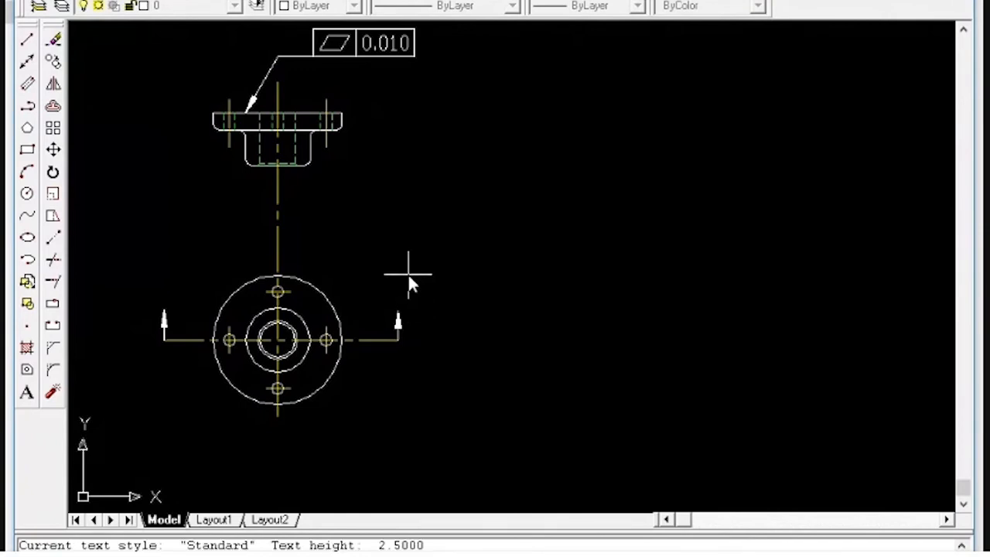
type("c")
key("Return")
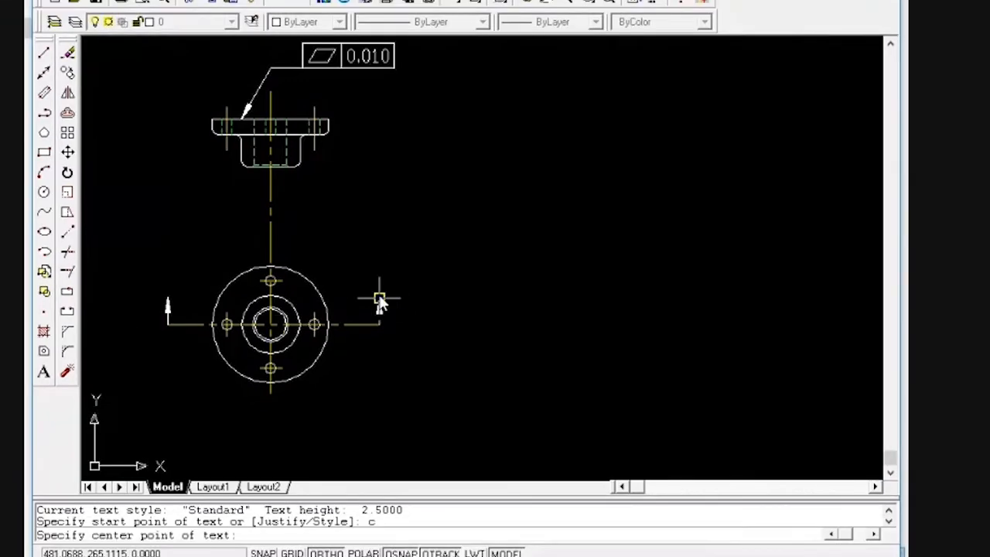
left_click(379, 300)
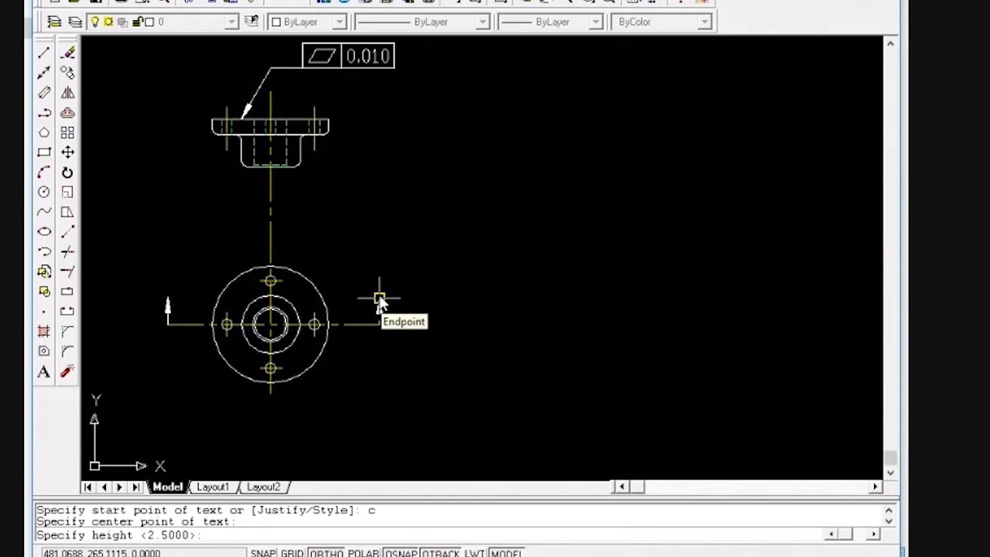
key("Return")
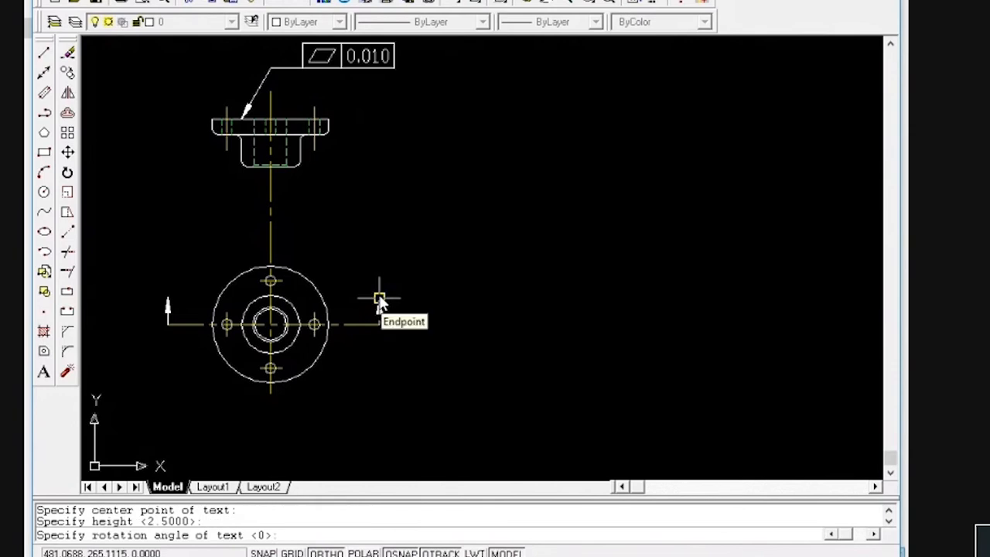
key("Return")
type("A")
key("Return")
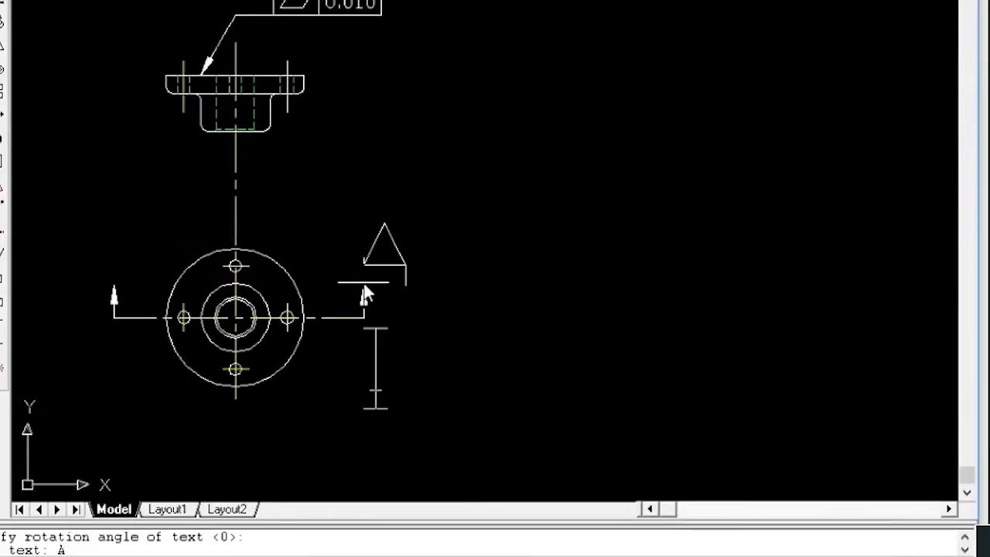
key("Return")
key("Escape")
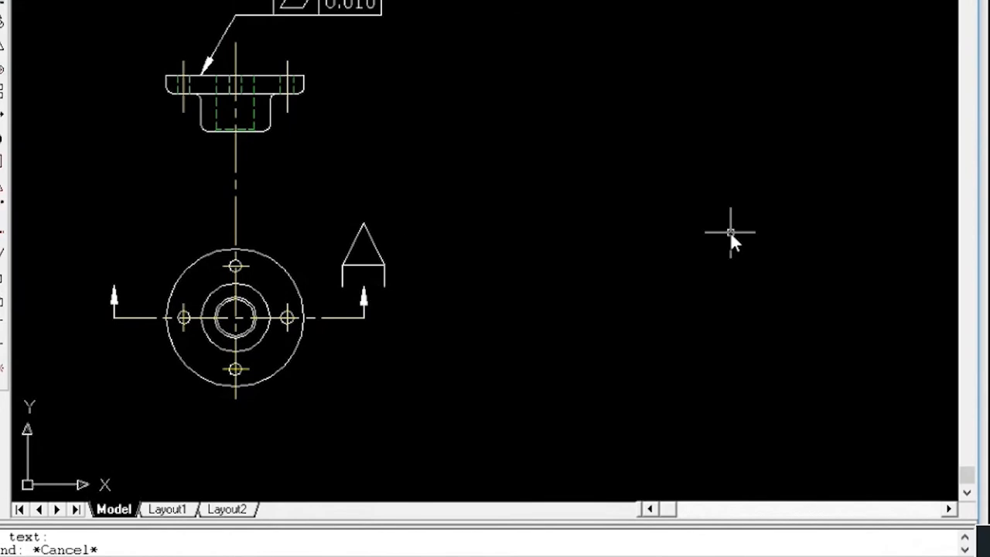
type("scale")
key("Return")
key("Escape")
key("Escape")
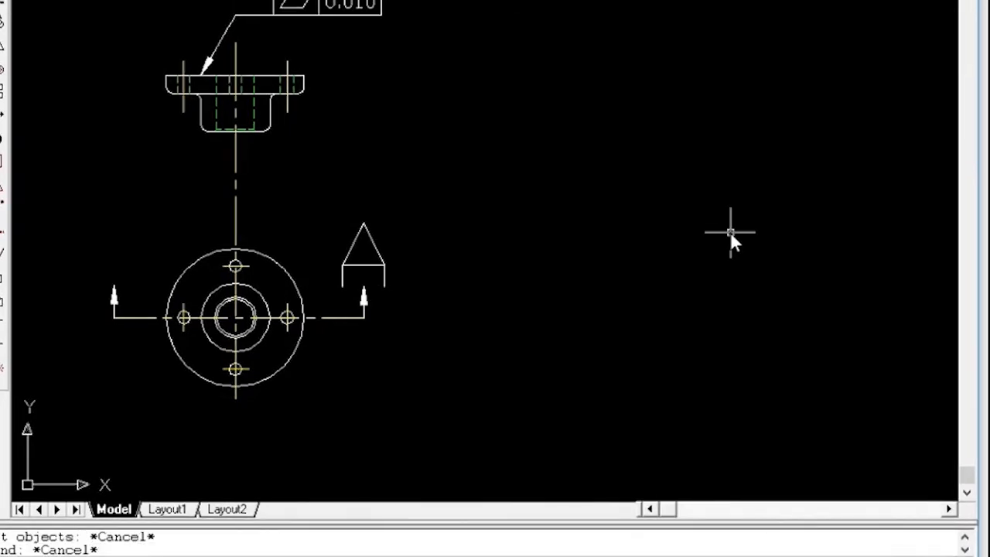
Set the height of the section letter A to 1 with the Change command, keeping its other properties
type("change")
key("Return")
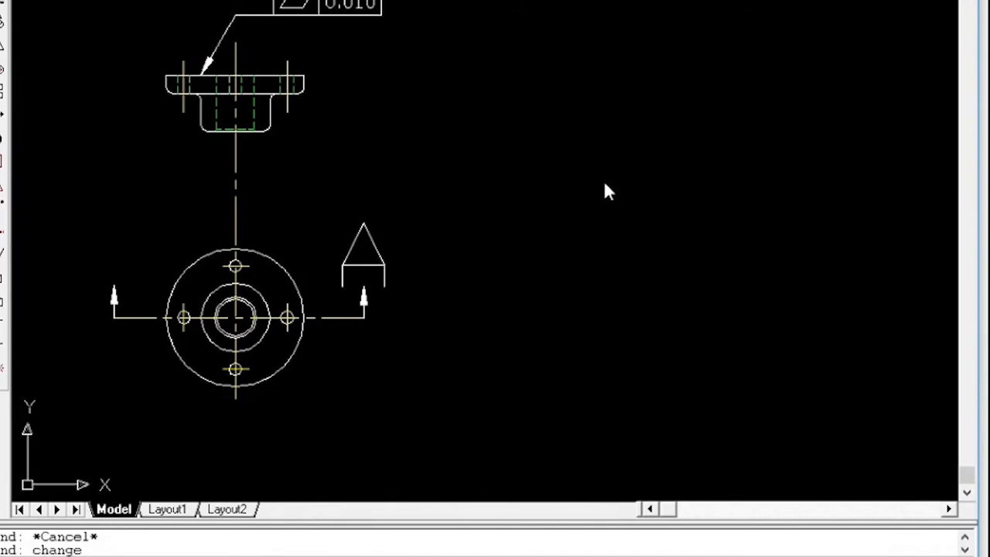
left_click(385, 261)
key("Return")
key("Return")
key("Return")
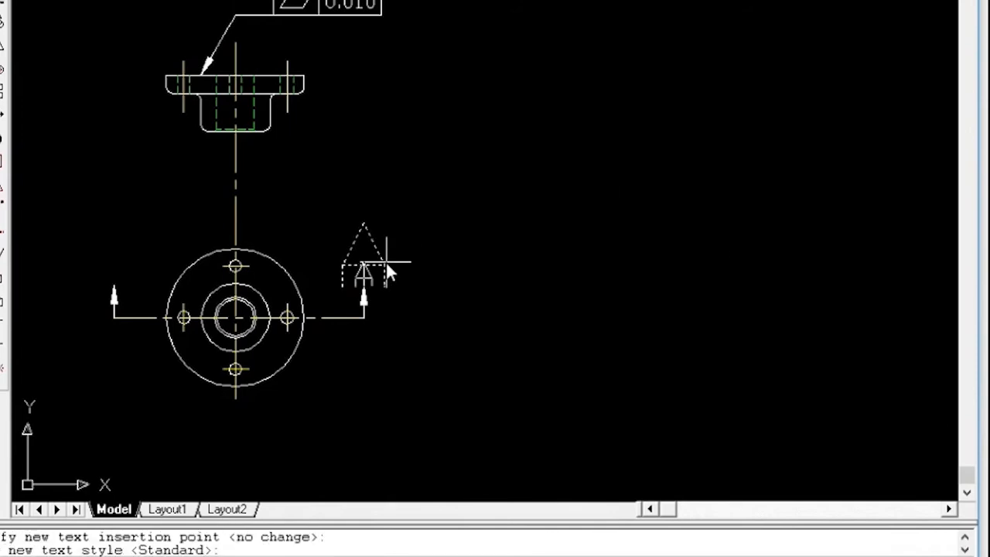
key("Return")
type("1")
key("Return")
key("Return")
key("Escape")
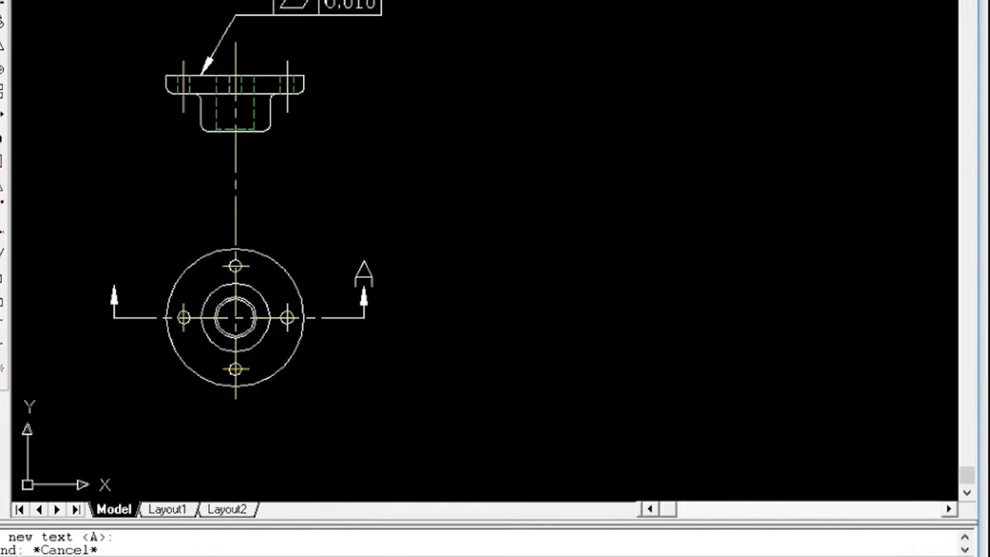
Move the section letter A slightly straight up to leave a gap above the right section arrow's tip
type("m")
key("Return")
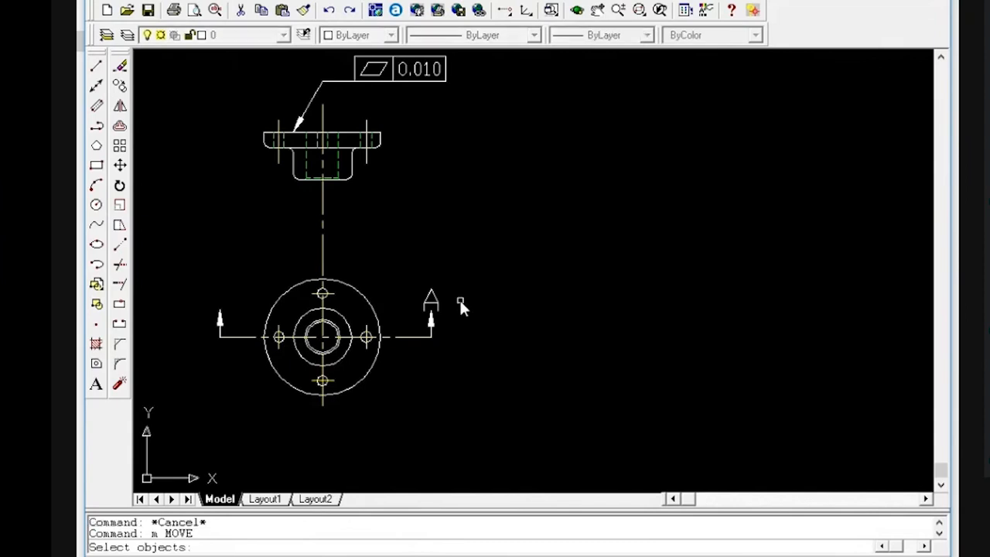
left_click(460, 302)
left_click(430, 297)
key("Return")
left_click(468, 303)
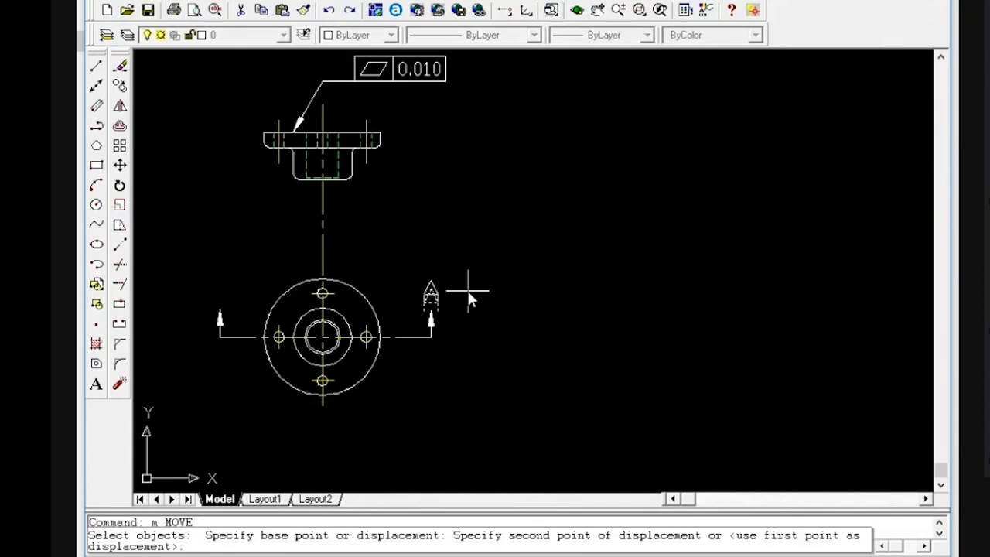
left_click(469, 292)
Copy the section letter A horizontally to sit above the left section arrow
type("cp")
key("Return")
left_click(470, 298)
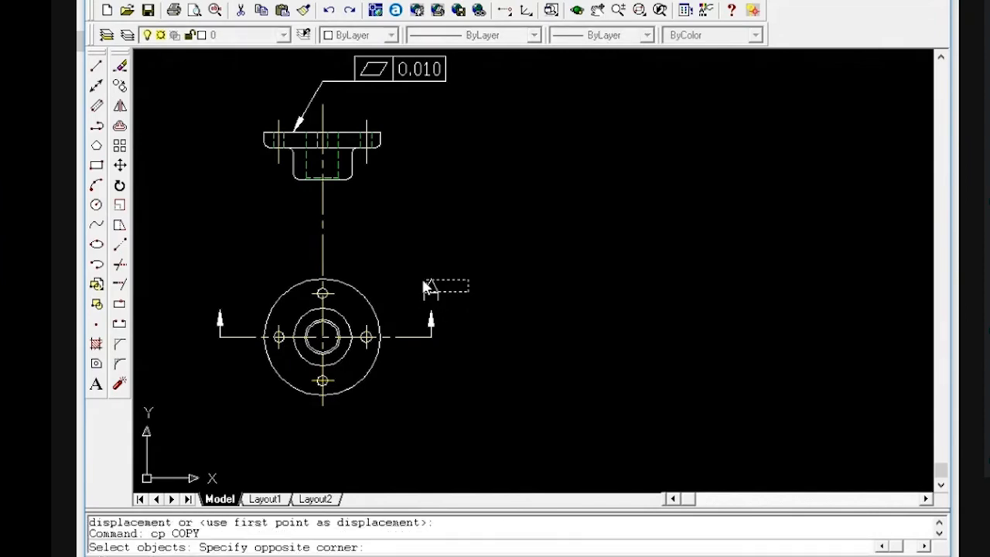
left_click(424, 283)
key("Return")
left_click(754, 389)
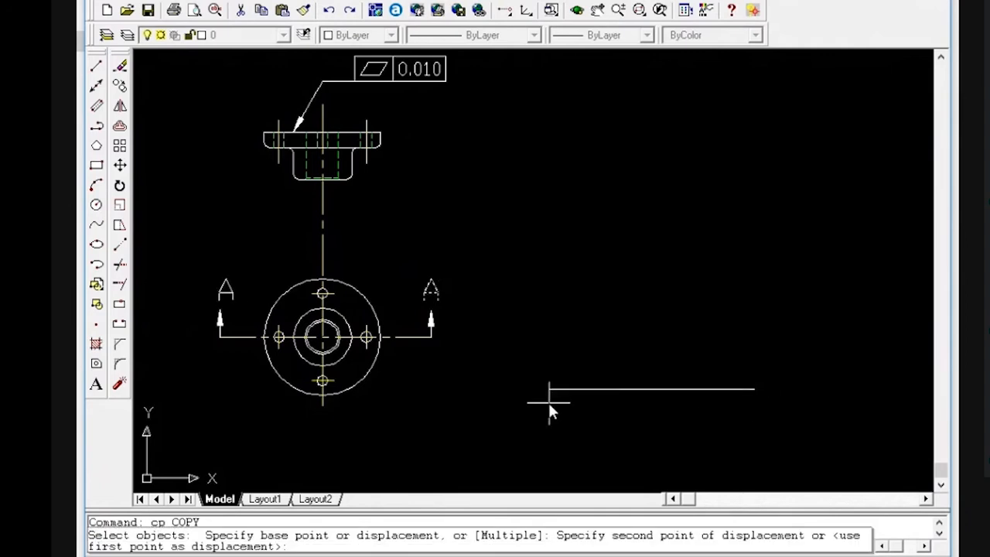
left_click(544, 402)
key("Escape")
key("Escape")
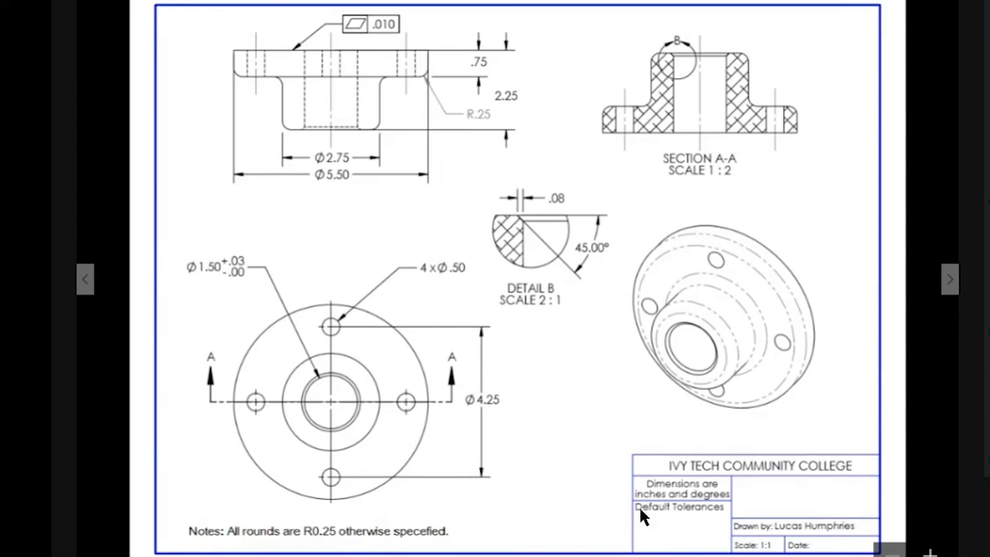
Switch from the reference drawing back to the flange drawing in AutoCAD
key("alt+Tab")
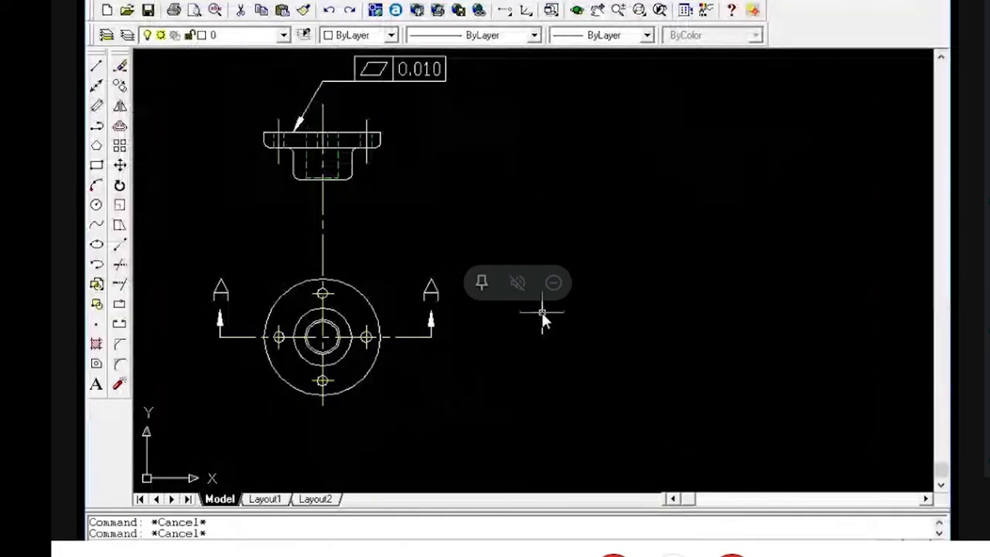
Enter dimensioning mode and try to set the tolerance variable with the name tolp
type("dim")
key("Return")
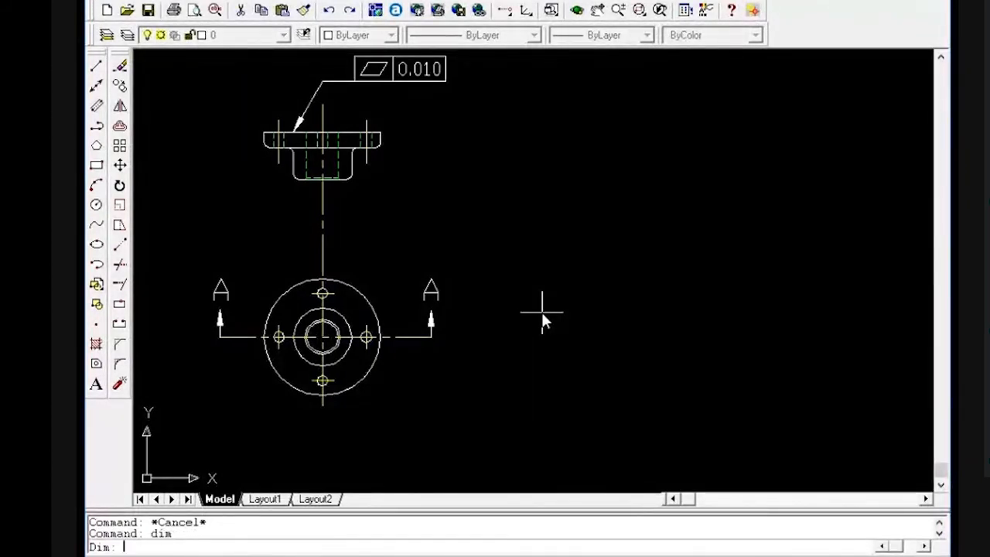
type("tolp")
key("Return")
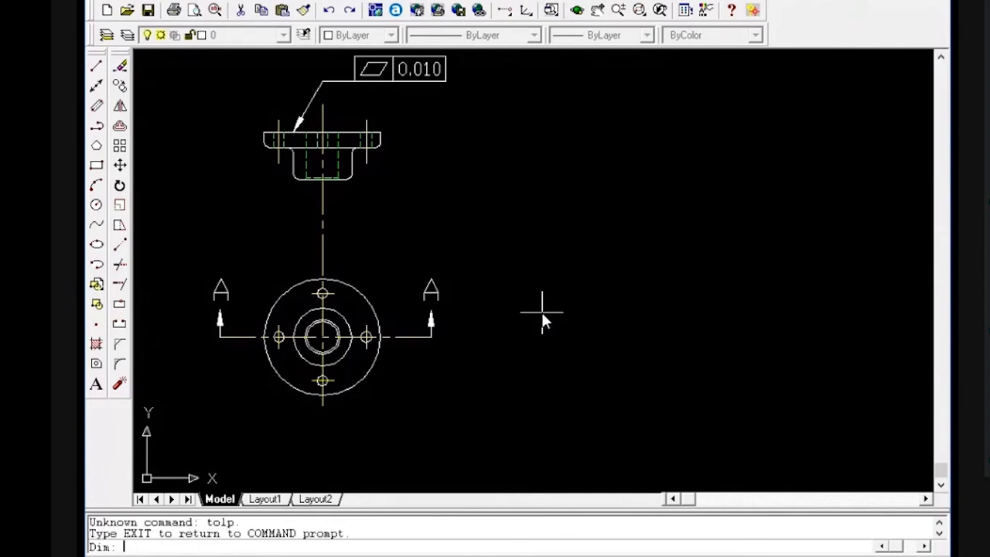
type("dimtol")
key("BackSpace")
key("BackSpace")
key("BackSpace")
key("BackSpace")
key("BackSpace")
key("BackSpace")
Look up the dimension variables beginning with DIMT in the help index and close the help
type("?")
key("Return")
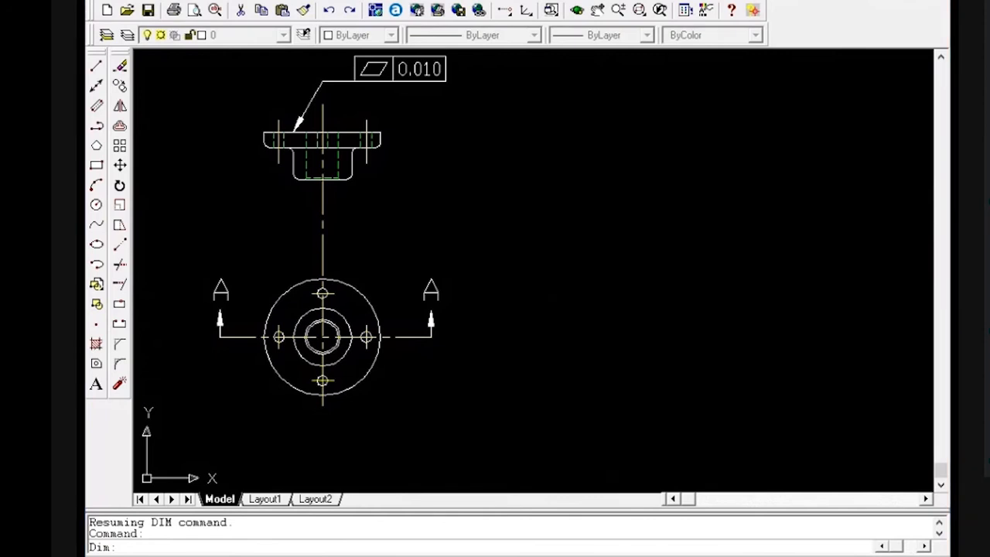
key("F1")
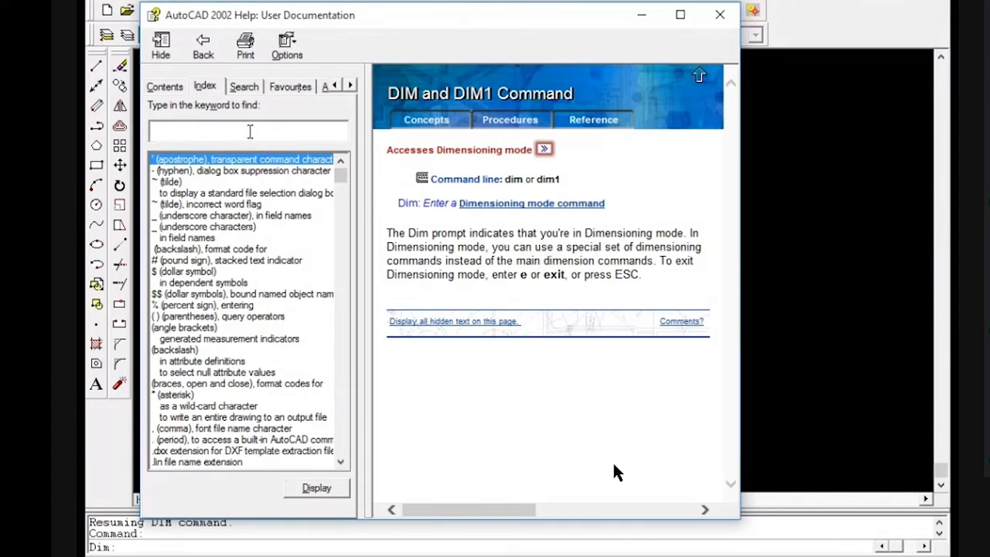
type("dim")
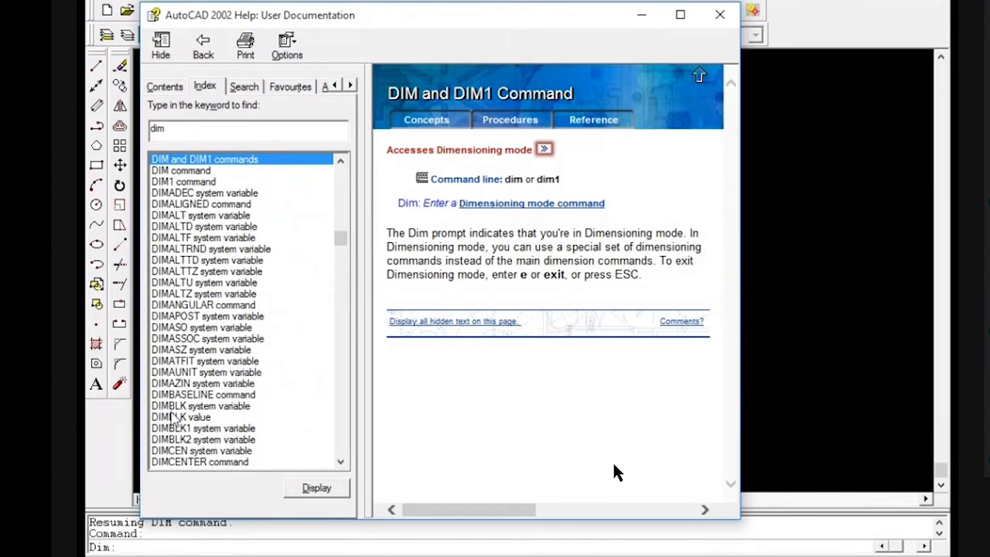
left_click_drag(340, 238, 286, 260)
scroll(286, 259, "up", 10)
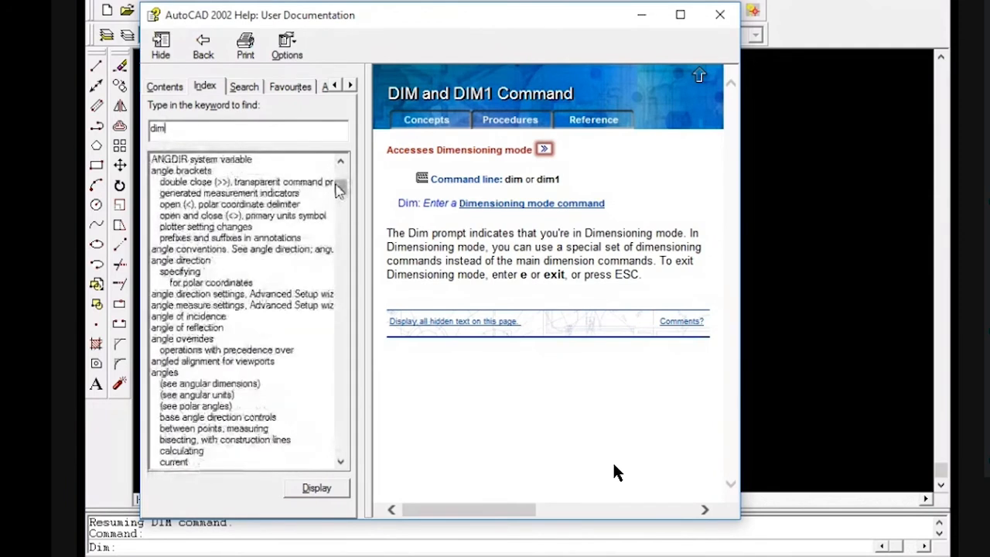
left_click_drag(340, 189, 341, 170)
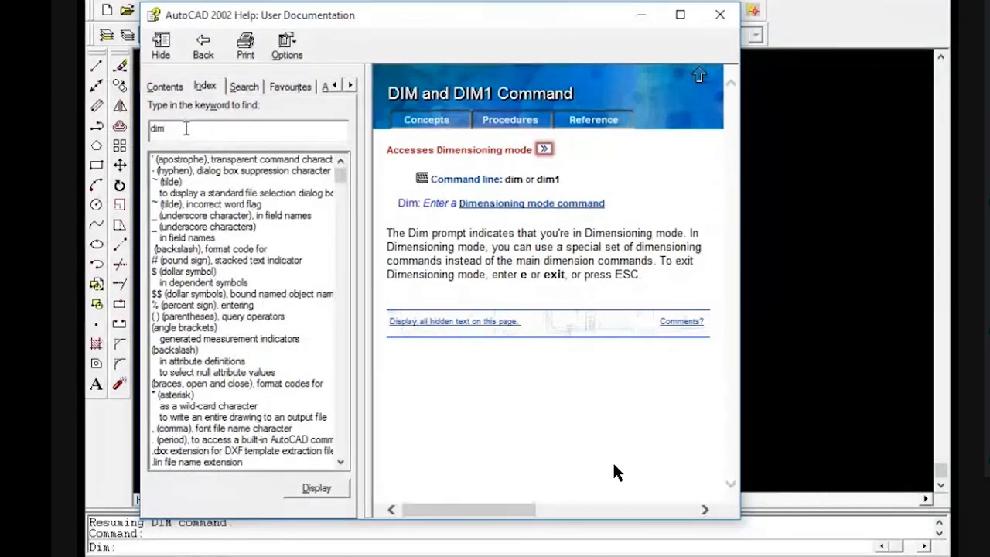
type("t")
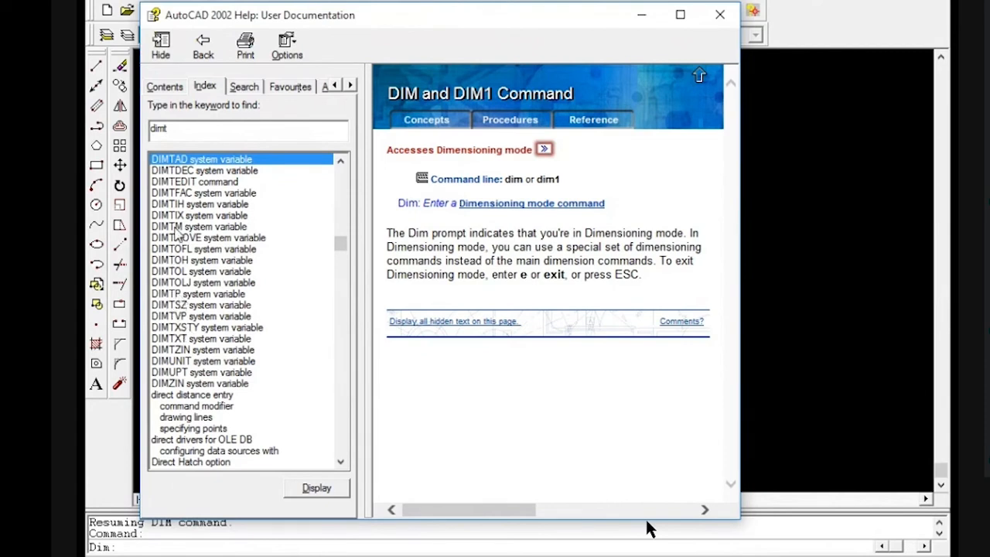
left_click(720, 14)
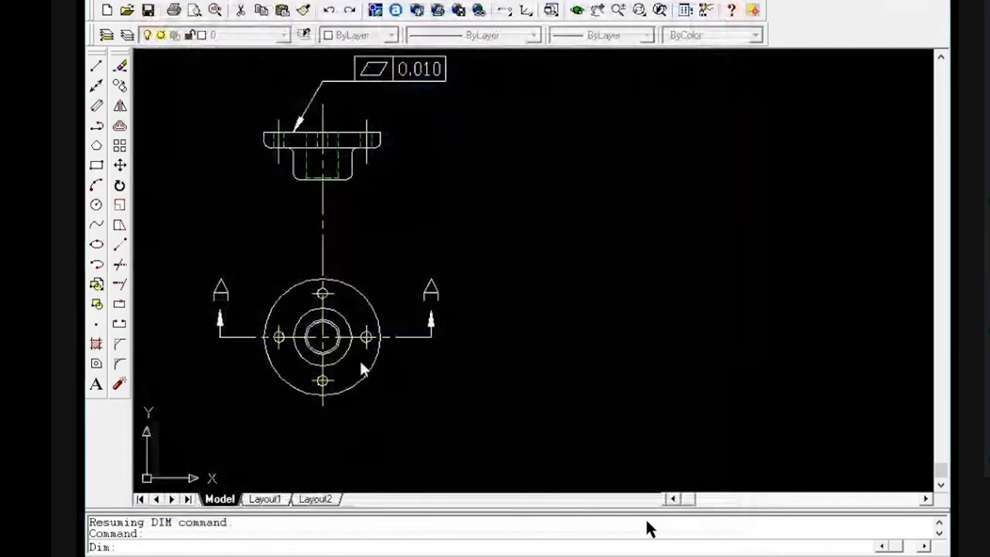
Set the plus tolerance variable DIMTP to 0.03 and the minus tolerance variable DIMTM to 0.00
type("dimtp")
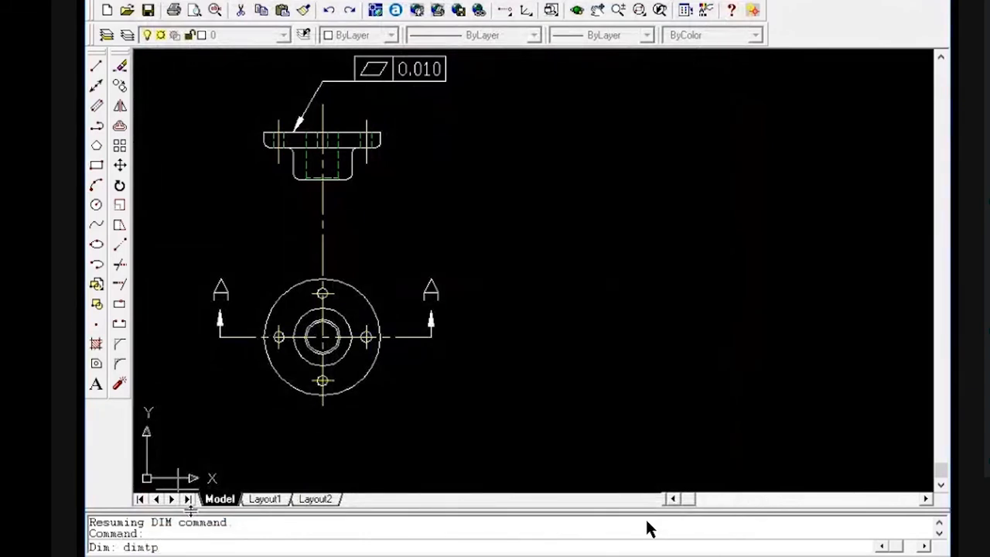
key("Return")
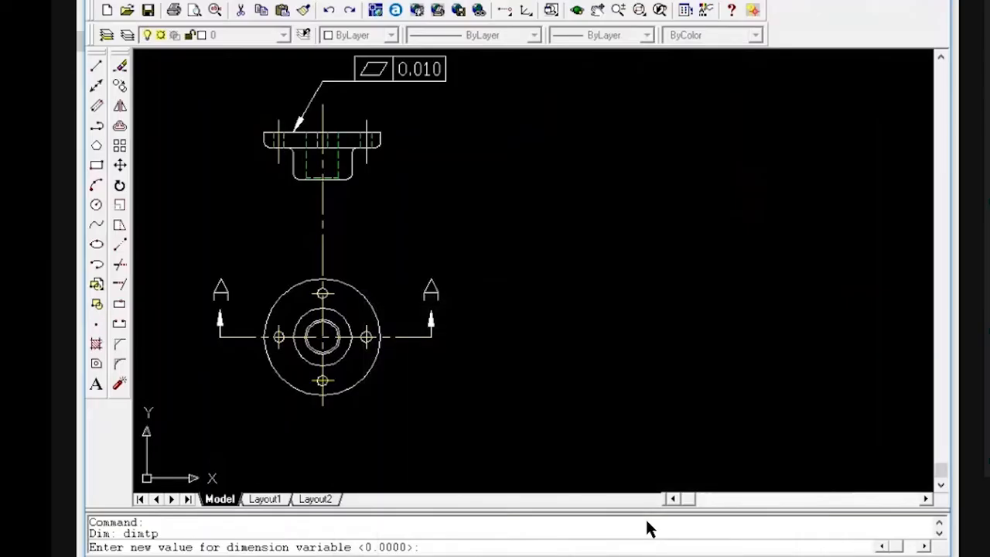
type("0.03")
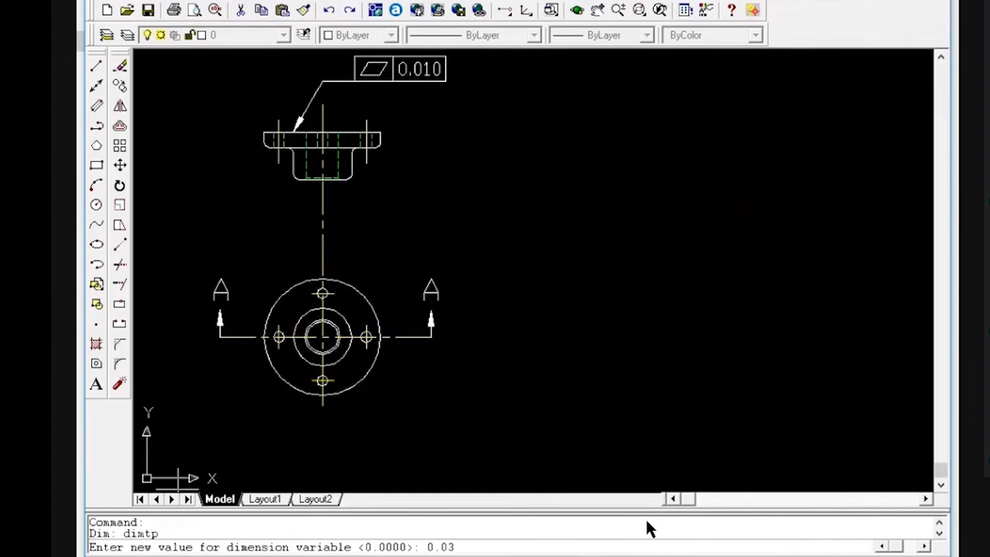
key("Return")
type("dim")
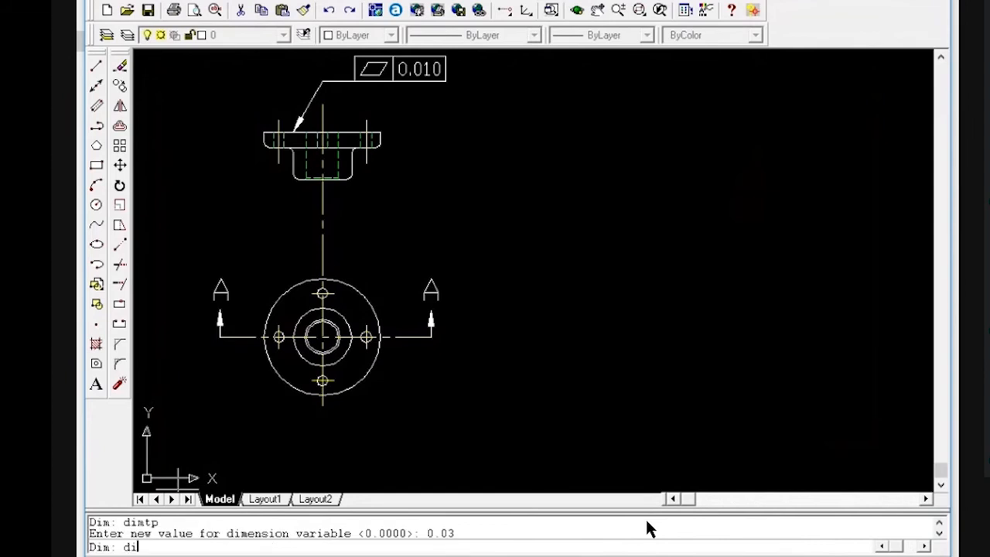
type("tm")
key("Return")
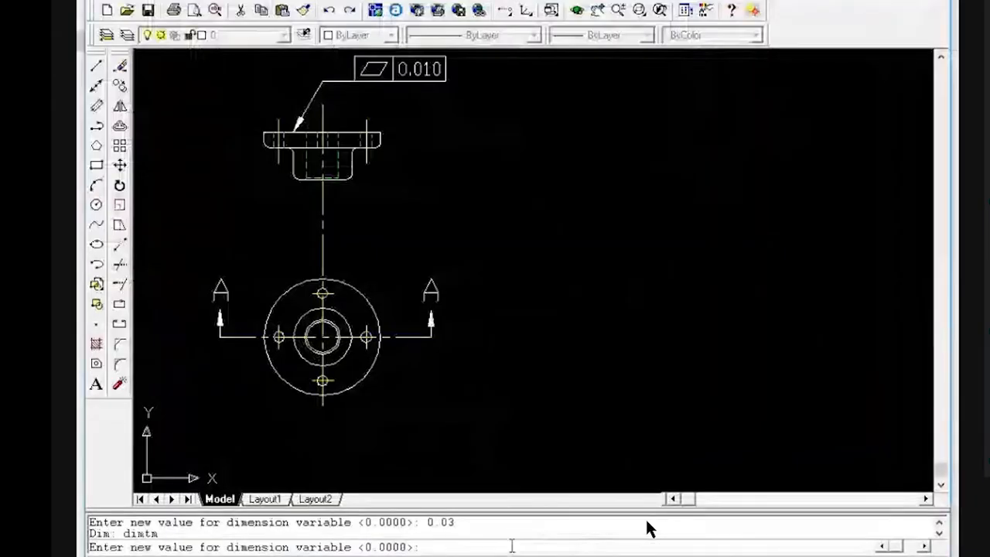
type("0.00")
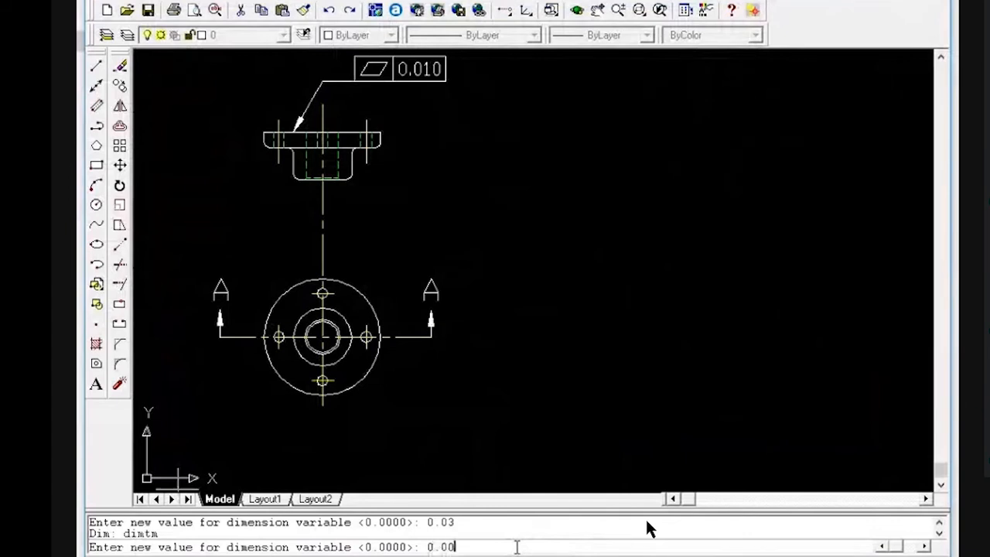
key("Return")
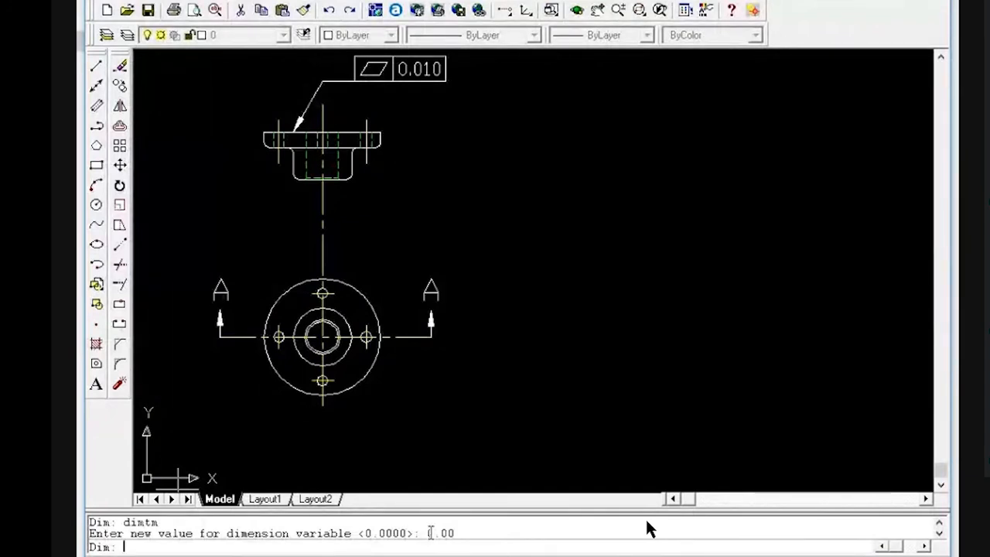
type("dim")
key("BackSpace")
key("BackSpace")
key("BackSpace")
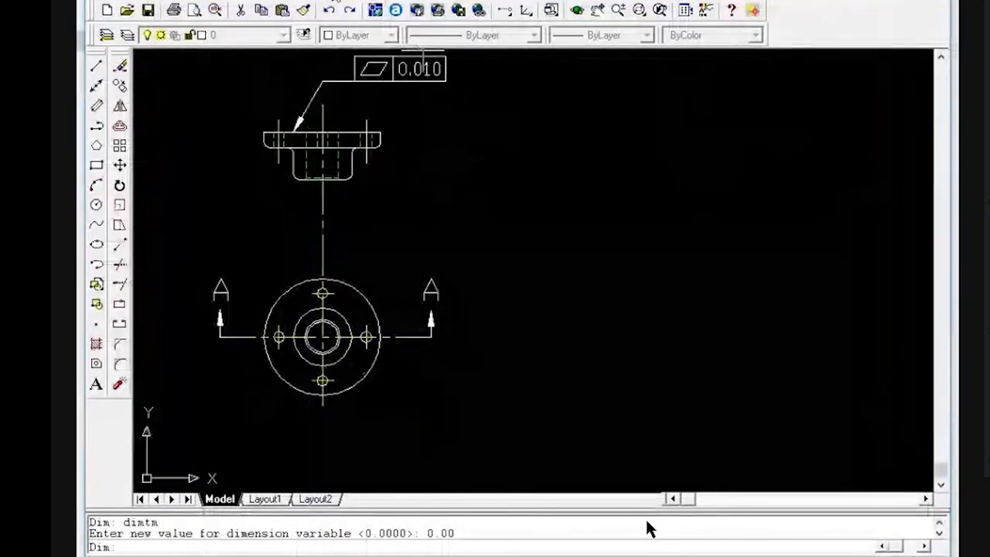
Add a diameter dimension to the central bore in the circular view, with its text above and left of the flange
left_click(370, 1)
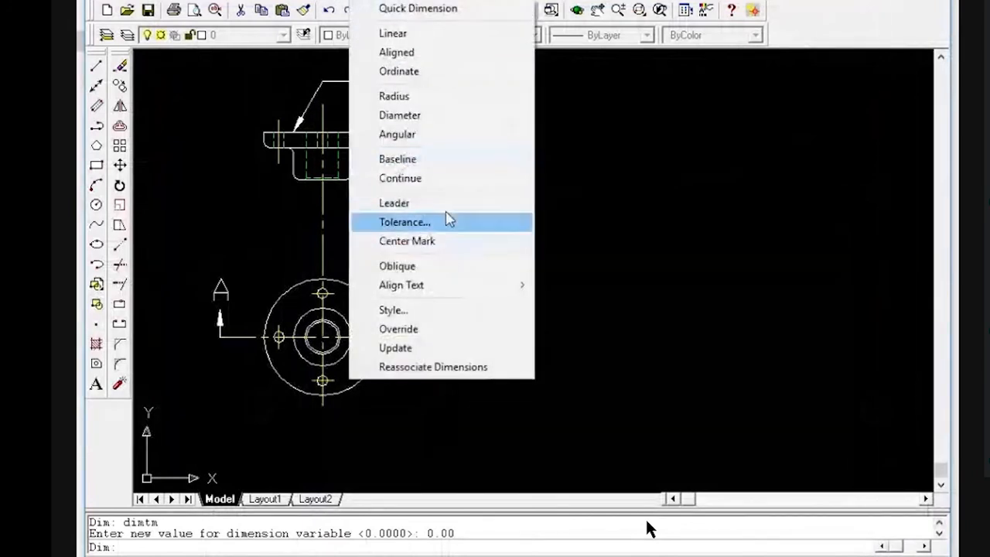
left_click(434, 116)
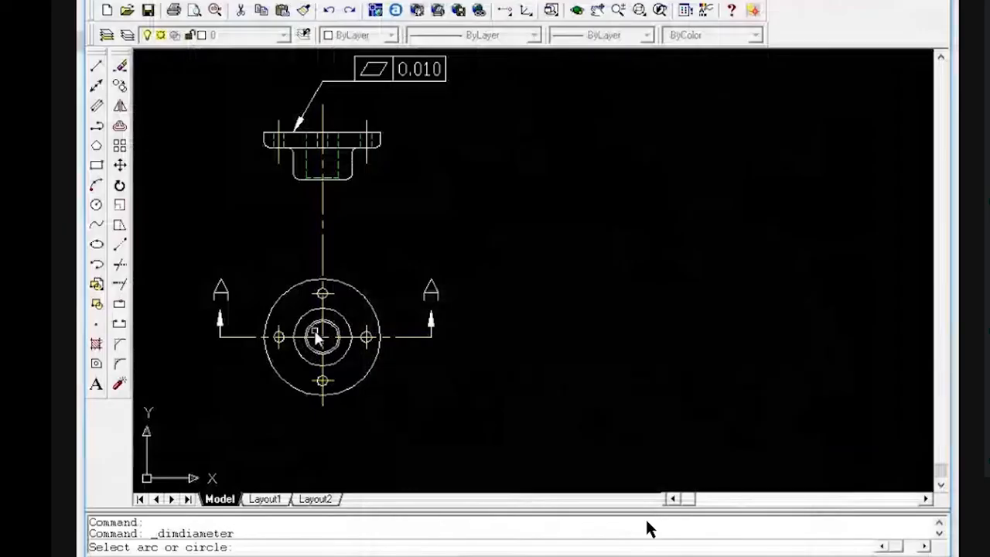
left_click(314, 328)
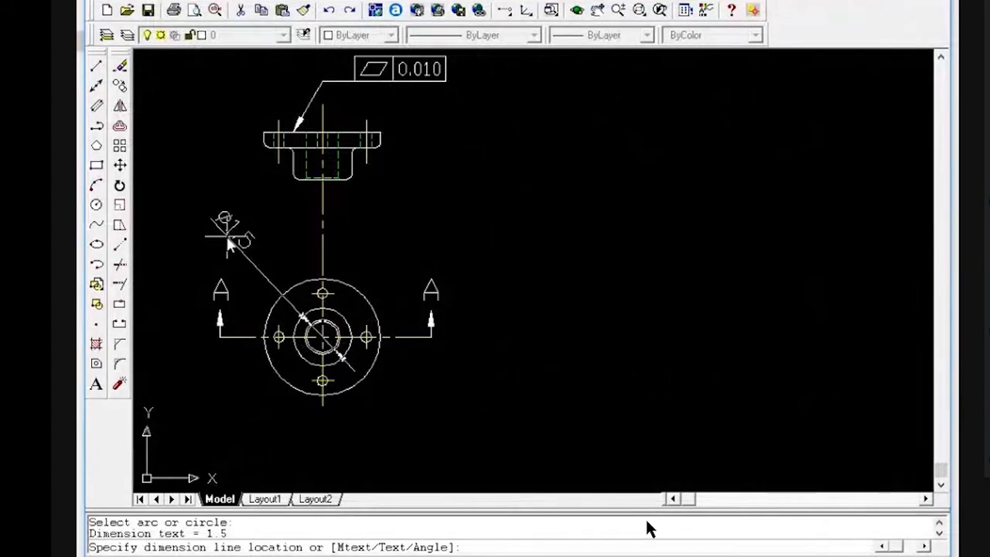
left_click(224, 233)
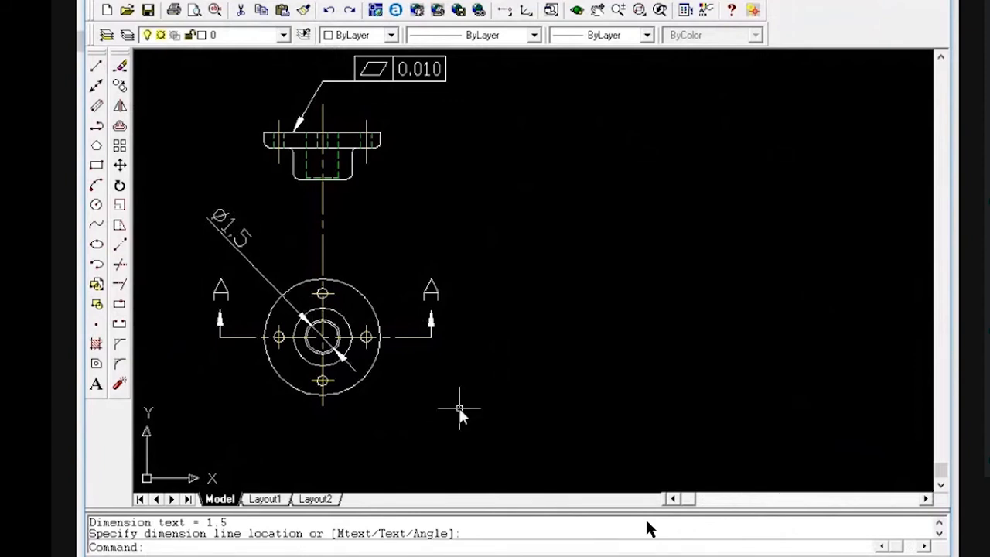
Re-enter dimensioning mode and browse the help index for the dimension variables starting with DIM
type("dim")
key("Return")
type("?")
key("Return")
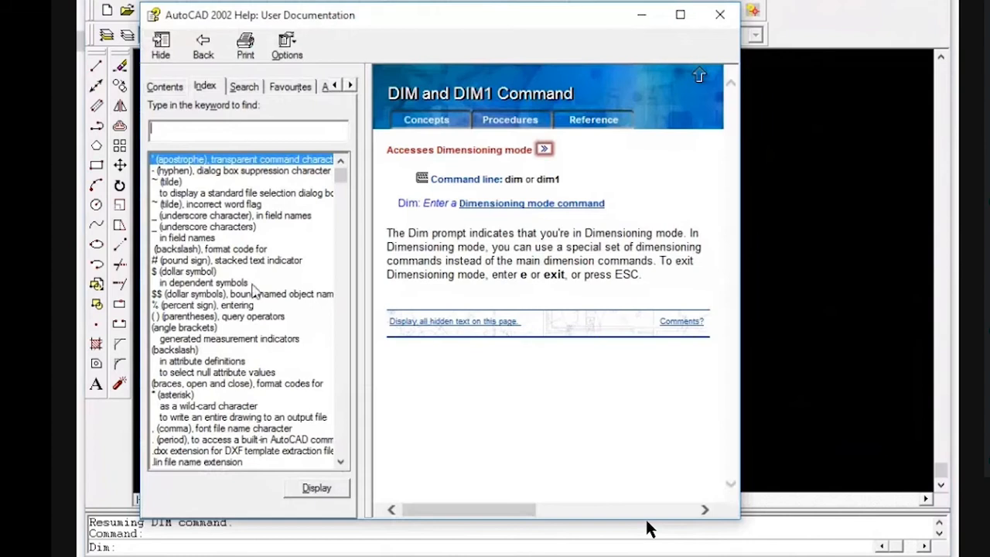
type("dim")
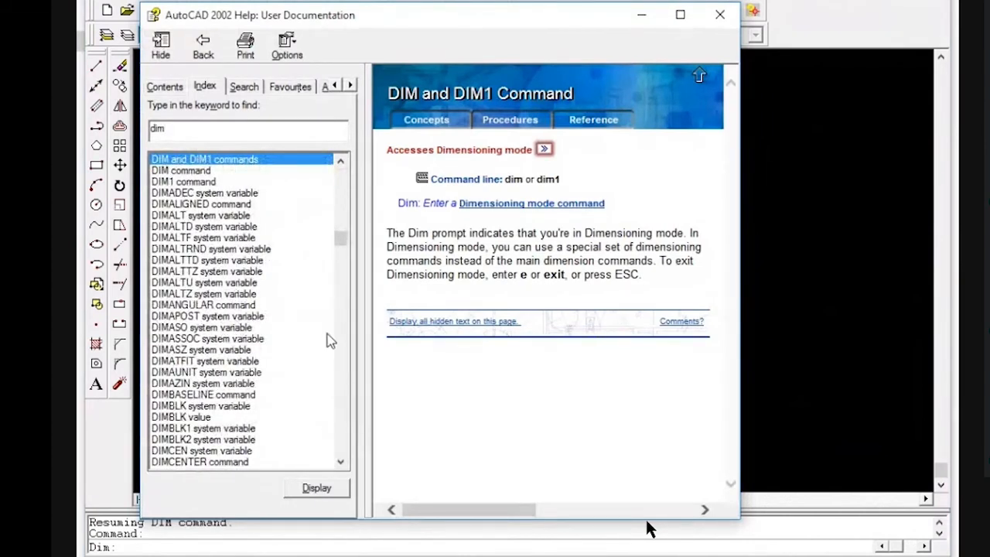
left_click(341, 462)
left_click(341, 462)
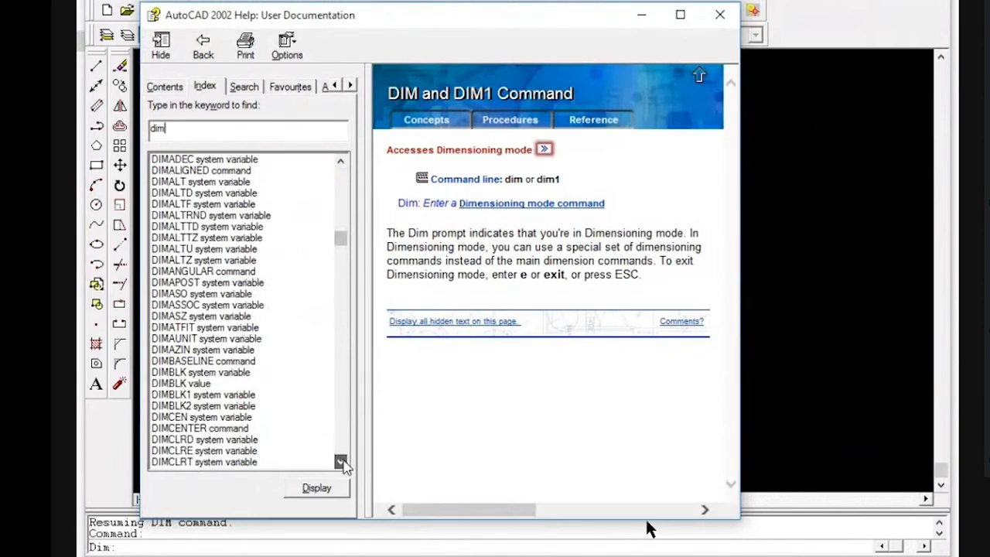
left_click(341, 462)
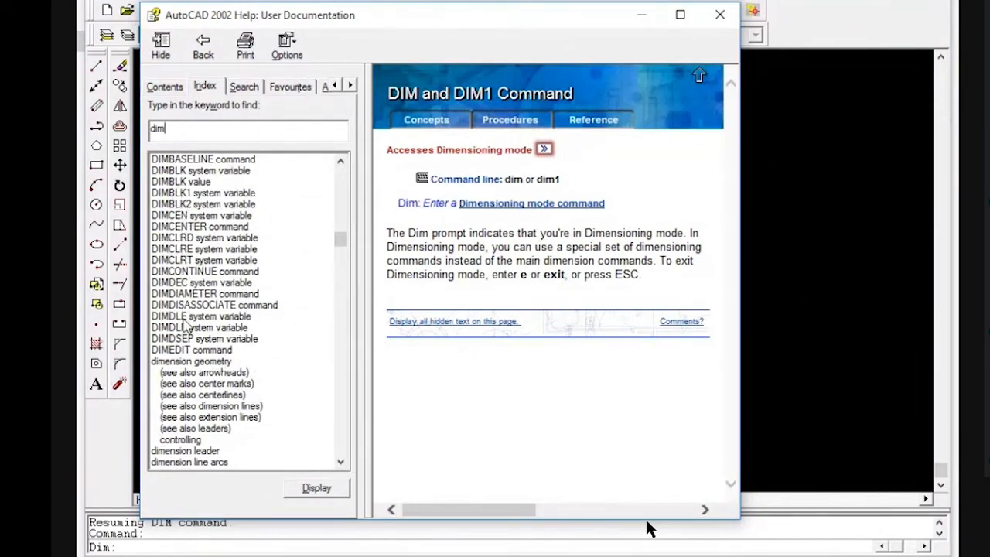
left_click(341, 463)
left_click(341, 462)
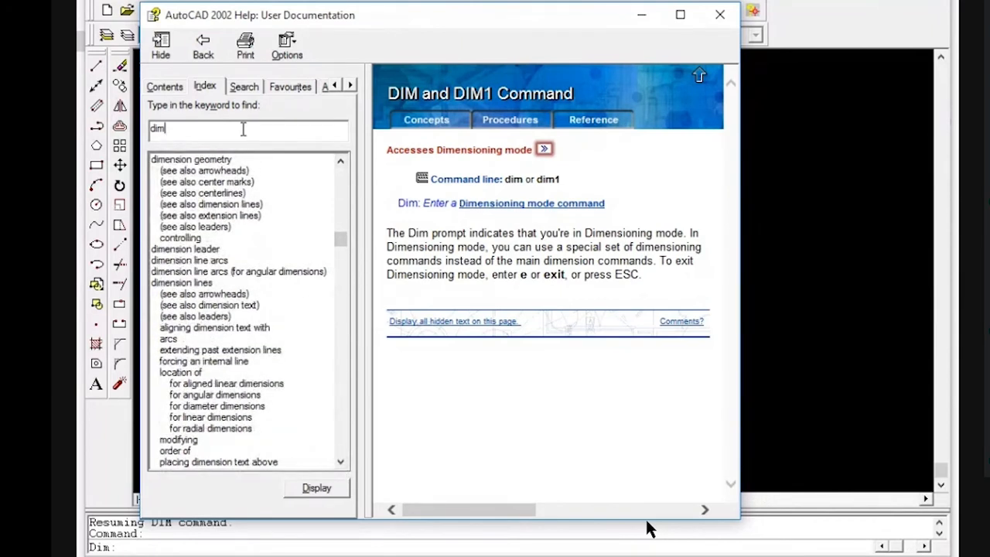
Read the help topic on the DIMTOL system variable and close the help
type("to")
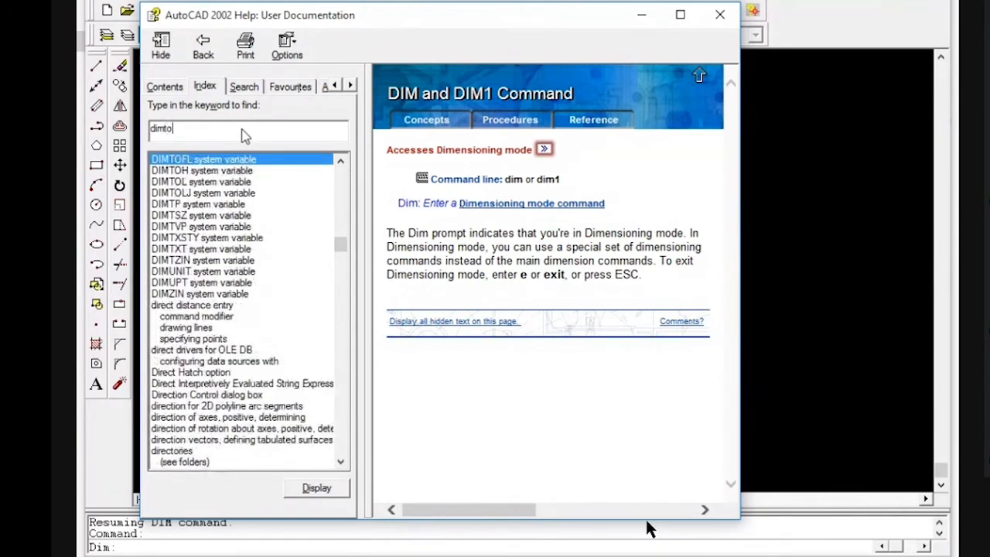
left_click(176, 182)
double_click(176, 182)
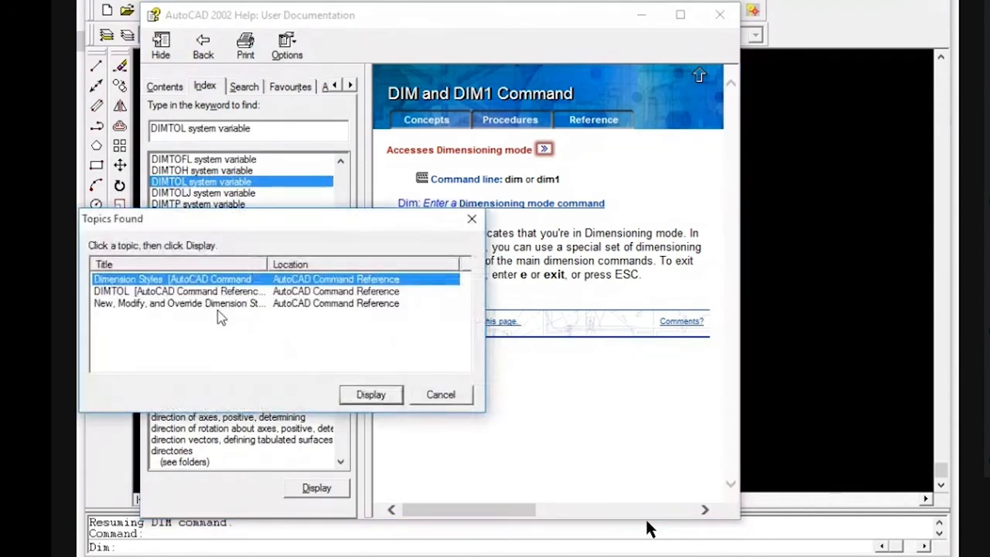
left_click(168, 296)
double_click(168, 296)
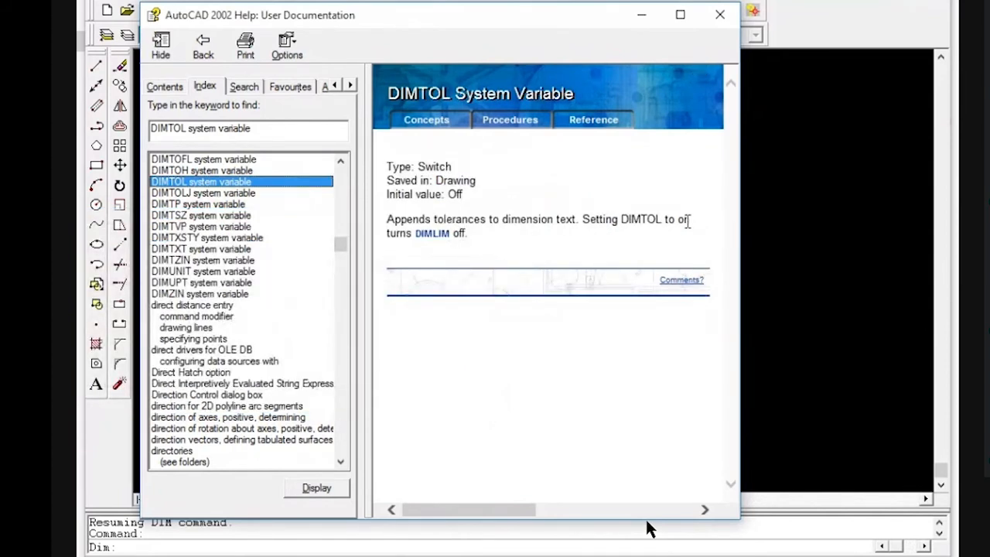
left_click(720, 15)
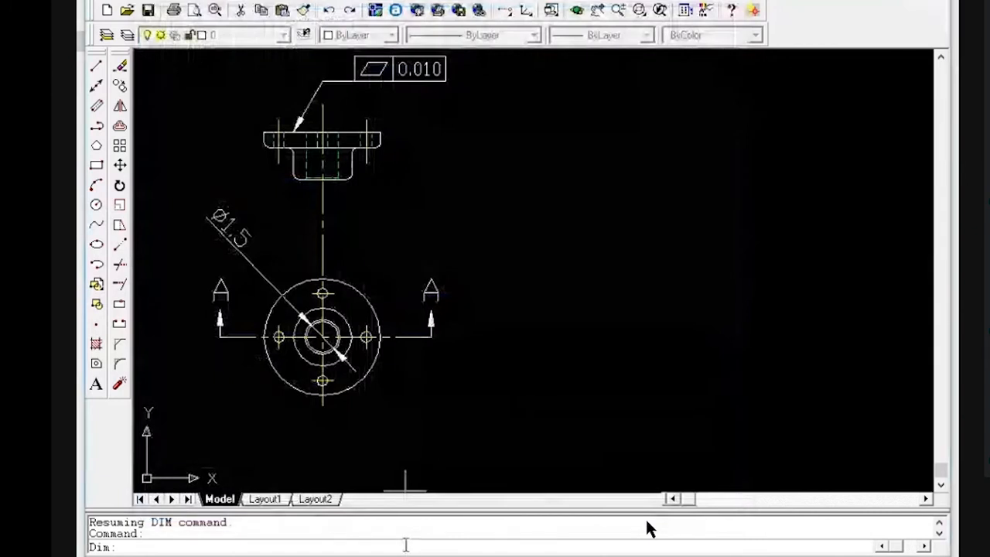
Turn on DIMTOL and update all objects so the bore's diameter dimension carries its tolerances
type("dimtol")
key("Return")
type("on")
key("Return")
type("upd")
key("Return")
type("all")
key("Return")
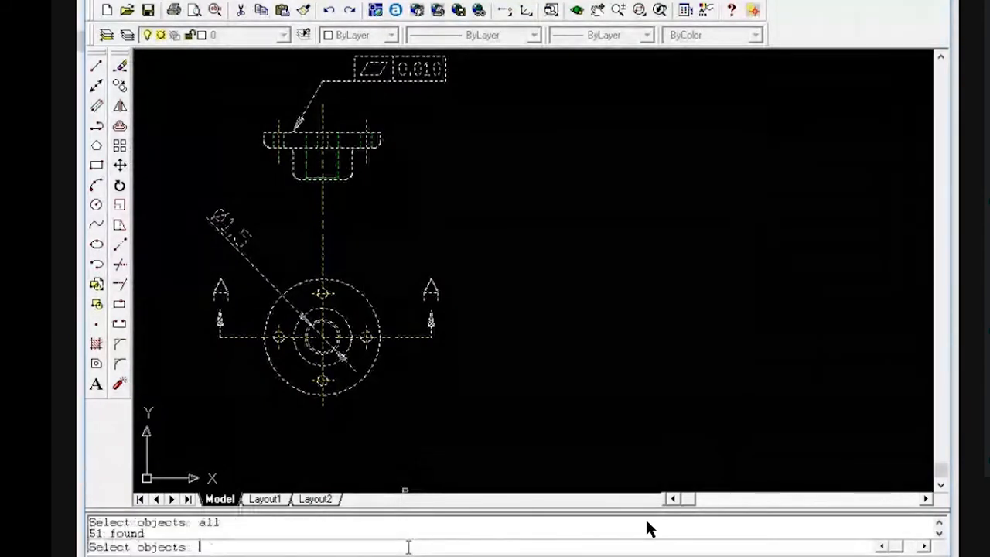
key("Return")
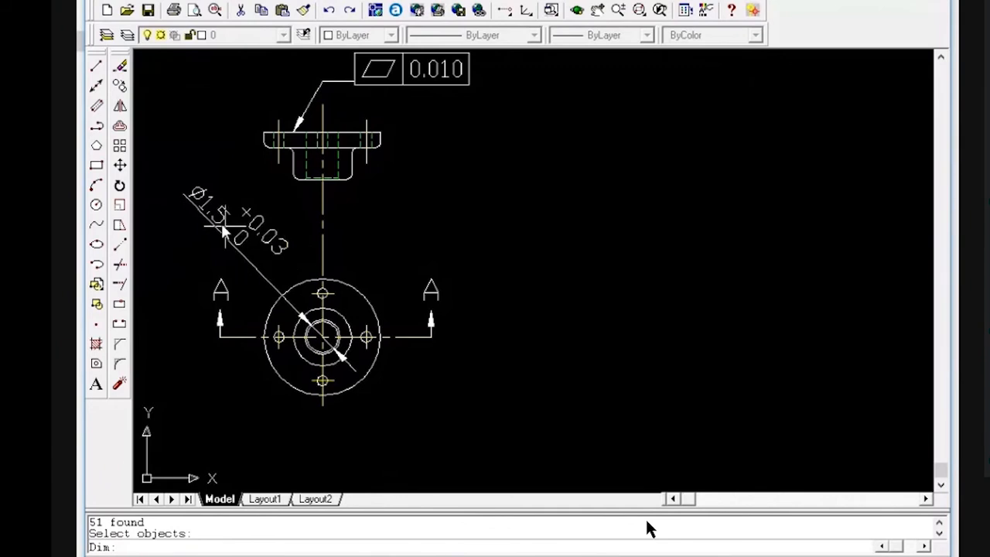
Turn on the dimension variables TOH and TIH for horizontal text outside and inside the extension lines
type("t")
type("e")
type("h")
key("Return")
type("on")
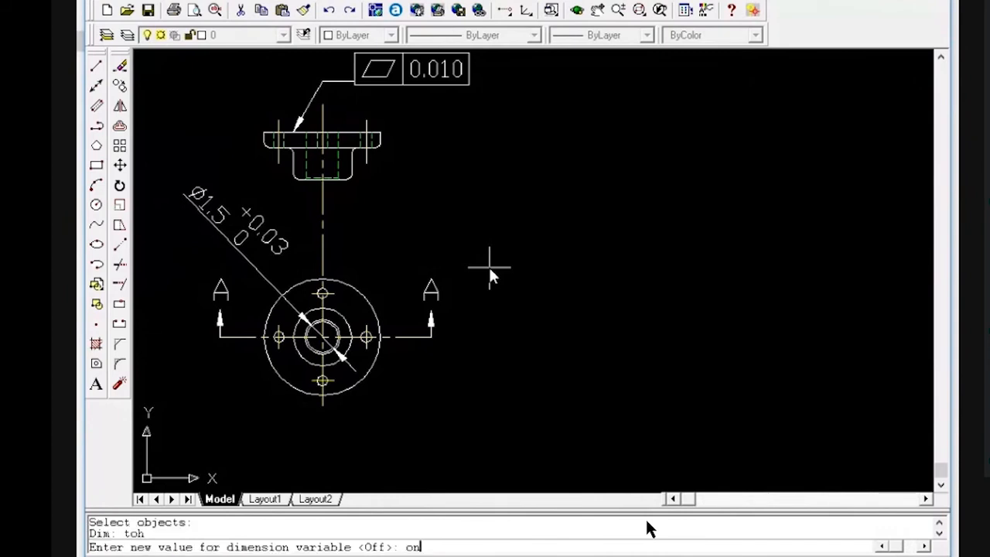
key("Return")
type("tih")
key("Return")
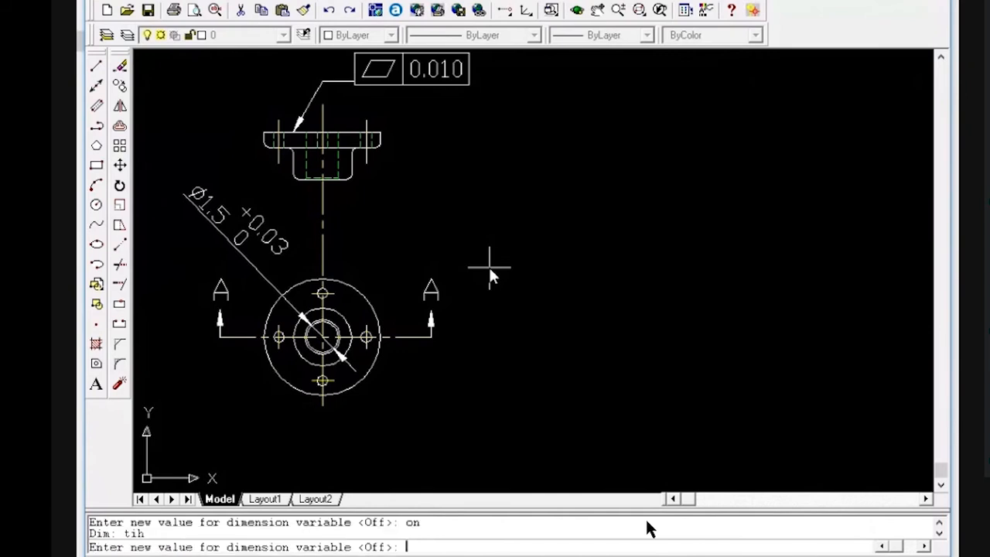
type("on")
key("Return")
Update all objects to apply the horizontal text setting to the diameter dimension
type("upd")
key("Return")
type("all")
key("Return")
key("Return")
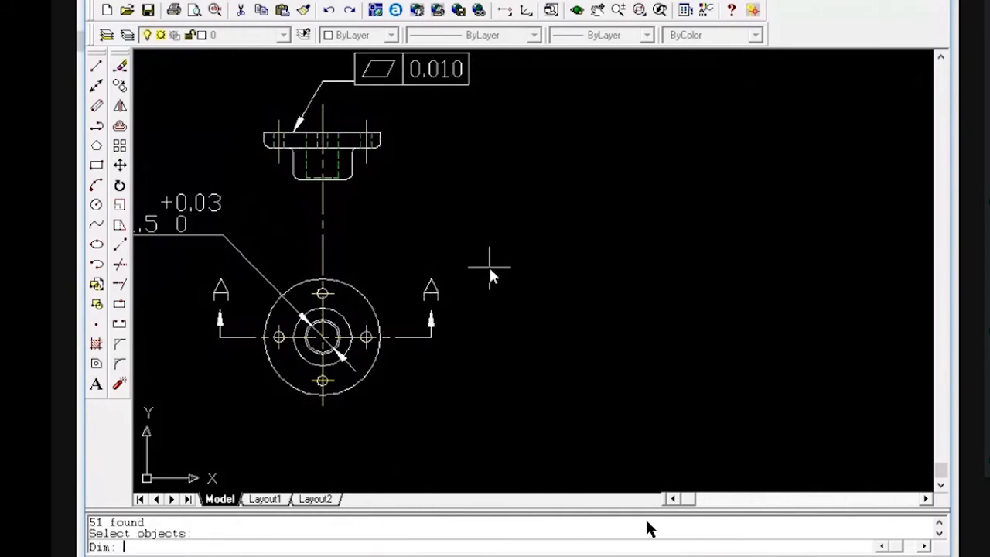
Add a diameter dimension to the flange's outer circle, placing the text above and to the right of the circular view
scroll(465, 252, "down", 3)
scroll(449, 265, "up", 3)
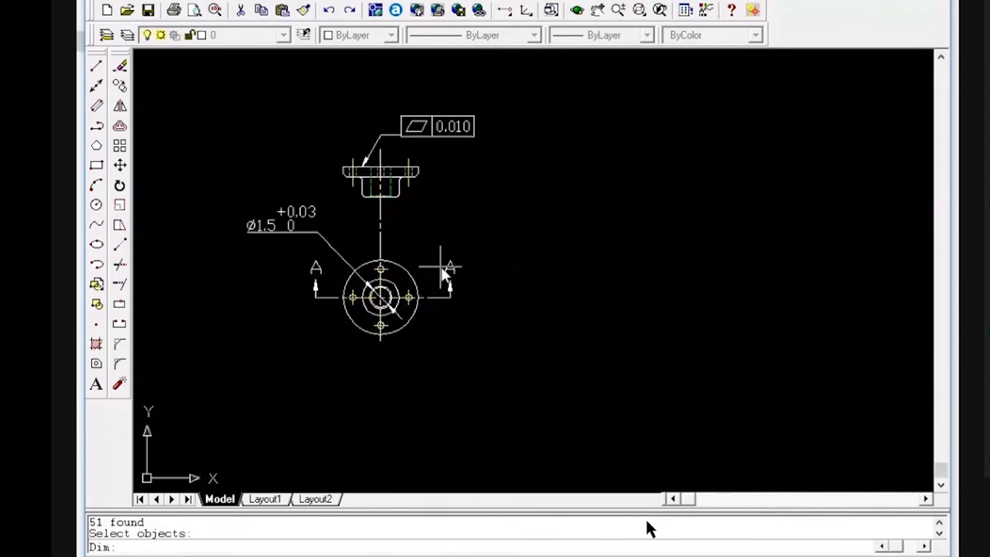
scroll(266, 213, "up", 1)
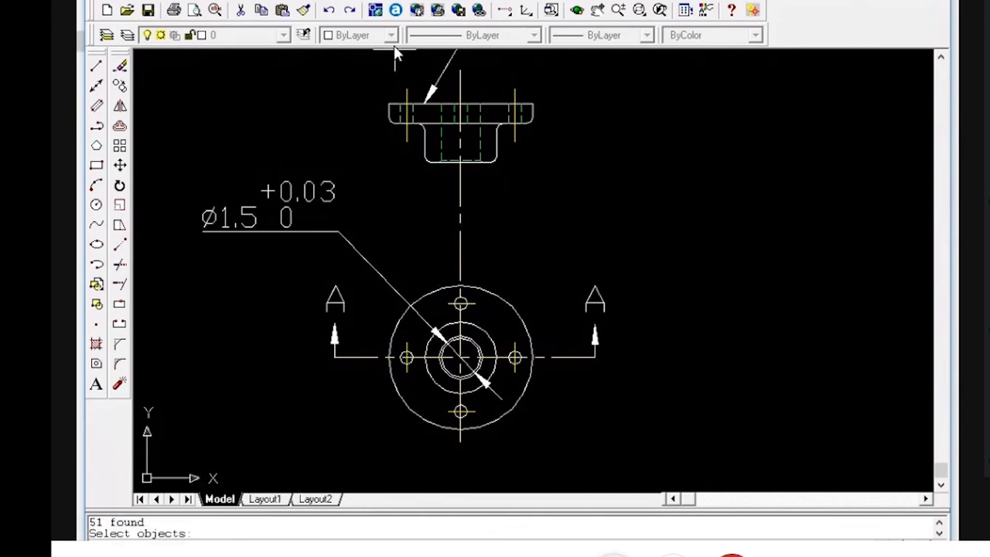
left_click(396, 2)
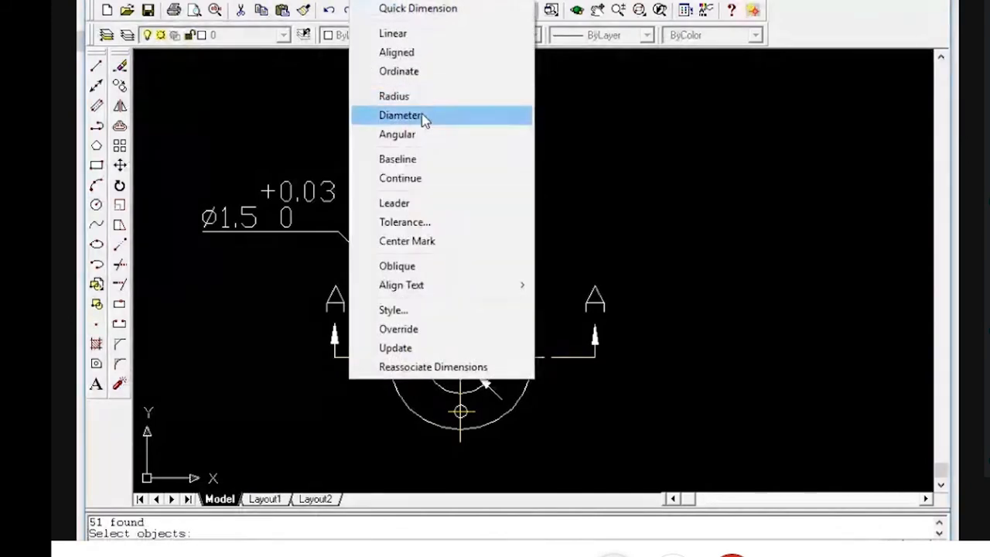
left_click(423, 115)
left_click(508, 303)
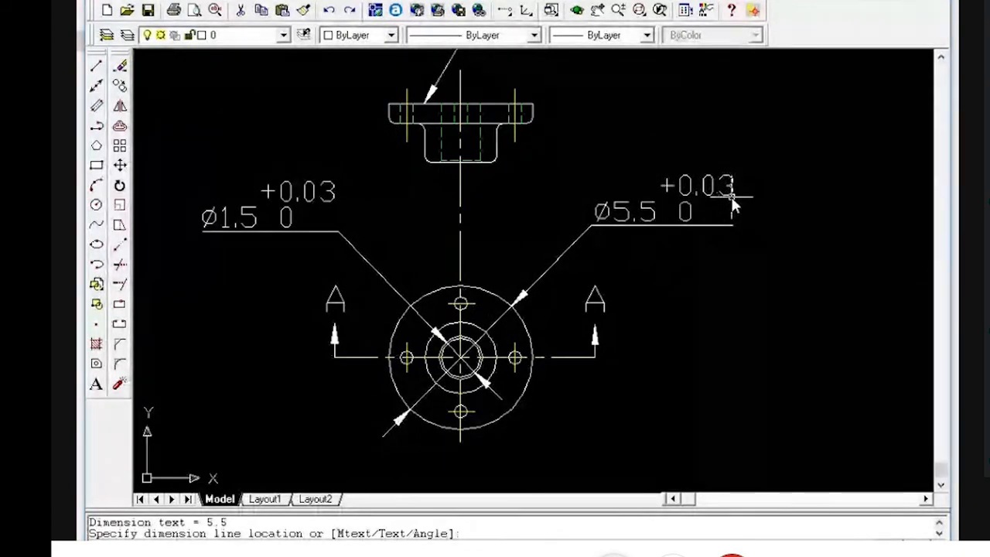
left_click(652, 227)
Erase the toleranced diameter dimension on the flange's outer circle
type("e")
key("Return")
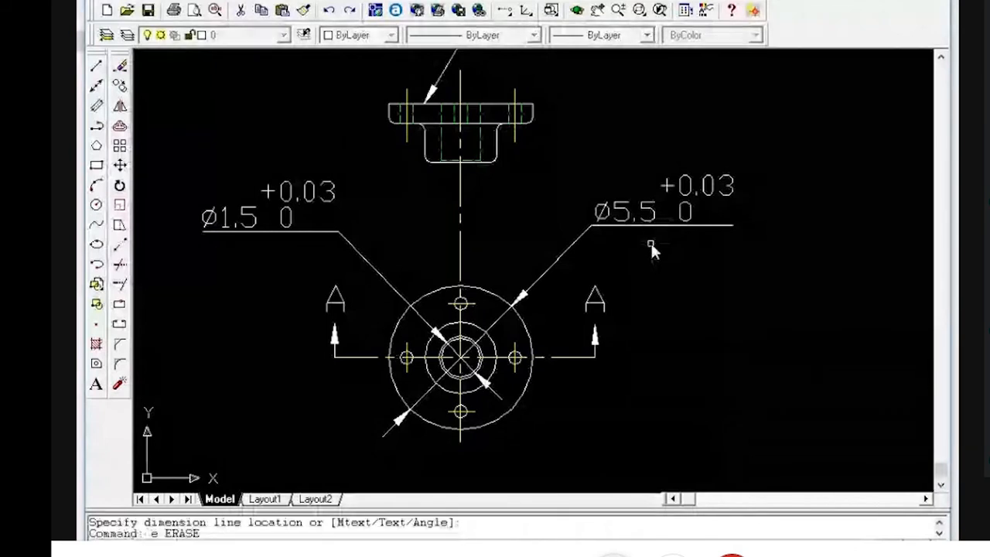
left_click(650, 241)
left_click(613, 219)
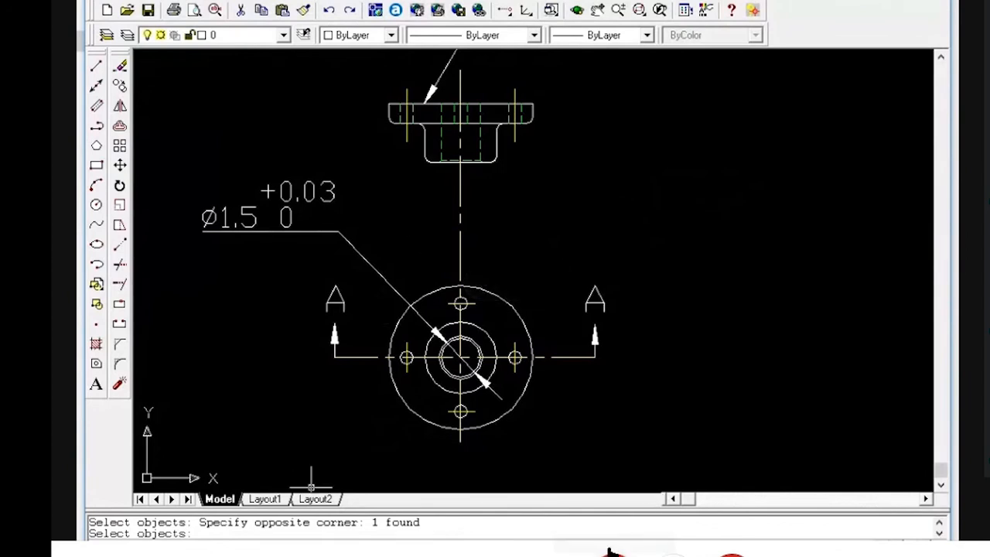
key("Return")
Turn off the DIMTOL dimension variable
type("dim")
key("Return")
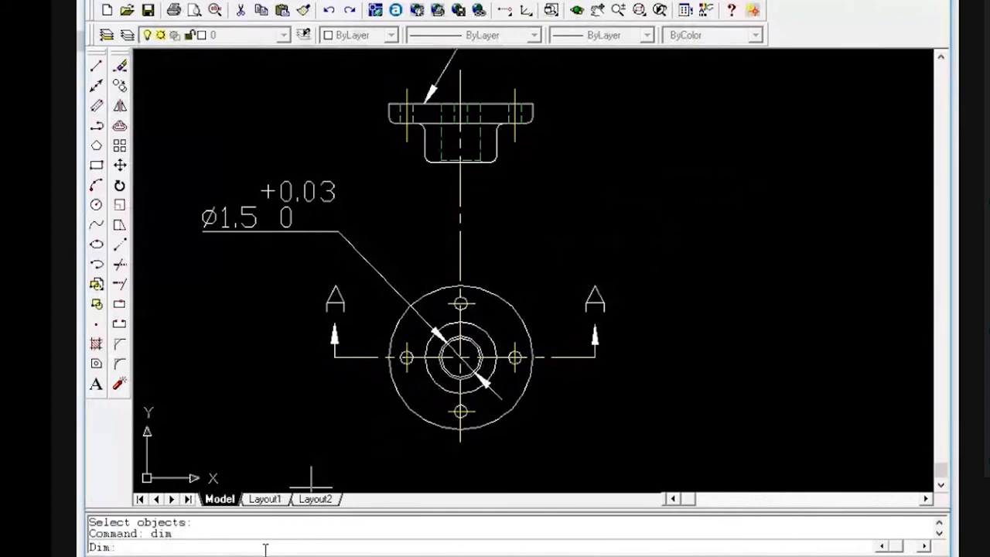
type("dimtol")
key("Return")
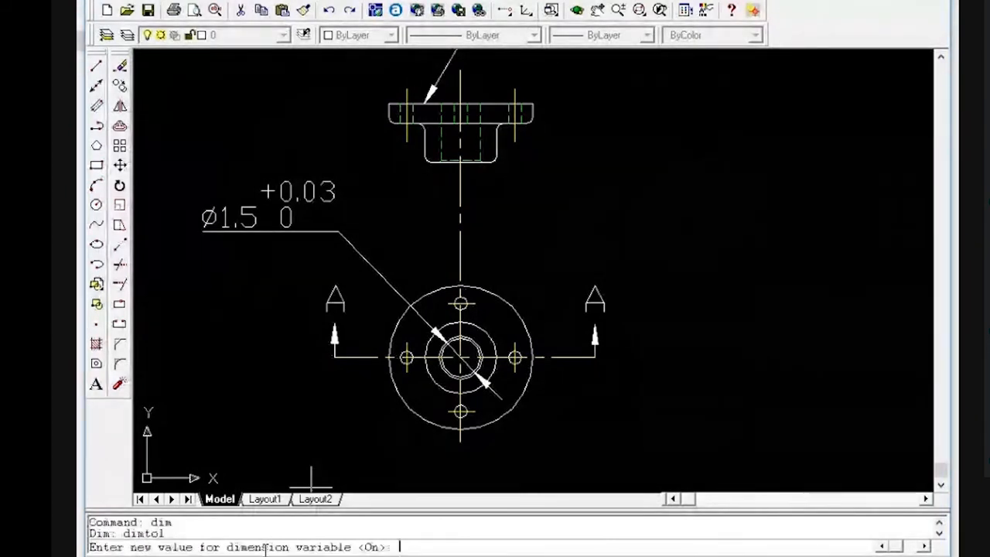
type("of")
key("Return")
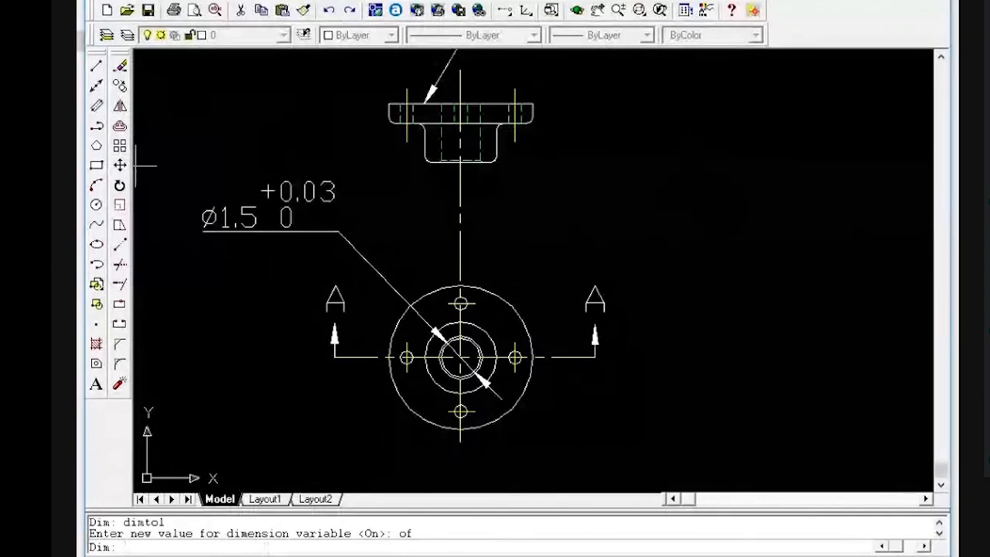
Dimension the outer circle's diameter without tolerances, placing the text above and to the right of the circular view
left_click(368, 0)
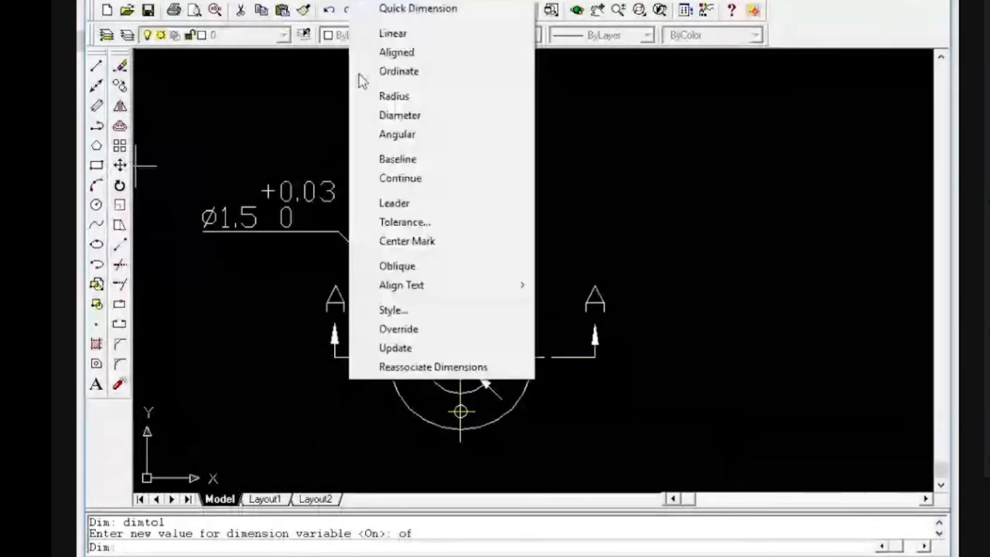
left_click(424, 116)
left_click(512, 300)
left_click(618, 224)
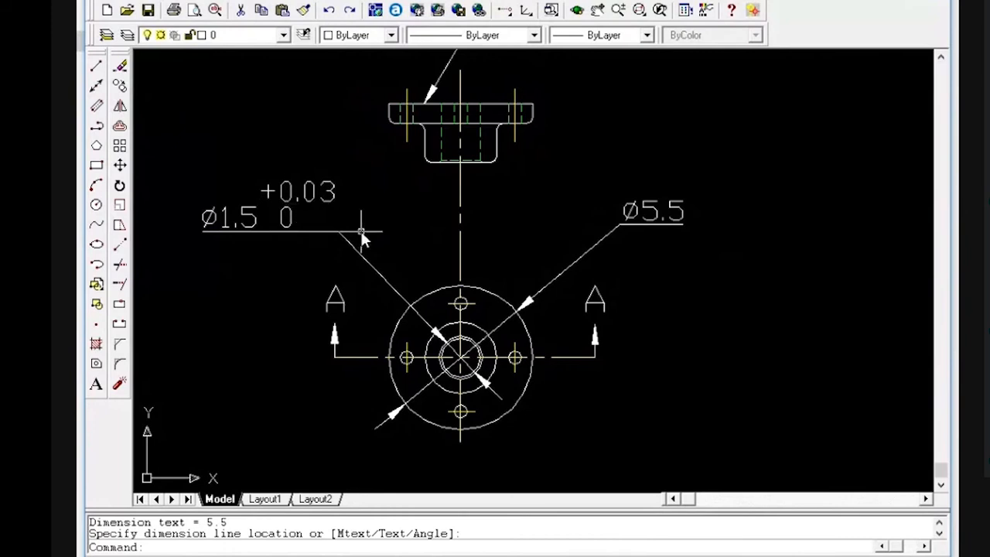
Update all objects to the current dimension variable settings
type("dim")
key("Return")
type("upd")
key("Return")
type("all")
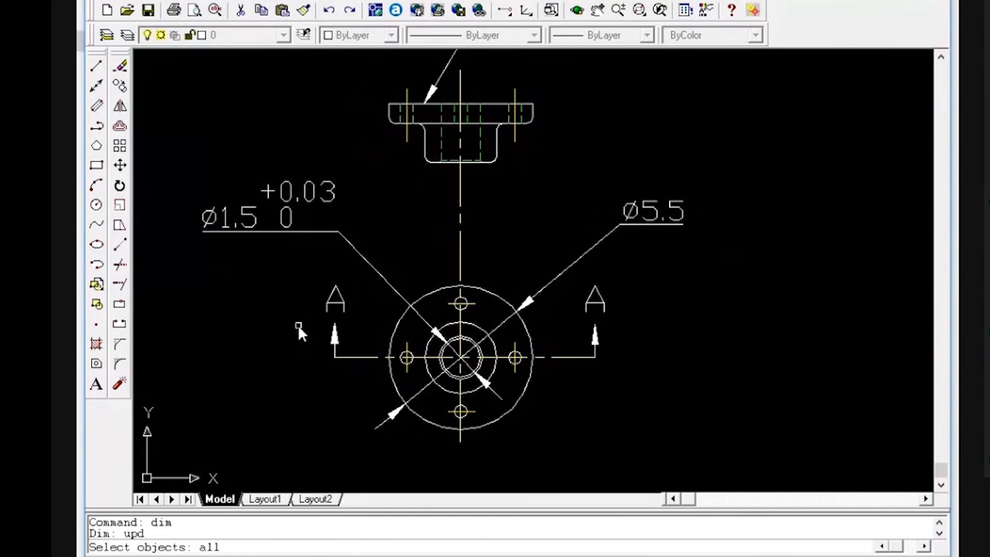
key("Return")
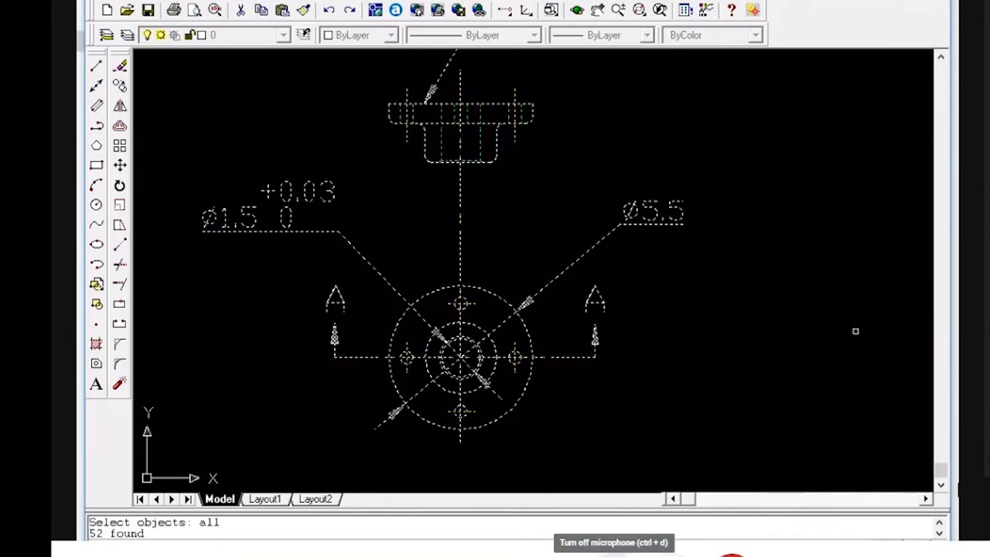
key("Return")
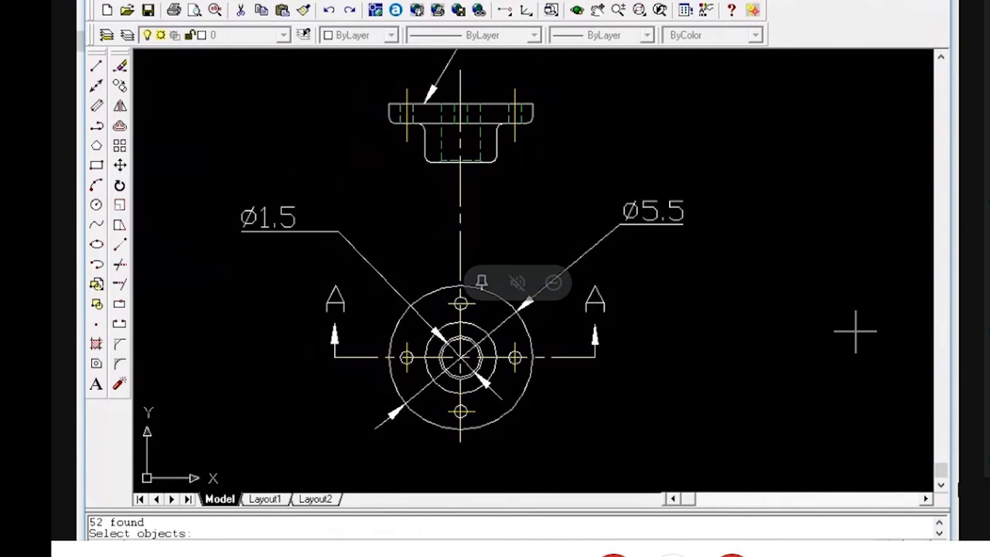
Undo the last dimension update
left_click(665, 491)
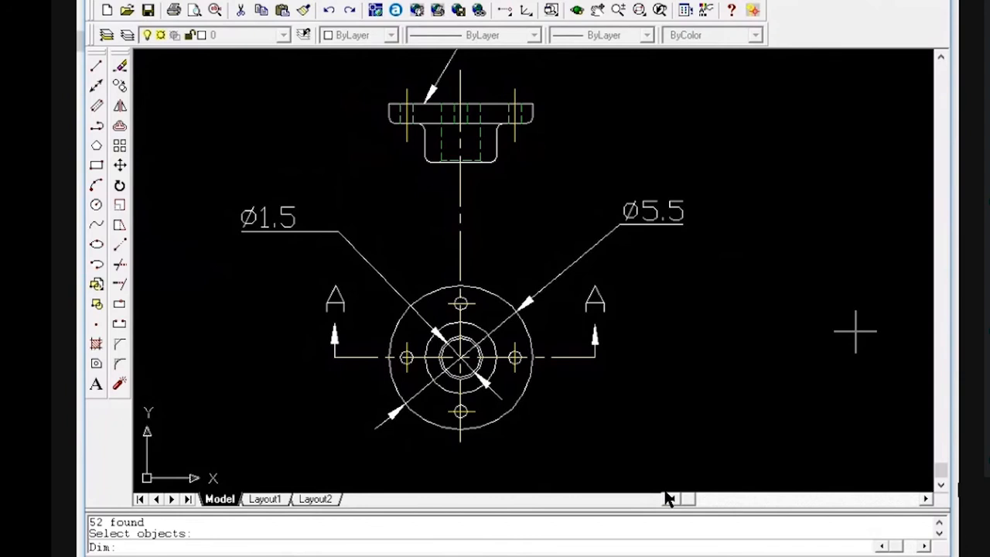
type("u")
key("Return")
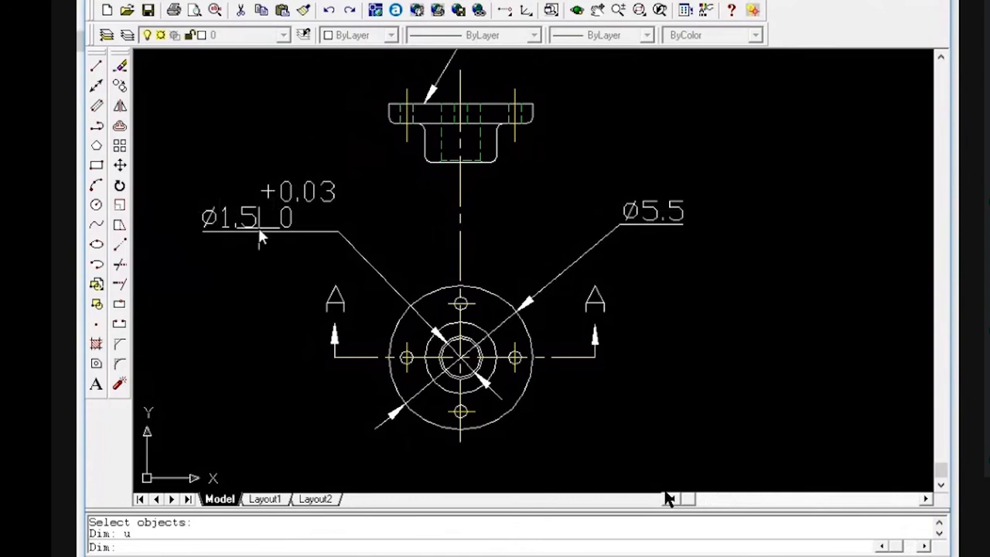
scroll(274, 239, "down", 3)
scroll(281, 241, "up", 1)
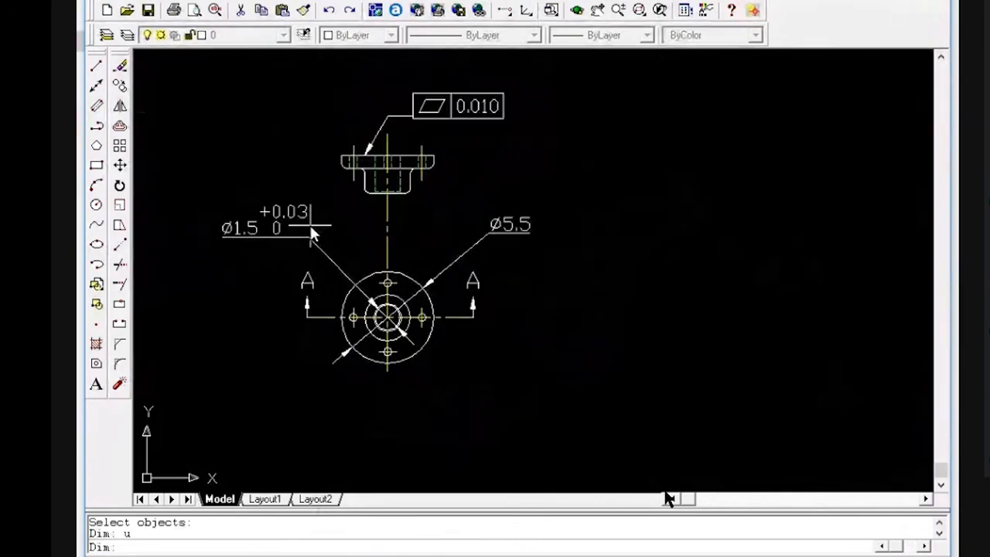
scroll(430, 229, "up", 1)
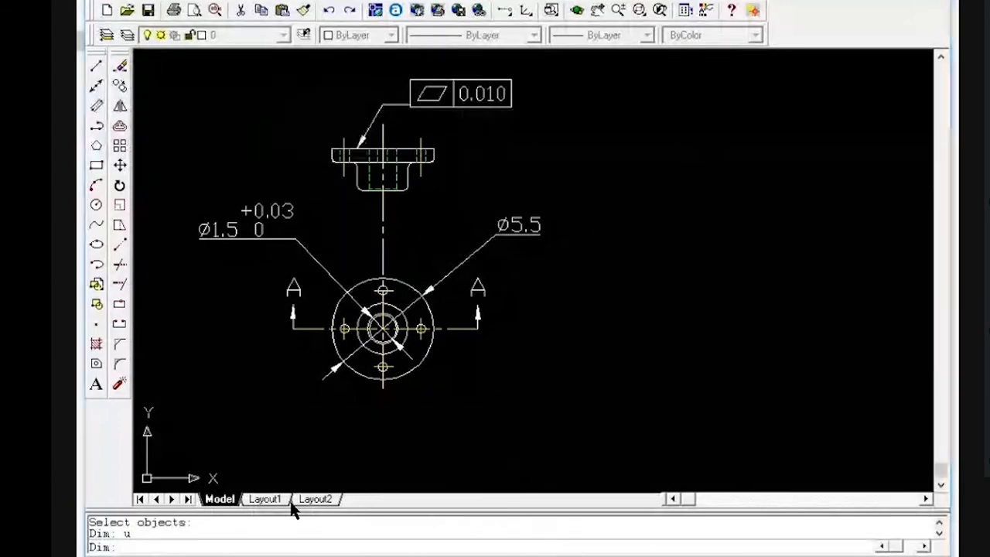
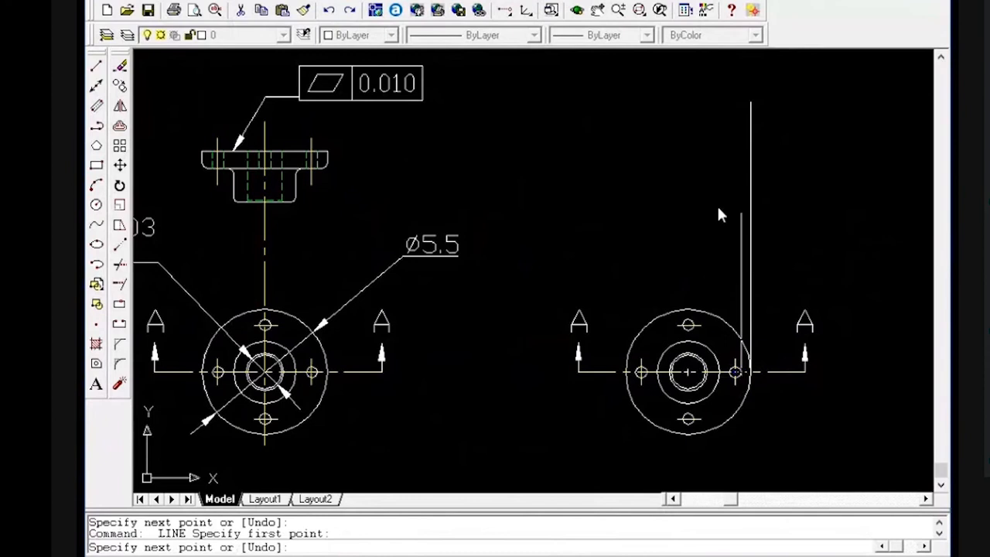
Draw vertical projection lines upward from the right and left edges of the copied view's right bolt hole
left_click(710, 123)
key("Return")
key("Return")
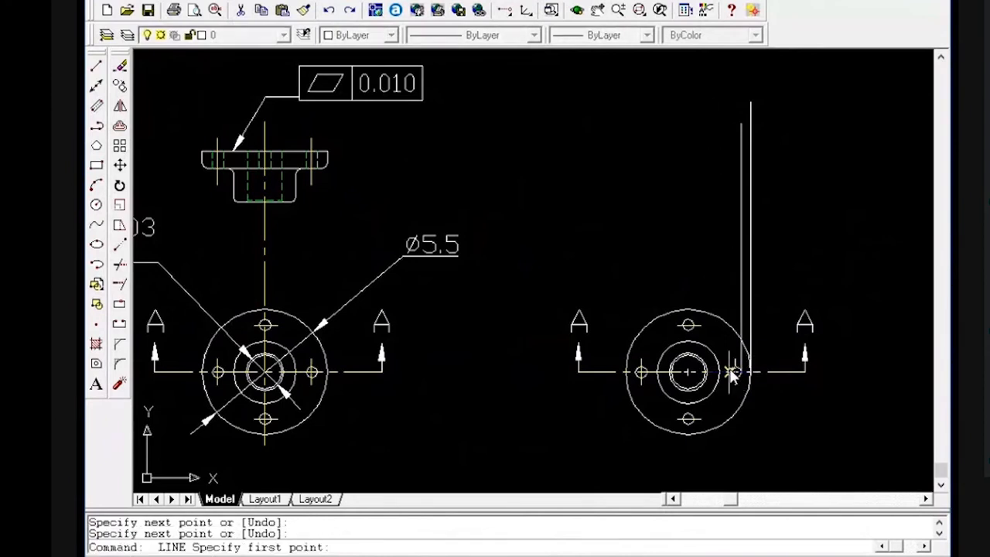
left_click(730, 370)
left_click(675, 144)
key("Return")
Draw a vertical projection line upward from the right edge of the hub circle in the copied view
key("Return")
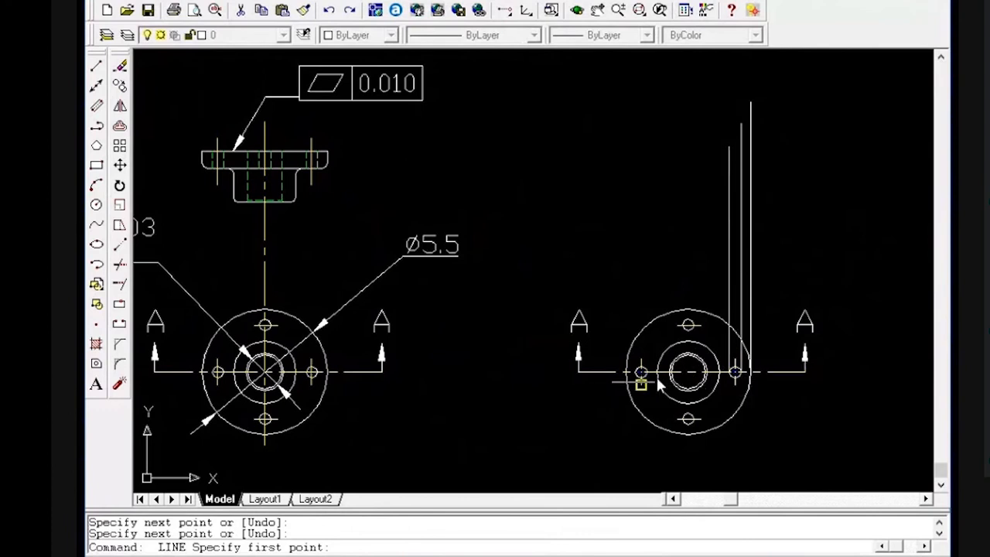
left_click(718, 372)
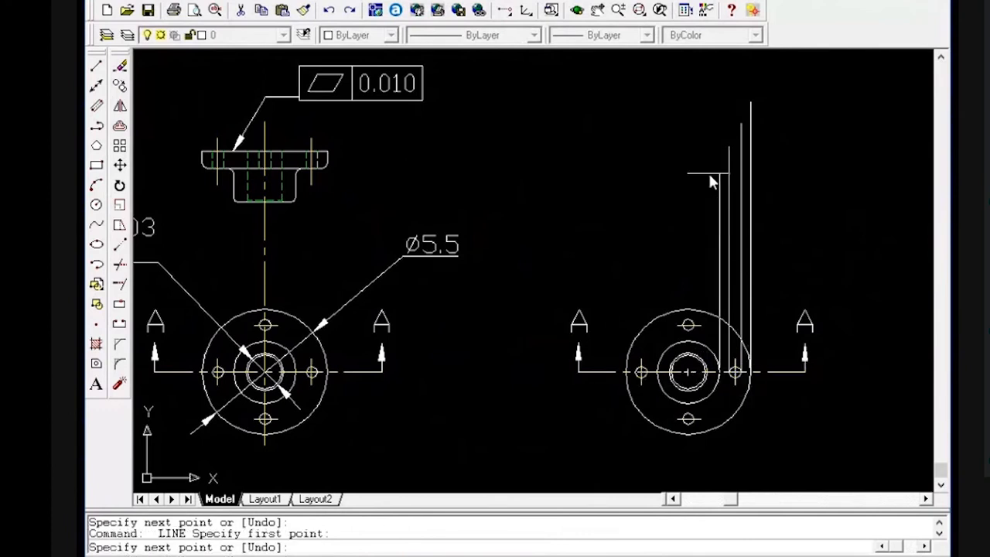
left_click(693, 114)
key("Return")
Draw a vertical projection line upward from the right edge of the innermost bore circle in the copied view
key("Return")
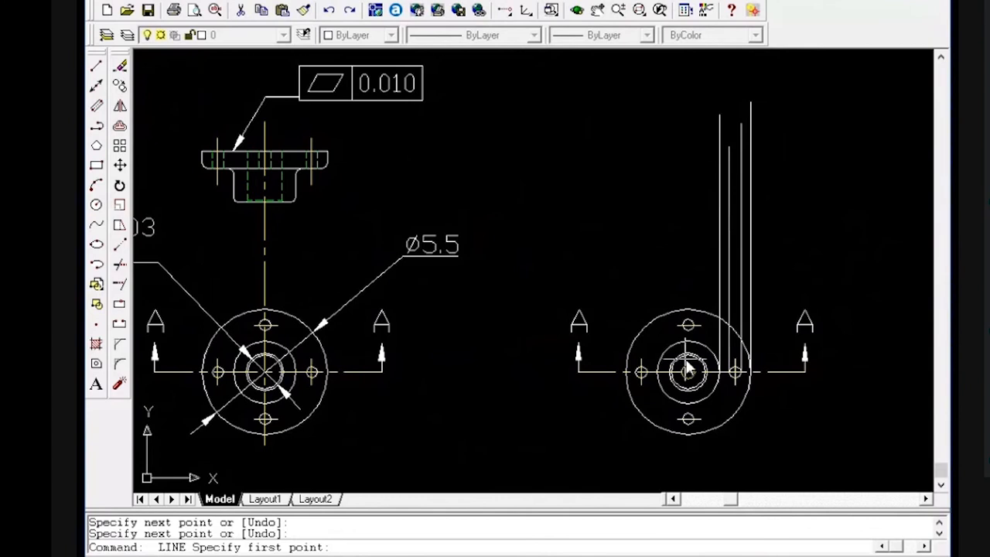
scroll(707, 376, "up", 3)
scroll(706, 377, "up", 3)
left_click(706, 378)
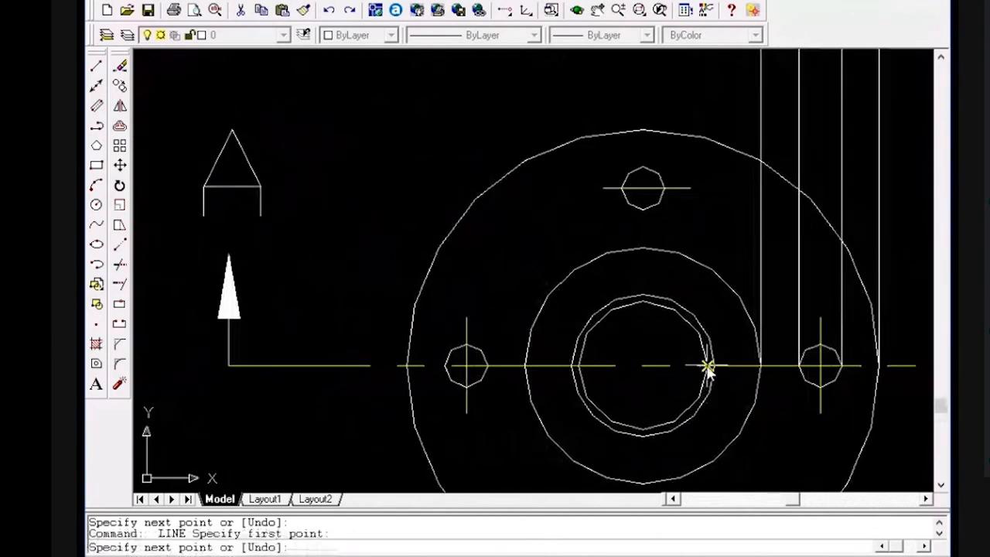
scroll(707, 243, "down", 8)
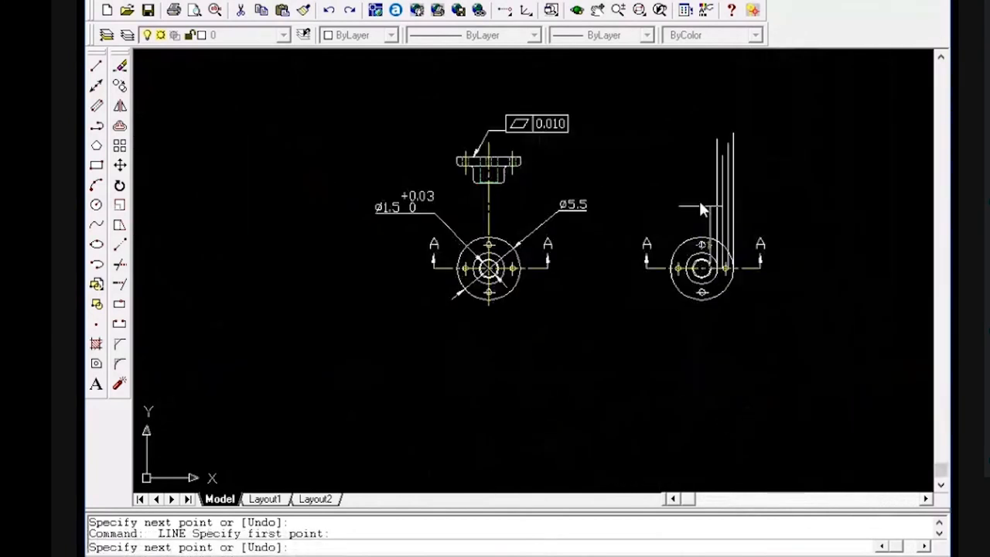
left_click(680, 94)
key("Return")
Draw a vertical projection line upward from the right edge of the slightly larger circle around the bore
key("Return")
scroll(713, 240, "up", 6)
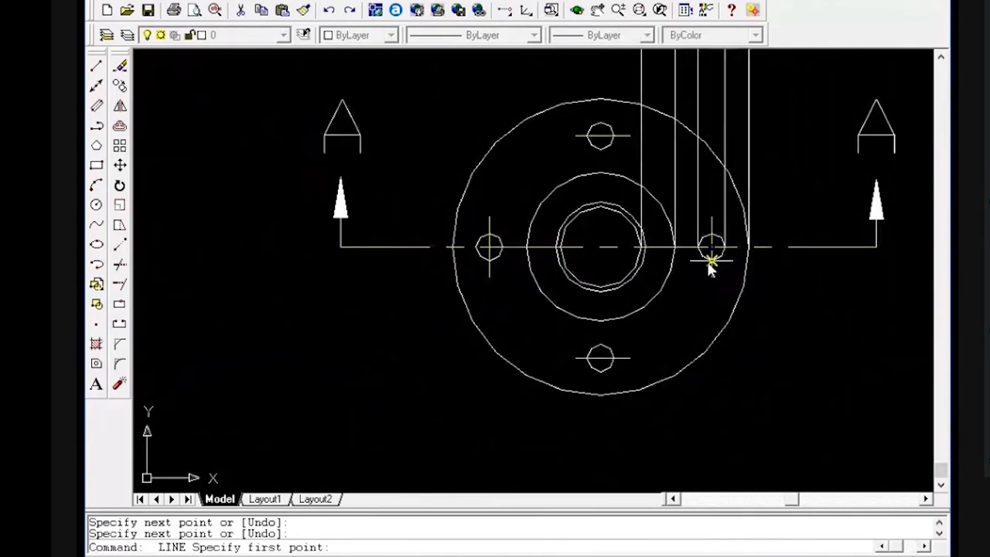
left_click(647, 246)
scroll(650, 248, "down", 6)
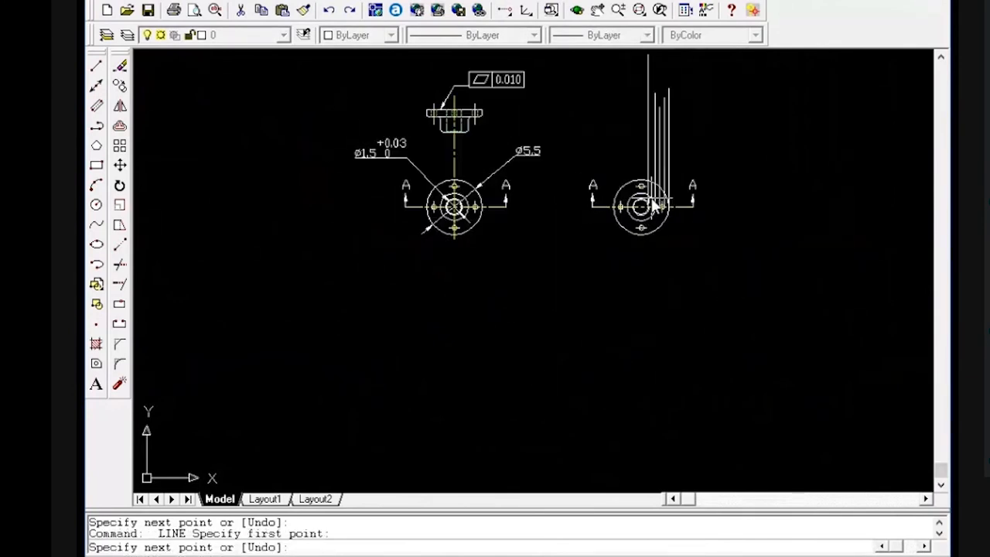
left_click(679, 71)
key("Return")
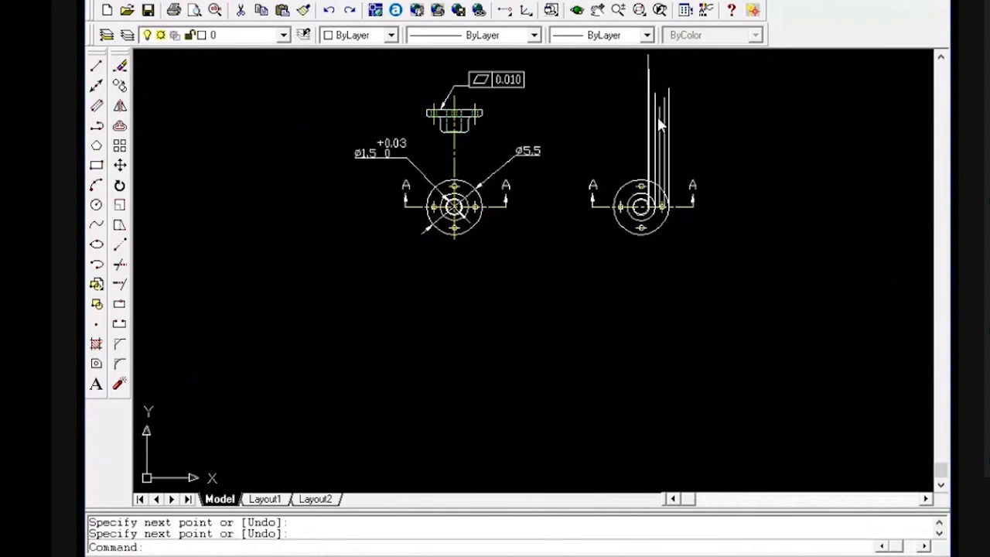
key("Return")
scroll(630, 199, "up", 5)
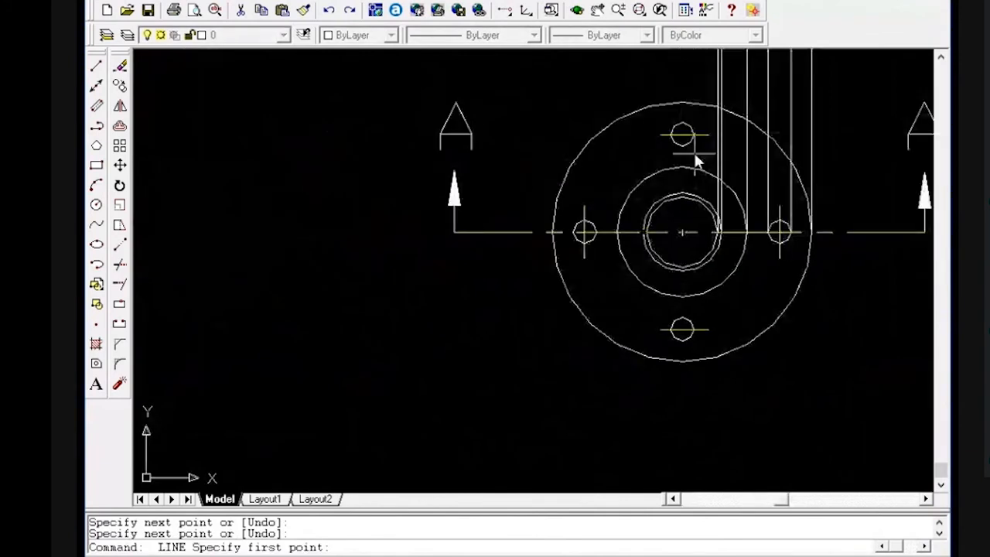
key("Escape")
key("Escape")
type("e")
key("Return")
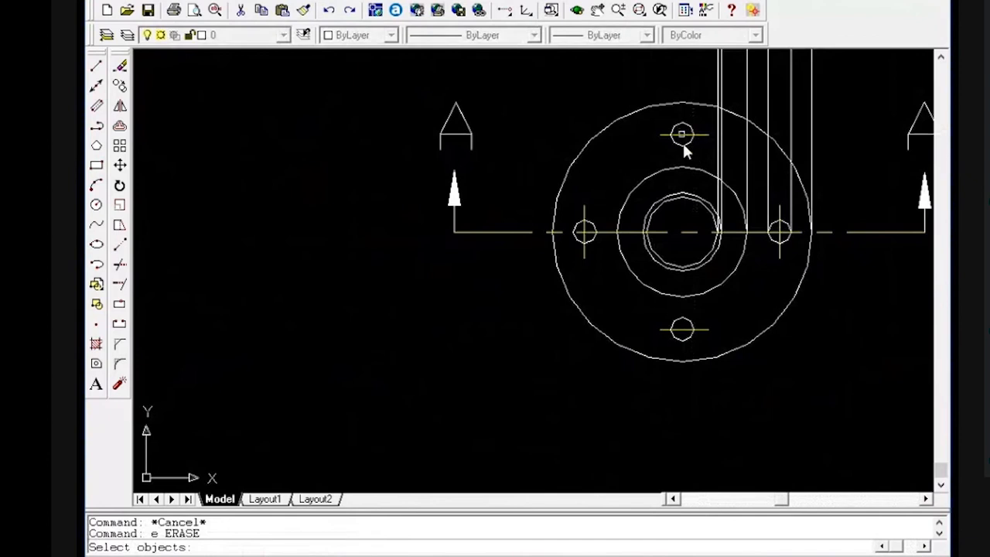
key("Escape")
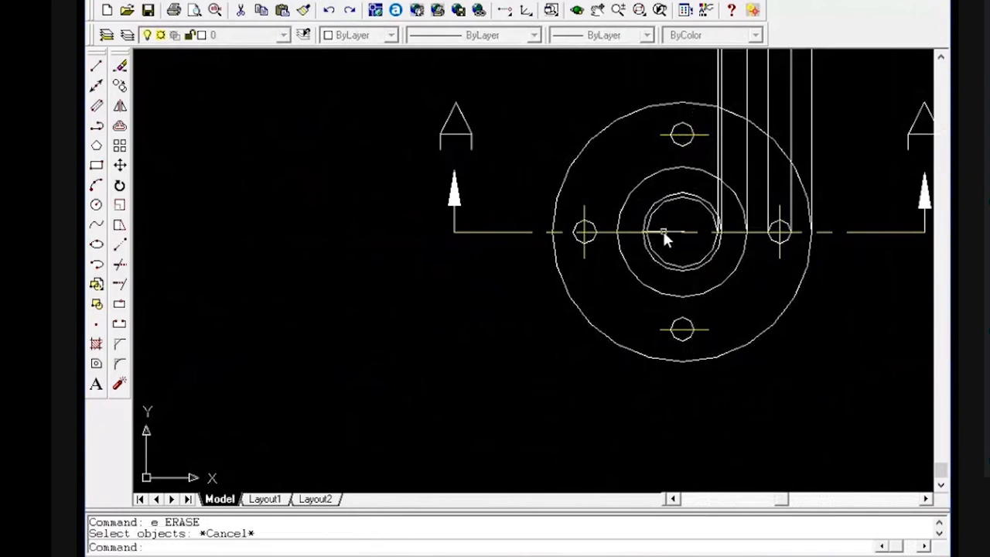
key("Return")
key("Escape")
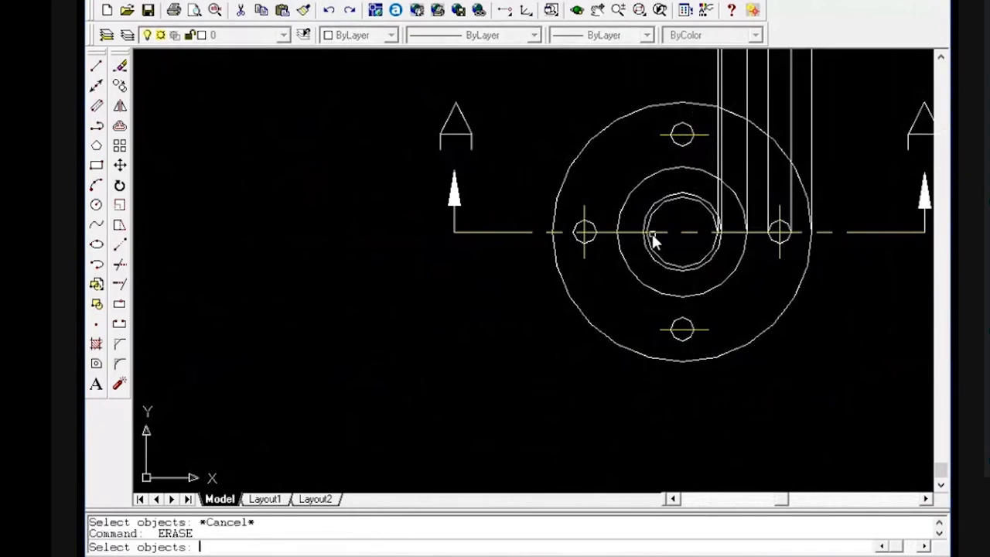
Draw a vertical projection line upward from the left edge of the innermost bore circle
type("l")
key("Return")
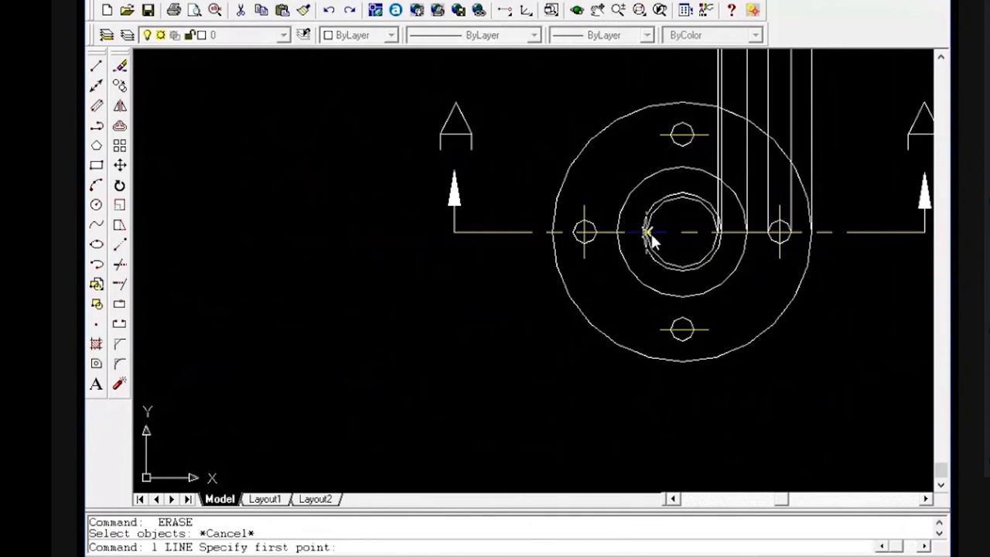
left_click(652, 235)
scroll(652, 242, "down", 8)
left_click(635, 128)
key("Return")
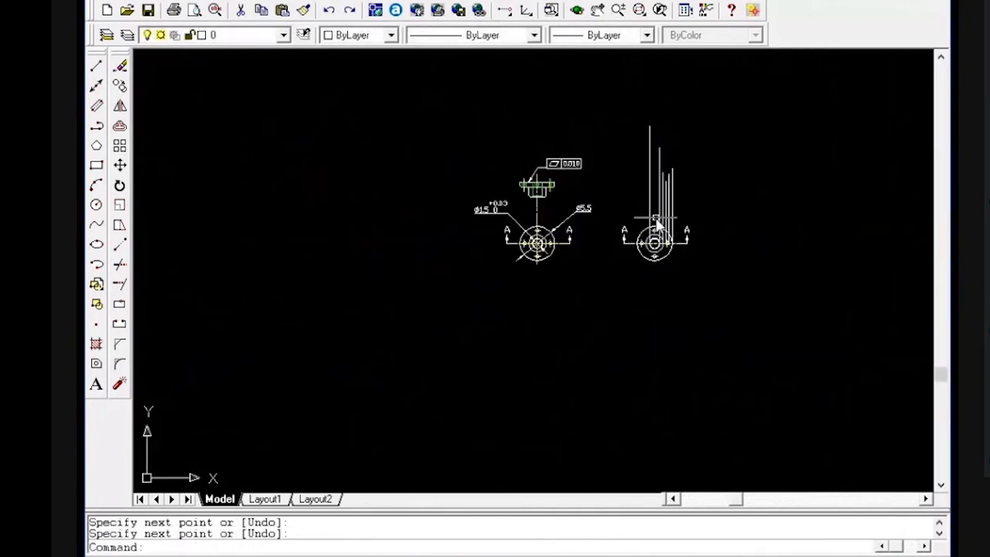
Draw a vertical projection line upward from the left edge of the slightly larger circle around the bore
key("Return")
scroll(657, 232, "up", 8)
left_click(607, 327)
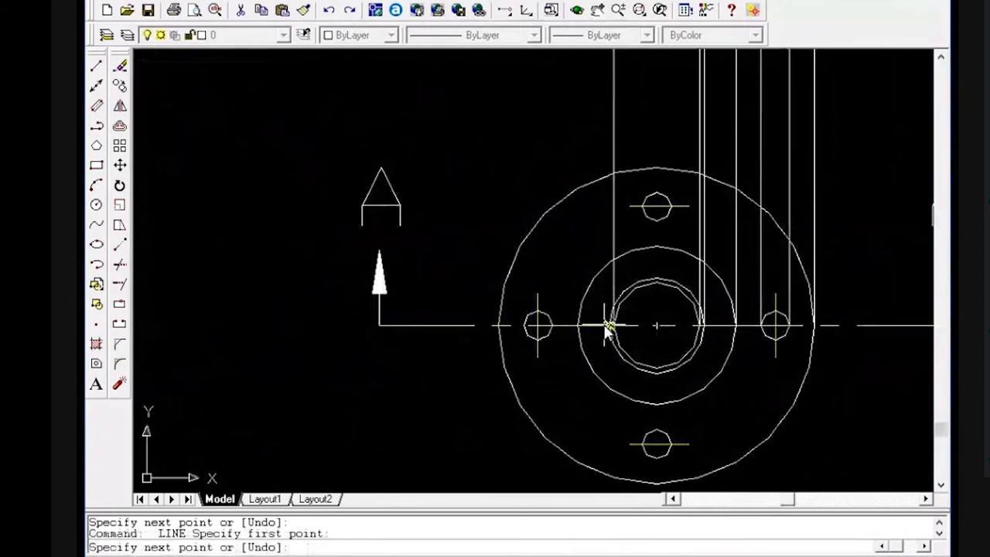
scroll(588, 194, "down", 8)
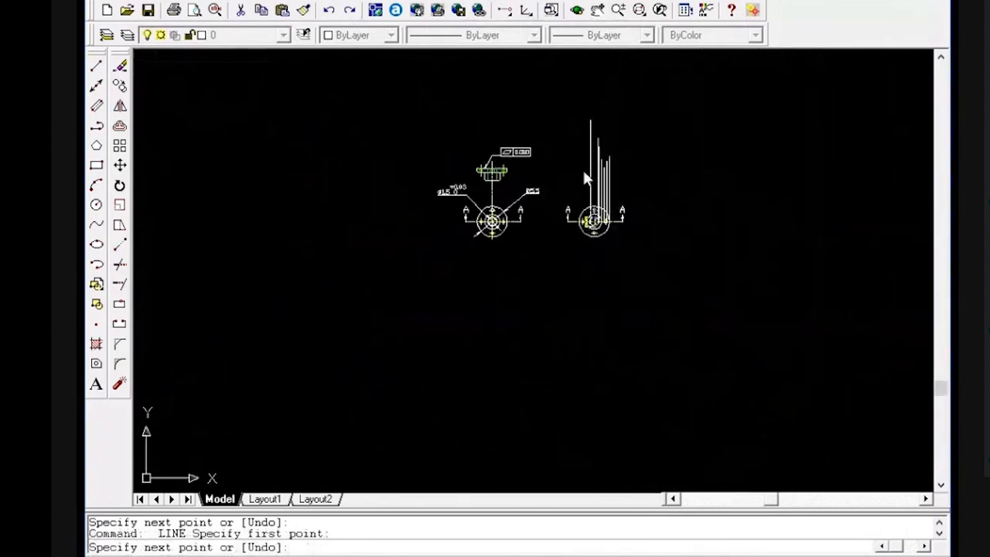
left_click(589, 107)
key("Return")
Draw a vertical projection line upward from the left edge of the hub circle in the copied view
key("Return")
scroll(603, 219, "up", 5)
scroll(563, 232, "up", 4)
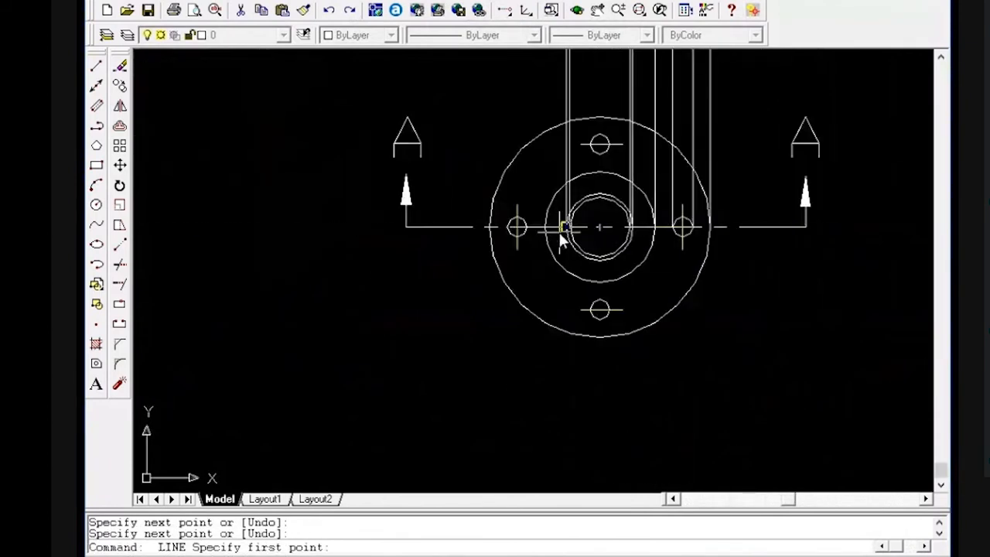
left_click(546, 230)
left_click(549, 56)
scroll(549, 246, "down", 5)
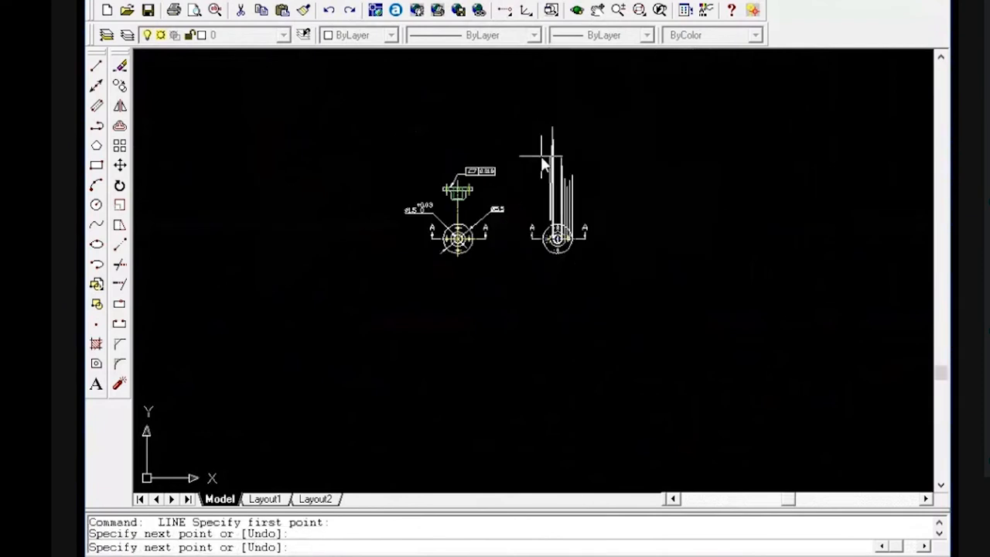
left_click(545, 108)
key("Return")
Erase the stray slanted line beside the hub circle's left projection line
scroll(563, 225, "up", 5)
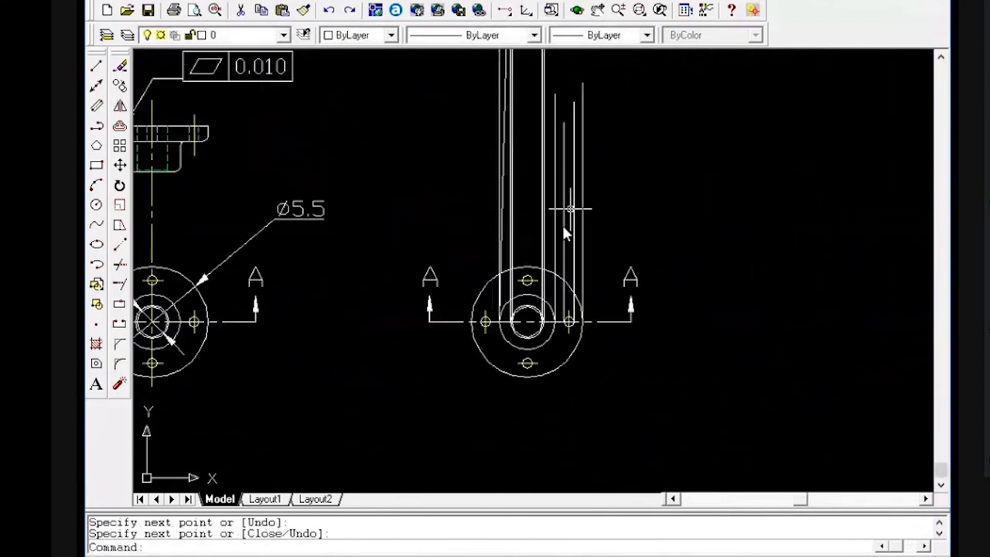
scroll(546, 262, "up", 4)
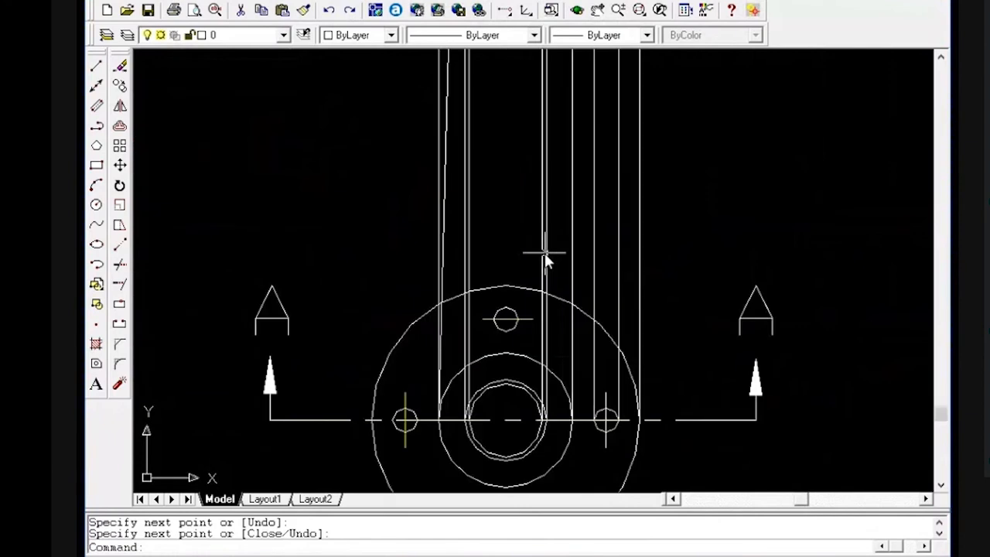
key("Escape")
key("Escape")
type("e")
key("Return")
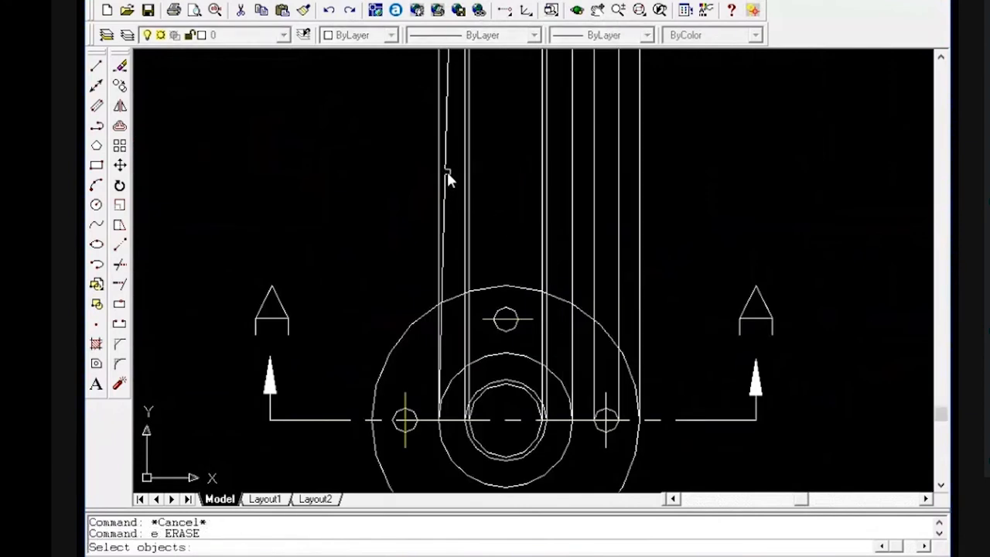
left_click(446, 170)
key("Return")
Draw a vertical projection line upward from the right edge of the left bolt hole in the copied view
scroll(442, 224, "down", 4)
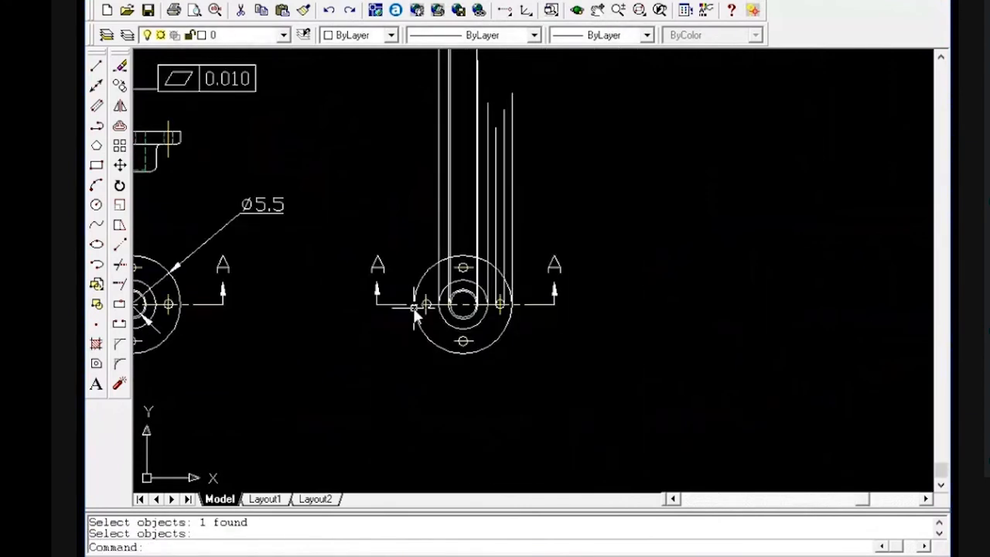
type("l")
key("Return")
scroll(440, 335, "up", 5)
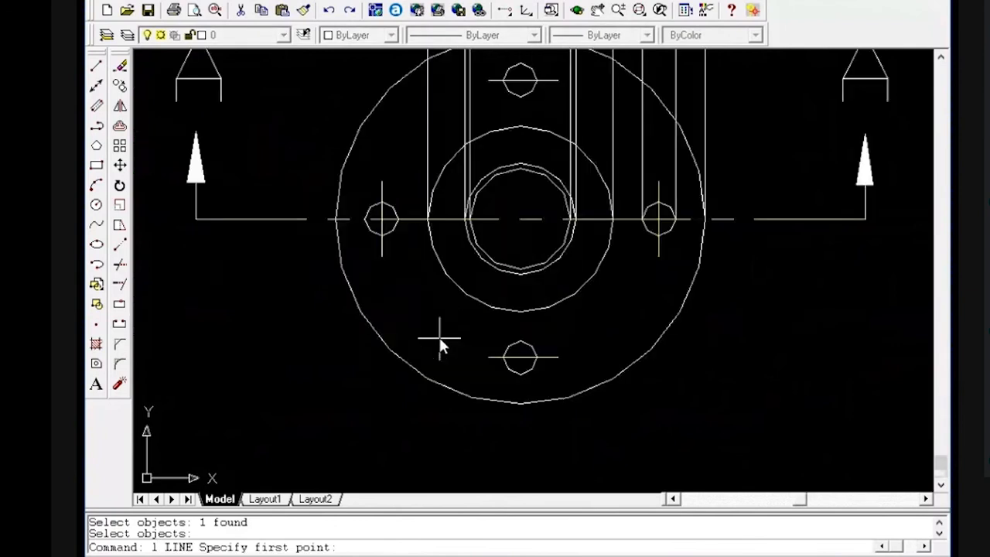
left_click(396, 222)
scroll(405, 239, "down", 5)
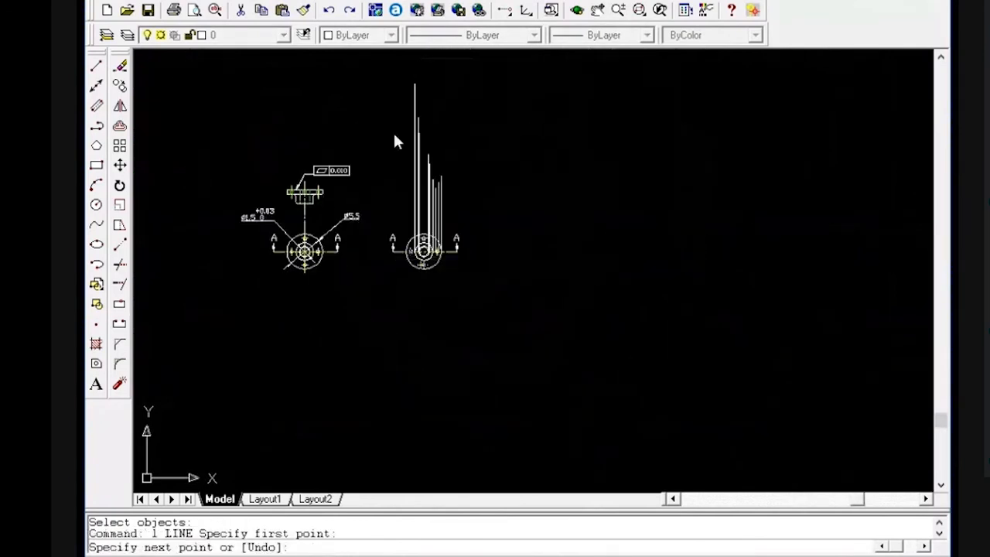
left_click(403, 86)
key("Return")
Draw a vertical projection line upward from the left edge of the left bolt hole
key("Return")
scroll(402, 221, "up", 6)
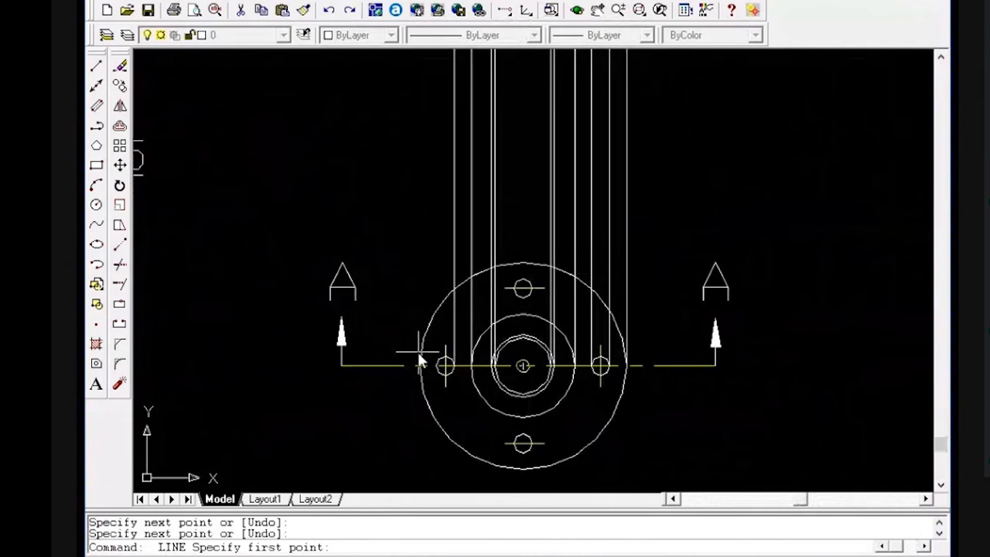
scroll(418, 353, "up", 2)
left_click(444, 374)
scroll(442, 348, "down", 7)
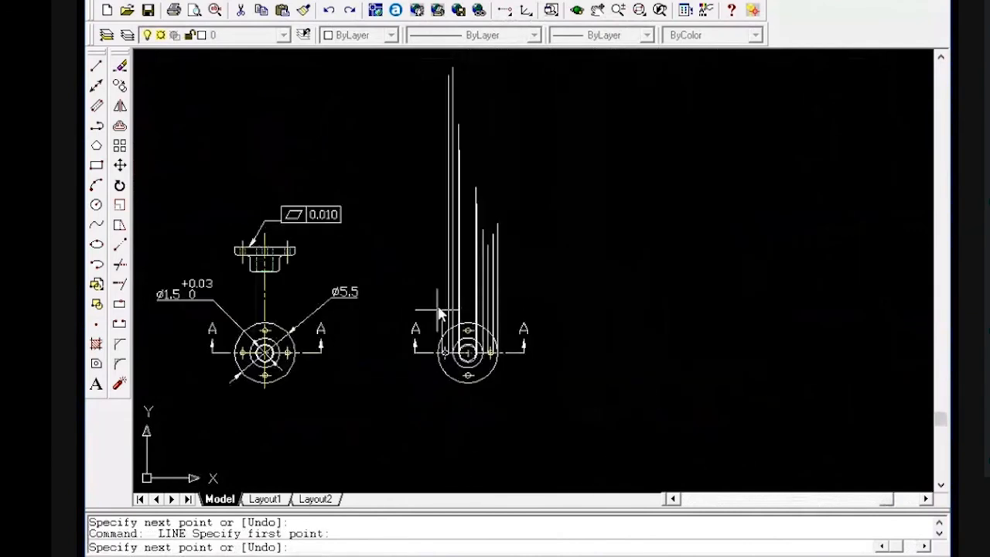
left_click(422, 149)
key("Return")
Draw a vertical projection line upward from the left edge of the outer flange circle
key("Return")
scroll(419, 330, "up", 6)
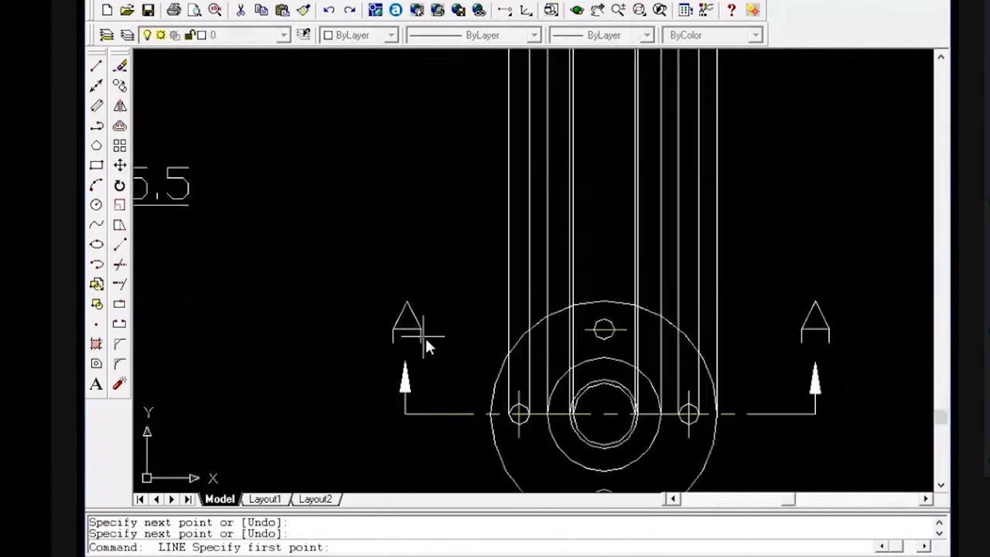
key("Return")
left_click(491, 414)
scroll(454, 184, "down", 7)
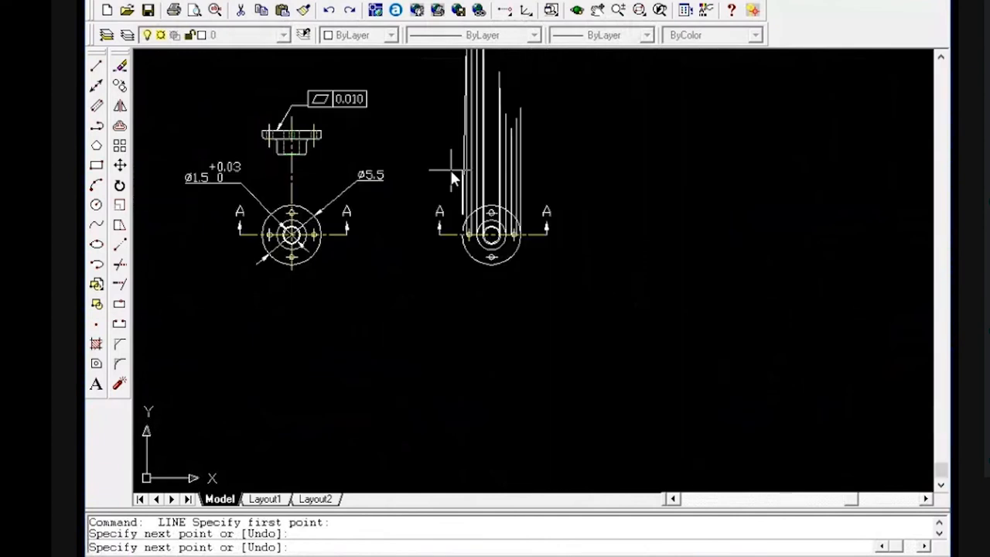
left_click(441, 86)
key("Return")
Erase the stray slanted line beside the outer circle's left projection line
scroll(470, 175, "up", 7)
type("e")
key("Return")
left_click(446, 177)
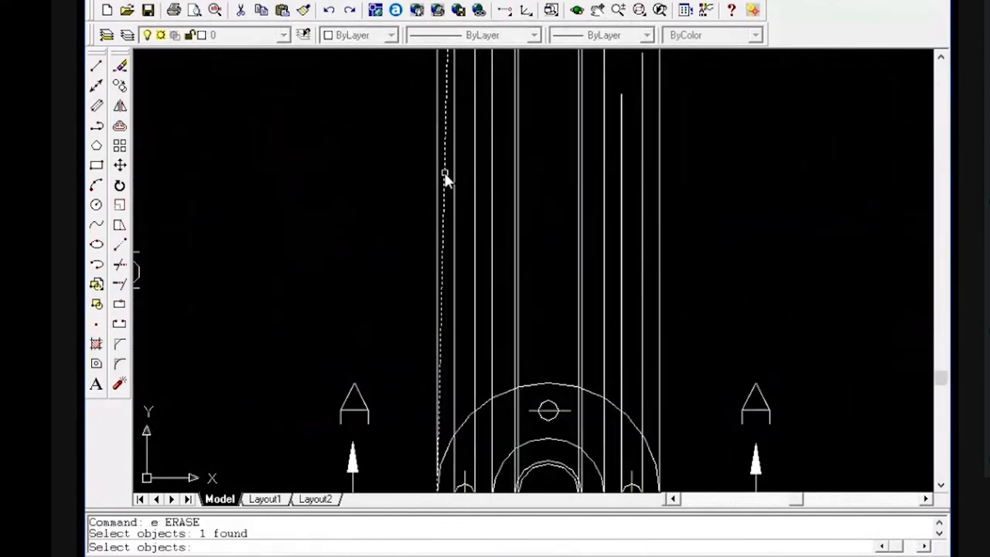
key("Return")
Draw a horizontal line across all the vertical projection lines above the copied circular view
type("l")
key("Return")
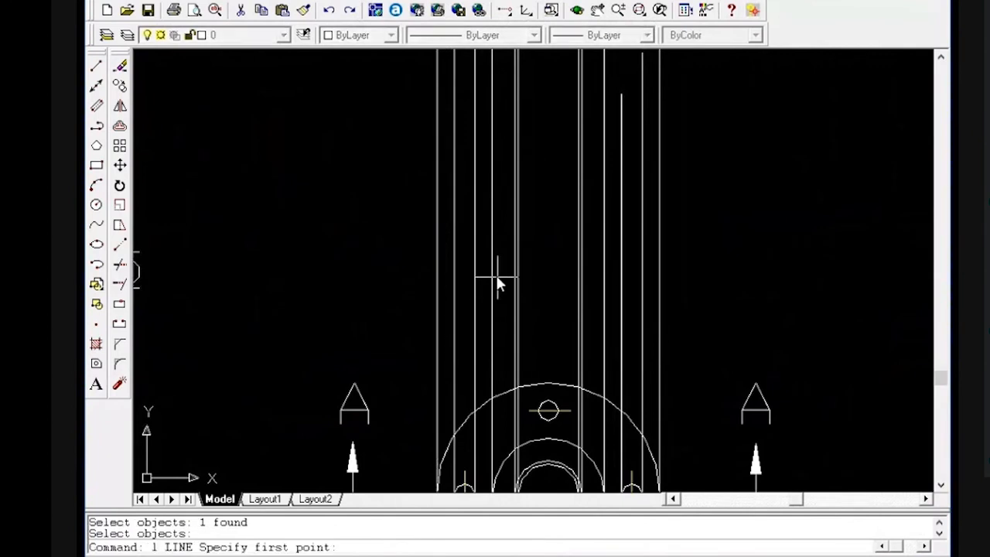
left_click(389, 229)
left_click(722, 195)
key("Escape")
key("Escape")
key("Escape")
Trim both ends of the horizontal line back to the outermost projection lines
type("tr")
key("Return")
key("Return")
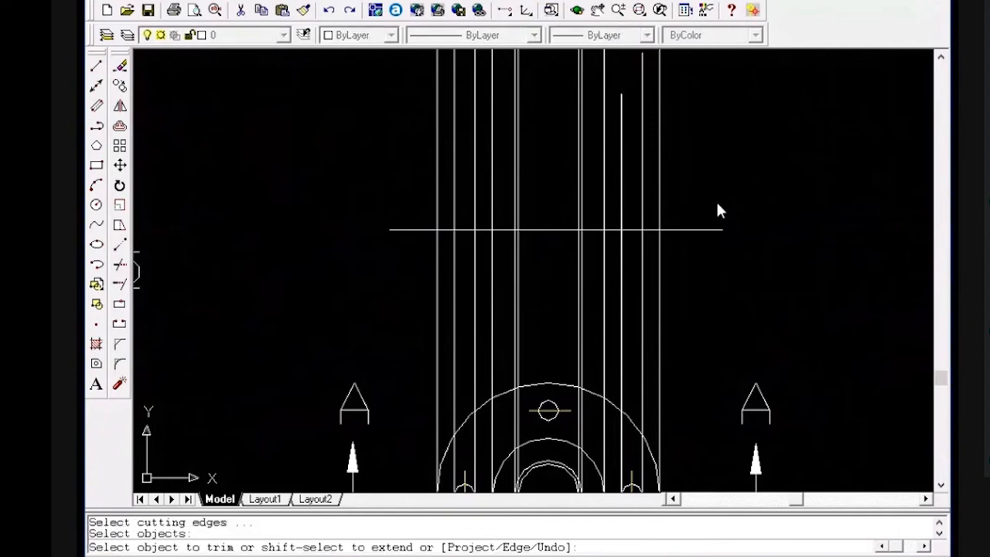
left_click(705, 230)
key("Escape")
key("Escape")
key("Escape")
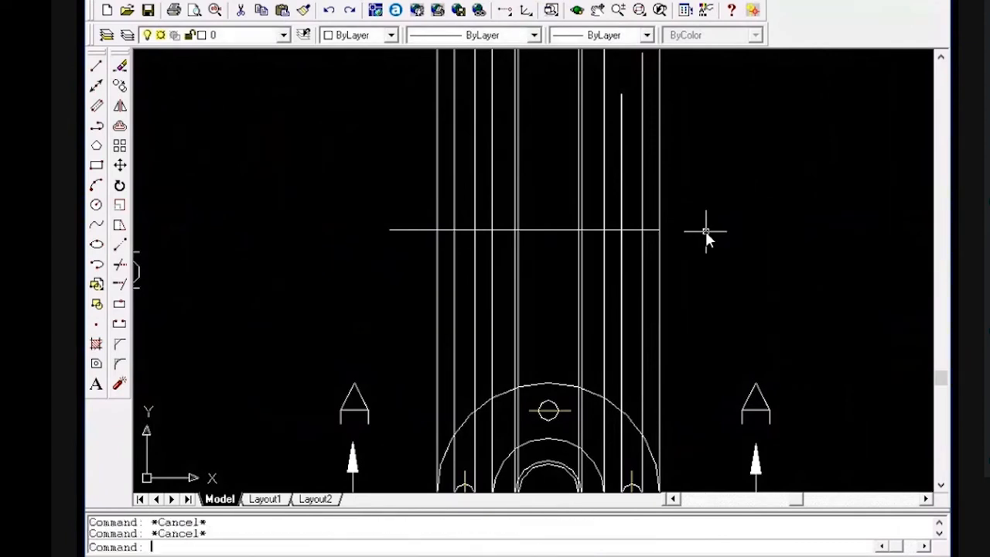
key("Return")
key("Return")
left_click(418, 230)
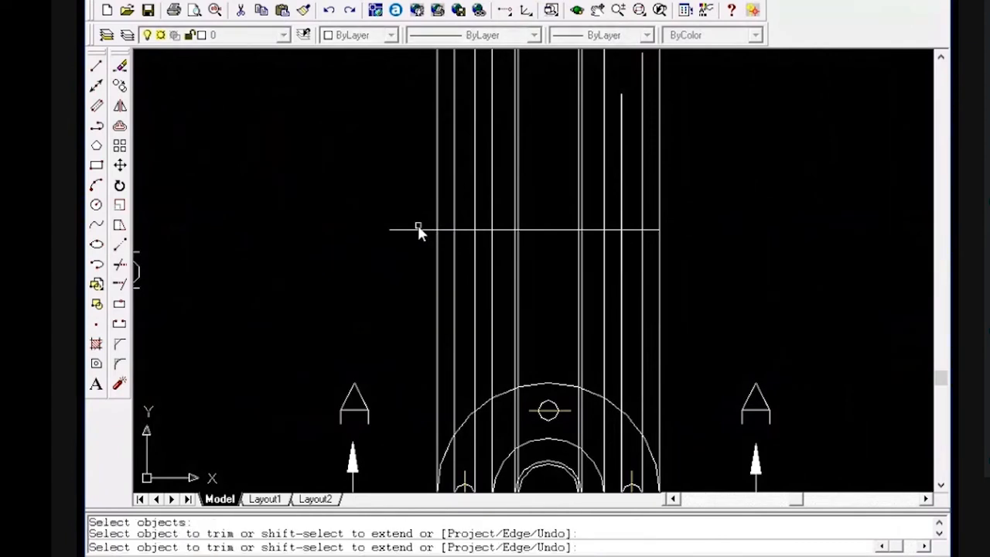
key("Return")
Trim all projection lines below the horizontal line with a fence selection, using that line as the cutting edge
key("Return")
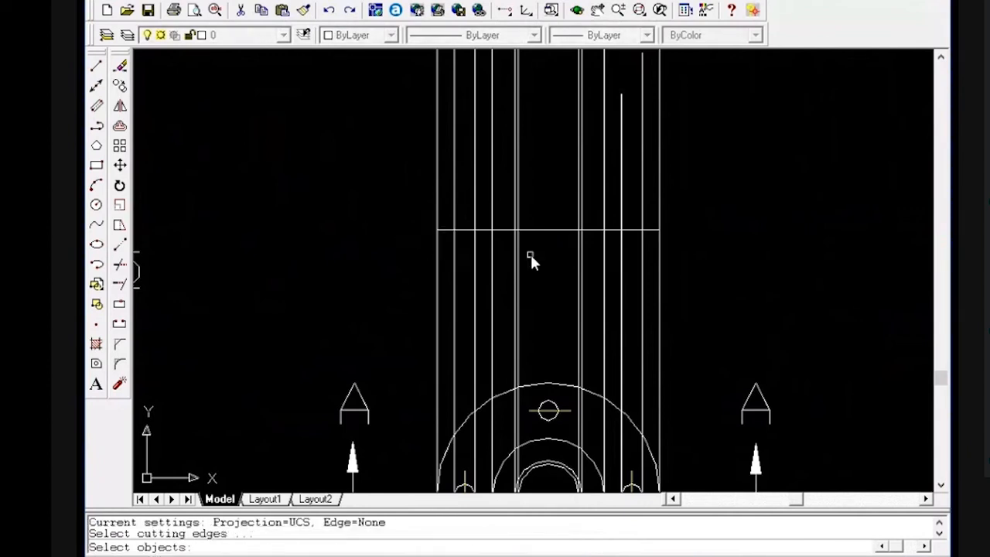
left_click(540, 230)
key("Return")
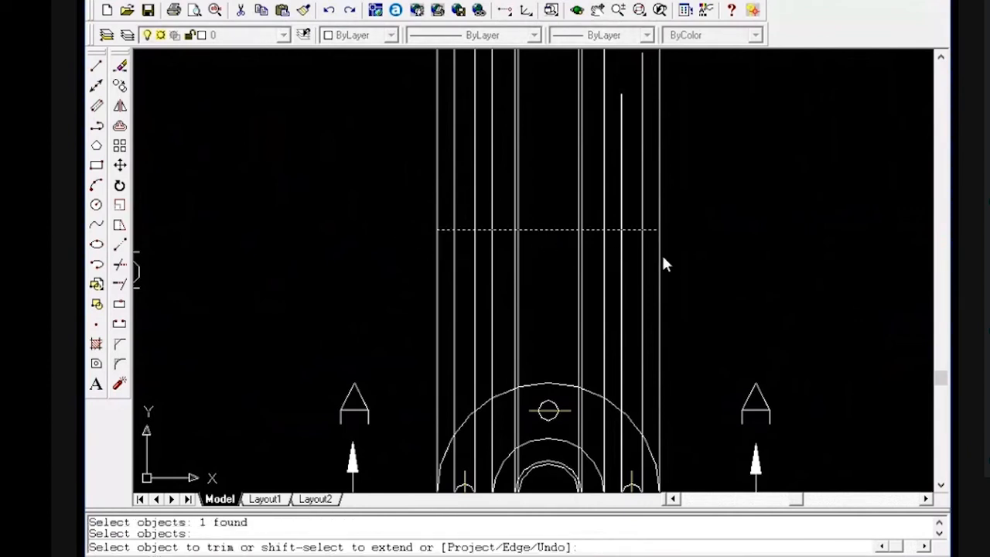
type("f")
key("Return")
left_click(700, 248)
left_click(379, 247)
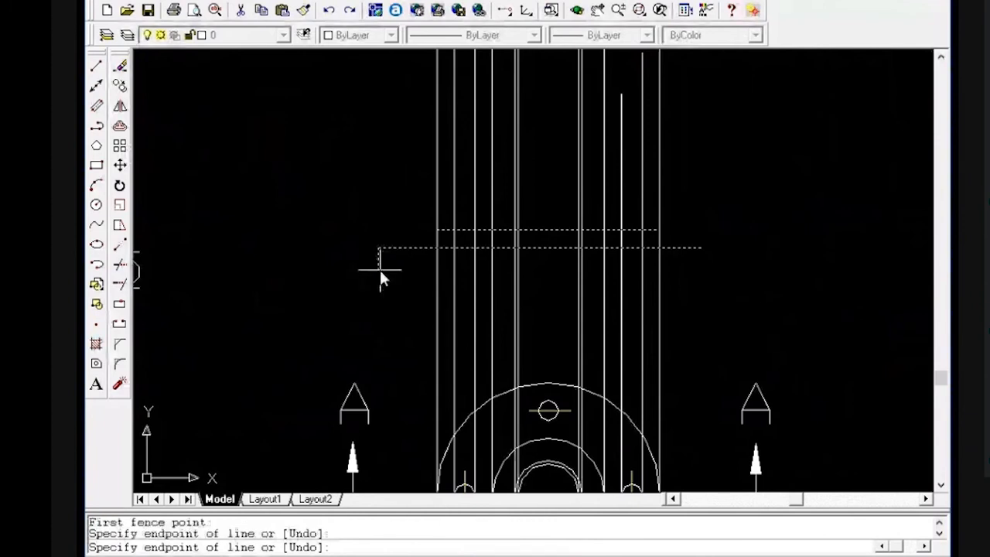
key("Return")
key("Return")
Measure the overall height of the original flange side view
scroll(492, 317, "down", 2)
scroll(580, 277, "up", 1)
scroll(534, 271, "down", 3)
scroll(372, 263, "up", 4)
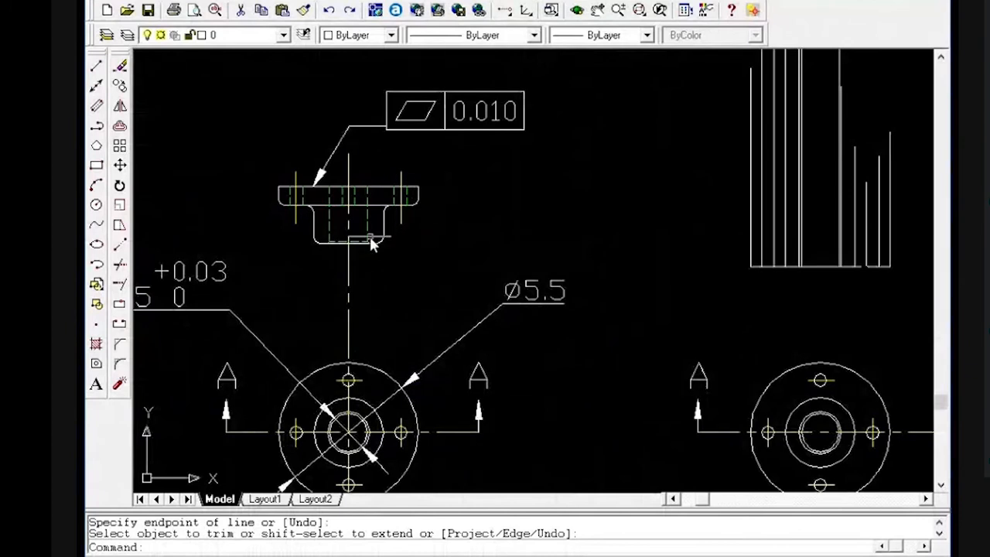
key("Escape")
type("d")
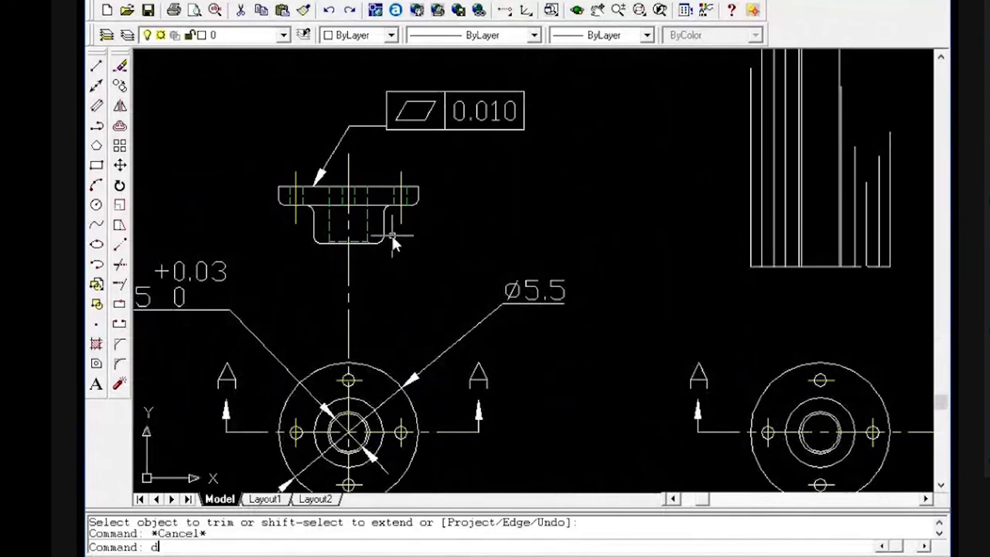
type("i")
key("Return")
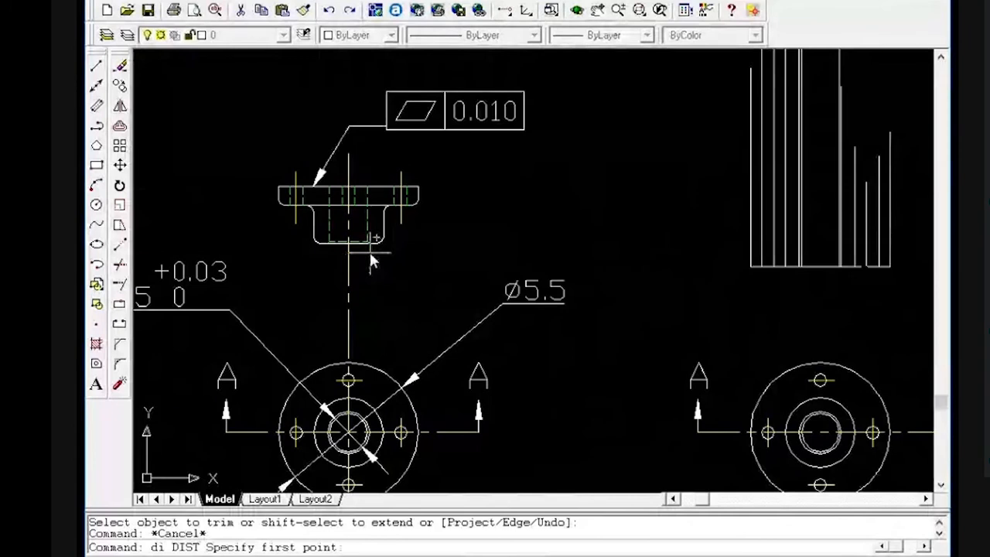
left_click(375, 248)
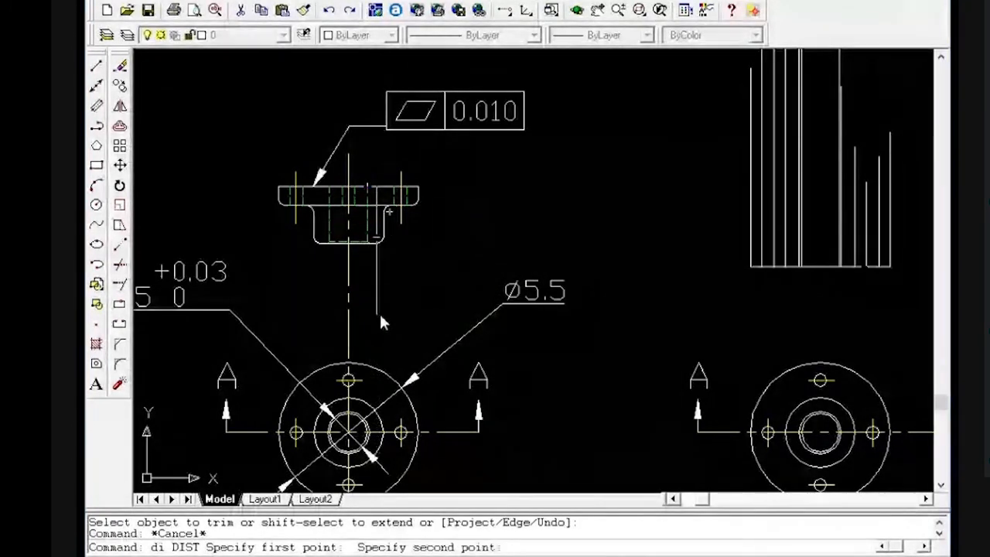
scroll(376, 224, "up", 4)
left_click(397, 114)
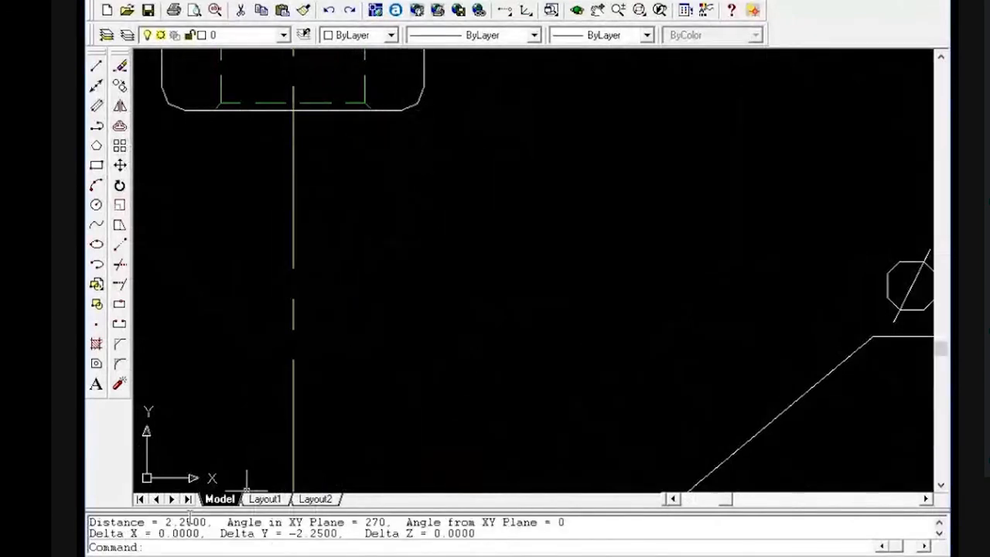
scroll(407, 280, "down", 4)
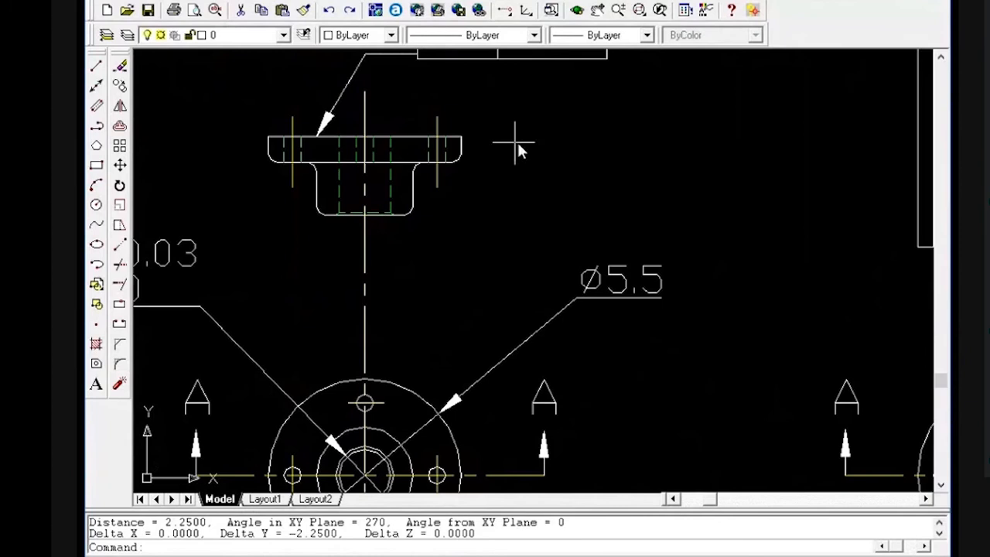
Offset the horizontal base line upward by 2.25 across the projection lines
scroll(516, 144, "down", 7)
scroll(650, 124, "up", 5)
scroll(651, 123, "up", 1)
key("Escape")
key("Escape")
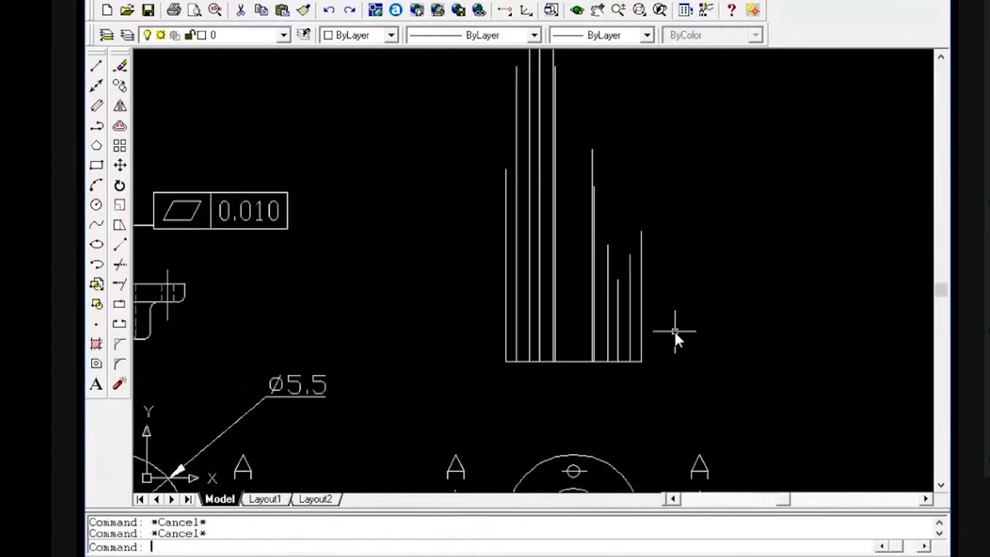
type("o")
key("Return")
type("2.25")
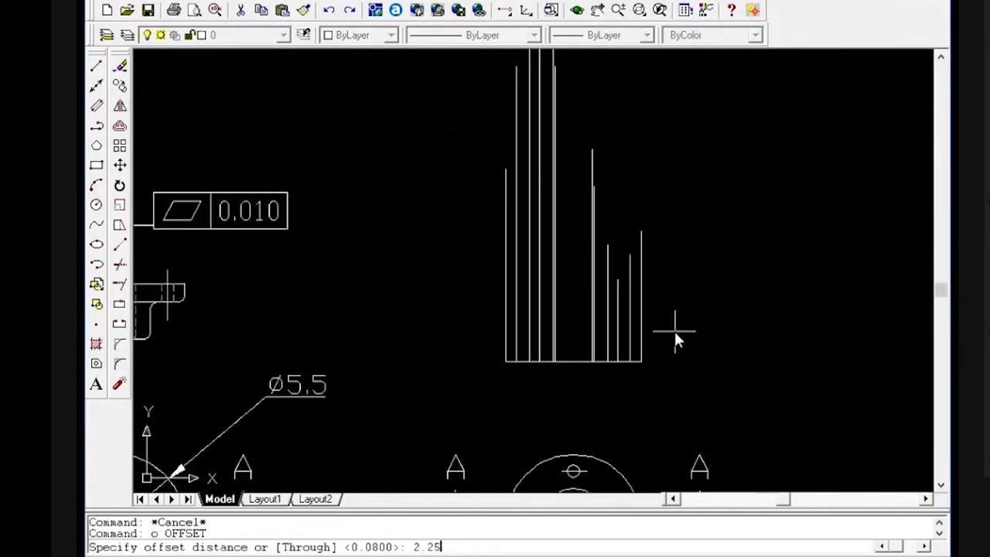
key("Return")
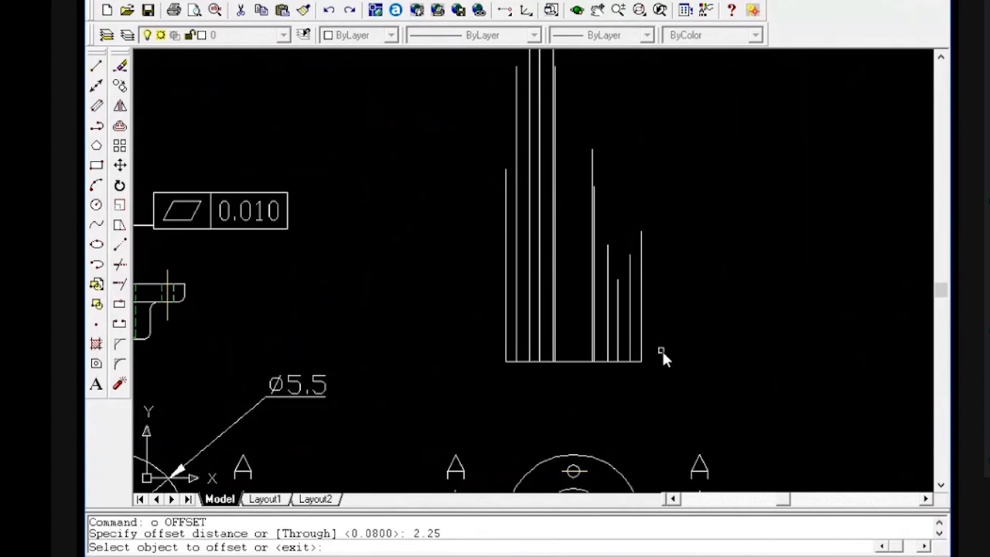
left_click(577, 362)
left_click(694, 266)
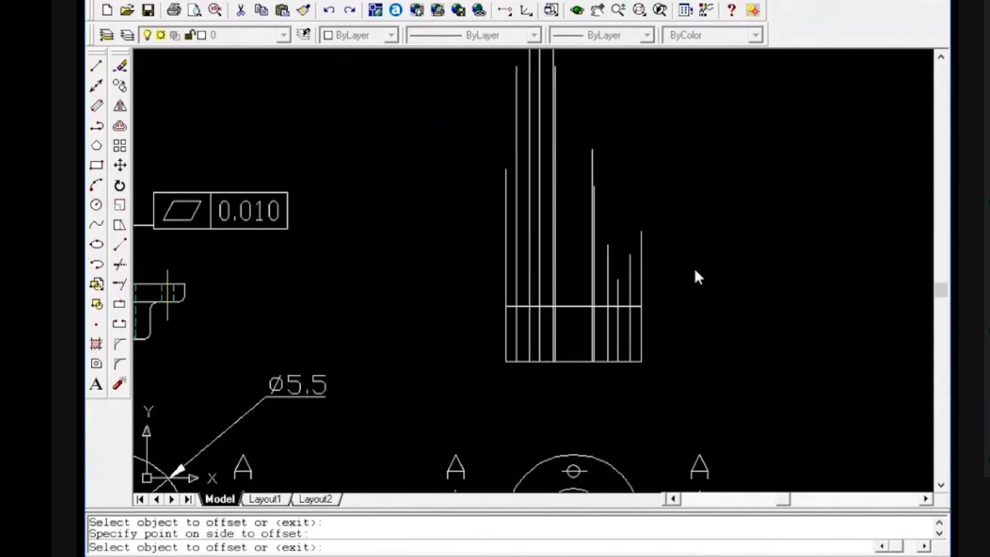
key("Return")
Trim all projection lines above the upper horizontal line with a fence selection, using that line as the cutting edge
scroll(703, 285, "up", 5)
scroll(580, 334, "down", 2)
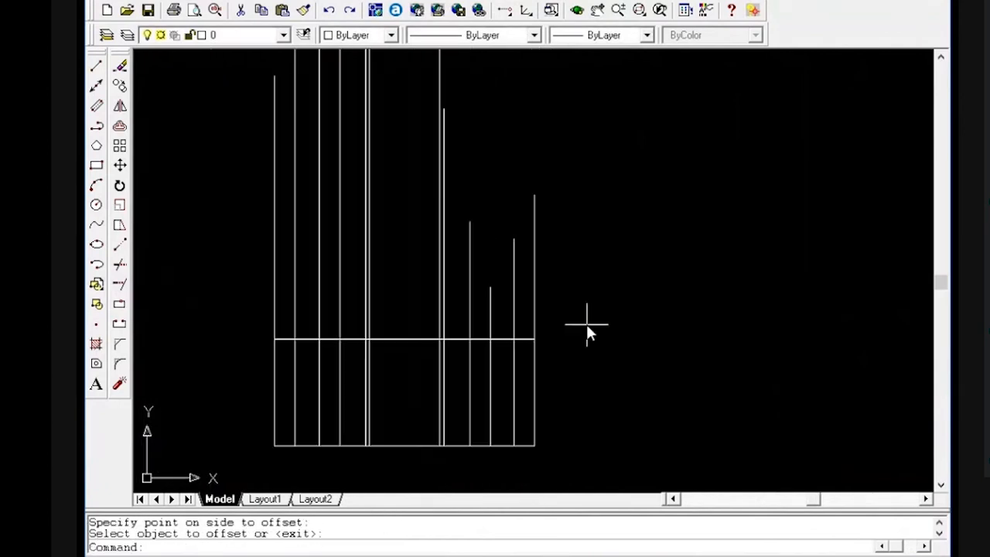
type("tr")
key("Return")
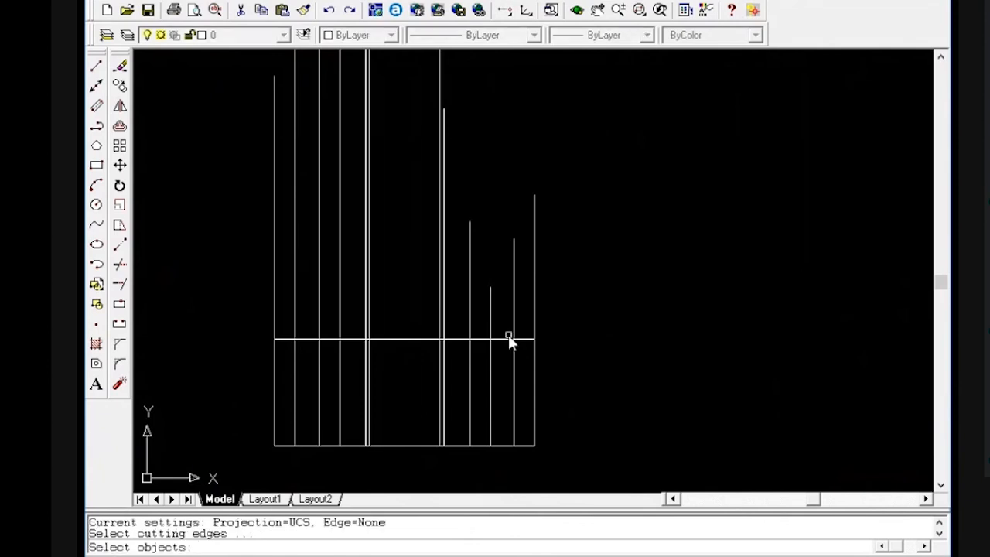
left_click(411, 338)
key("Return")
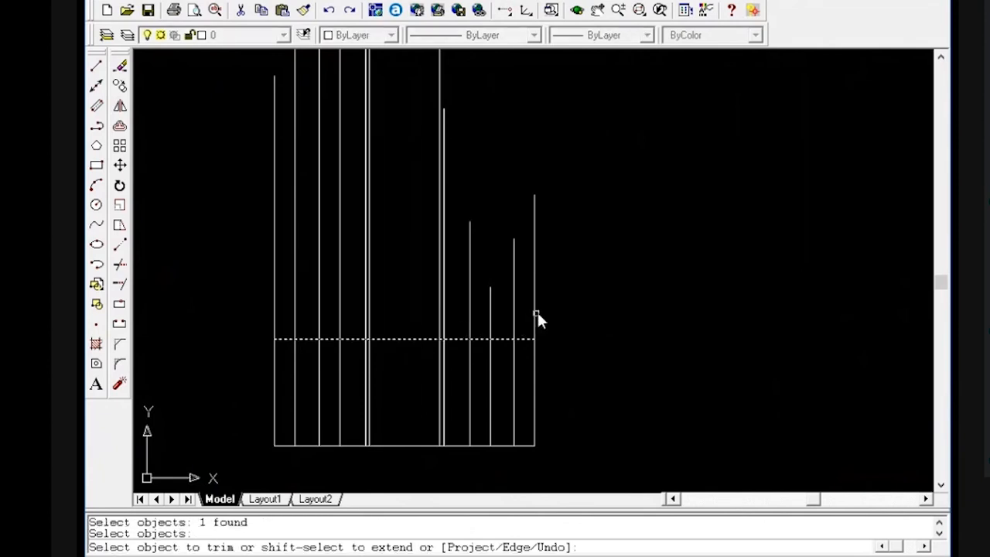
type("f")
key("Return")
left_click(578, 297)
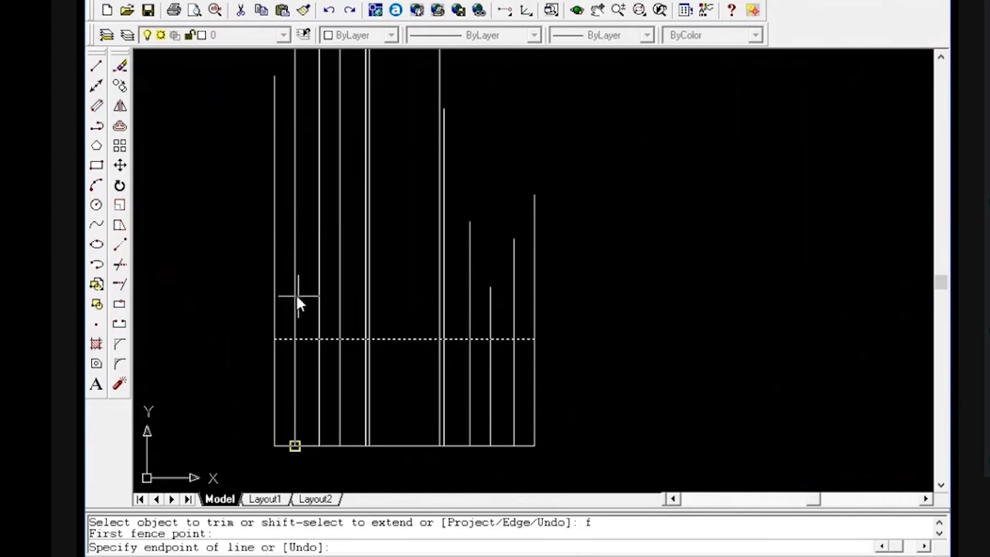
left_click(253, 296)
key("Return")
key("Return")
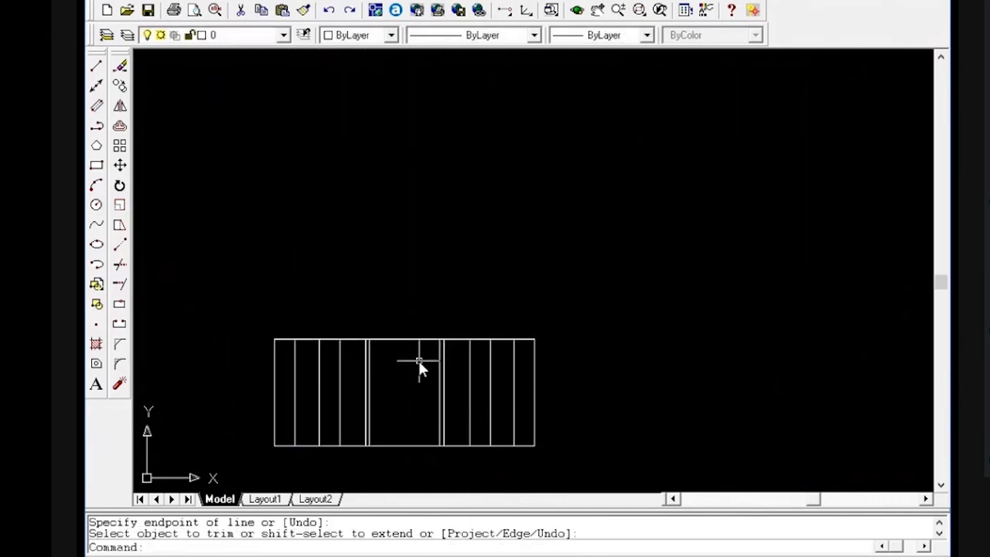
Offset the section view's base line upward by 0.75 to mark the flange thickness
scroll(418, 360, "down", 5)
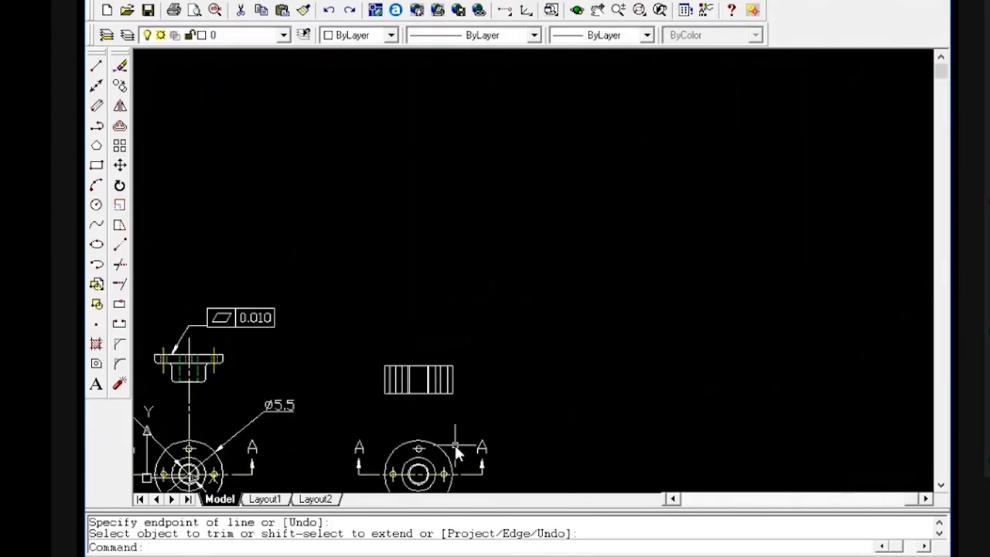
scroll(220, 363, "up", 3)
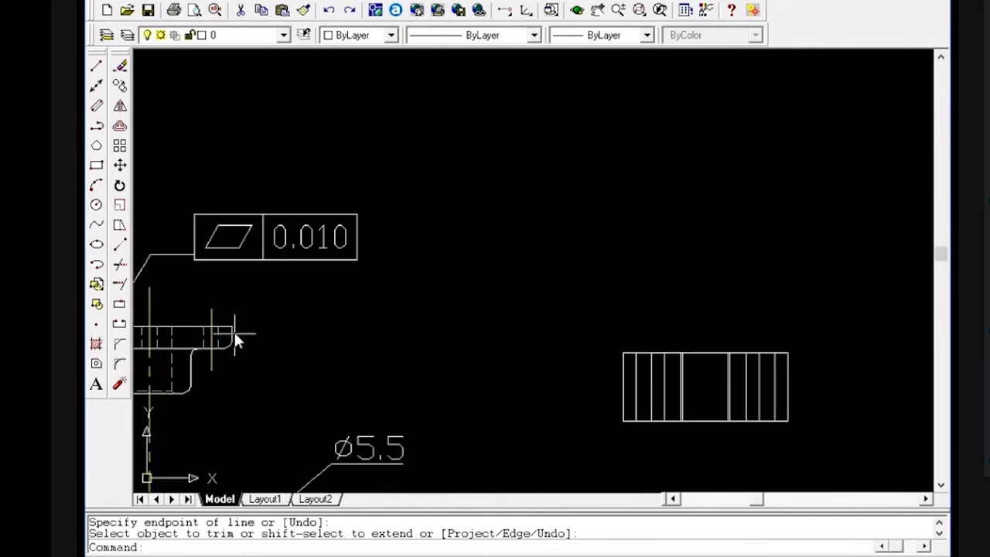
scroll(241, 365, "down", 4)
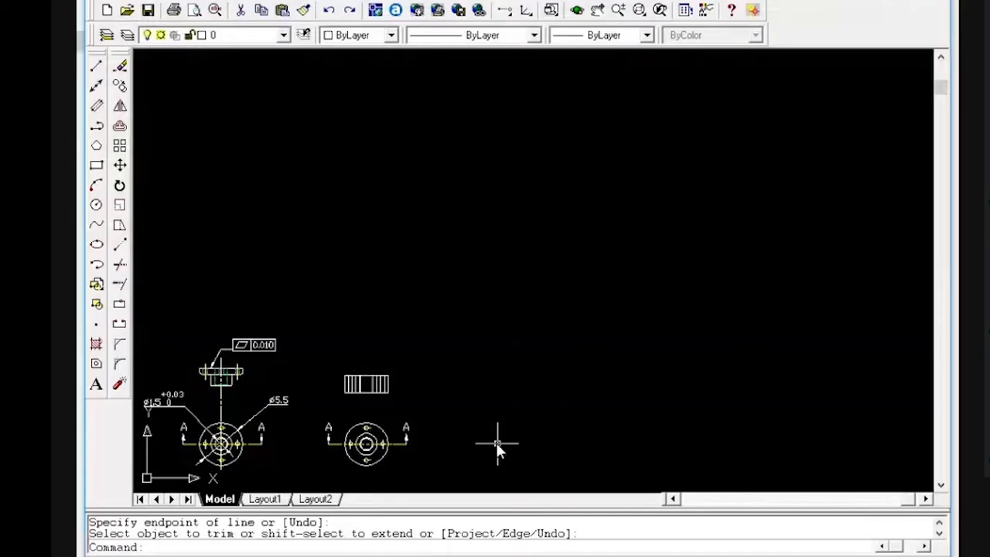
scroll(372, 379, "up", 7)
type("o")
key("Return")
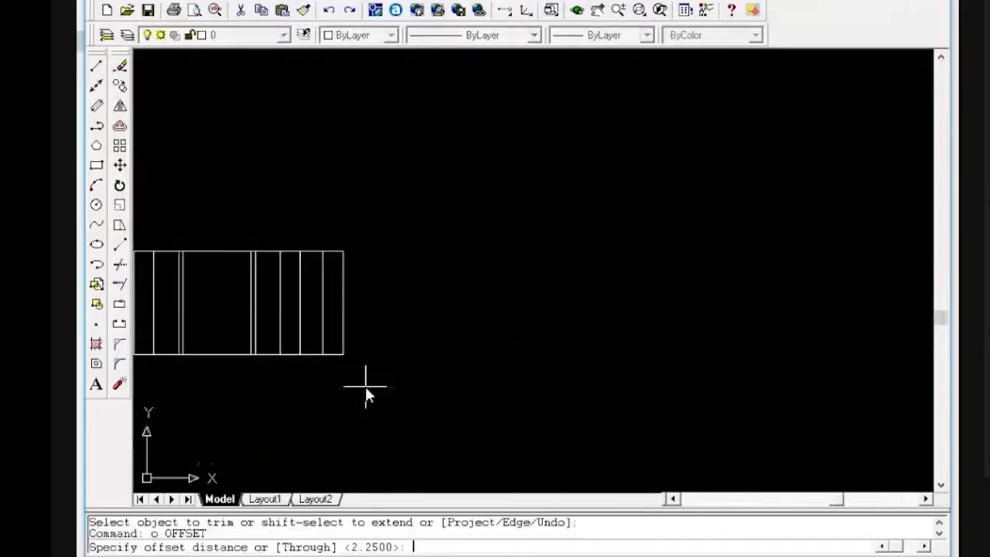
type(".75")
key("Return")
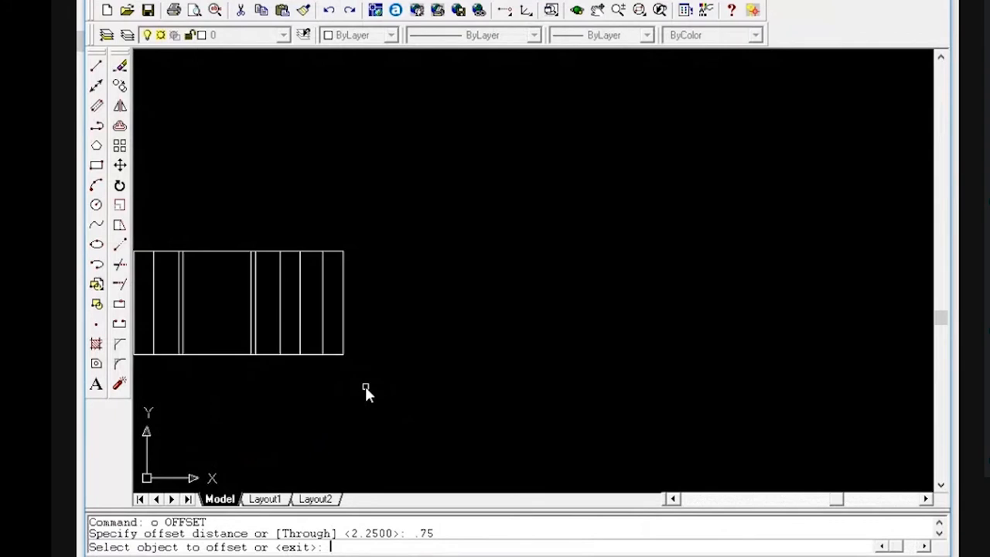
left_click(270, 352)
left_click(403, 287)
key("Return")
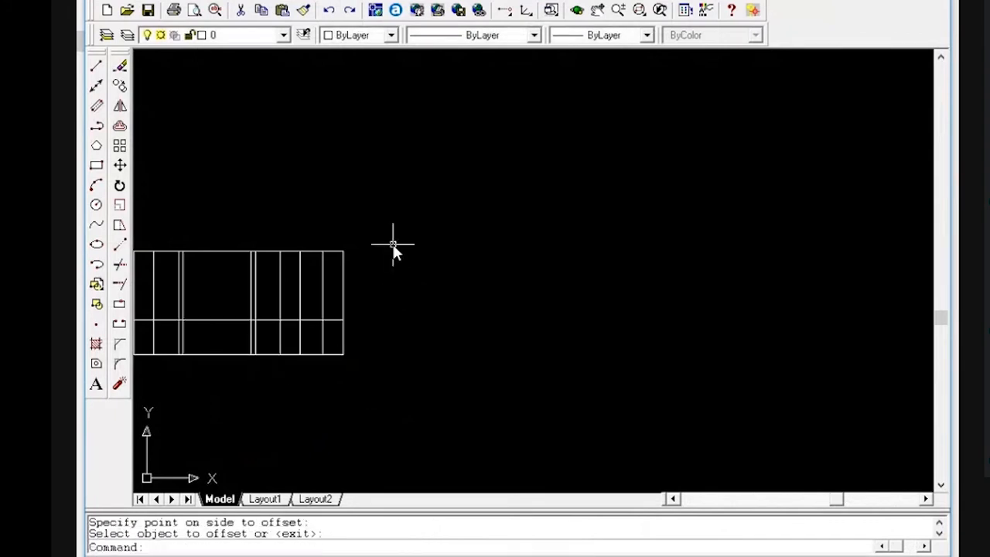
Trim the vertical and top lines above the flange thickness on both sides to leave only the central hub
scroll(393, 244, "down", 1)
scroll(334, 412, "down", 4)
scroll(331, 442, "up", 3)
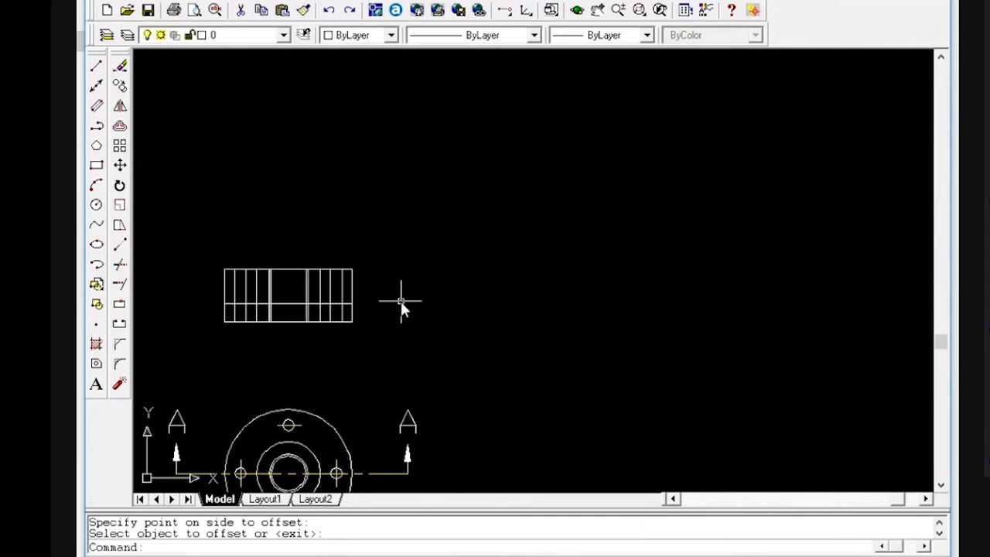
key("Escape")
key("Escape")
type("tr")
key("Return")
key("Return")
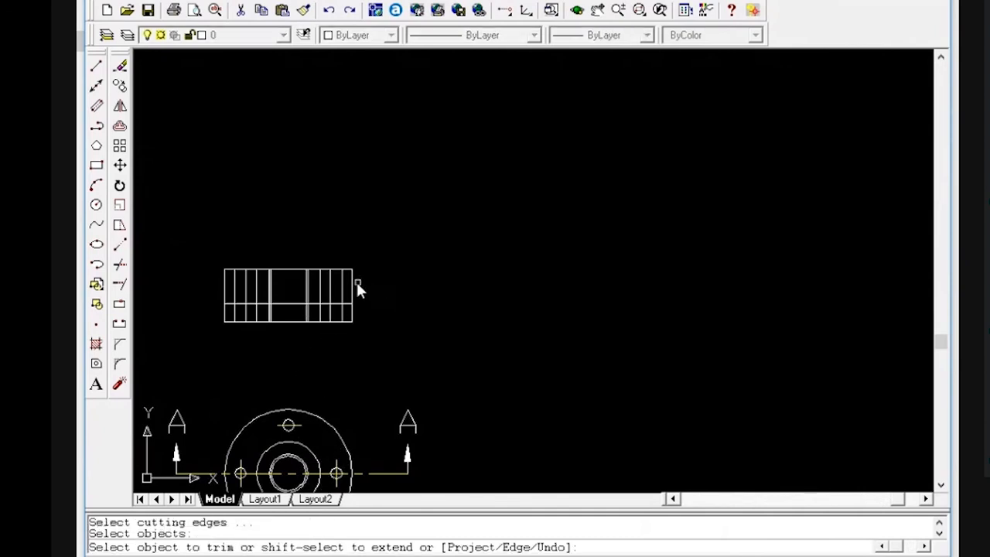
left_click(352, 284)
left_click(345, 283)
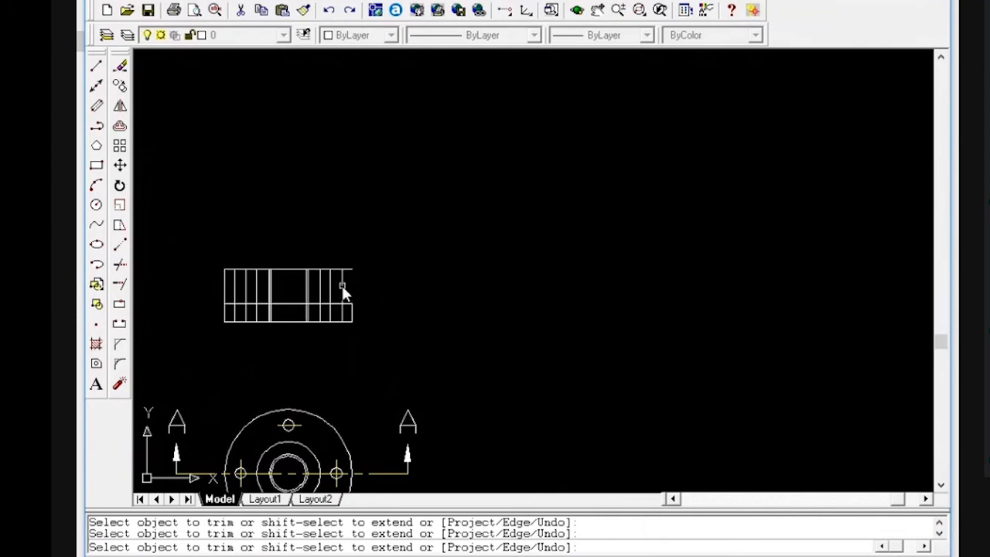
left_click(335, 269)
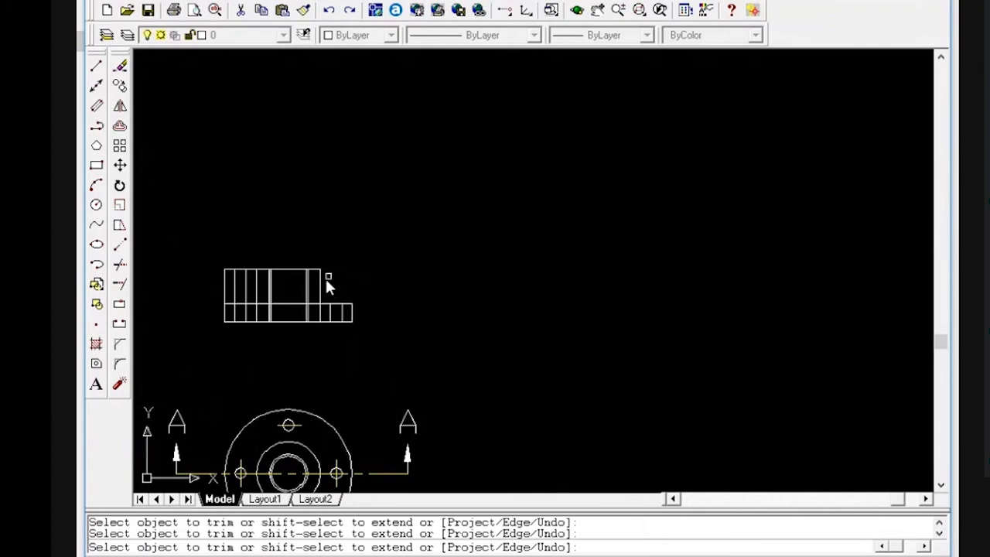
left_click(234, 287)
left_click(225, 287)
key("Return")
scroll(343, 353, "up", 3)
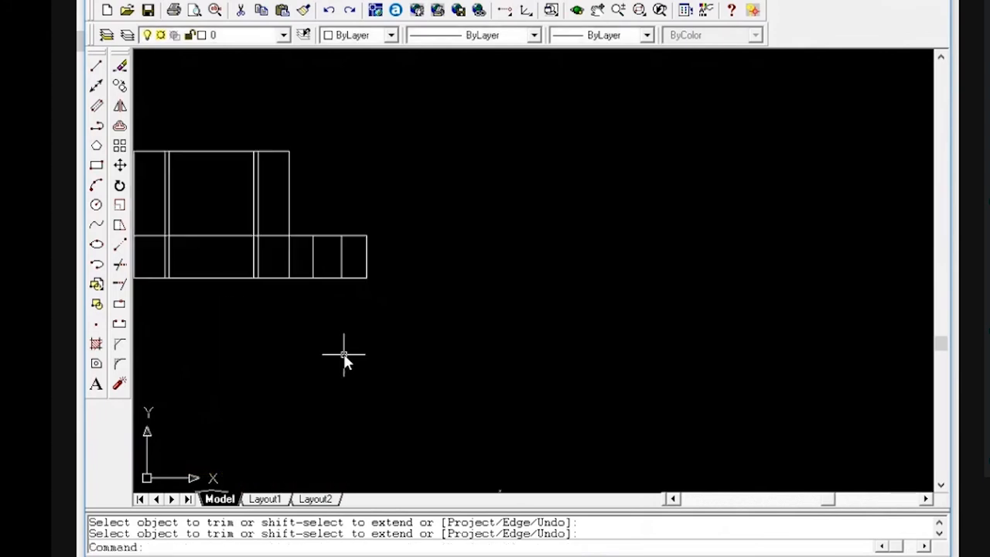
scroll(327, 339, "down", 2)
scroll(283, 324, "up", 1)
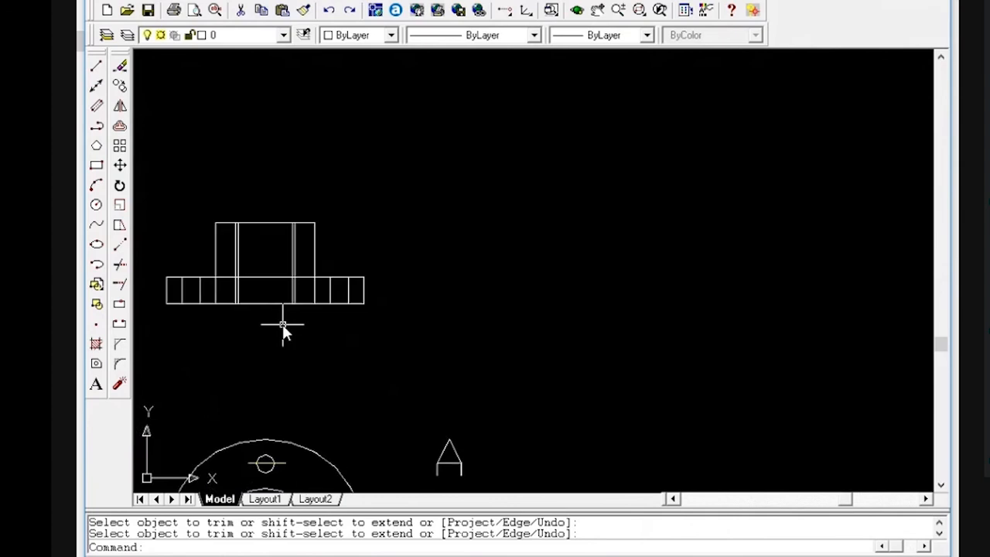
Offset the hub's top edge downward by 0.08 for the bore chamfer depth
scroll(283, 235, "up", 4)
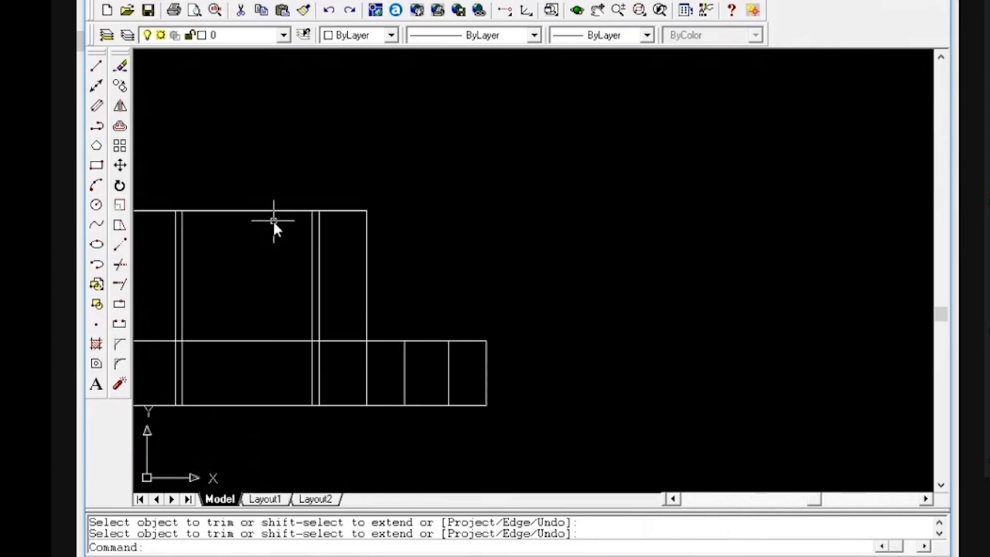
type("o")
key("Return")
type("0.0")
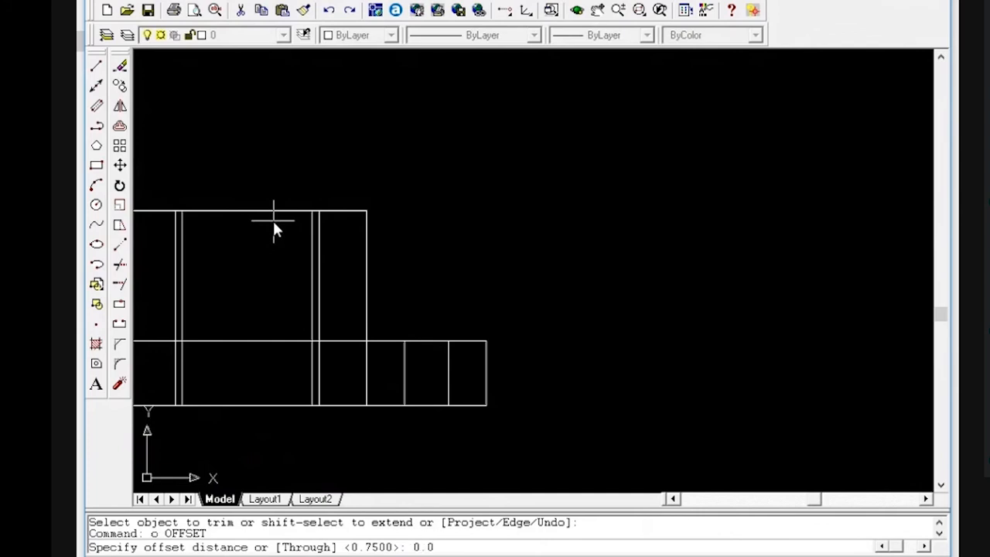
type("8")
key("Return")
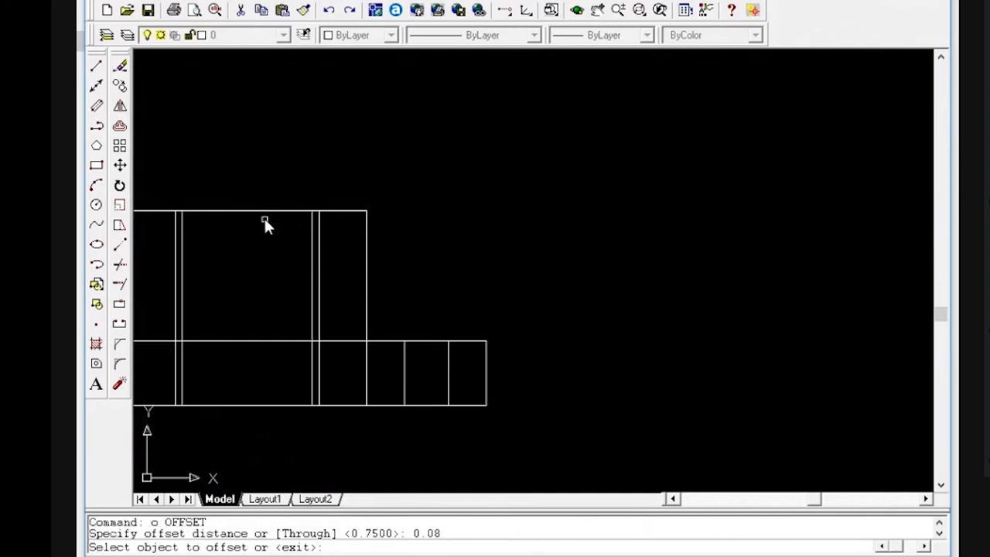
left_click(260, 215)
left_click(257, 216)
left_click(256, 242)
key("Return")
Draw diagonal chamfer lines at both upper corners of the bore and trim the excess offset line outside them
scroll(257, 212, "up", 5)
type("l")
key("Return")
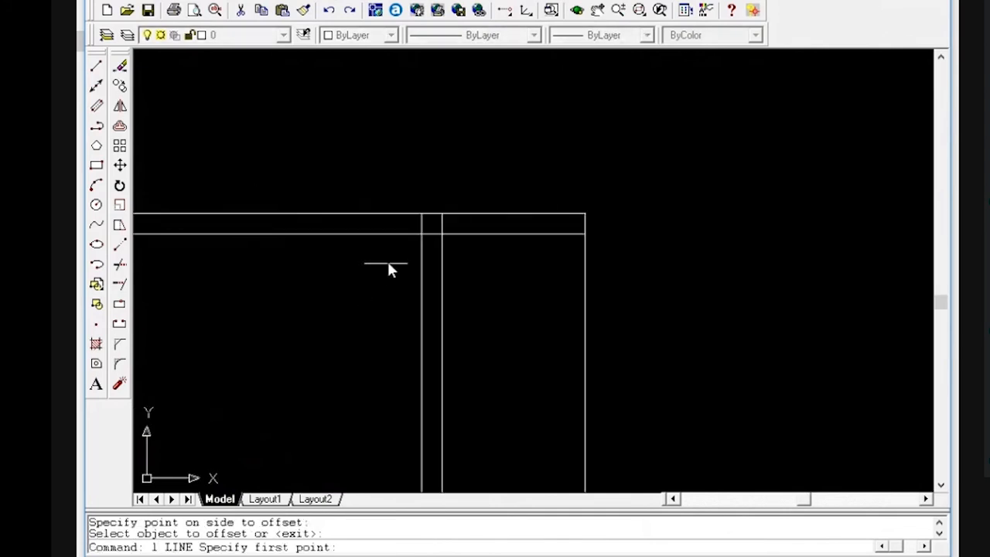
left_click(431, 239)
left_click(438, 218)
key("Return")
key("Return")
scroll(430, 236, "down", 4)
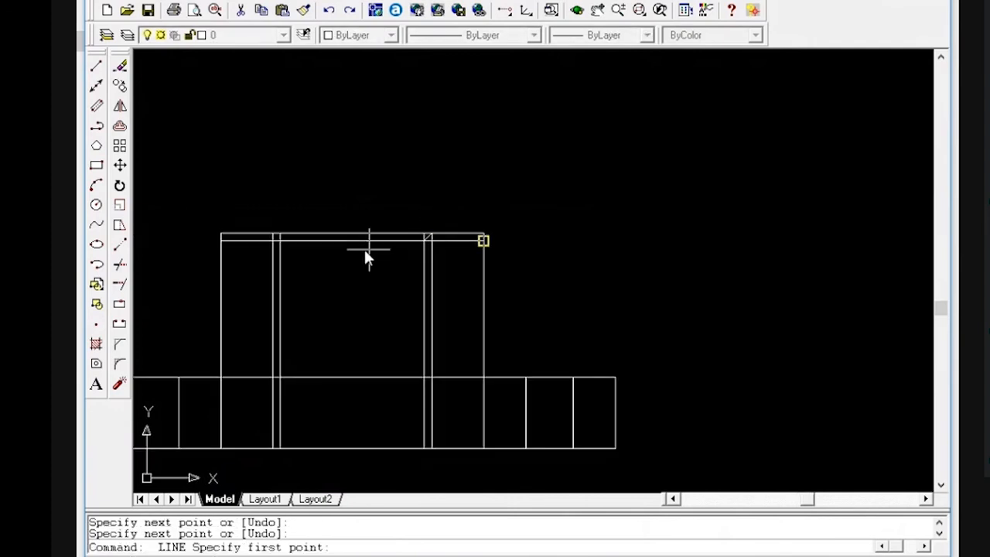
scroll(316, 243, "up", 4)
left_click(228, 239)
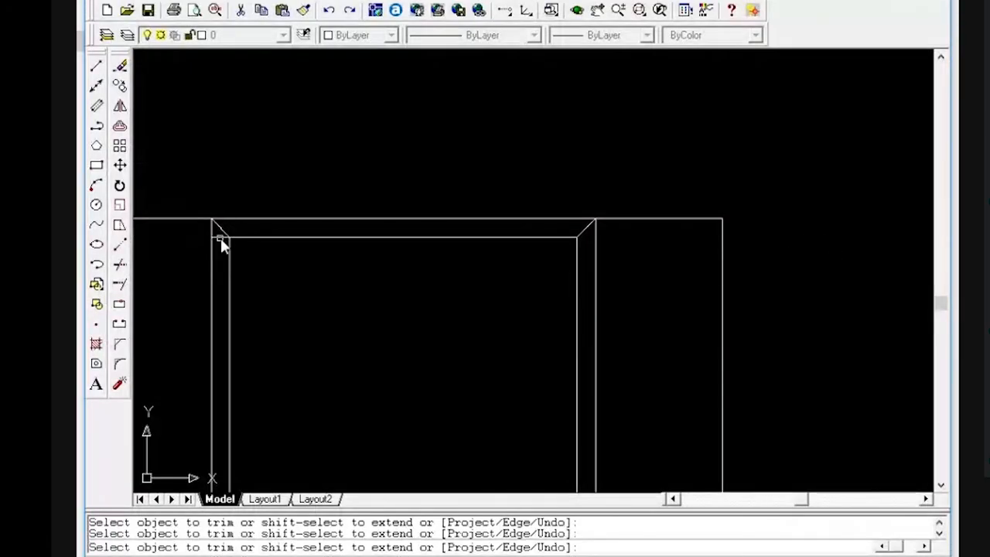
Erase the two outer vertical lines beside the bore that start at the chamfers' upper ends
key("Escape")
key("Escape")
type("e")
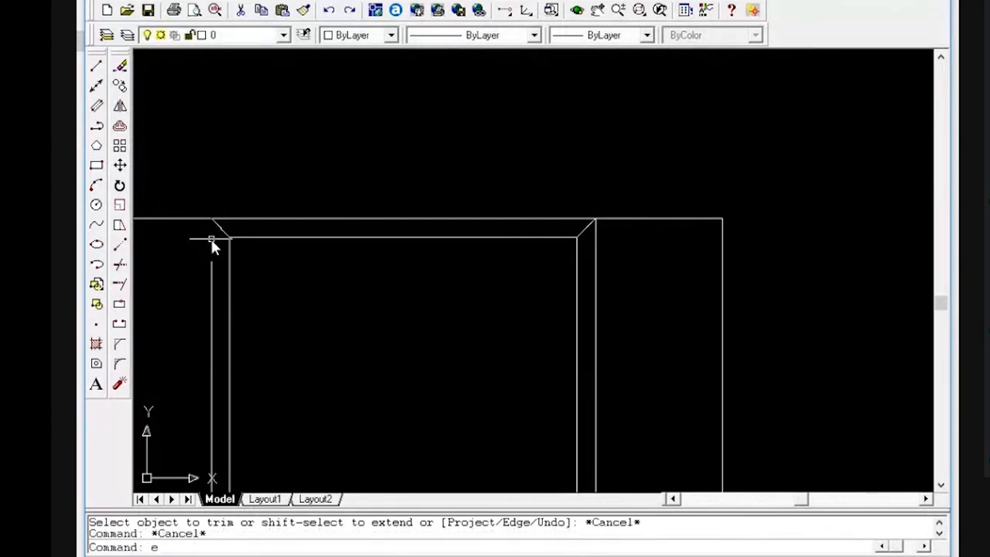
key("Return")
left_click(210, 237)
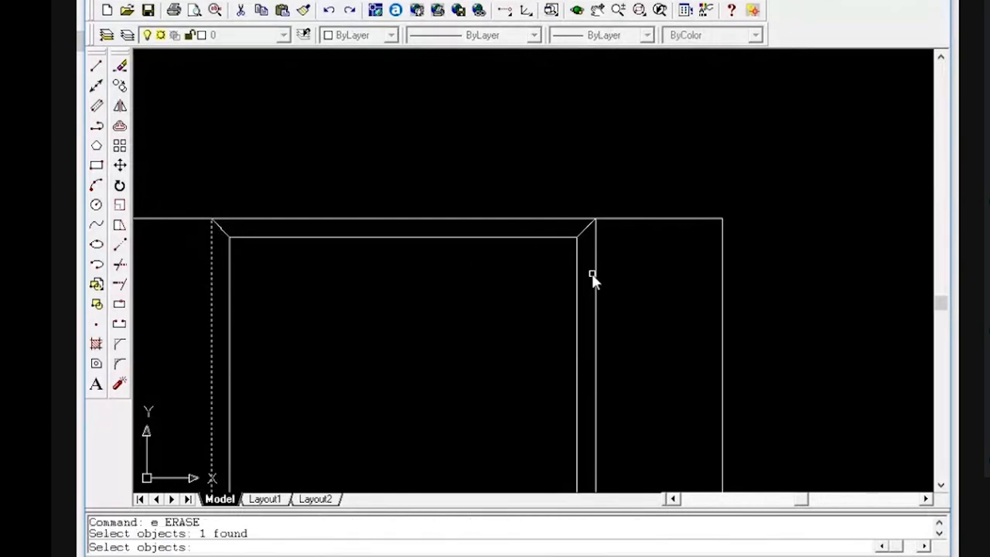
left_click(593, 273)
key("Return")
scroll(511, 284, "down", 5)
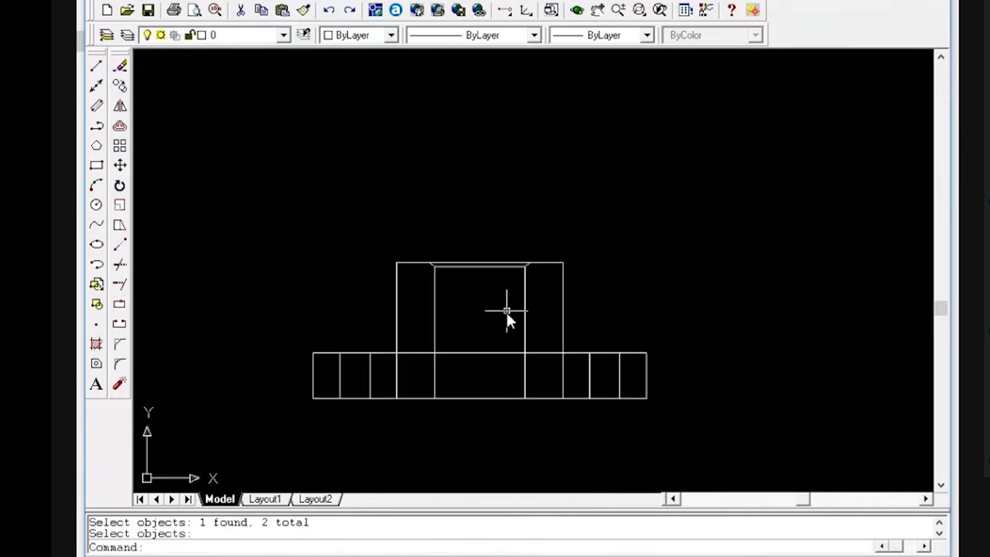
Trim the flange-top line and the hub side lines inside the solid walls on both sides of the bore
scroll(551, 437, "up", 1)
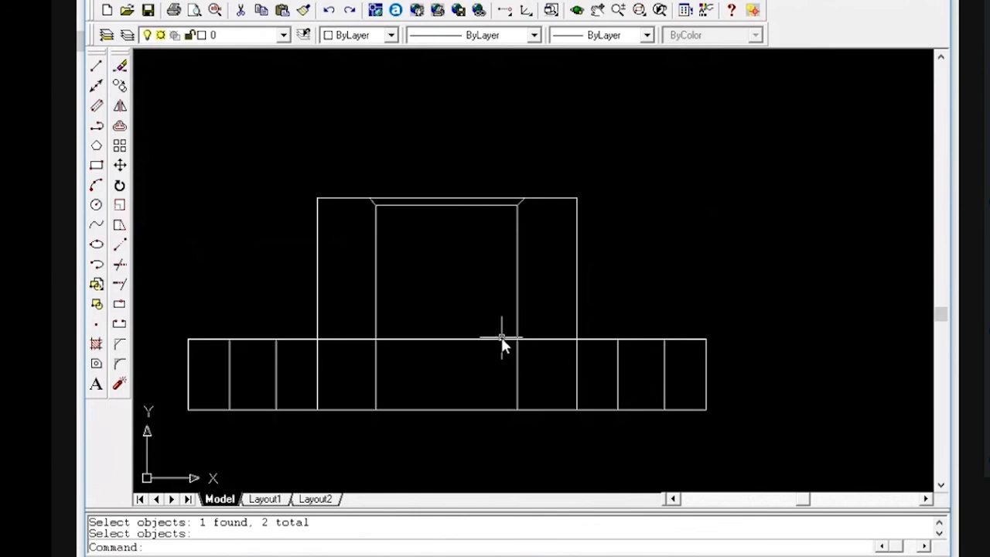
scroll(426, 402, "down", 4)
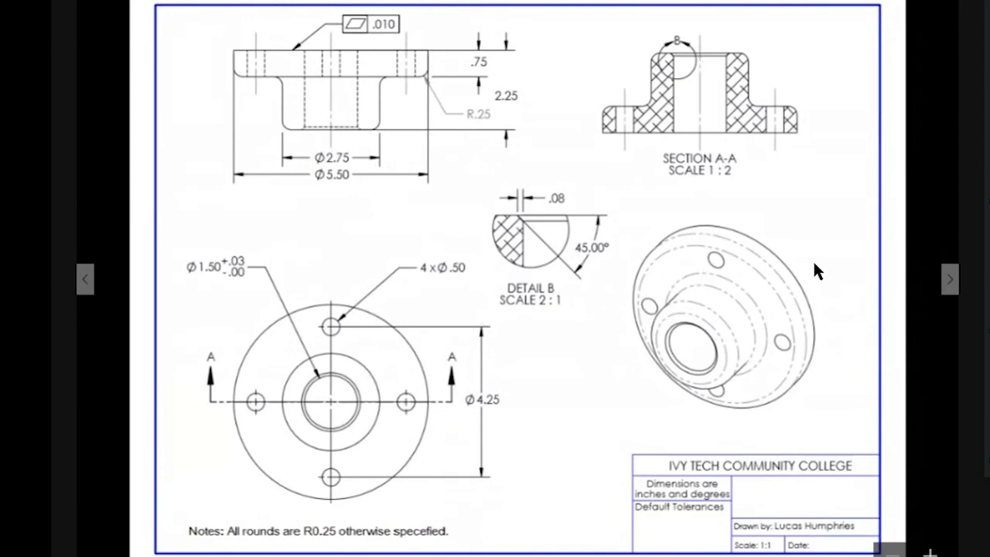
mouse_move(500, 556)
left_click(499, 556)
scroll(480, 405, "up", 4)
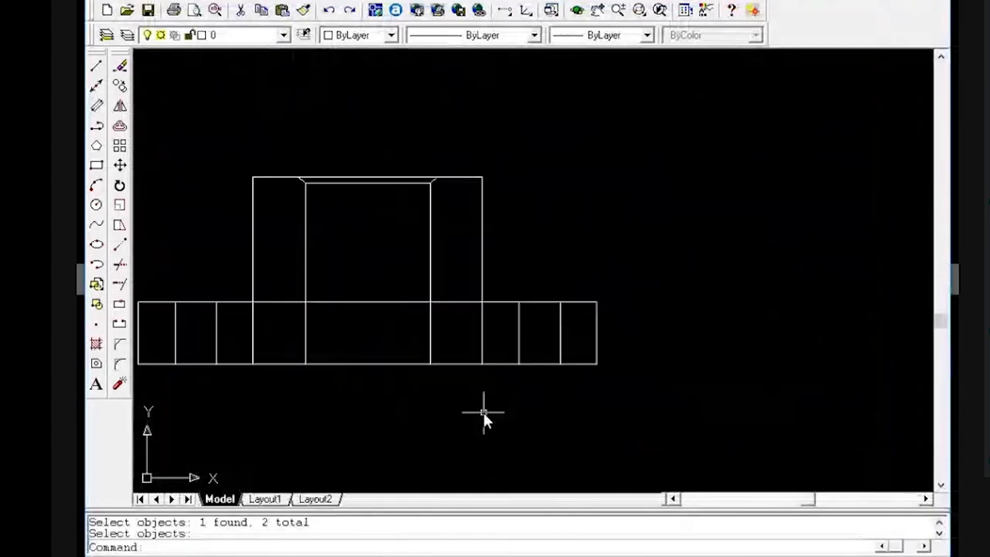
type("tr")
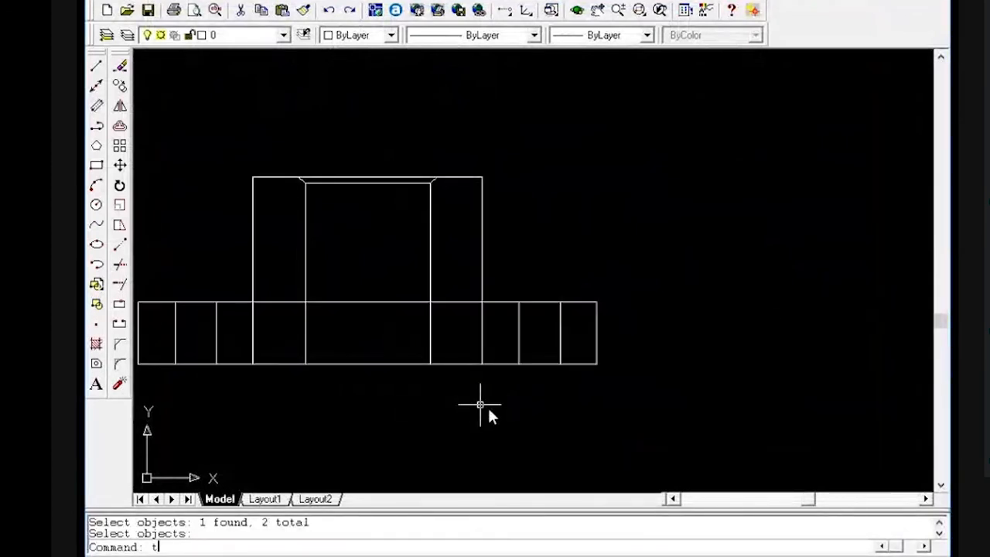
key("Return")
key("Return")
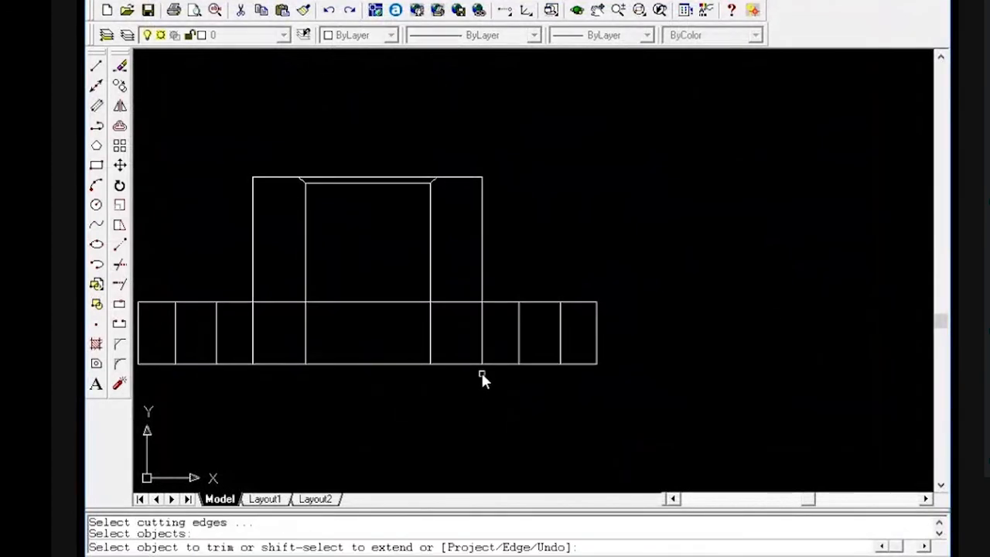
left_click(463, 302)
left_click(483, 322)
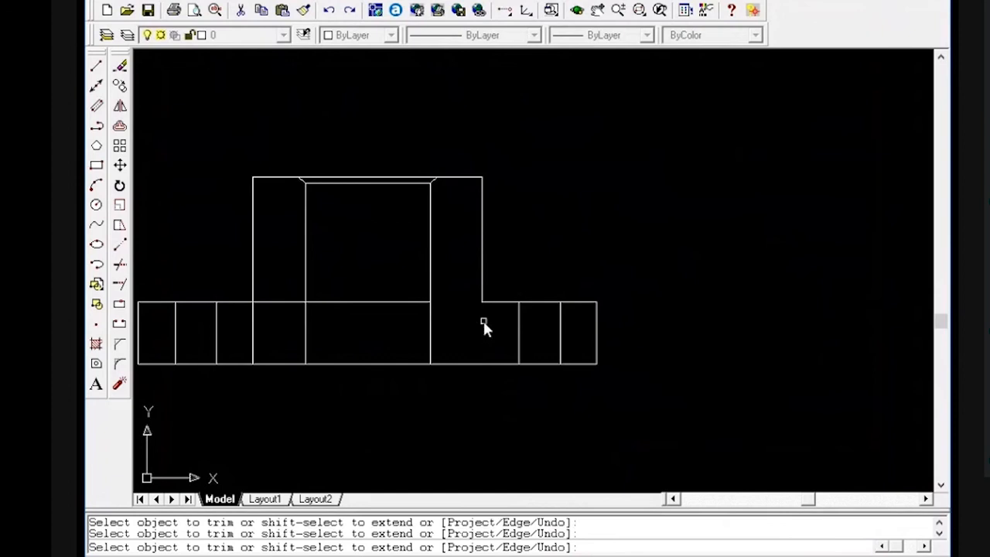
left_click(288, 302)
left_click(253, 340)
key("Escape")
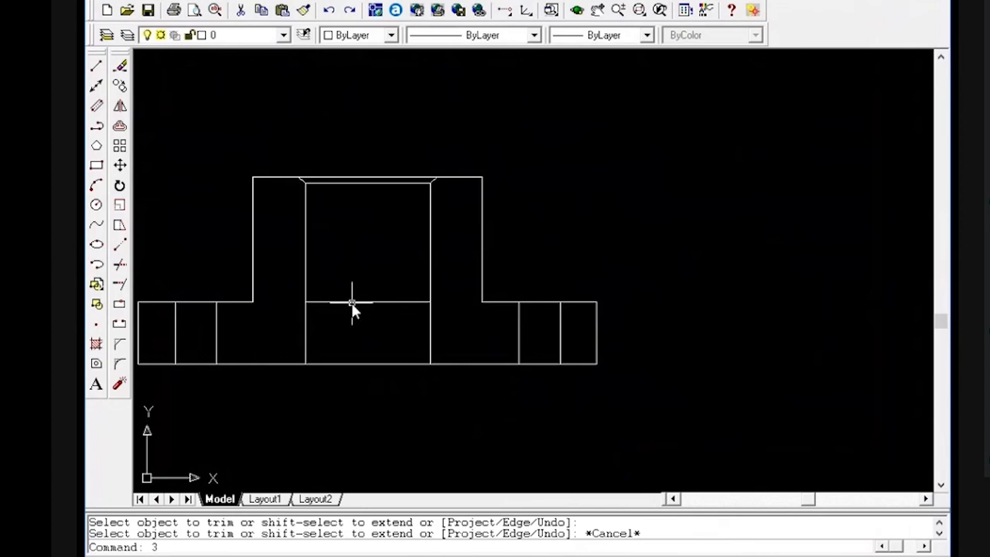
Erase the remaining horizontal line segment that crosses the bore
key("Escape")
type("`e")
key("Escape")
key("Escape")
type("e")
key("Return")
left_click(352, 302)
key("Return")
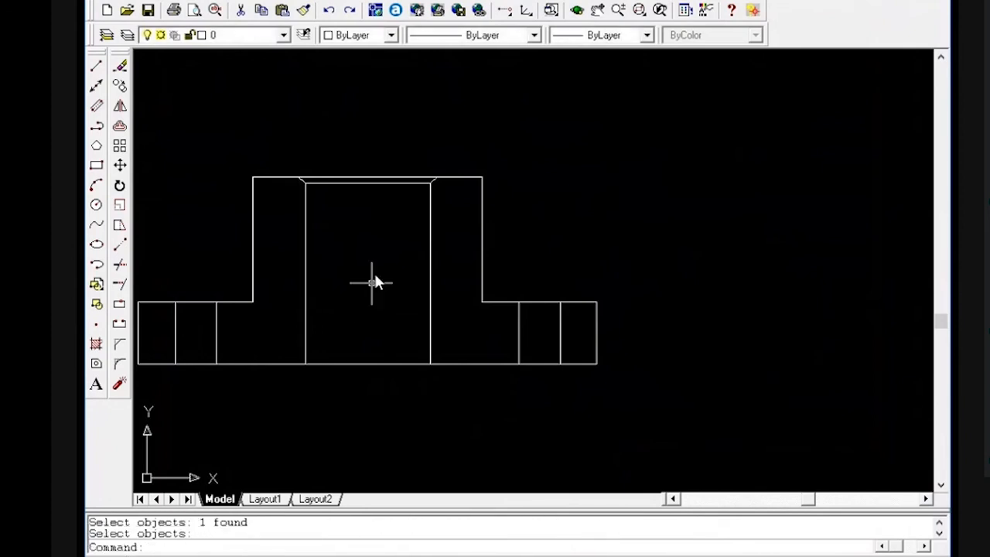
scroll(413, 224, "down", 3)
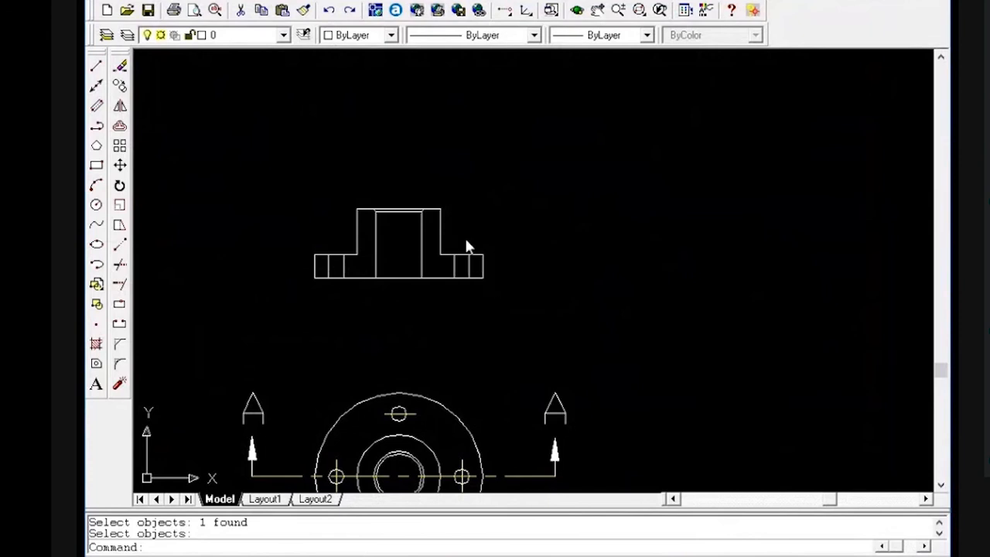
Fillet the right outer top corner of the flange in the section view with a radius of 0.25
scroll(464, 244, "up", 4)
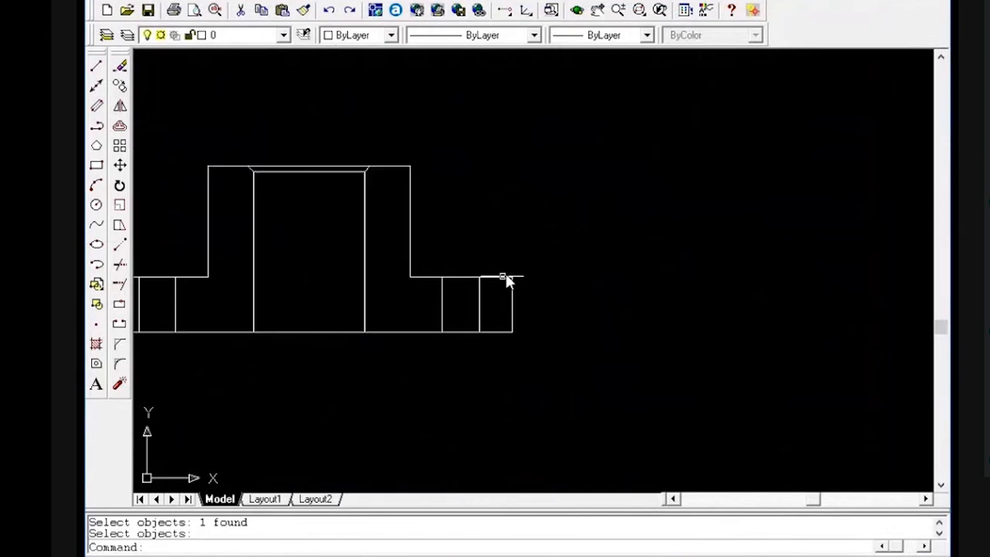
type("fillet")
key("Return")
type("r")
key("Return")
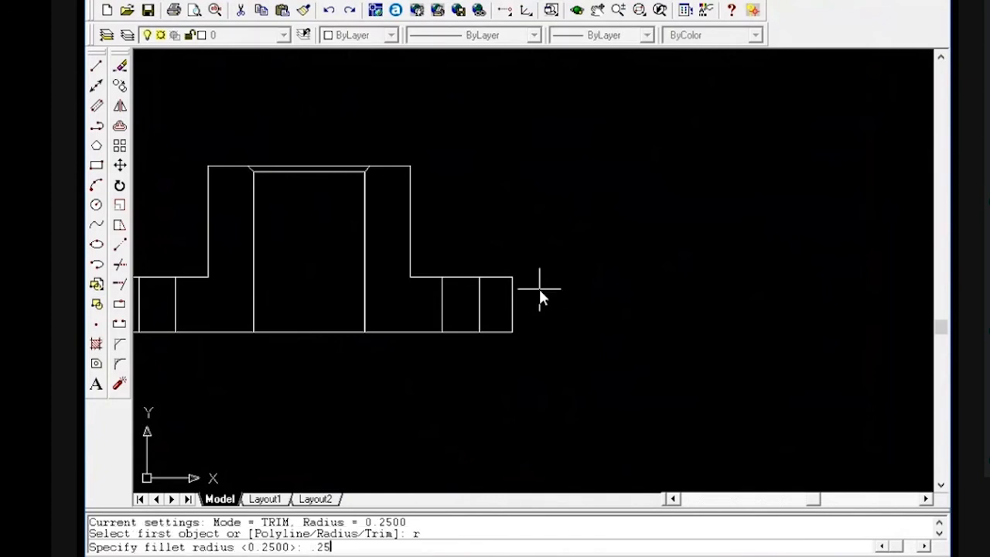
key("Return")
left_click(507, 283)
left_click(512, 288)
Fillet the right flange-to-hub inner corner and the hub's upper right corner with the same 0.25 radius
key("Return")
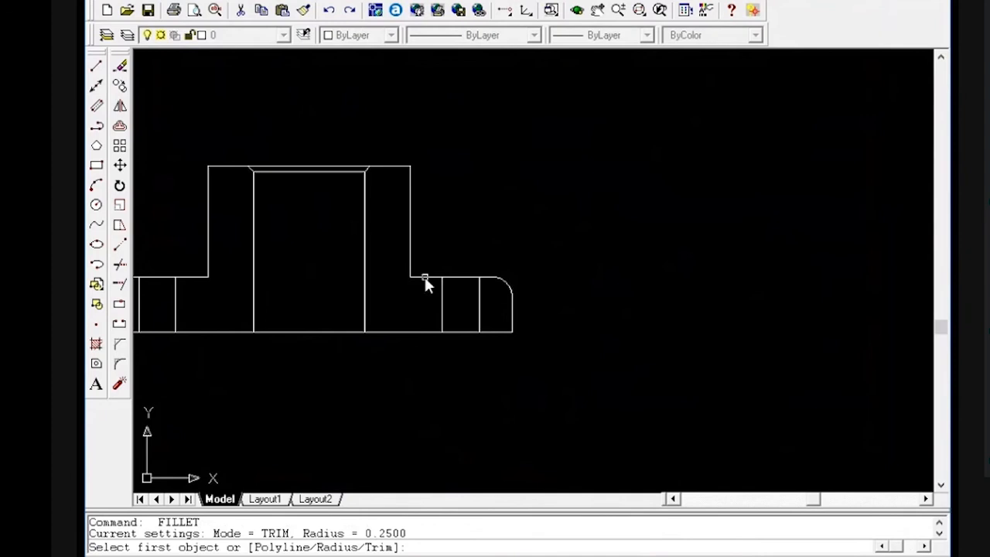
left_click(424, 276)
left_click(410, 261)
key("Return")
left_click(410, 249)
left_click(392, 167)
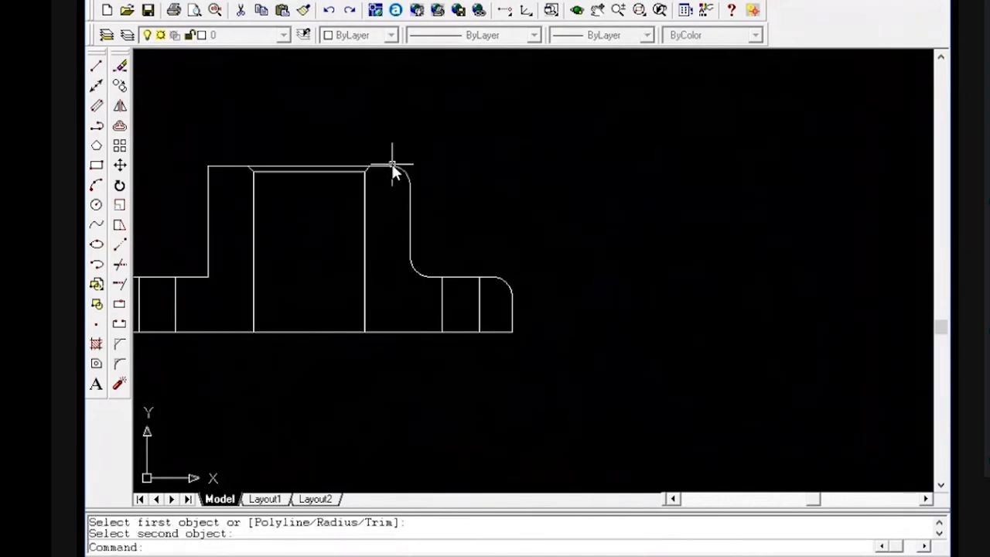
Fillet the hub's upper left corner and the left hub-to-flange inner corner with the 0.25 radius
key("Return")
left_click(232, 167)
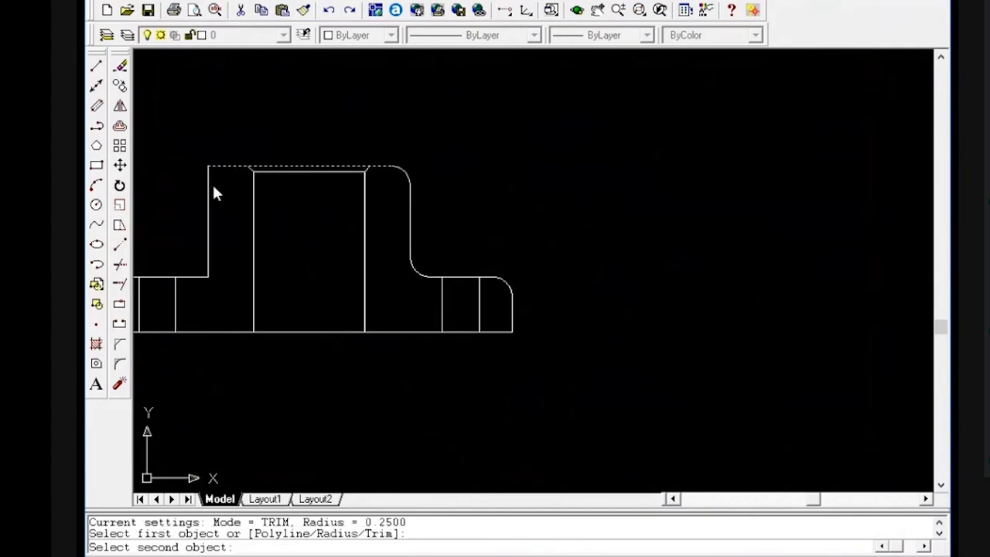
left_click(208, 187)
key("Return")
left_click(207, 216)
left_click(194, 276)
Fillet the left outer top corner of the flange with the 0.25 radius and end the command
scroll(209, 283, "down", 5)
scroll(216, 303, "up", 8)
key("Return")
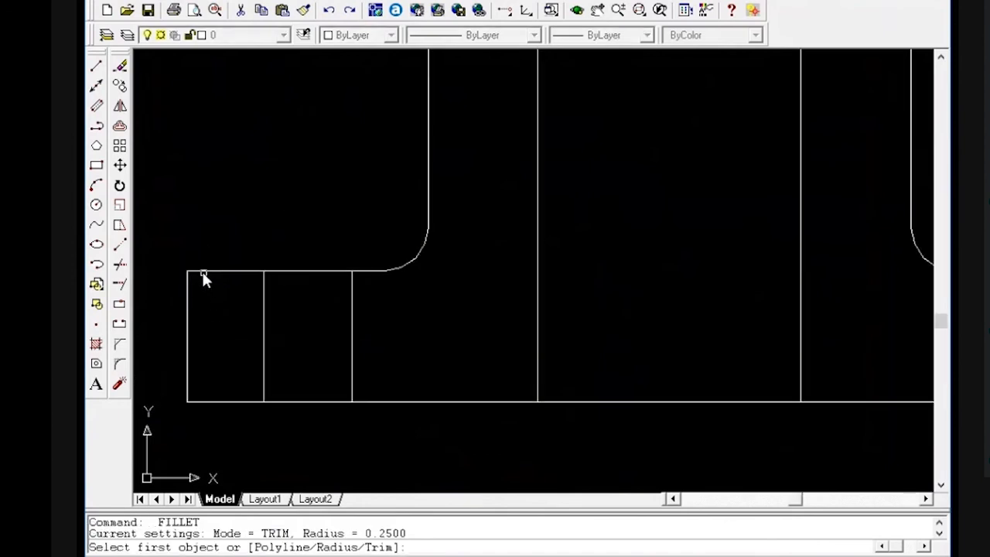
left_click(202, 276)
left_click(190, 283)
left_click(189, 285)
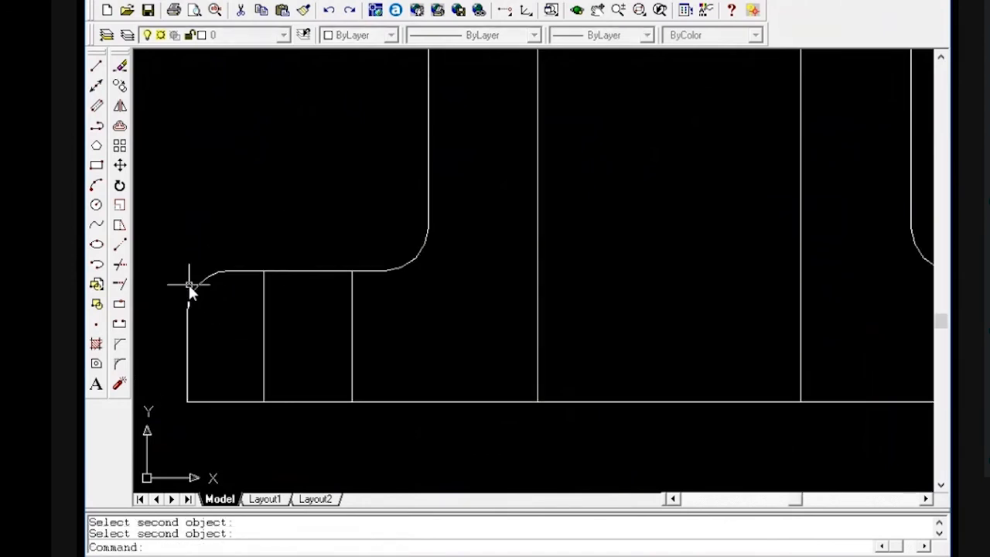
key("Escape")
scroll(198, 286, "down", 6)
scroll(224, 308, "up", 5)
key("Escape")
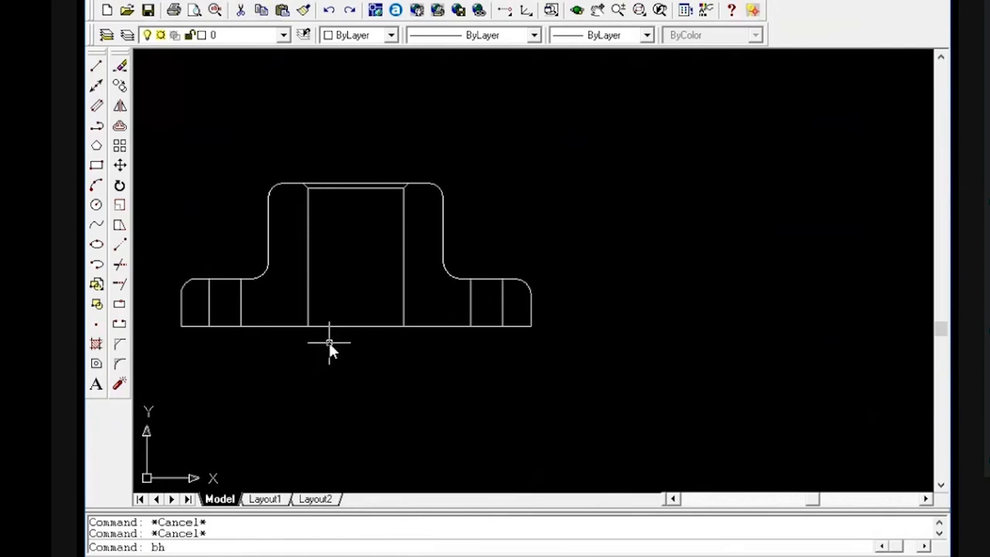
Start a boundary hatch and choose the predefined STEEL pattern
key("Return")
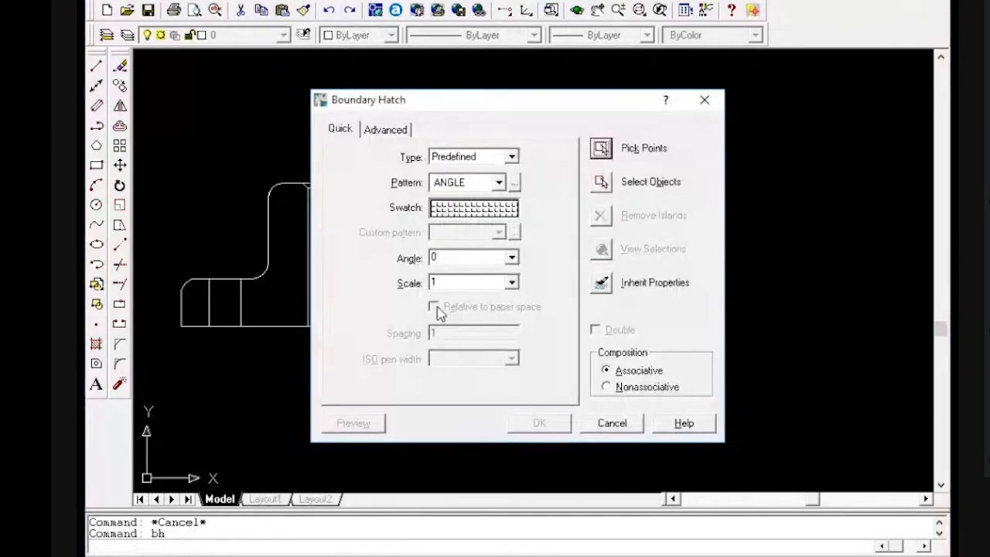
left_click(514, 184)
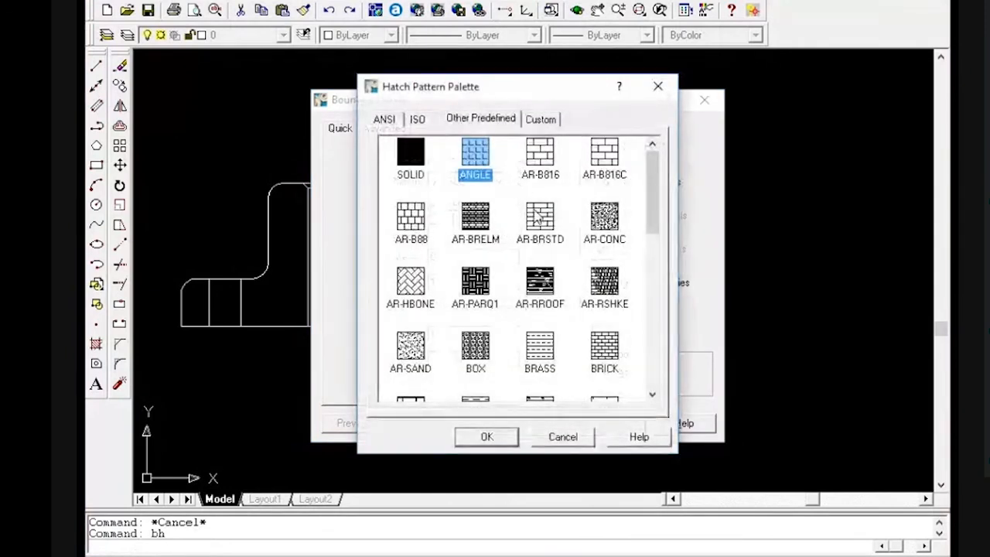
left_click(545, 287)
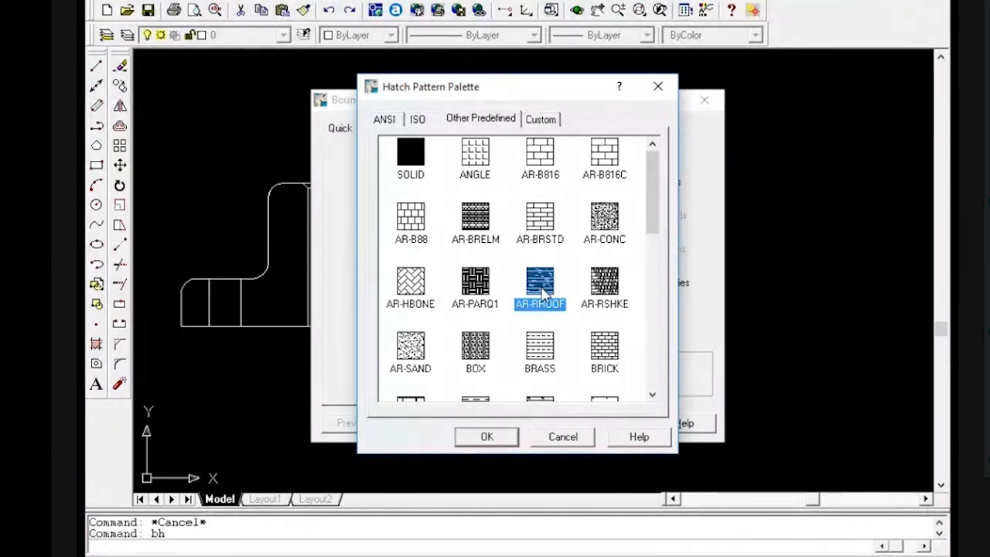
key("s")
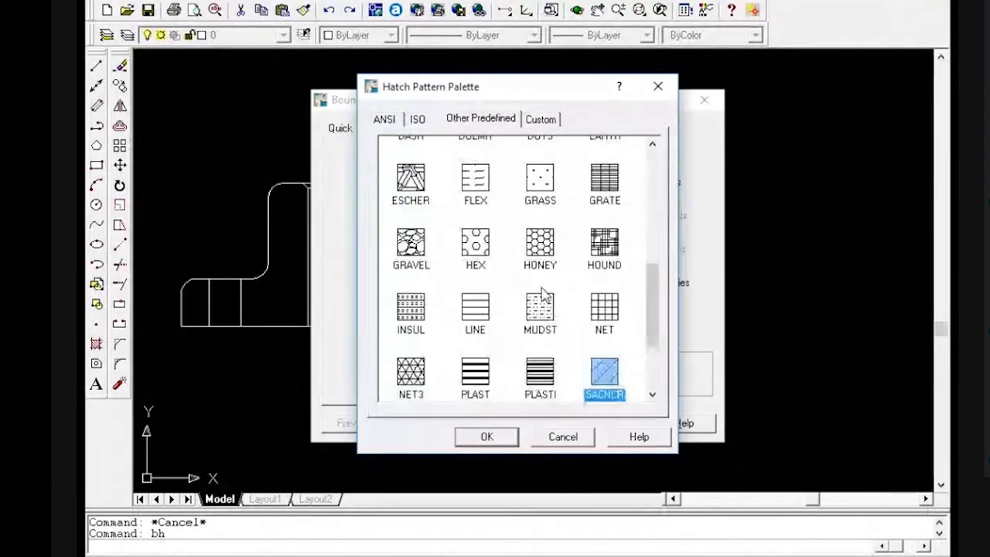
scroll(580, 387, "down", 2)
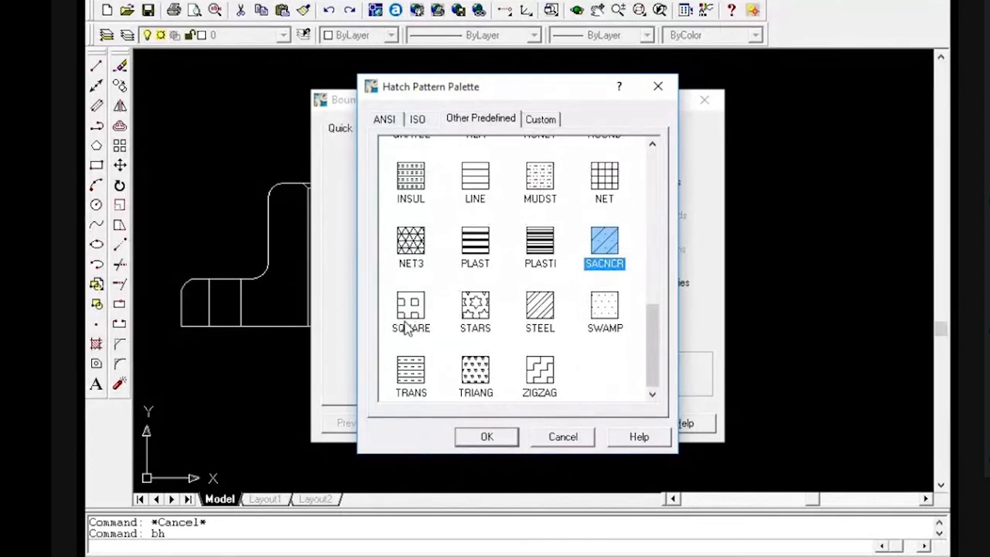
left_click(540, 312)
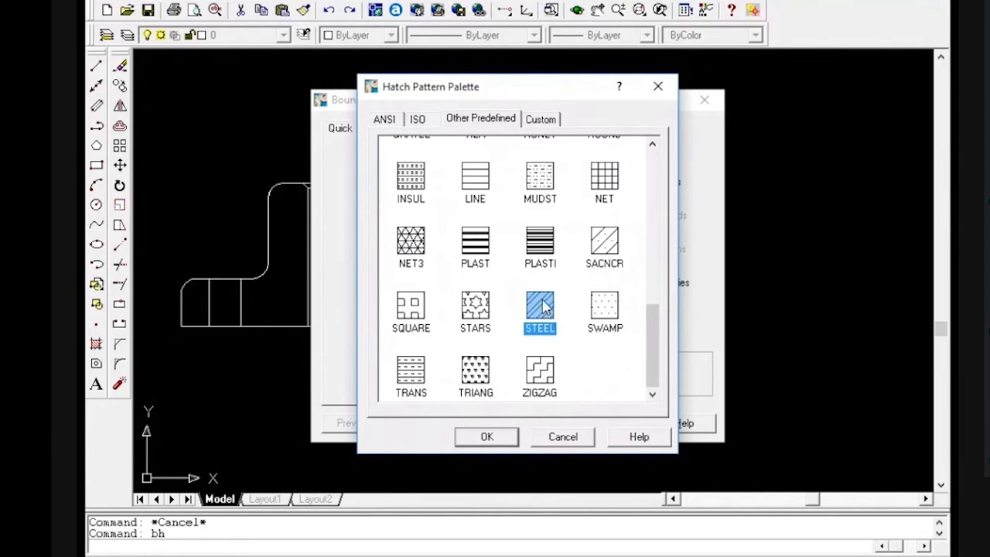
left_click(487, 436)
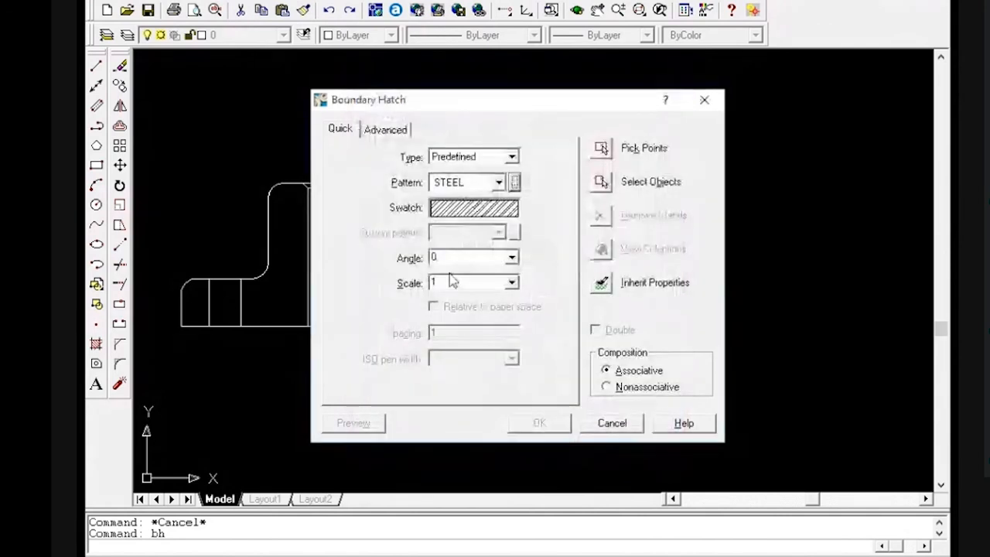
Set the hatch scale to .2 and hatch the solid hub walls and outer flange areas, leaving bore and bolt holes empty
double_click(459, 283)
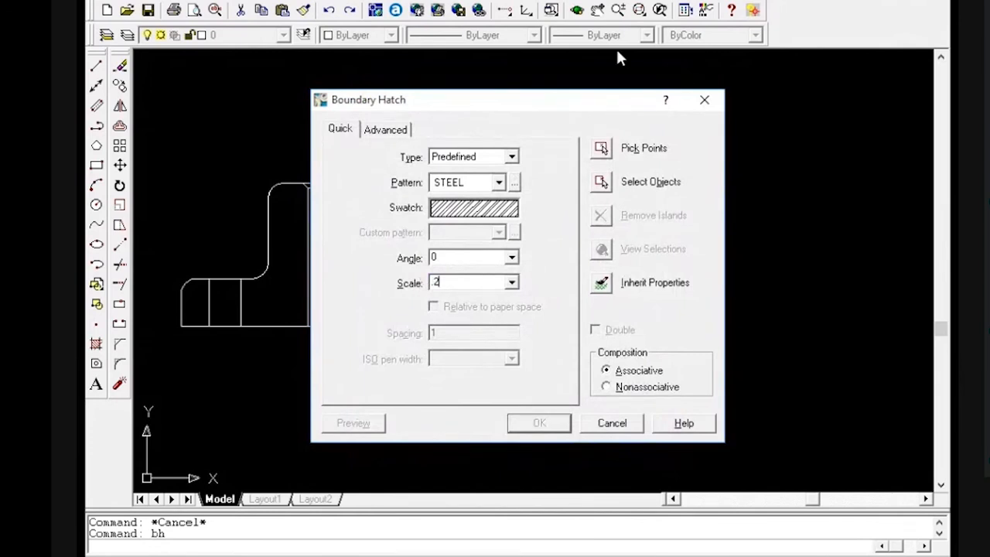
left_click(604, 149)
left_click(519, 282)
left_click(329, 294)
left_click(278, 305)
key("Return")
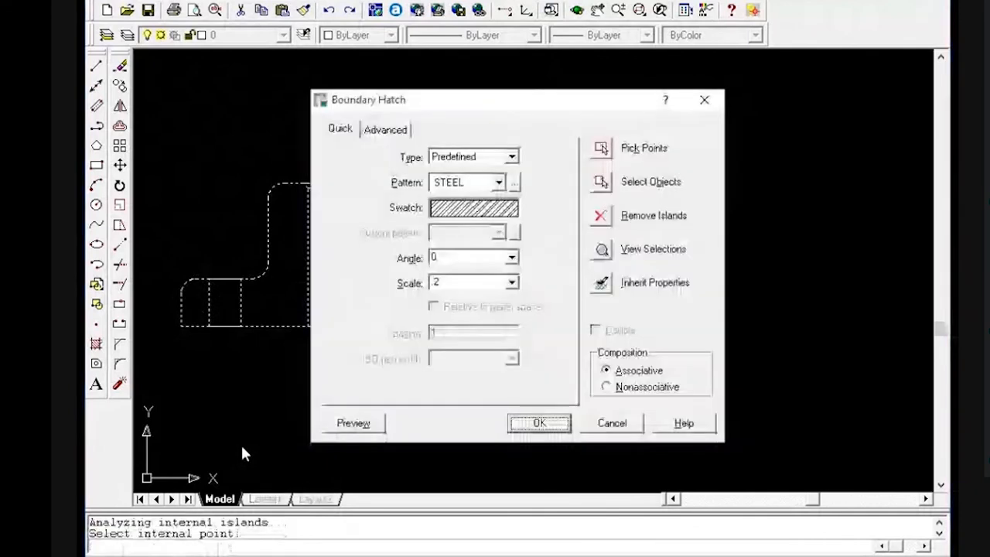
key("Return")
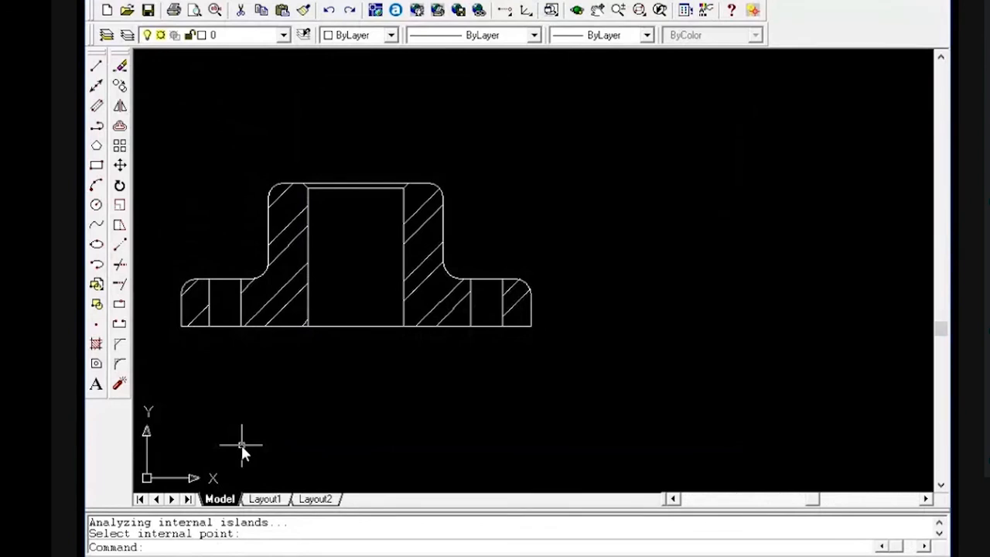
Check the reference drawing and add the centred text "section A-A" below the section view with height 2.5 and rotation 0
scroll(232, 452, "down", 2)
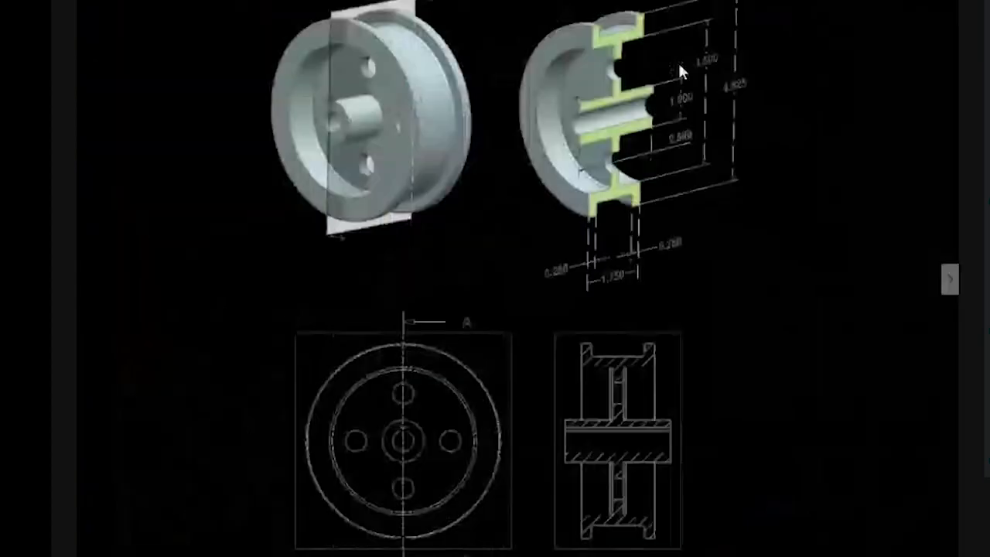
key("Right")
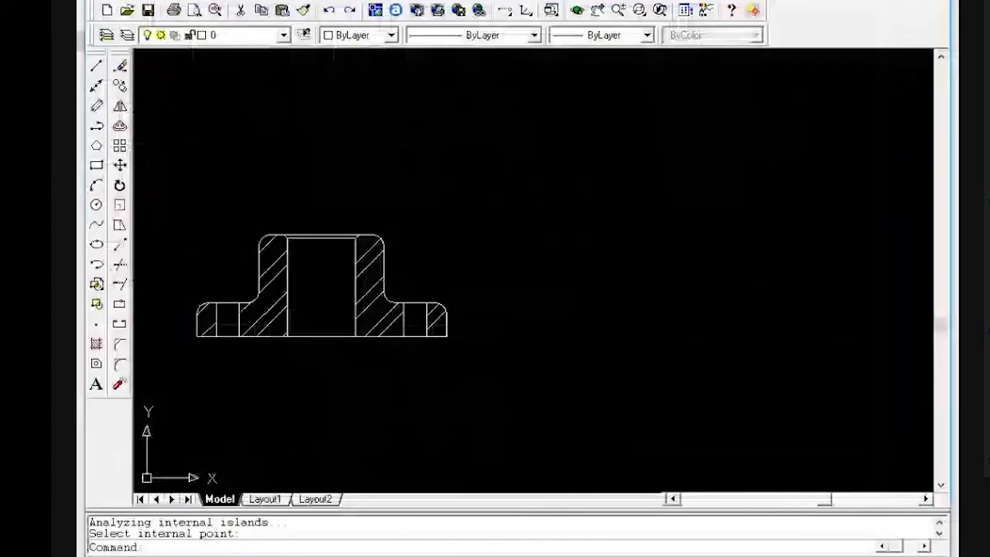
type("text")
key("Return")
type("c")
key("Return")
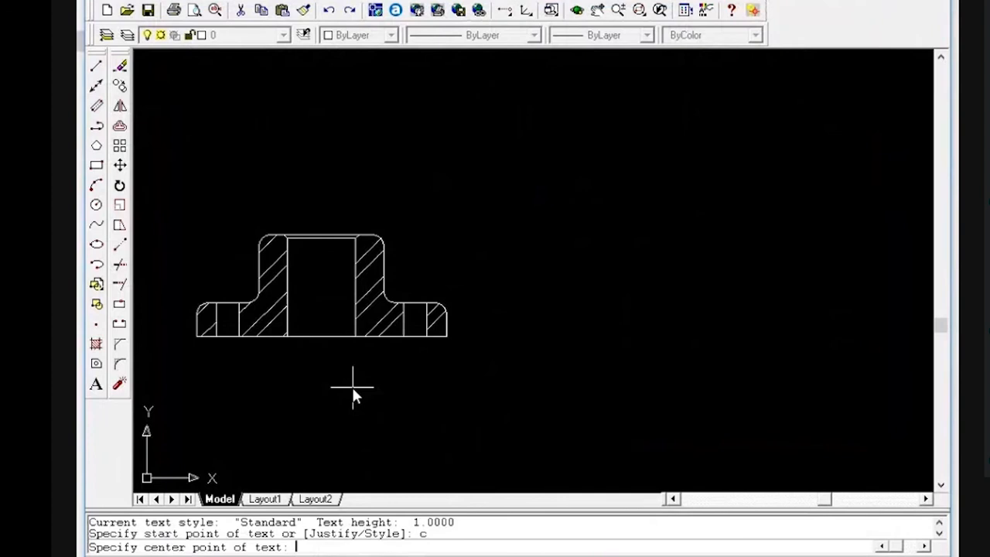
left_click(320, 411)
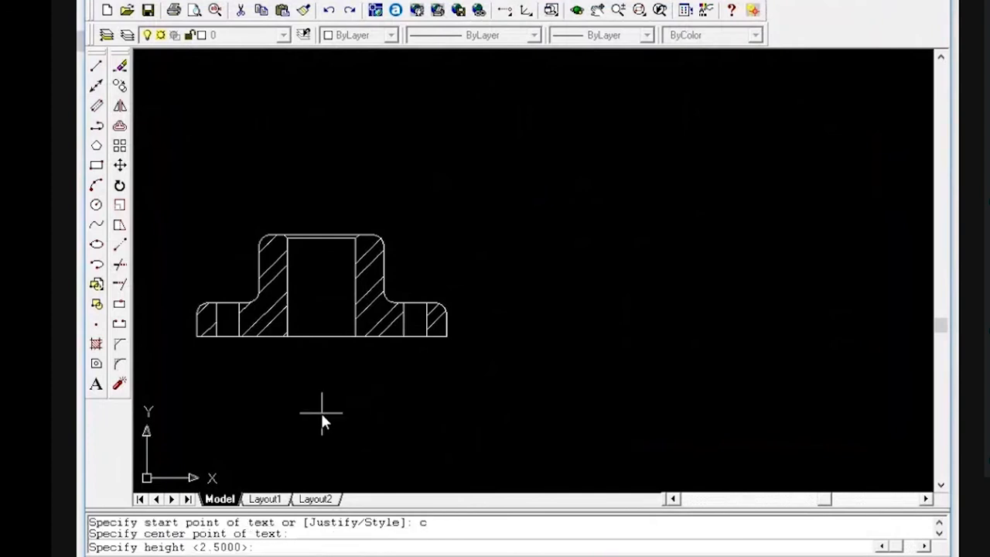
key("Return")
key("Return")
type("A")
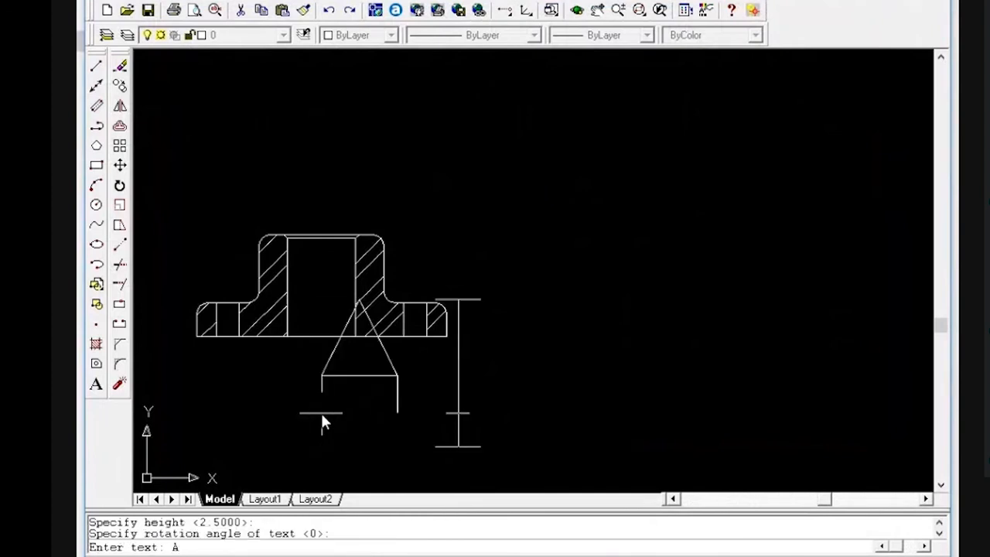
key("BackSpace")
type("section")
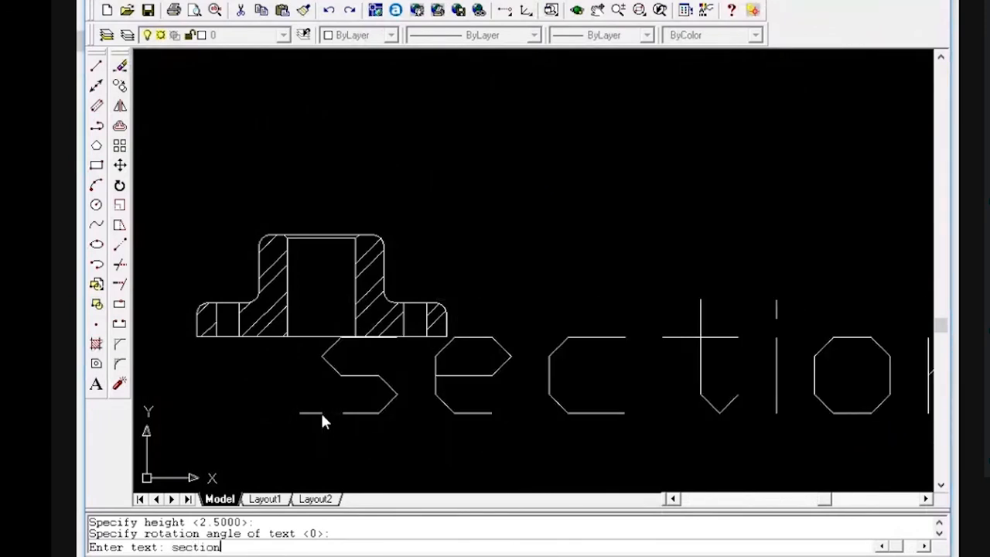
type(" A-A")
key("Return")
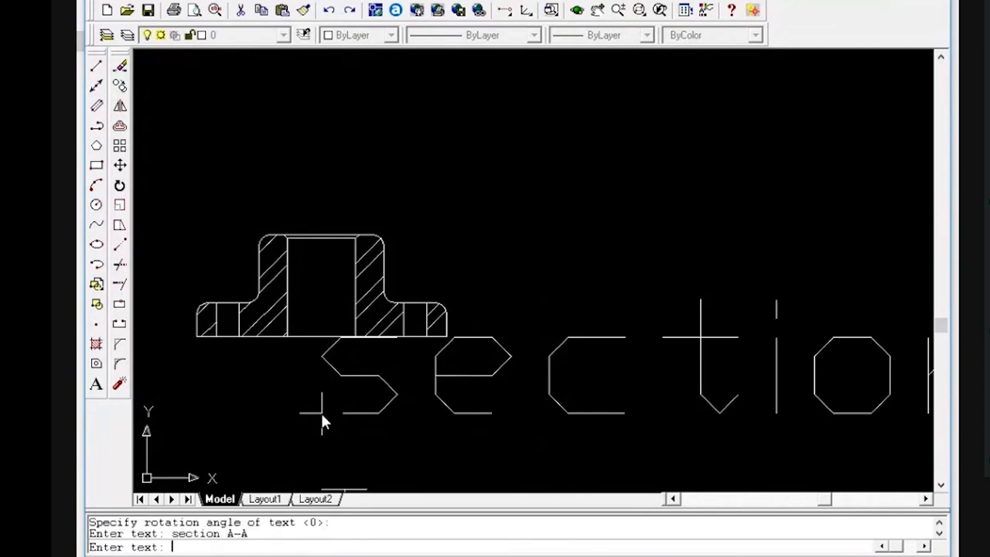
key("Return")
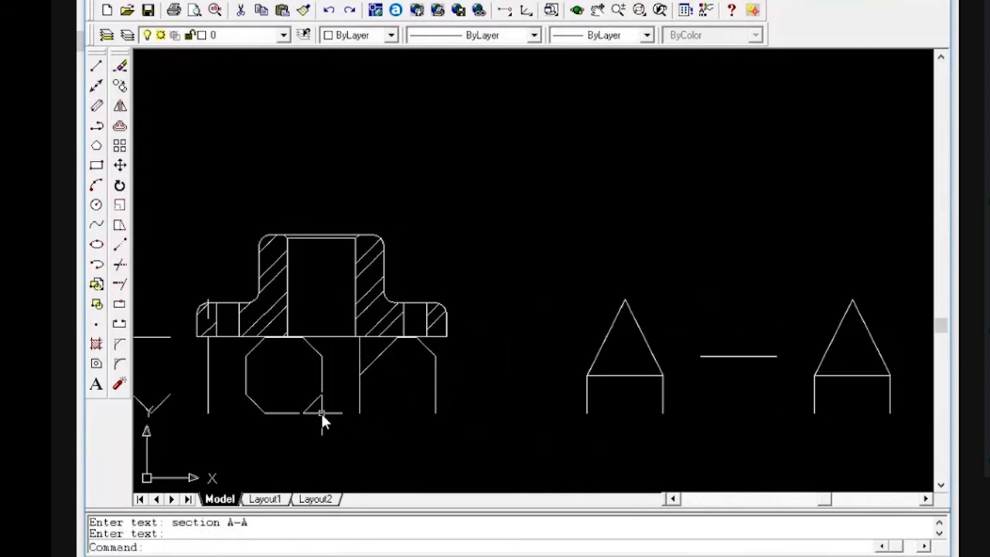
key("Escape")
key("Escape")
type("change")
key("Return")
type("p")
key("Return")
key("Return")
key("Return")
key("Return")
key("Return")
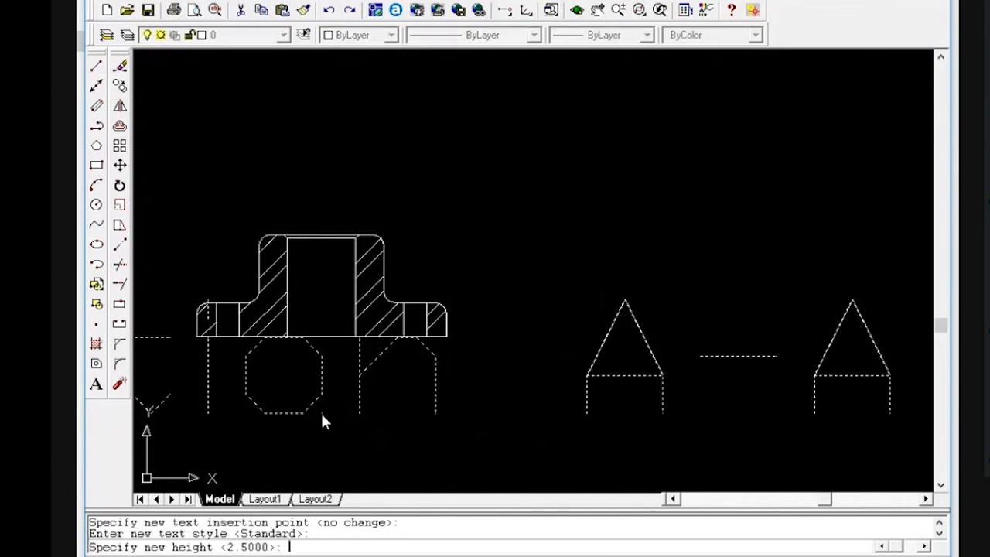
key("Escape")
key("Escape")
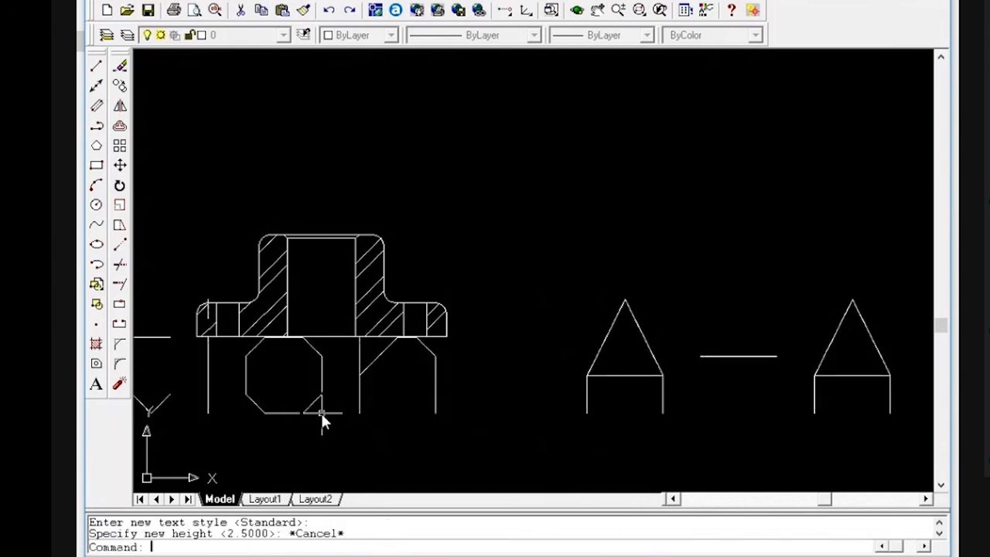
Match the properties of the "section A-A" text to the left A label of the cutting line
scroll(333, 399, "down", 1)
scroll(333, 399, "down", 5)
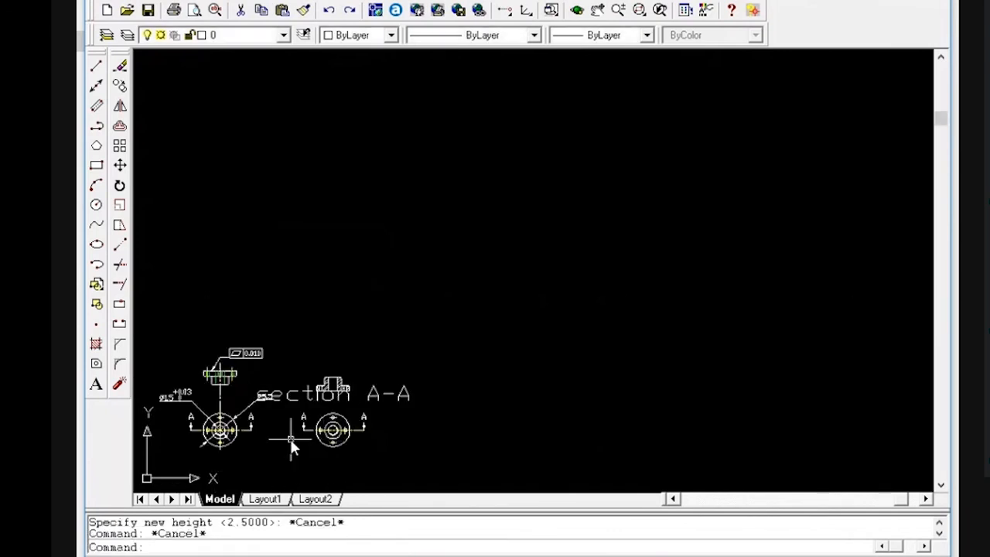
scroll(296, 430, "up", 4)
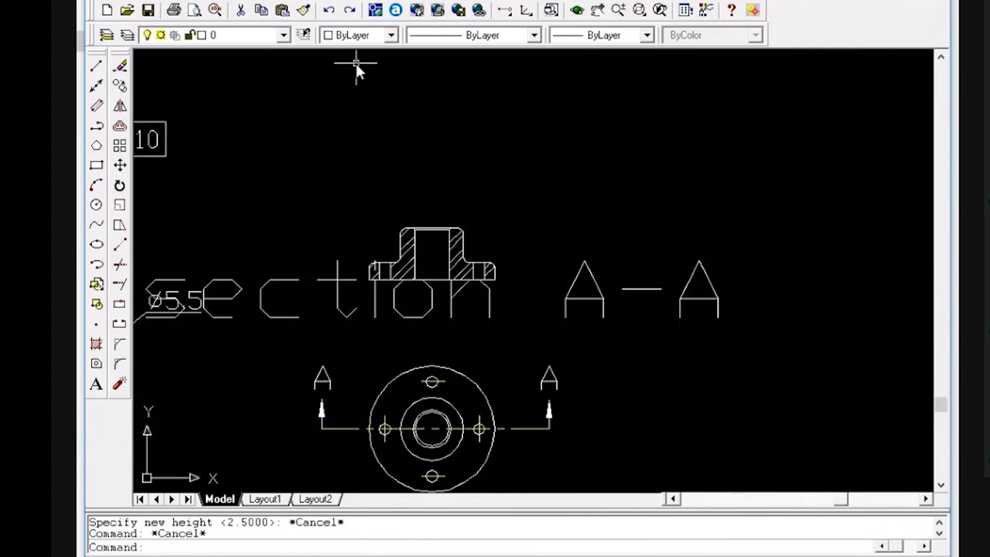
left_click(303, 11)
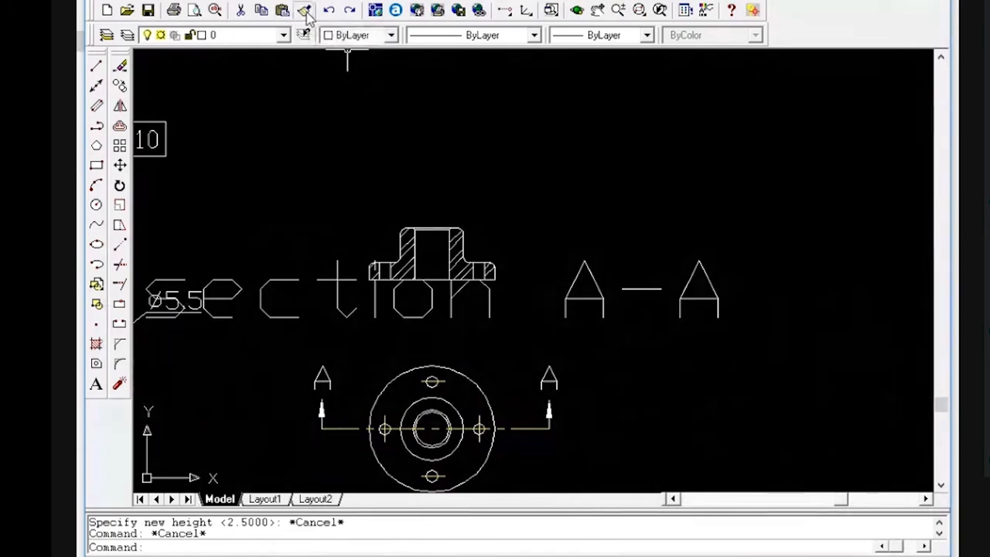
left_click(320, 376)
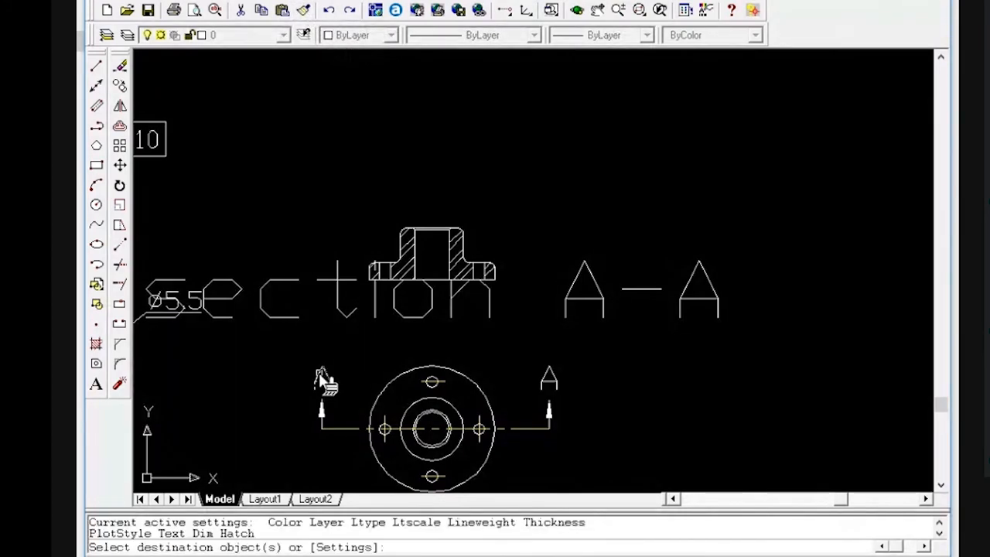
left_click(339, 312)
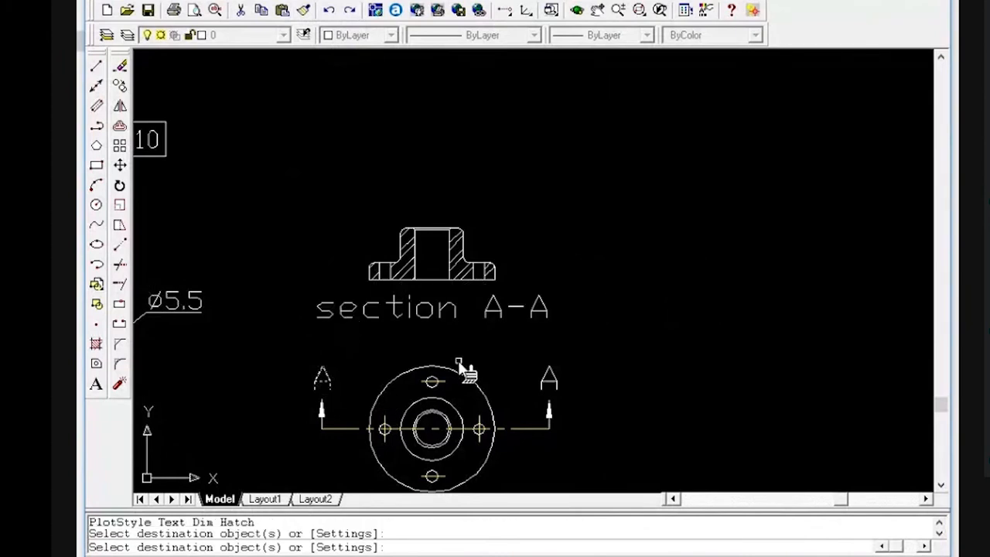
key("Escape")
key("Escape")
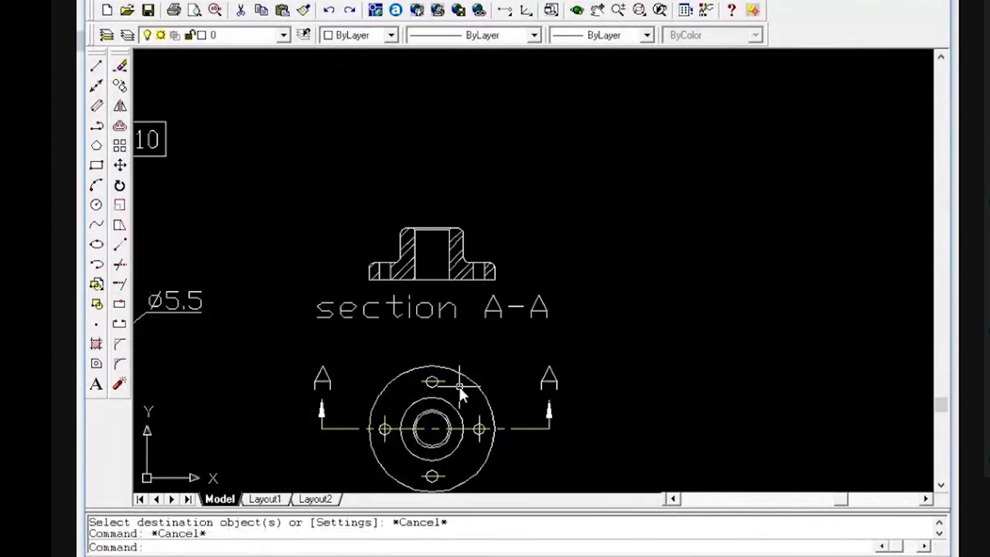
scroll(397, 394, "down", 2)
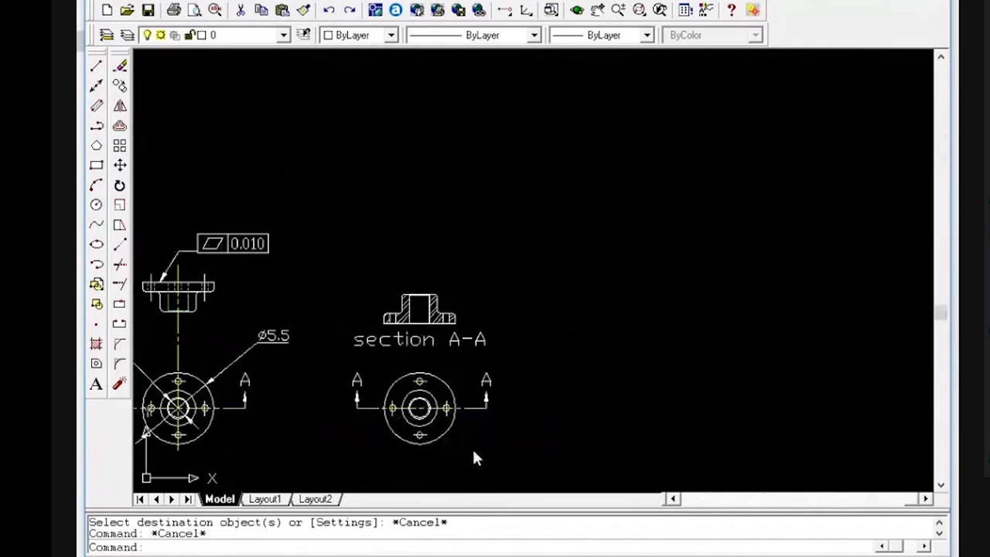
Erase the duplicate circular flange view and its A-A cutting line below the section title
type("e")
key("Return")
left_click(548, 469)
left_click(348, 377)
key("Return")
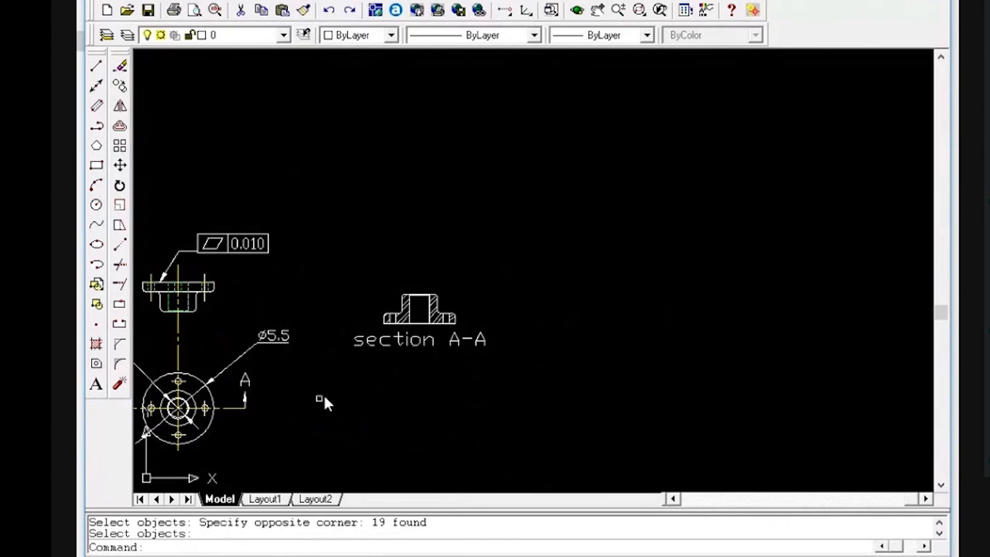
Capitalise the section title so it reads "Section A-A"
scroll(402, 403, "up", 2)
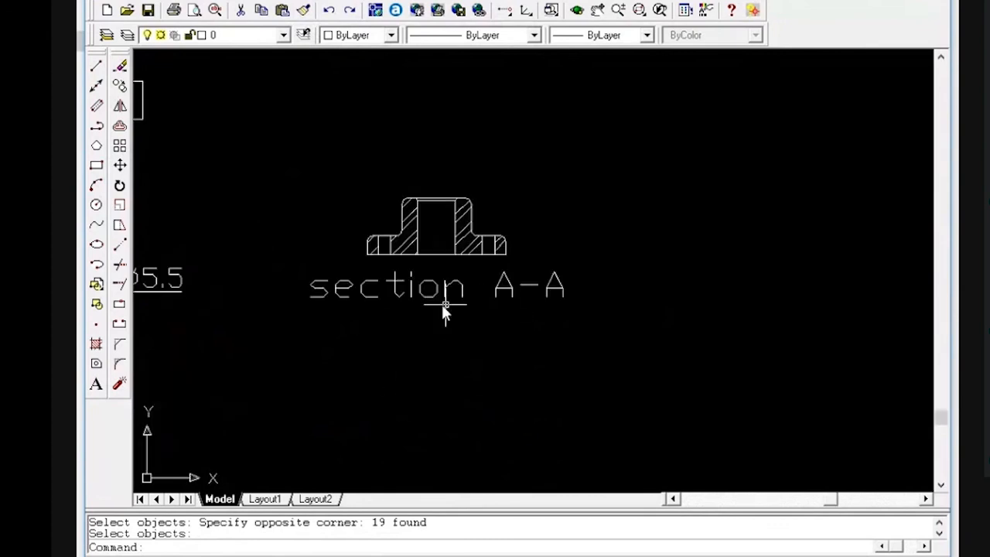
type("ed")
key("Return")
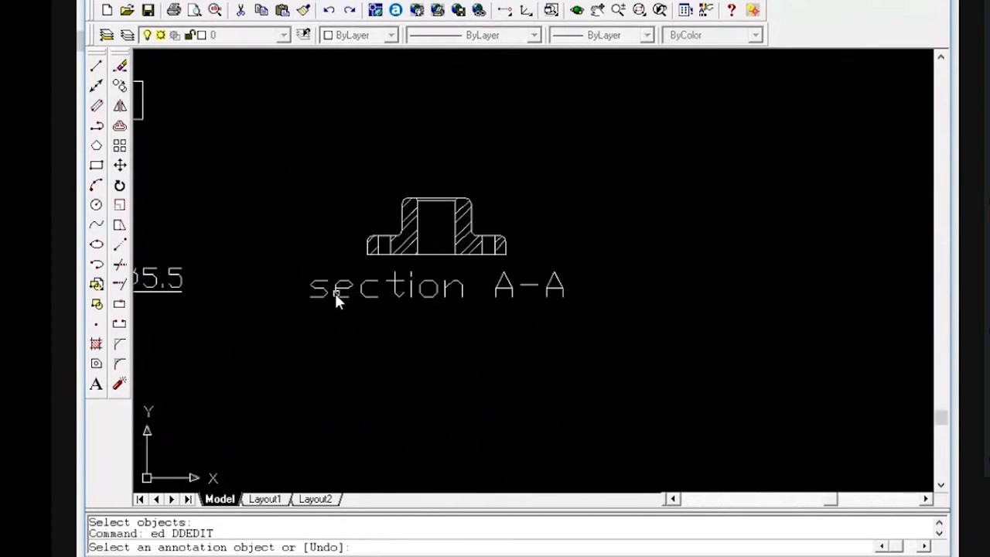
left_click(338, 293)
left_click(416, 261)
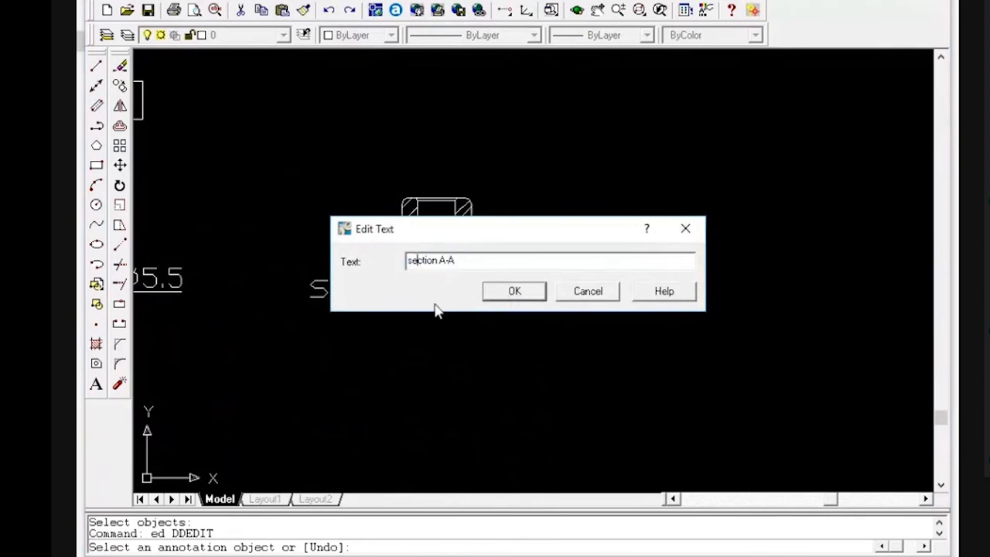
key("Home")
key("Delete")
type("S")
key("Return")
key("Escape")
key("Escape")
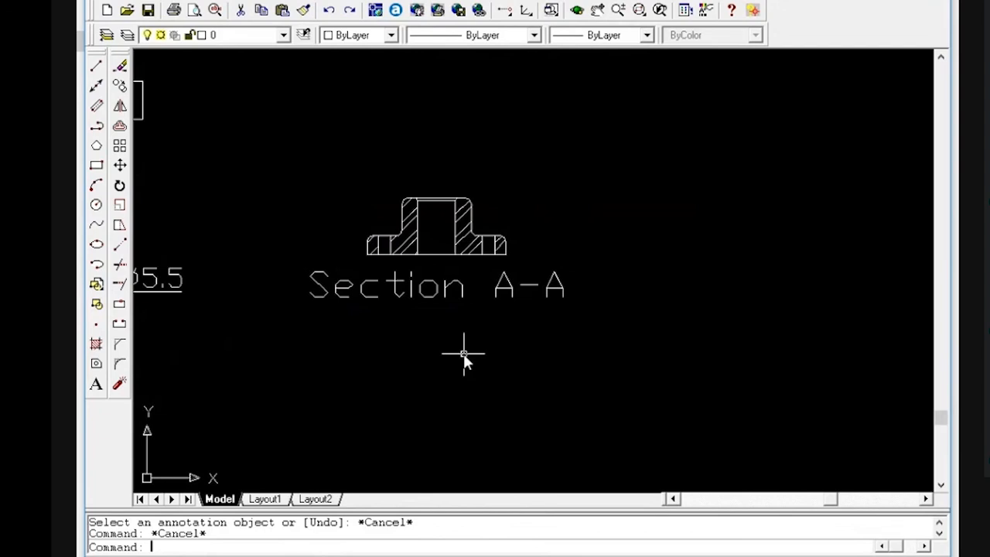
Draw a circle of radius 0.25 centred on the upper end of the bore's left chamfer in the section view
scroll(469, 350, "down", 5)
scroll(475, 356, "up", 2)
scroll(435, 216, "up", 8)
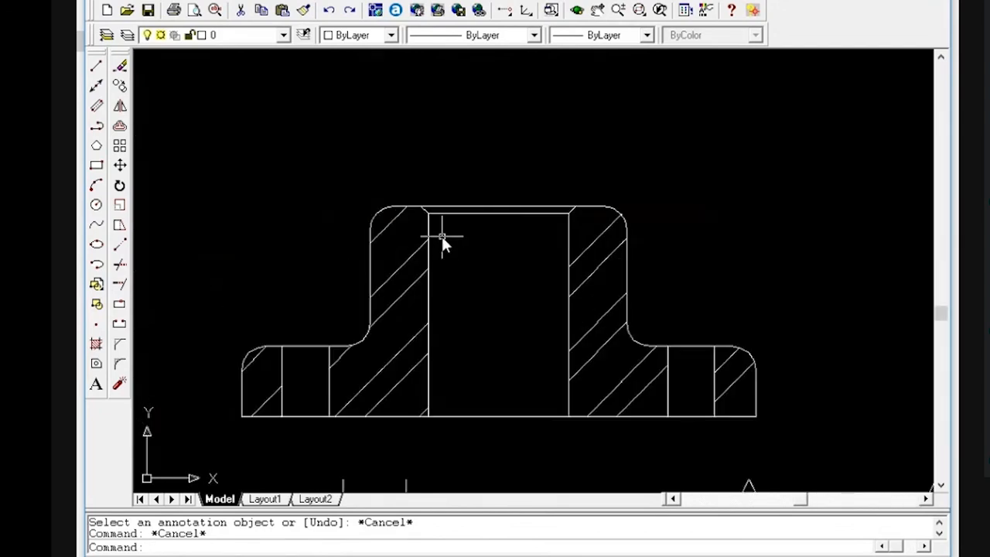
type("c")
key("Return")
scroll(441, 226, "up", 5)
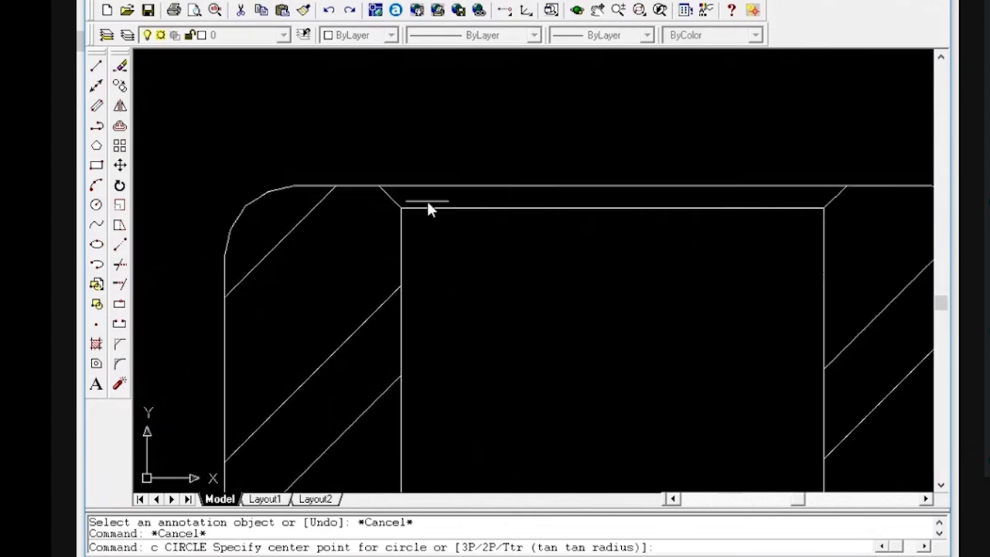
left_click(382, 193)
key("Return")
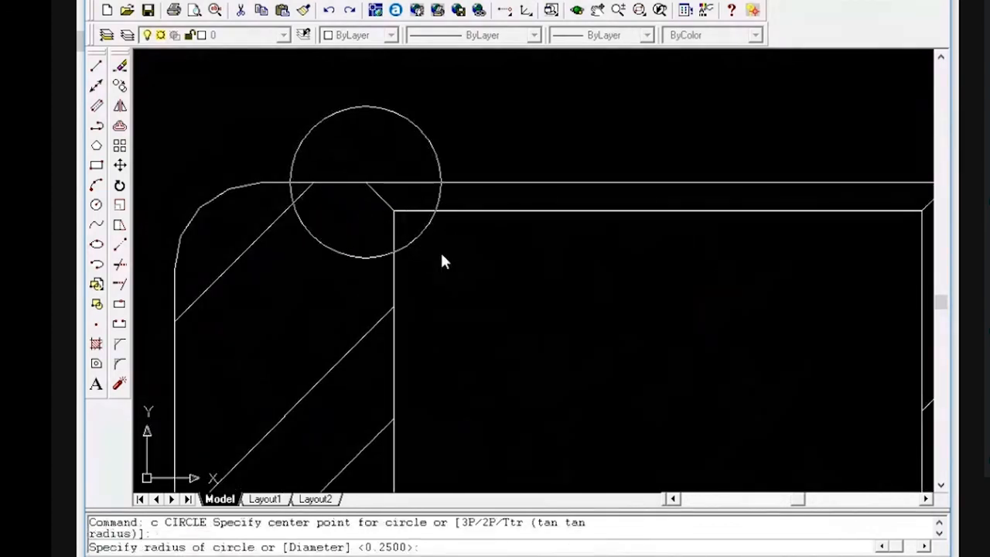
Move the circle slightly down and to the right, with Ortho off, so it encloses the chamfer
type("m")
key("Return")
left_click(472, 262)
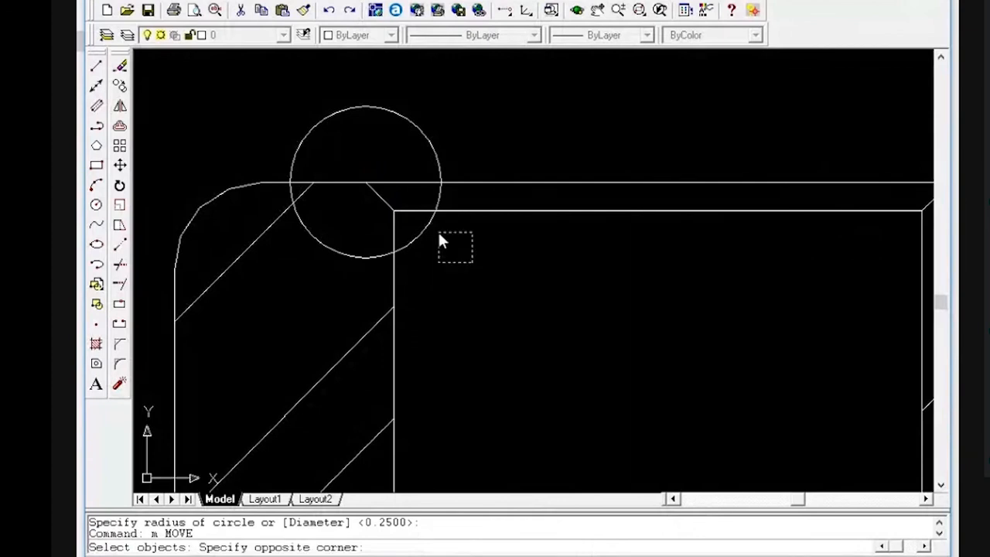
left_click(410, 229)
key("Return")
left_click(479, 270)
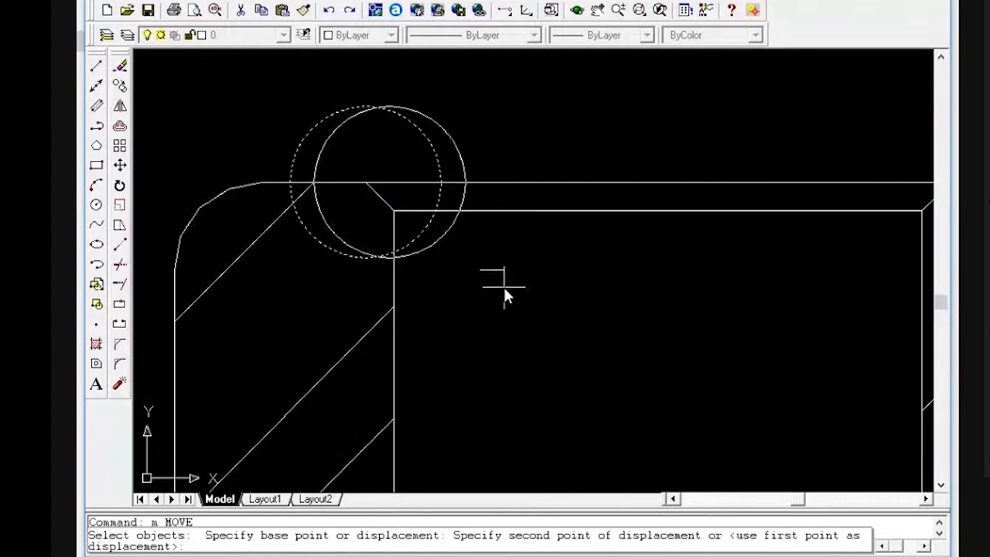
key("F8")
left_click(497, 279)
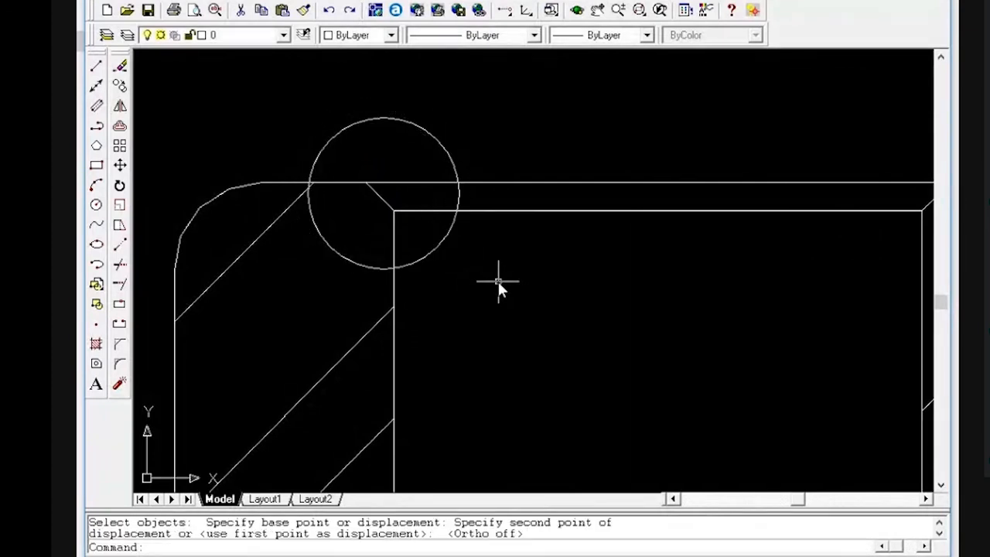
Copy the circle with the lines and hatching crossing it to the empty area below the section title
scroll(395, 247, "down", 3)
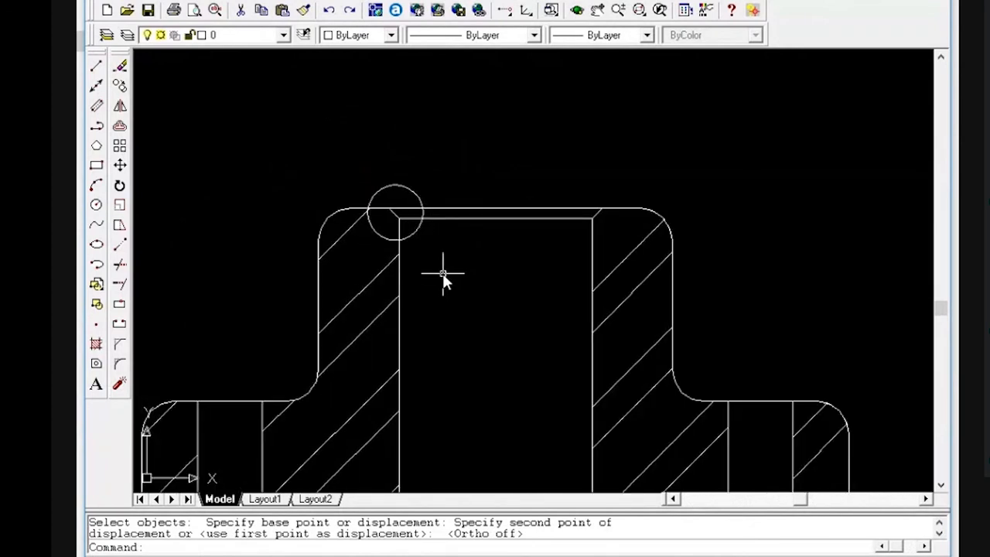
type("cp")
key("Return")
left_click(451, 276)
left_click(351, 178)
key("Return")
scroll(391, 224, "down", 5)
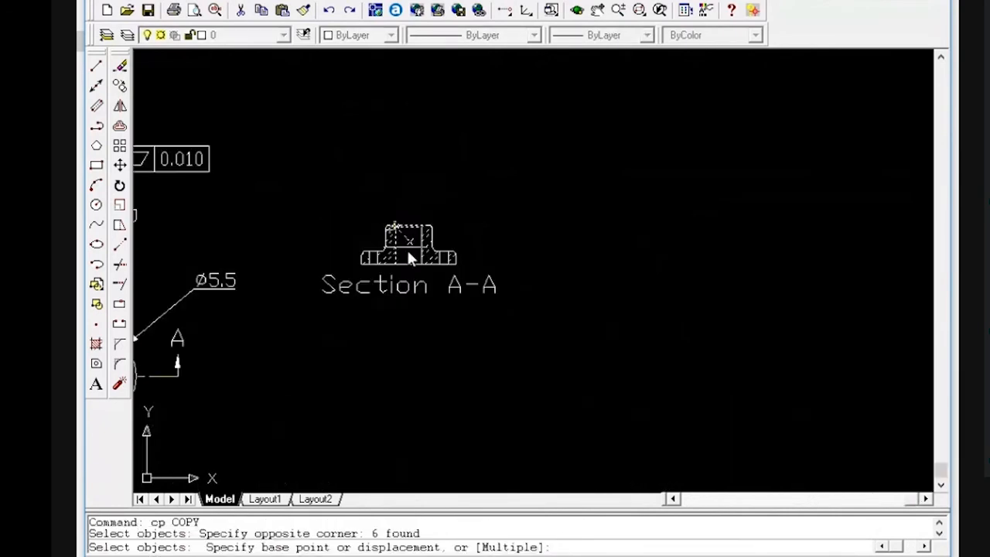
left_click(508, 198)
left_click(561, 348)
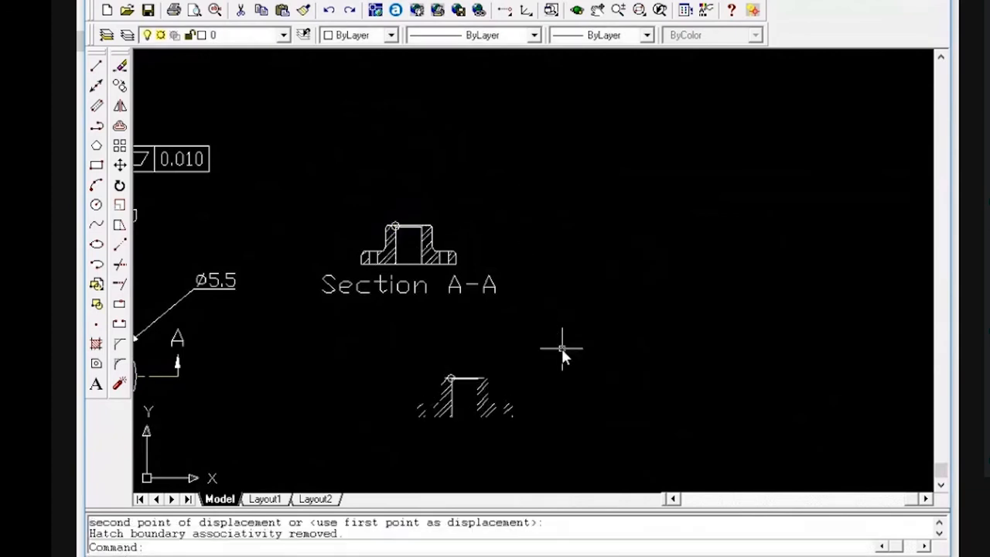
Trim the copied edge lines outside the circle, keeping only the chamfer corner inside it
scroll(484, 393, "up", 3)
key("Escape")
key("Escape")
type("tr")
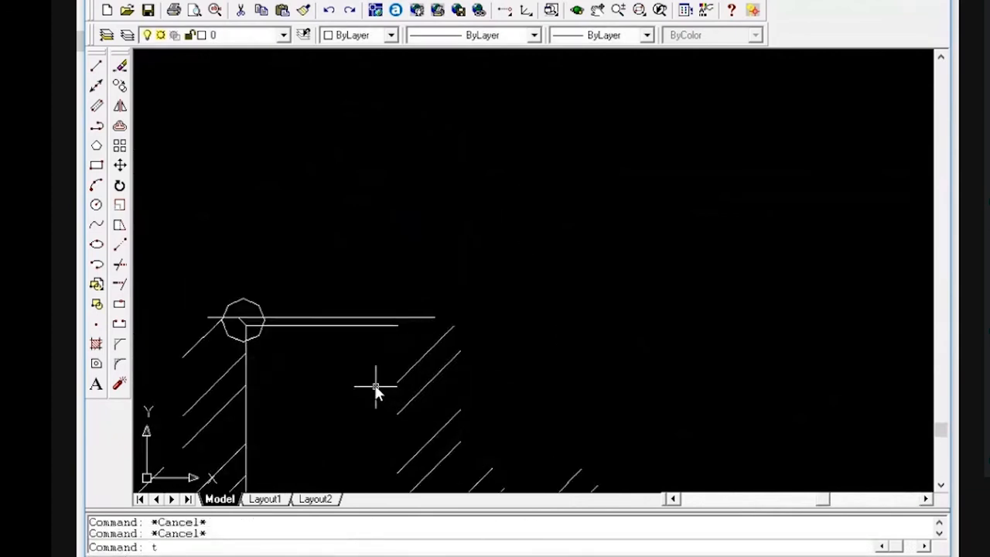
key("Return")
key("Return")
left_click(319, 325)
left_click(316, 318)
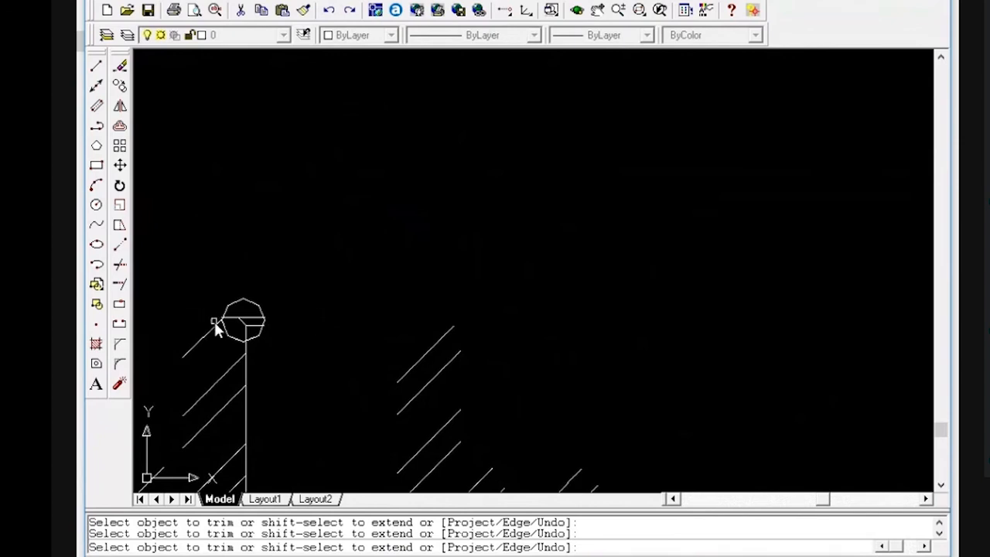
key("Return")
Erase the leftover hatch lines around the copied chamfer corner
type("e")
key("Return")
left_click(424, 413)
left_click(197, 376)
key("Return")
Erase the circle around the copied chamfer corner, leaving only its four lines
key("Return")
scroll(248, 371, "up", 5)
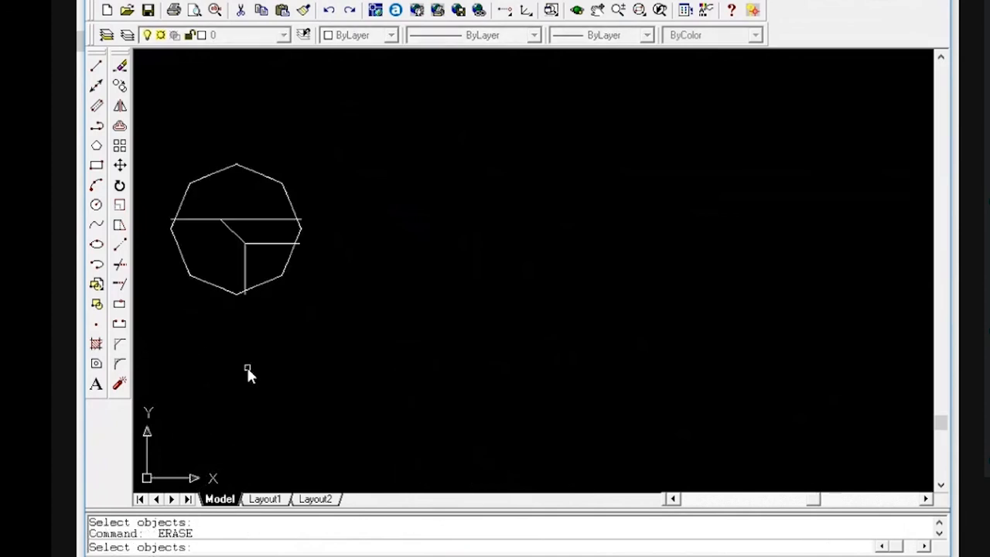
scroll(240, 329, "down", 5)
scroll(232, 343, "down", 1)
scroll(287, 348, "up", 5)
key("Escape")
type("e")
key("Return")
left_click(222, 258)
key("Return")
Scale the four chamfer detail lines by a factor of 5 from the lower end of the vertical line
scroll(294, 309, "down", 2)
type("sc")
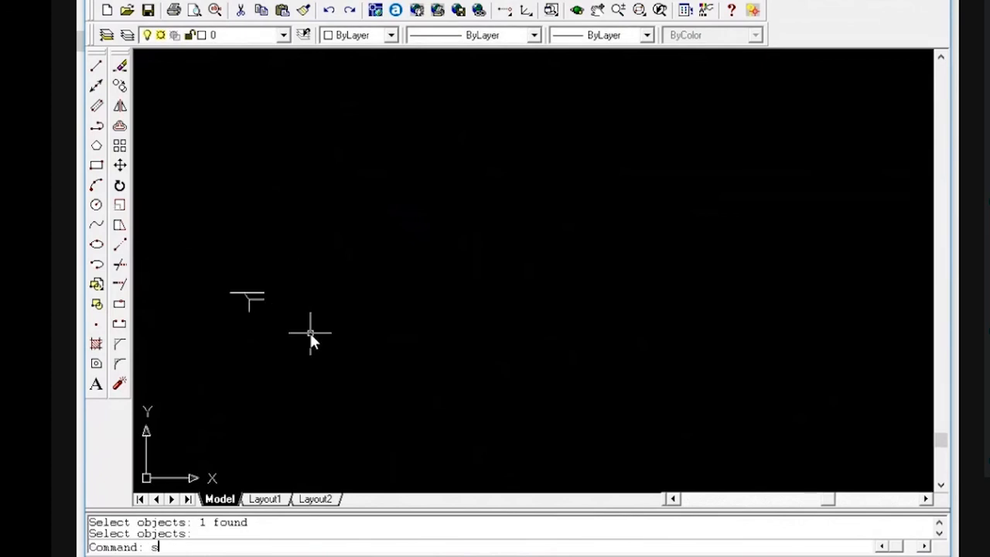
key("Return")
left_click(302, 325)
left_click(221, 283)
key("Return")
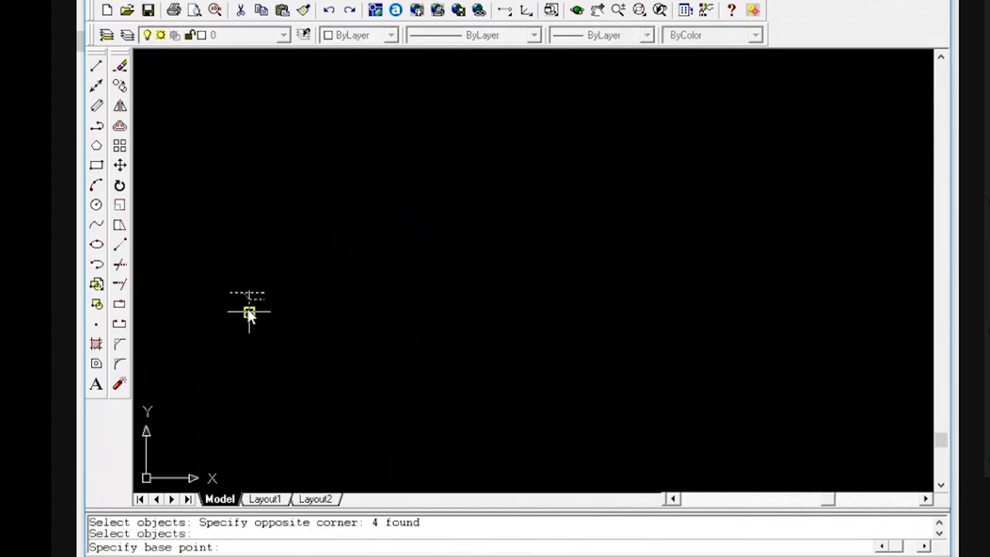
left_click(249, 312)
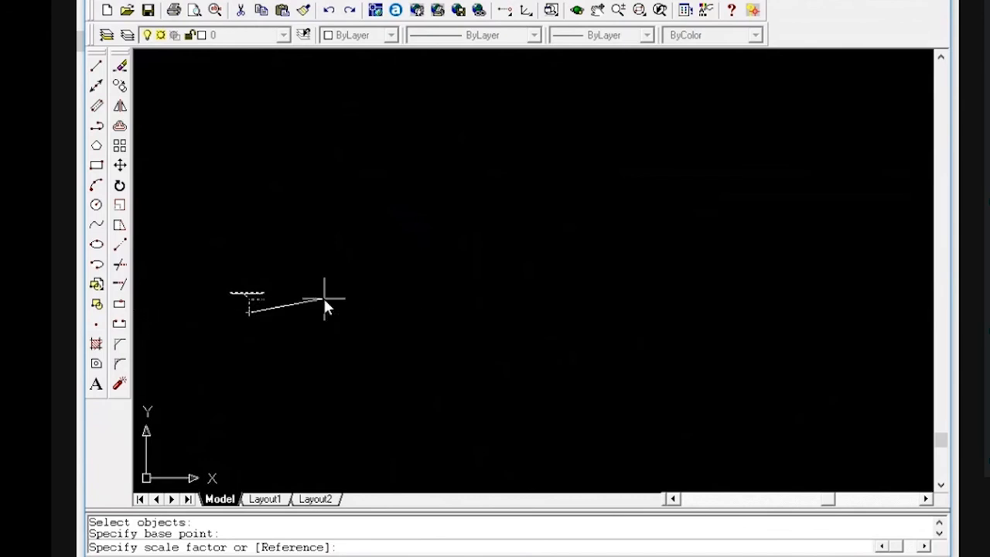
type("5")
key("Return")
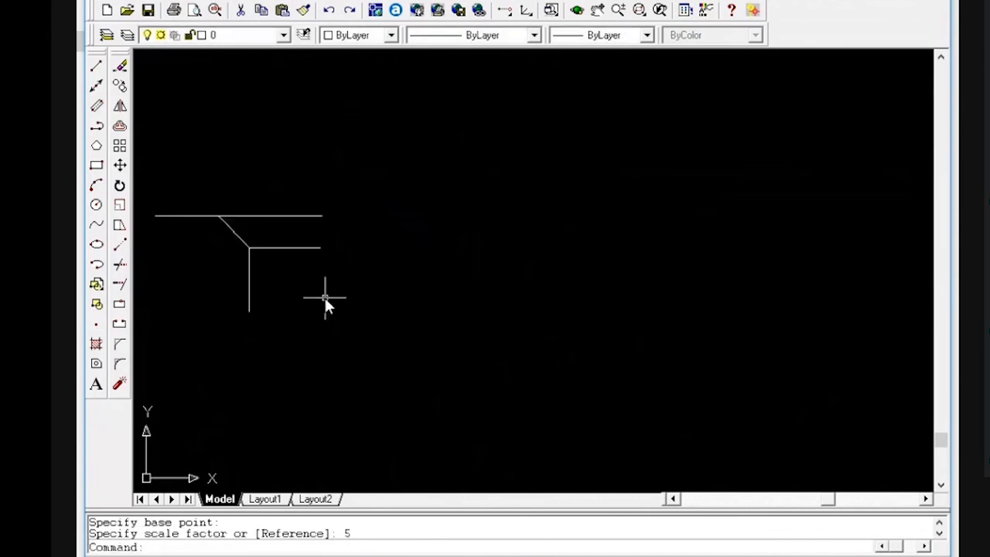
Move the enlarged chamfer detail further down, away from the section title
scroll(324, 295, "down", 5)
scroll(332, 301, "down", 1)
scroll(308, 281, "up", 3)
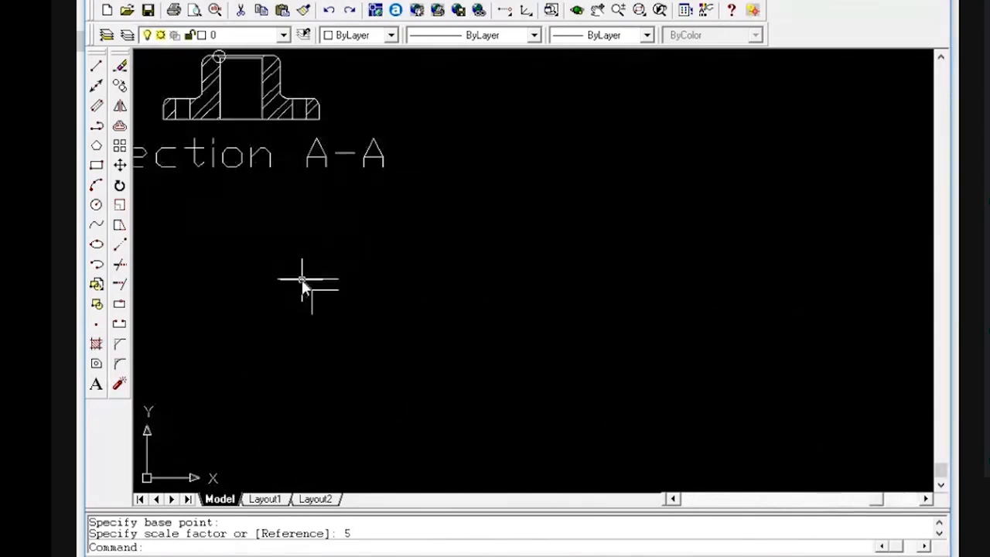
type("m")
key("Return")
left_click(371, 343)
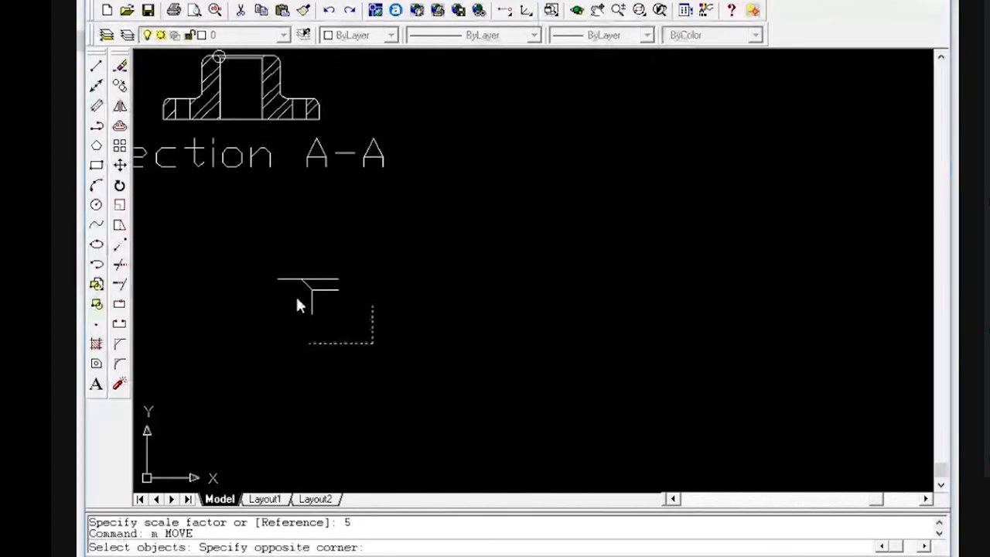
left_click(295, 294)
key("Return")
left_click(425, 261)
left_click(403, 324)
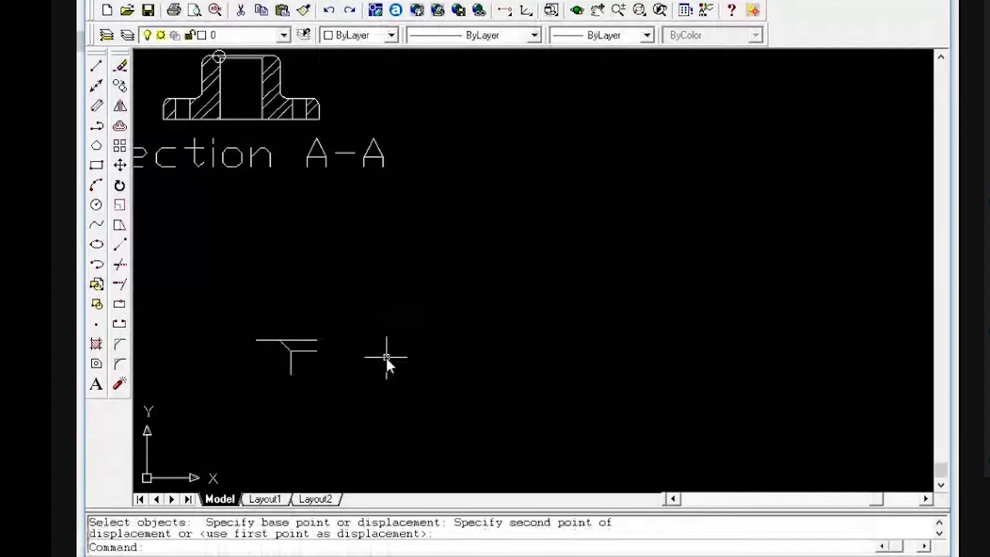
Copy the "Section A-A" title to just below the enlarged chamfer detail
type("cp")
key("Return")
left_click(422, 281)
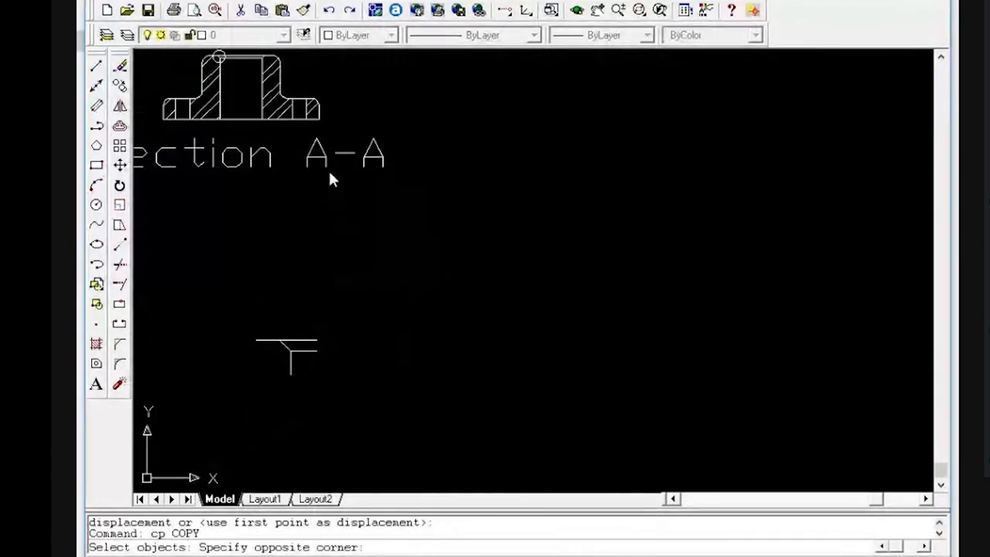
left_click(330, 179)
key("Return")
left_click(419, 171)
left_click(472, 433)
Change the copied title below the chamfer detail to "Detail"
type("ed")
key("Return")
left_click(324, 415)
type("Detail")
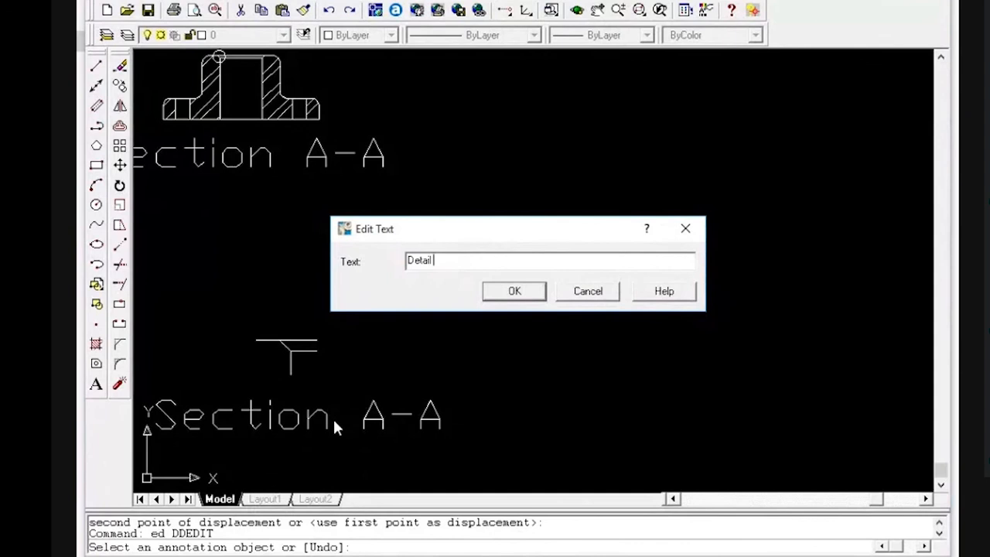
key("Return")
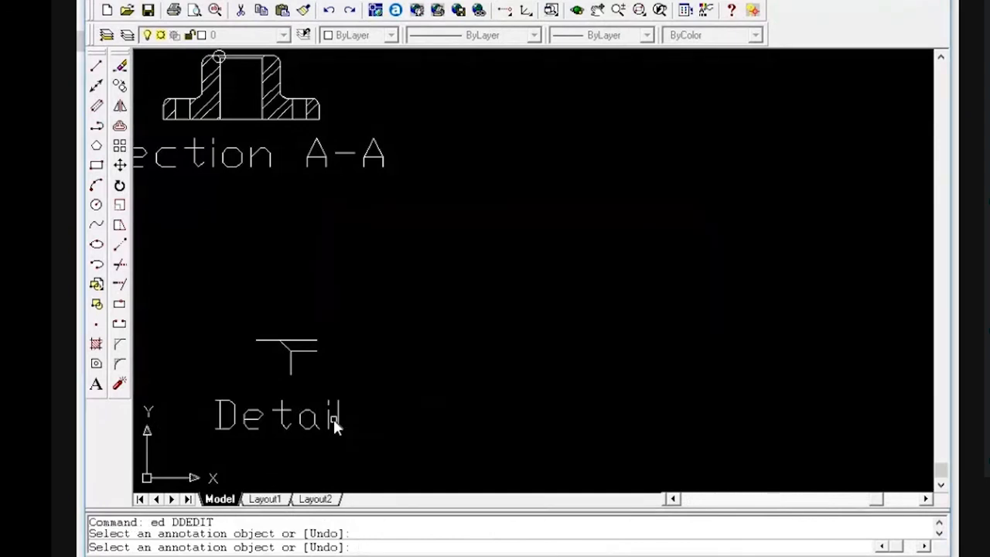
key("Escape")
key("Escape")
Extend the detail title with the letter A in double quotation marks so it reads Detail "A"
type("ed")
key("Return")
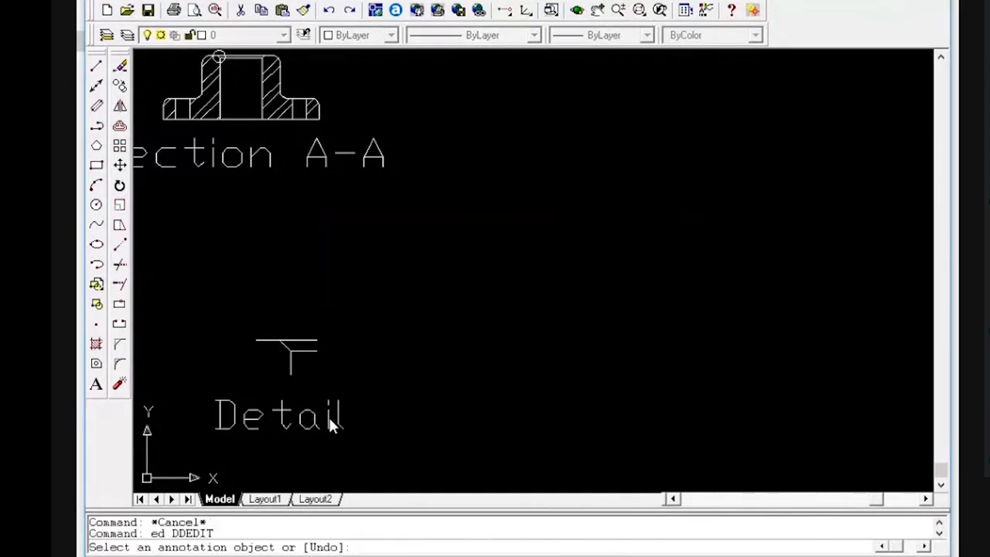
left_click(284, 423)
left_click(454, 261)
type("@")
key("BackSpace")
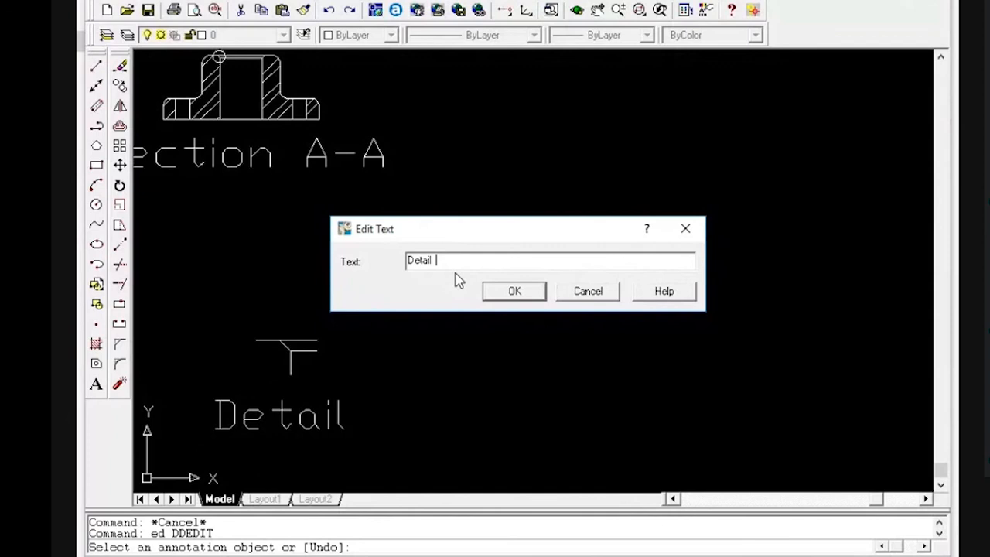
type("\"A\"")
key("Return")
key("Escape")
key("Escape")
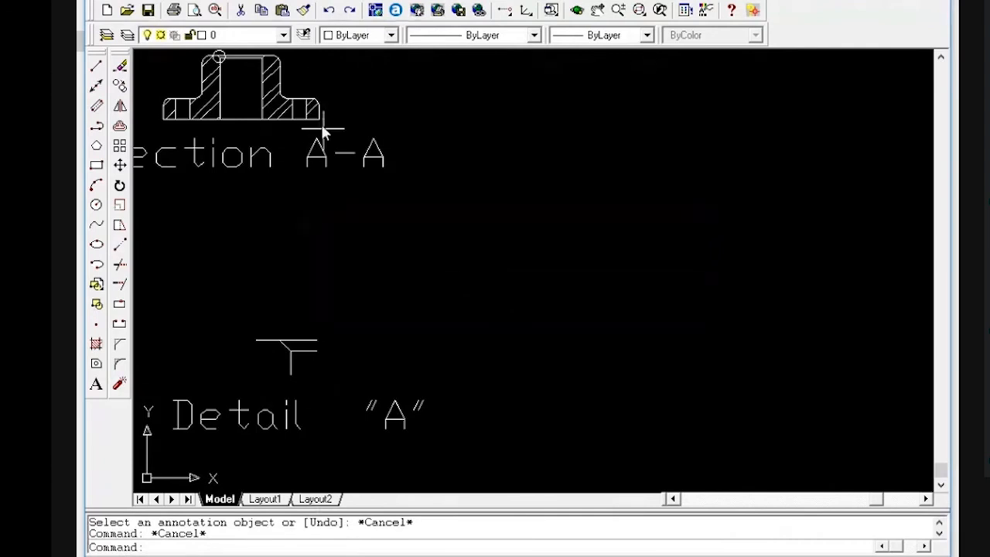
Add a linear dimension for the chamfer's horizontal width, placed above the enlarged detail
left_click(372, 1)
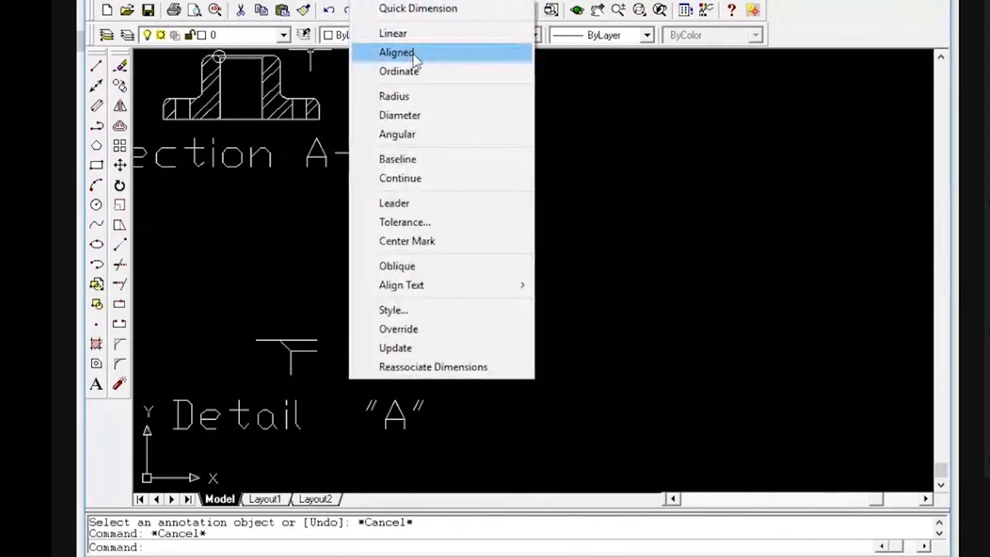
left_click(413, 35)
scroll(294, 281, "down", 3)
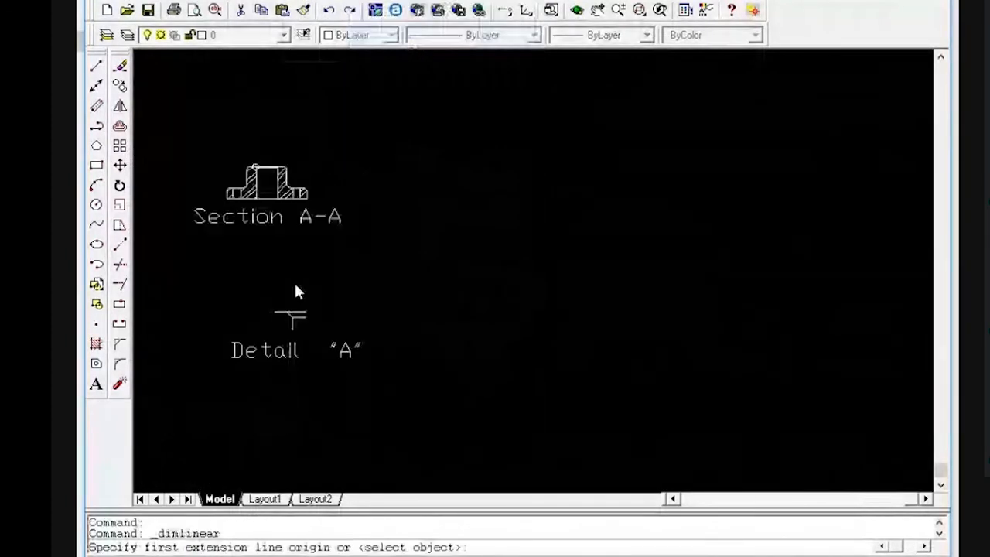
scroll(294, 280, "up", 5)
left_click(266, 404)
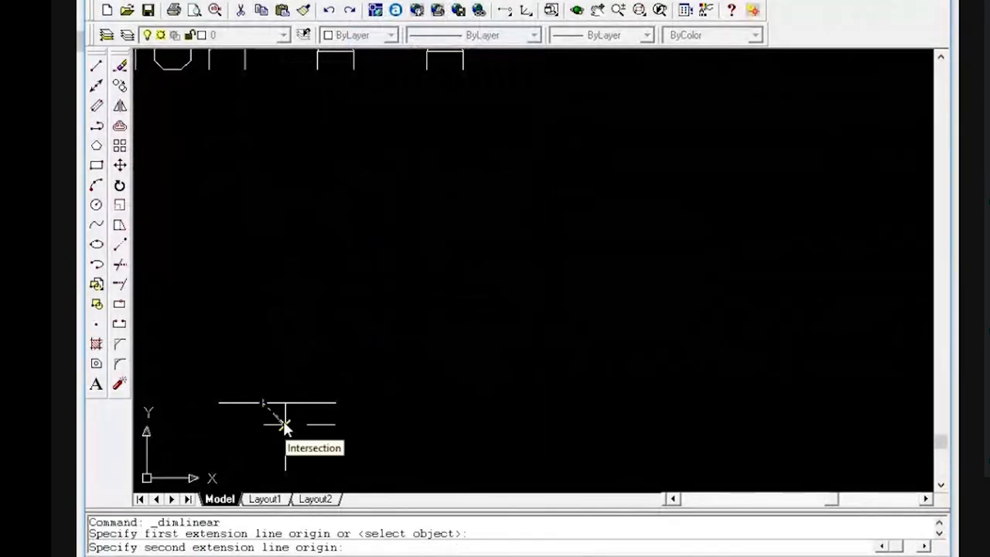
left_click(284, 422)
left_click(288, 343)
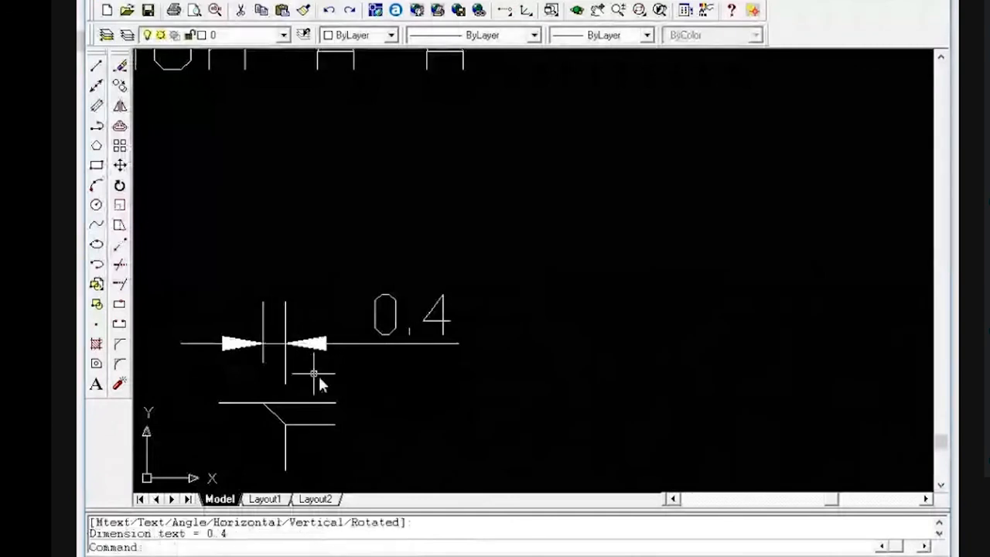
Add a linear dimension for the chamfer's vertical height, placed to the left of the enlarged detail
key("Return")
left_click(264, 403)
left_click(285, 424)
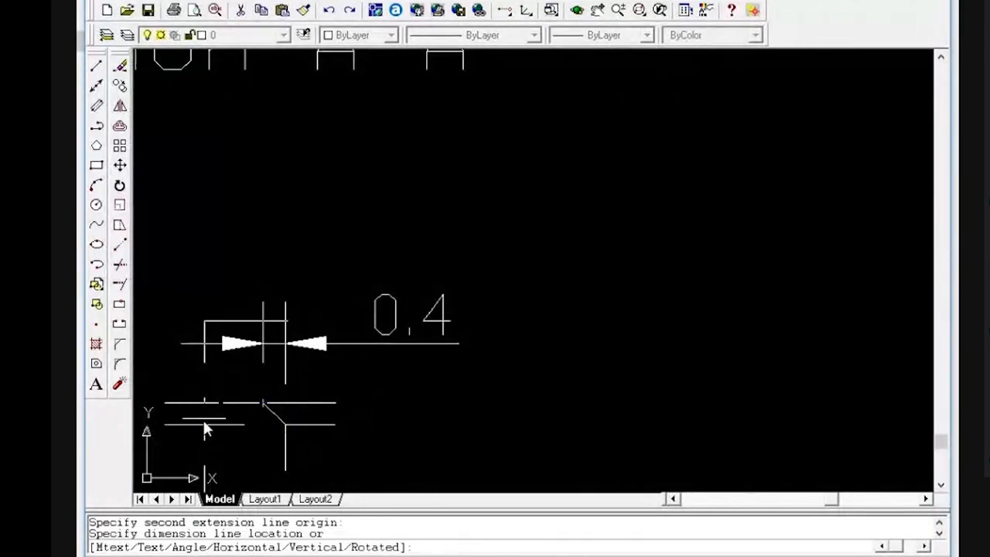
left_click(159, 414)
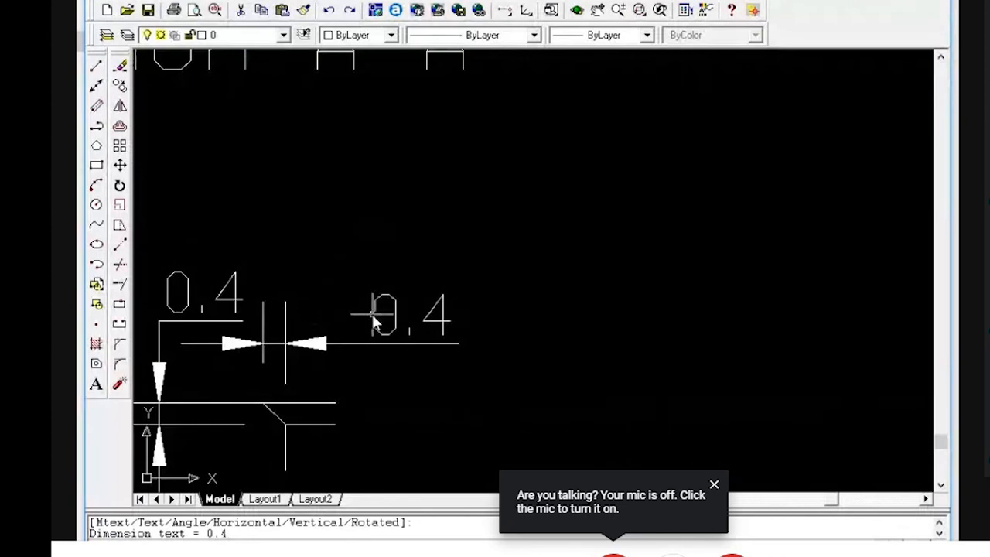
Erase both the horizontal and the vertical dimension of the enlarged chamfer detail
key("Escape")
type("e")
key("Return")
left_click(432, 364)
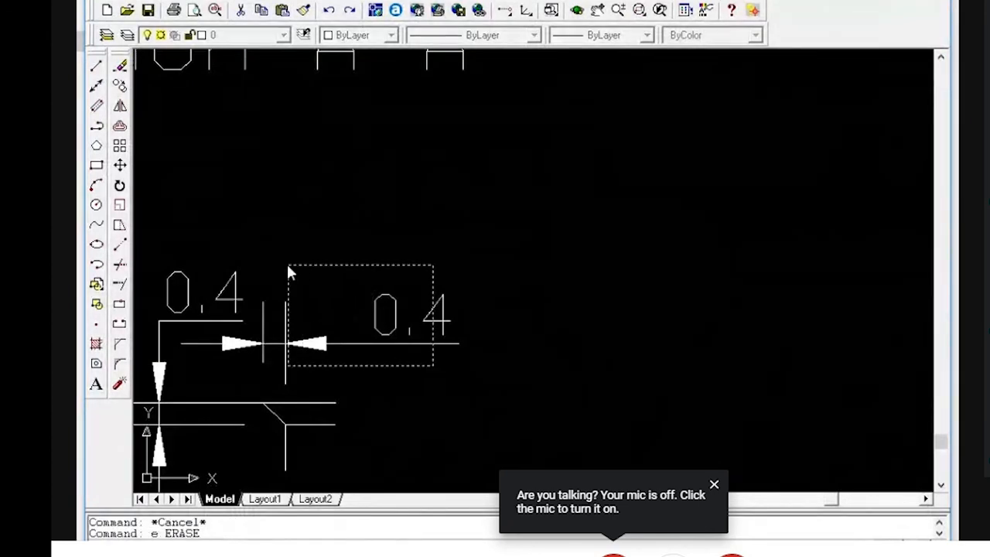
left_click(221, 229)
key("Return")
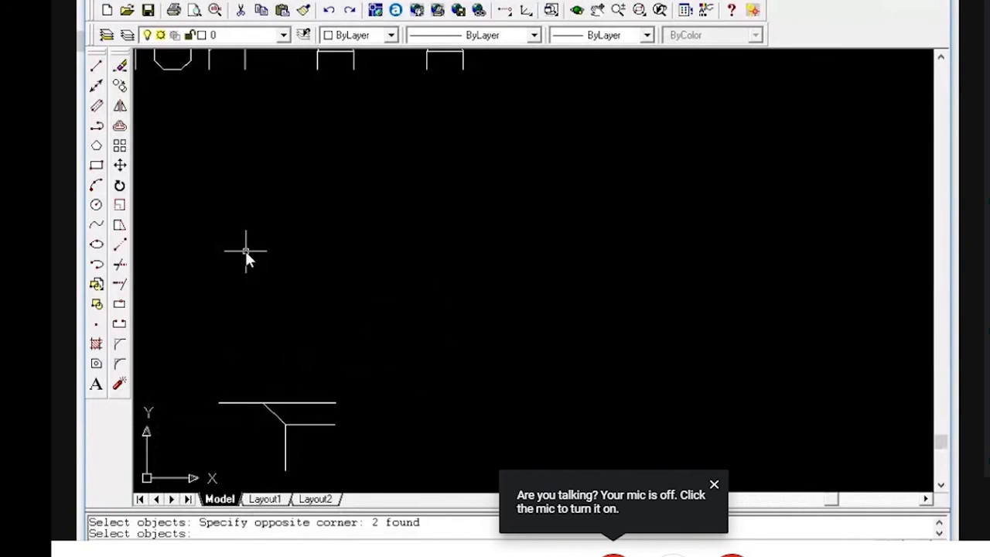
Add a horizontal linear dimension across the chamfer above the enlarged detail, with its text to the left
left_click(396, 3)
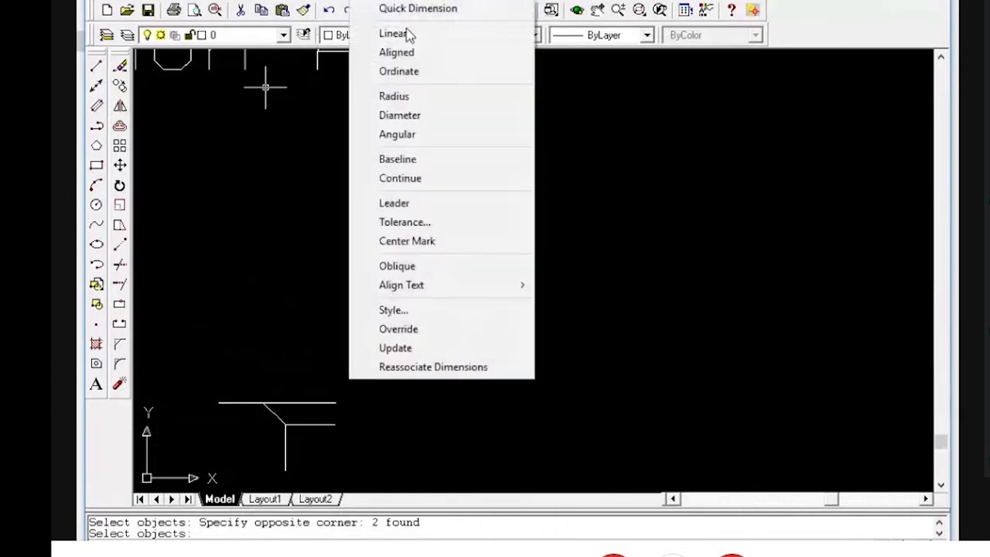
left_click(396, 33)
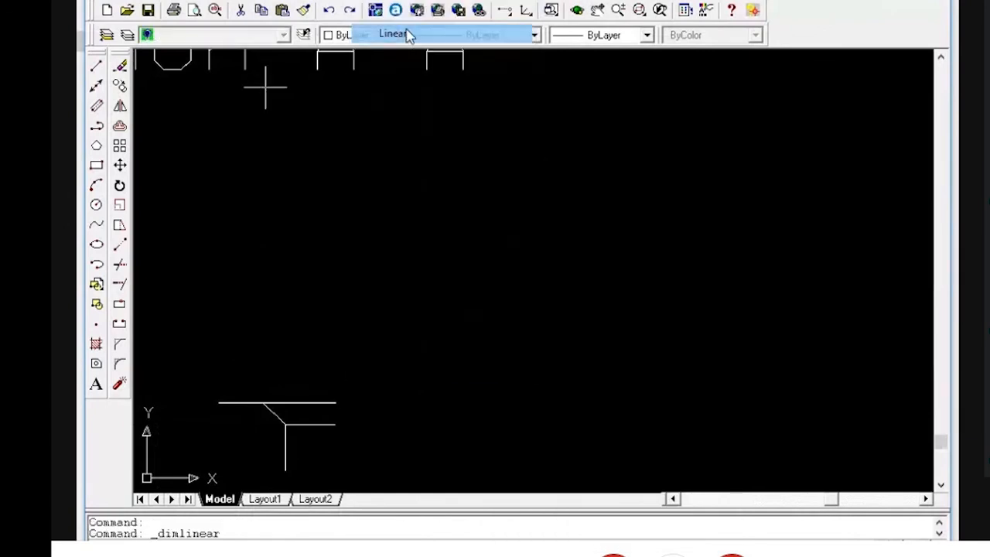
left_click(263, 403)
left_click(285, 423)
left_click(293, 325)
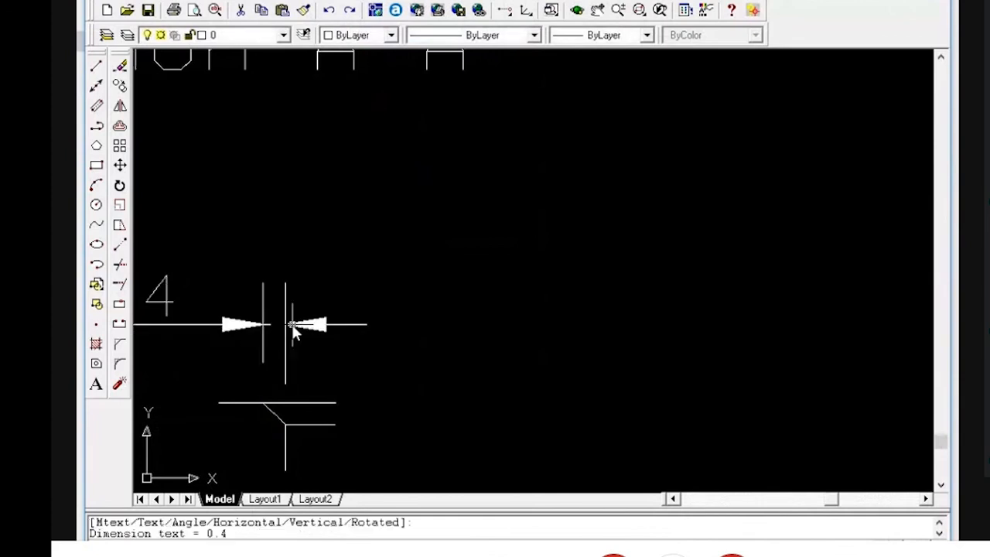
Override the horizontal chamfer dimension's text with 0.08
type("ed")
key("Return")
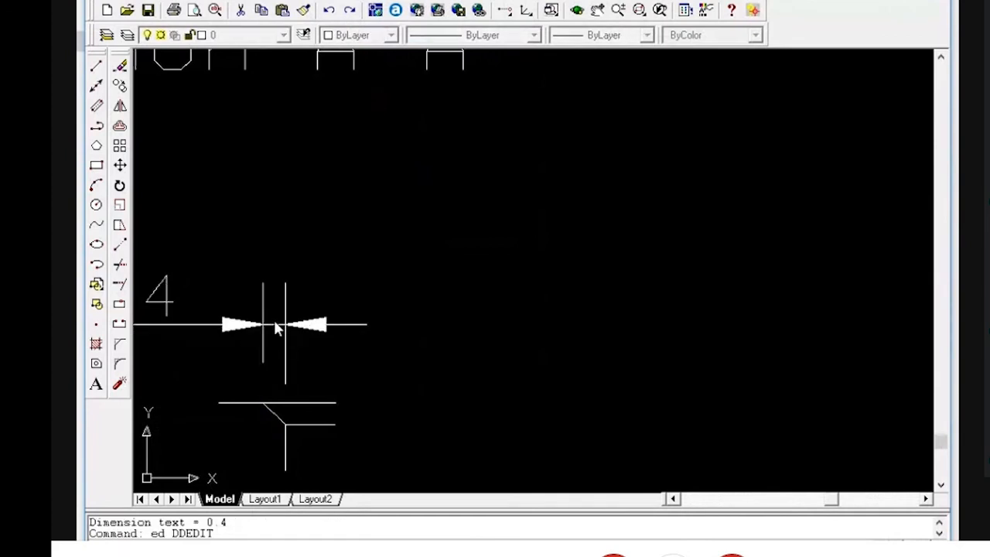
left_click(169, 287)
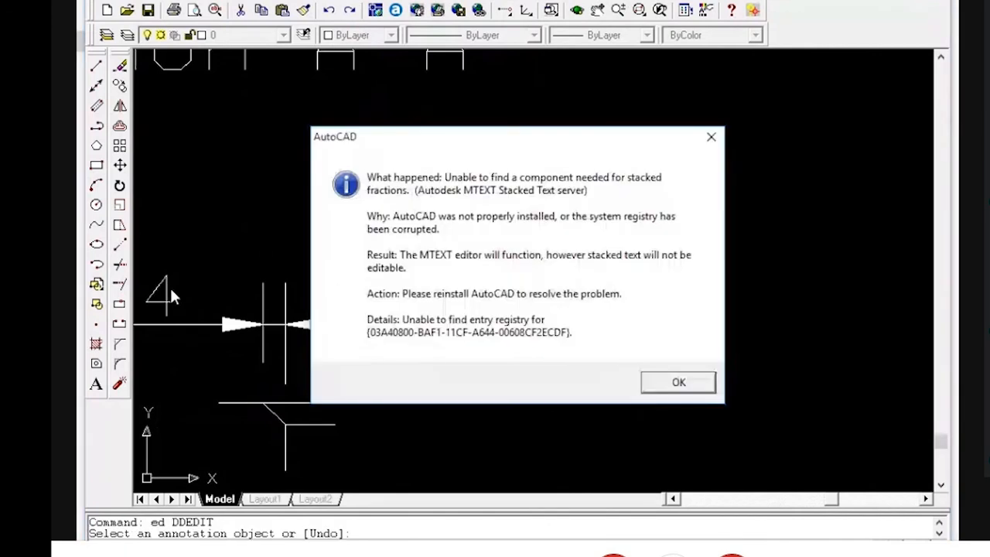
left_click(674, 380)
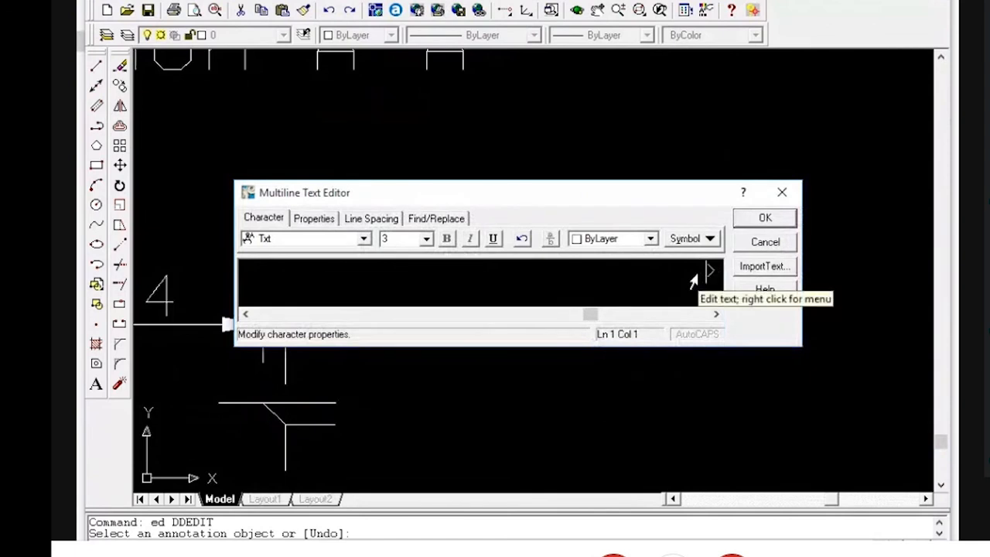
type("0.08")
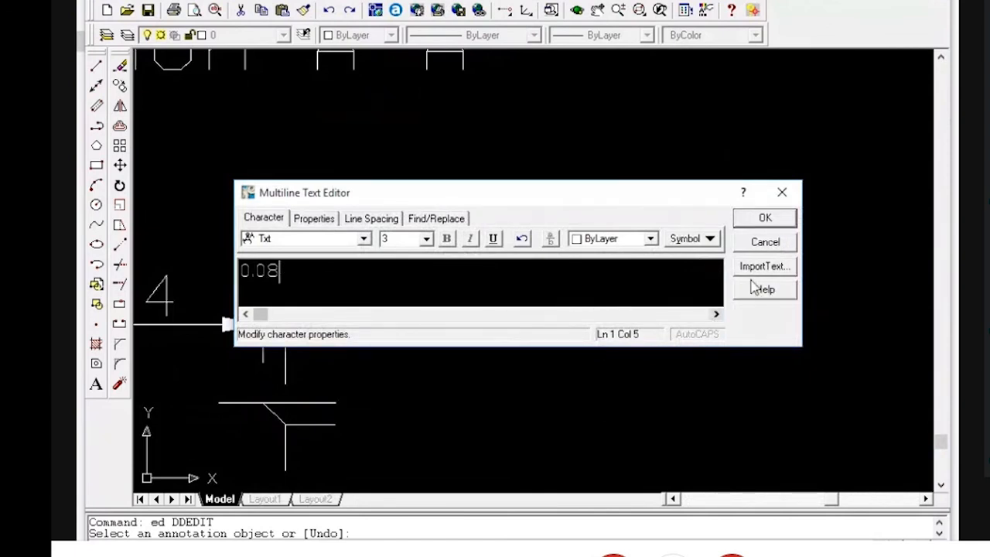
left_click(774, 217)
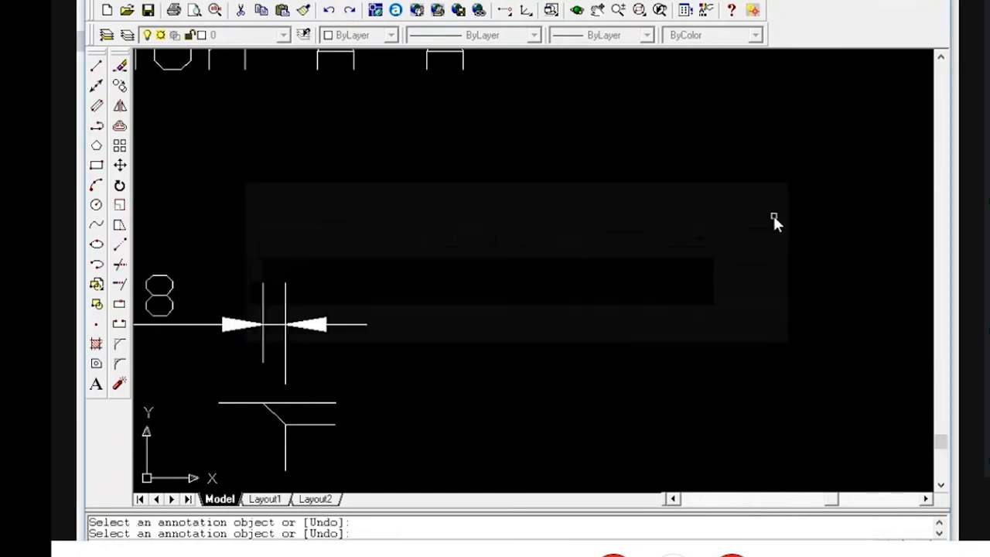
key("Escape")
key("Escape")
scroll(492, 284, "down", 7)
scroll(390, 303, "up", 6)
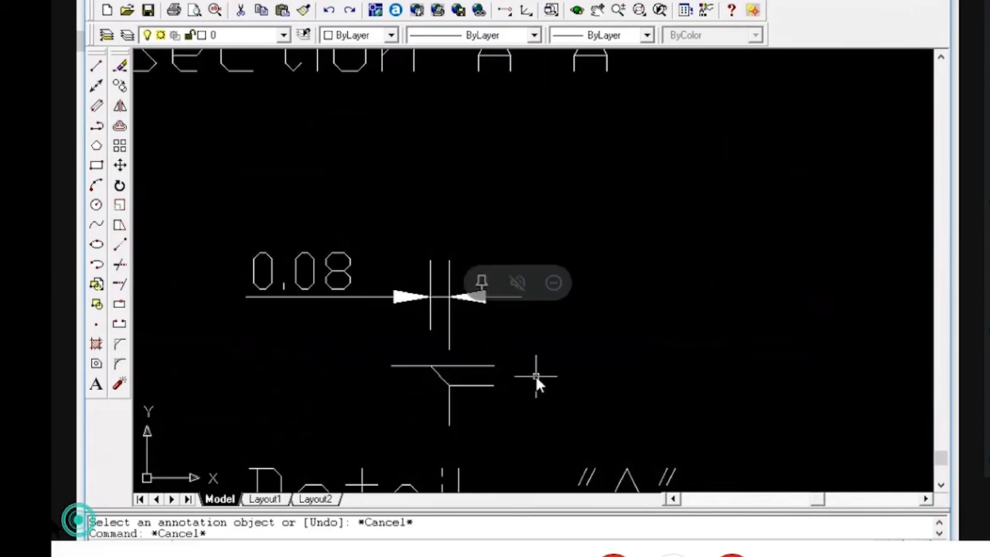
type("dim")
key("Return")
key("Escape")
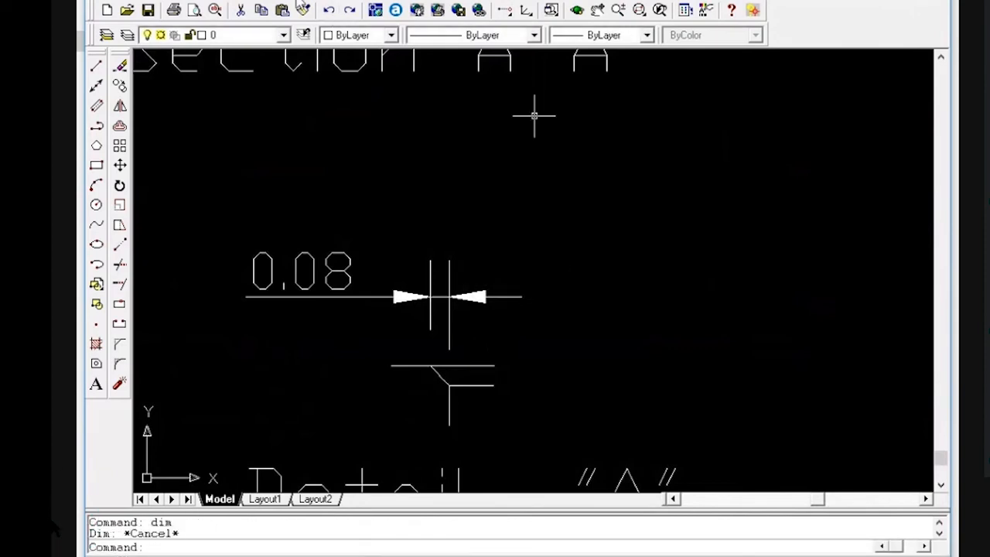
Add a vertical linear dimension for the chamfer's height, placed to the right of the enlarged detail
left_click(412, 38)
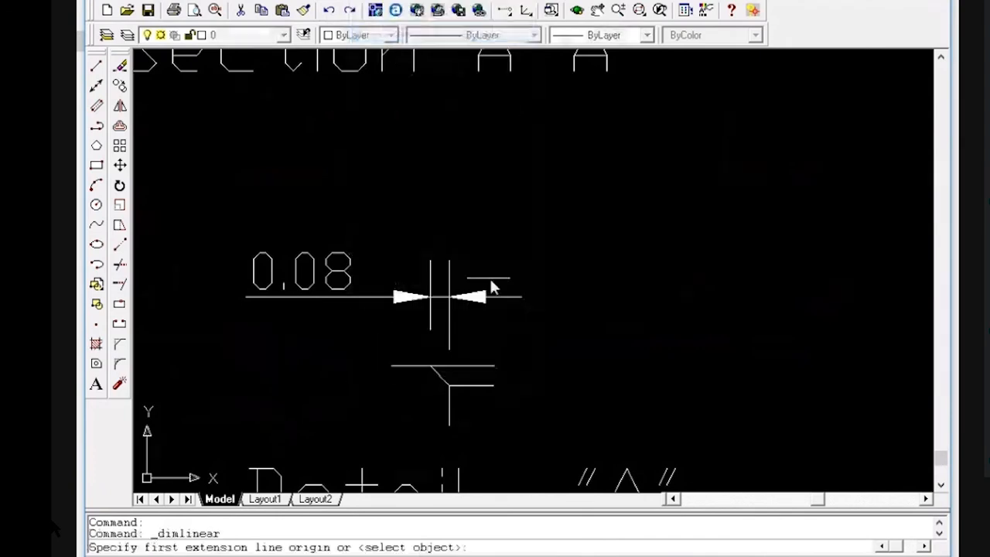
left_click(453, 386)
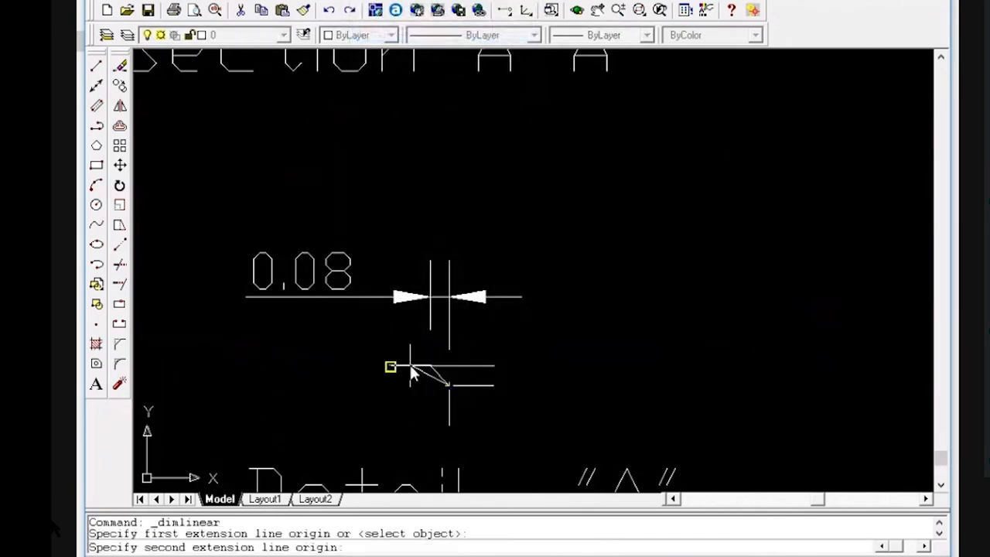
left_click(410, 364)
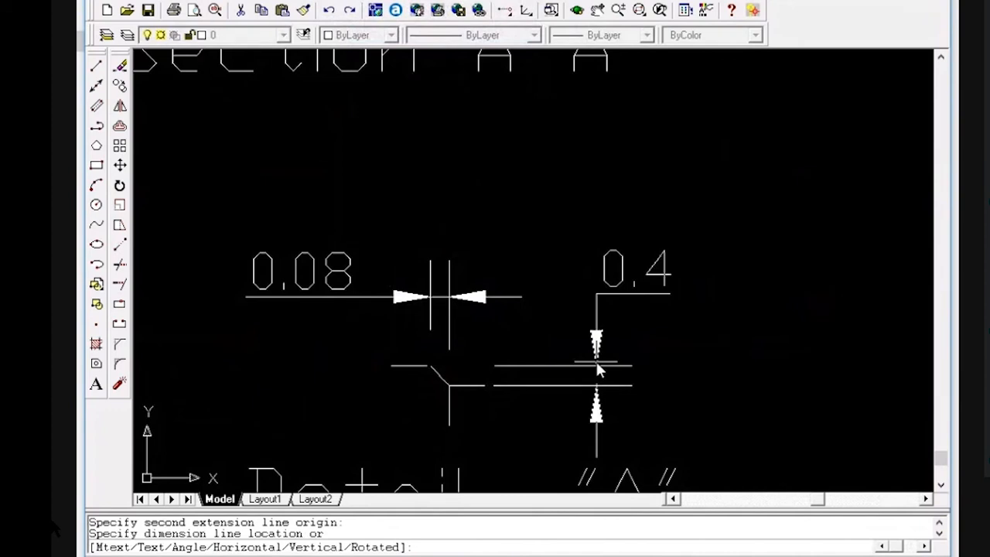
left_click(596, 364)
Override the vertical chamfer dimension's text with 0.08
type("ed")
key("Return")
left_click(639, 295)
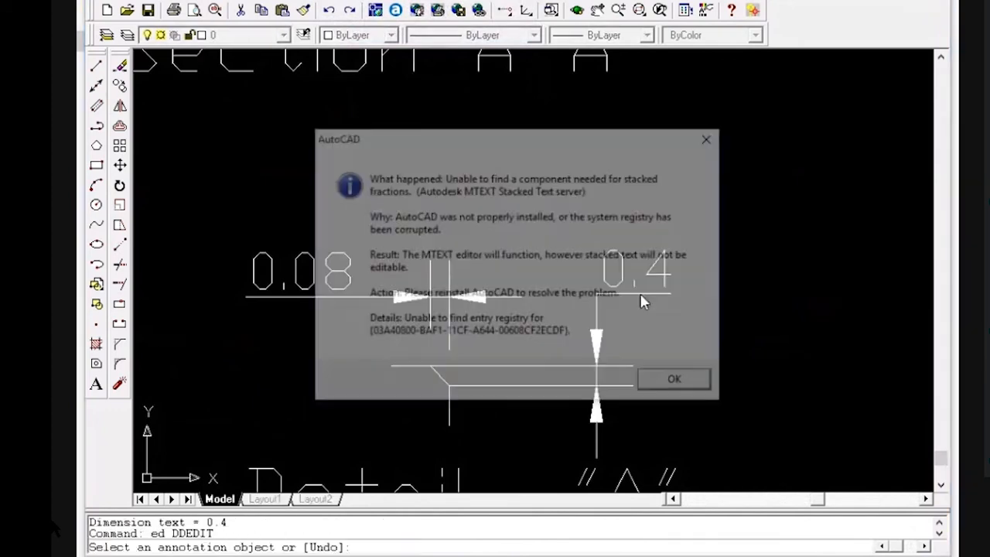
key("Return")
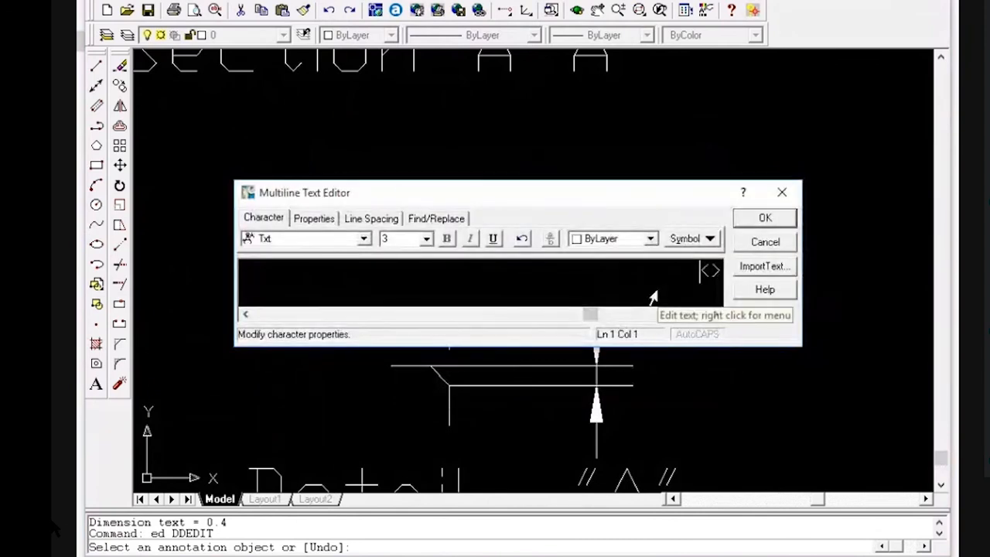
key("Delete")
key("Delete")
type("0.08")
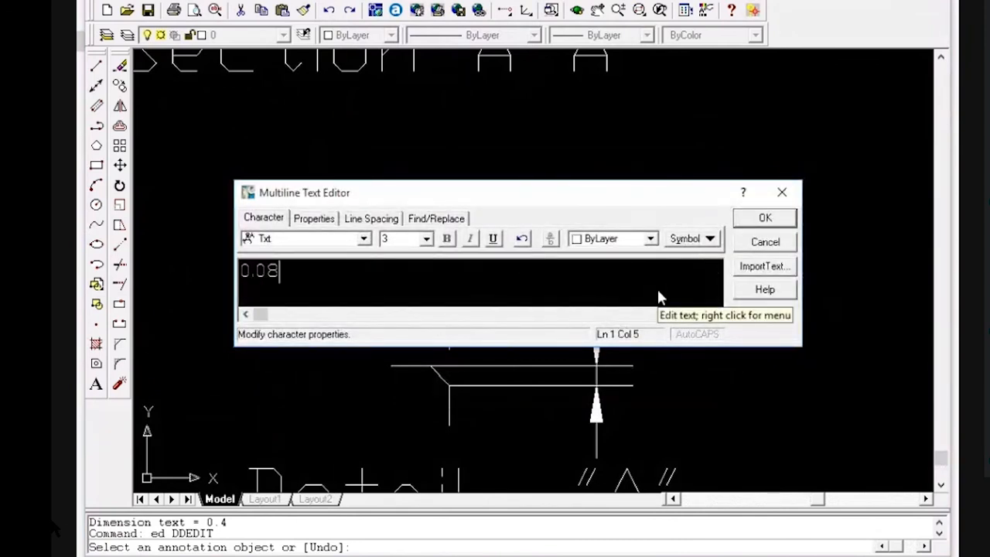
left_click(766, 218)
key("Escape")
key("Escape")
Move the vertical 0.08 dimension slightly to the right, constrained horizontally with Ortho on
scroll(650, 290, "down", 2)
scroll(651, 294, "down", 3)
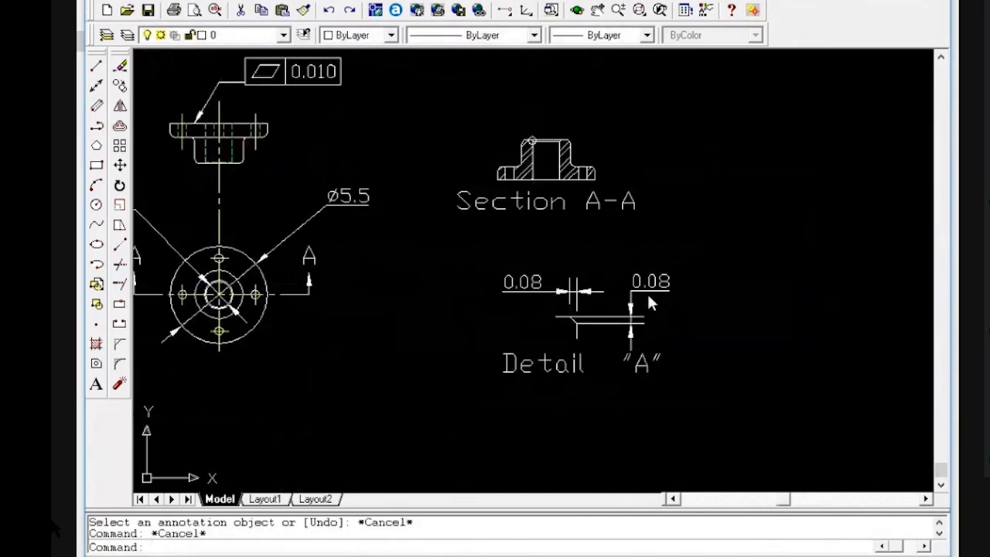
scroll(646, 293, "up", 4)
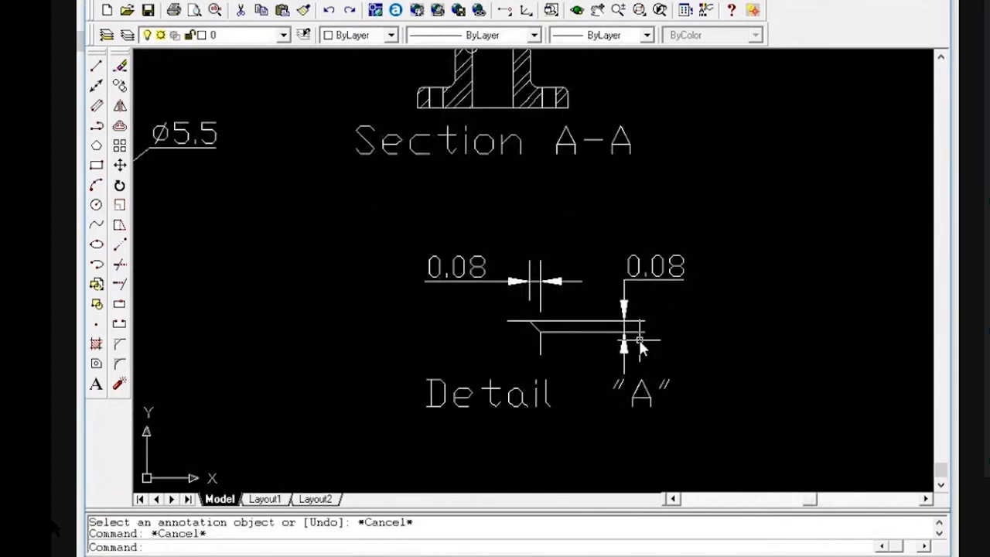
type("m")
key("space")
left_click(660, 341)
left_click(607, 309)
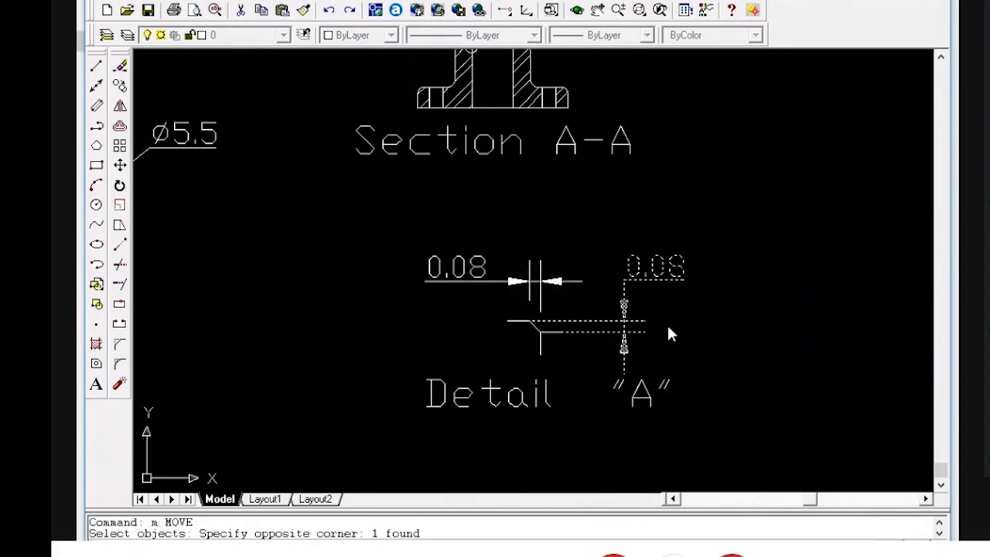
key("space")
left_click(711, 322)
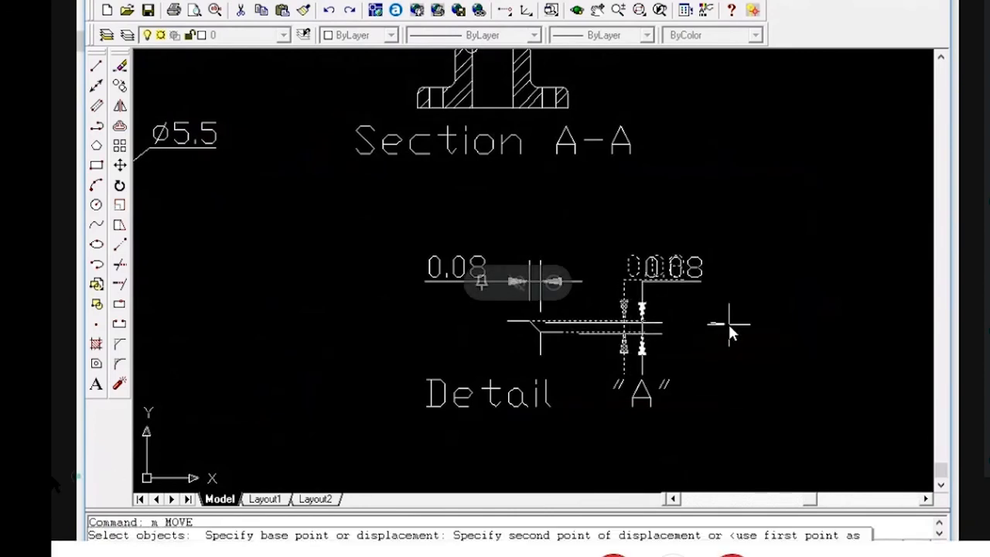
key("F8")
left_click(729, 324)
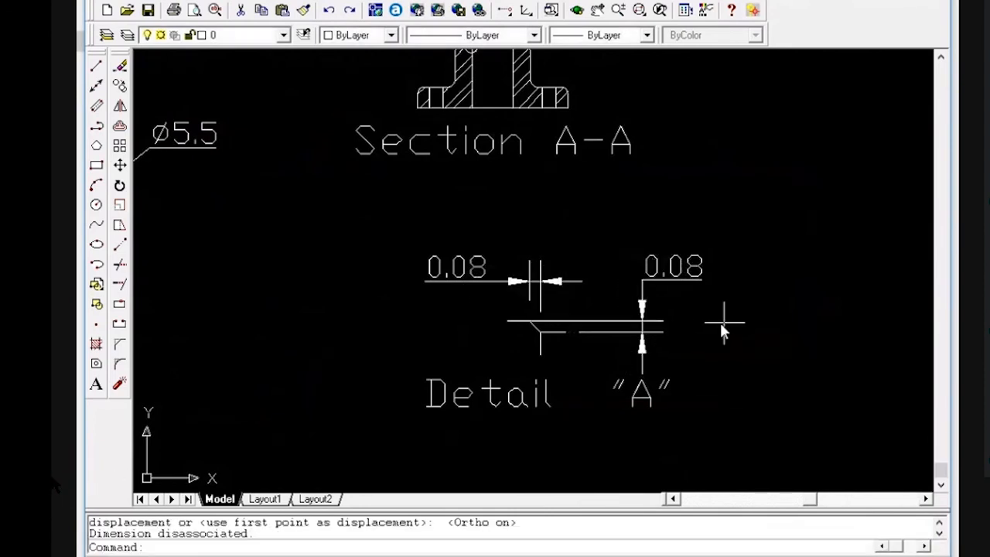
Shift the vertical 0.08 dimension a little further right, away from the chamfer detail
key("space")
left_click(707, 336)
left_click(639, 303)
key("space")
left_click(730, 329)
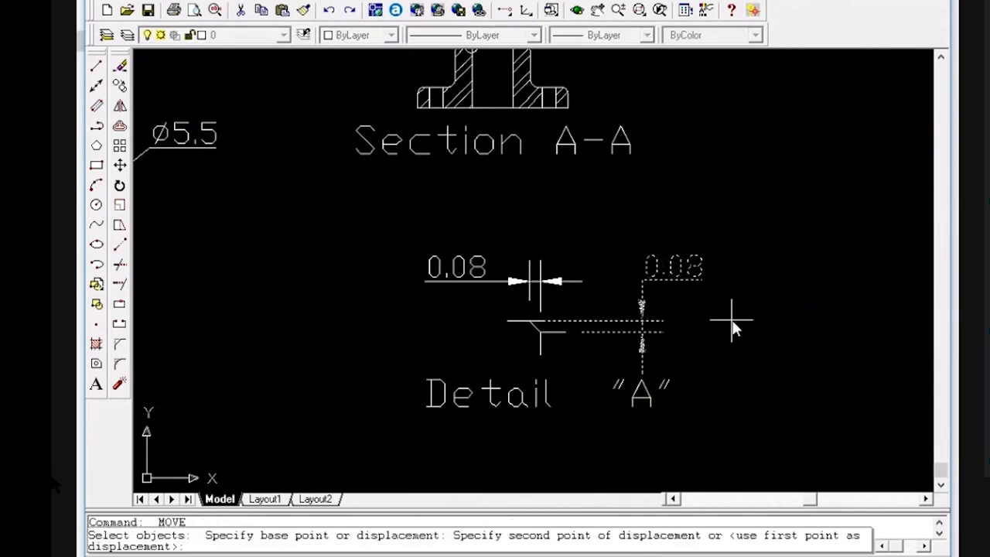
left_click(742, 319)
Stretch the origin of the vertical dimension's upper extension line to the right end of the detail's top edge
scroll(598, 325, "up", 4)
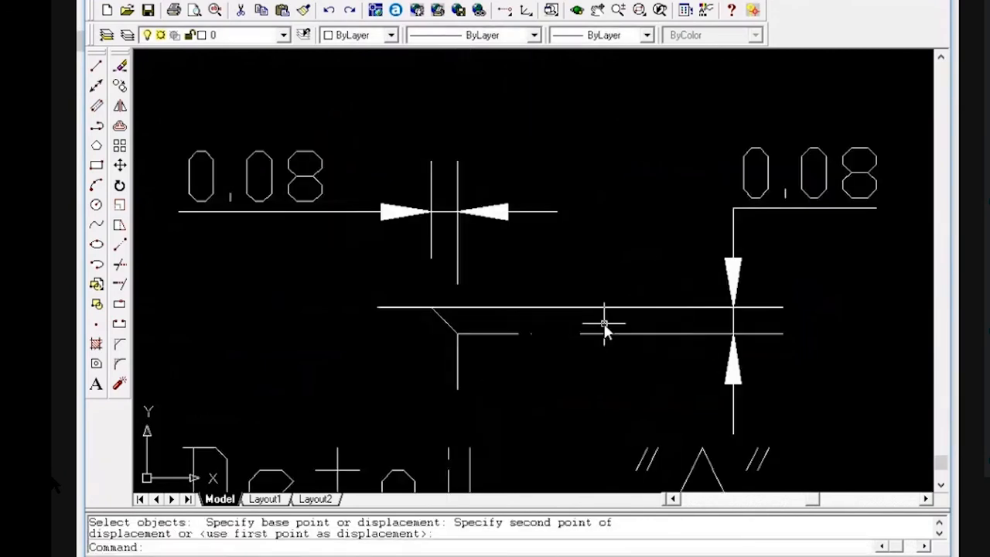
left_click(599, 307)
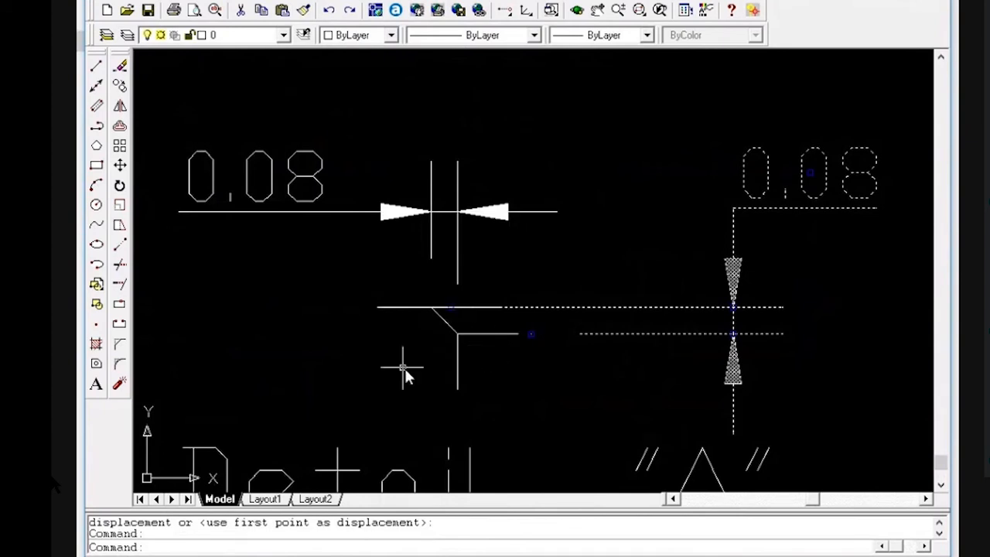
left_click(451, 307)
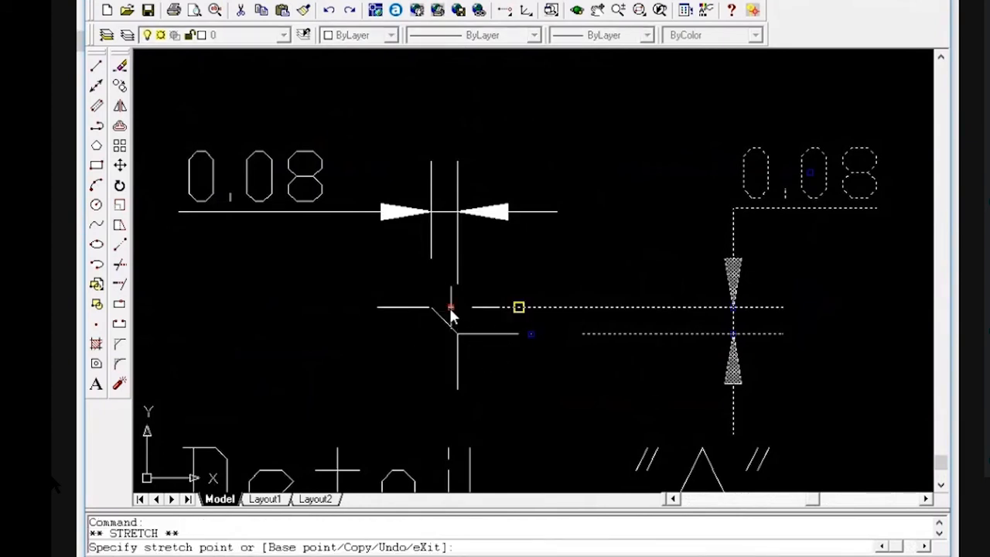
key("Escape")
key("Escape")
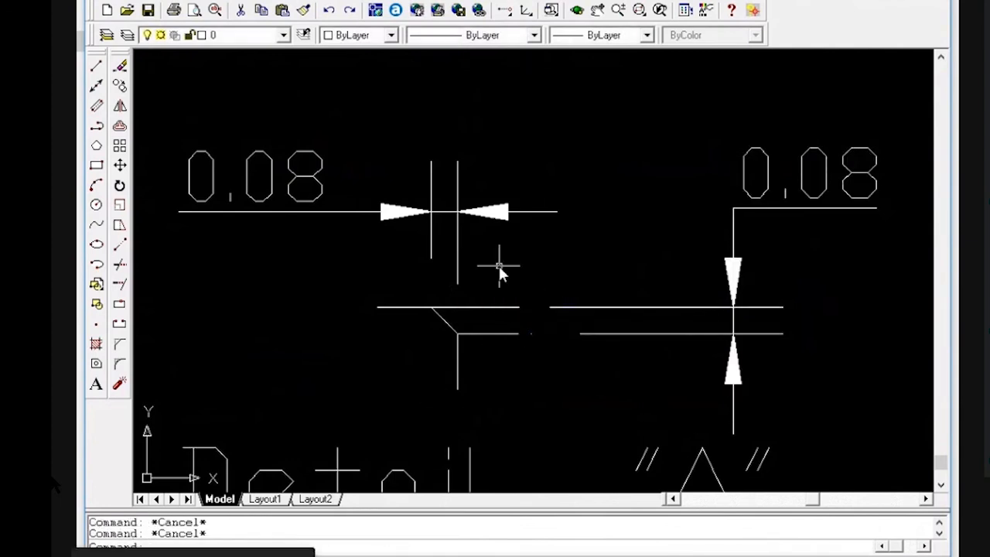
Move the whole chamfer detail with its dimensions and title straight down, farther below Section A-A
scroll(501, 266, "down", 3)
scroll(517, 294, "down", 1)
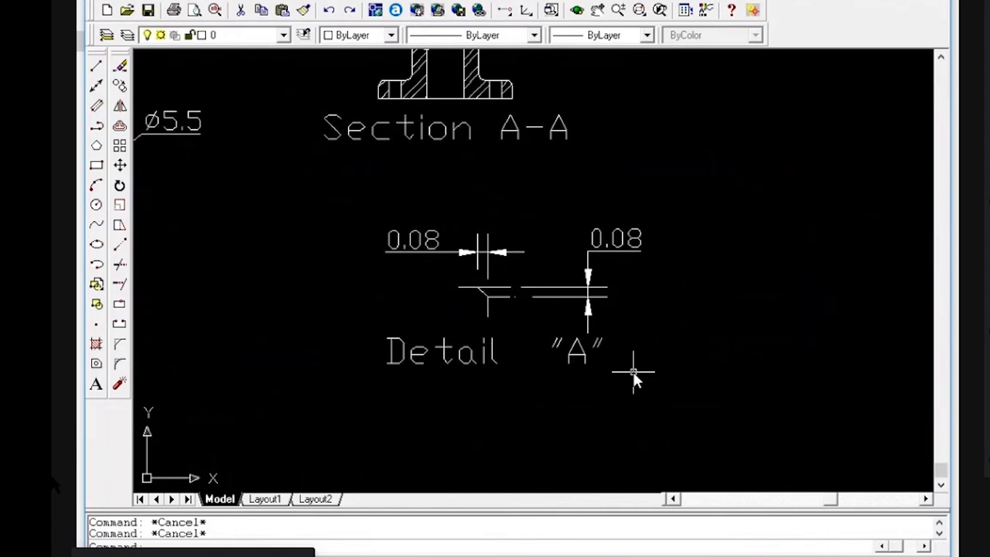
scroll(640, 368, "down", 1)
type("m")
key("Return")
left_click(678, 400)
left_click(417, 250)
key("Return")
left_click(671, 341)
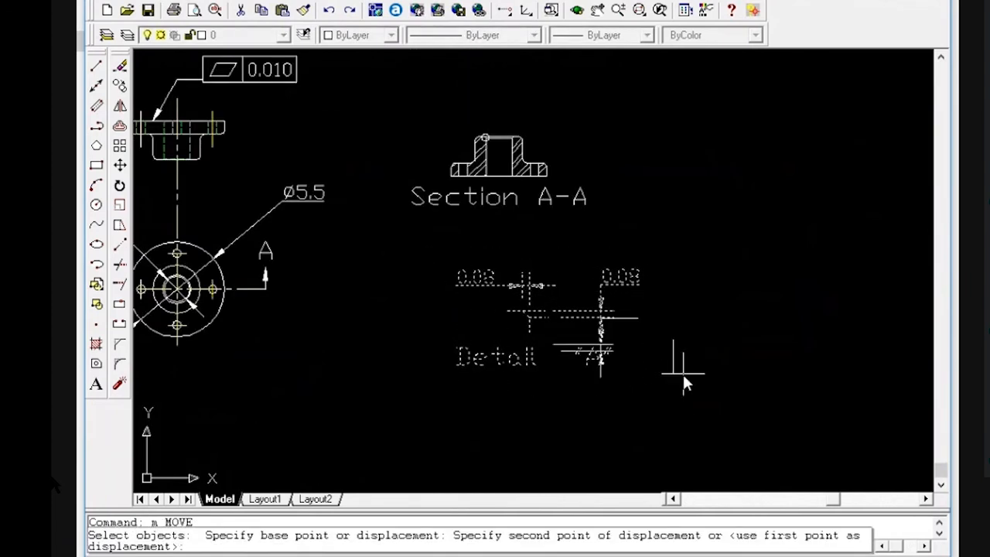
left_click(684, 377)
Move the Detail "A" title slightly down and to the right beneath the chamfer detail, with Ortho and Snap off
type("m")
key("Return")
left_click(535, 413)
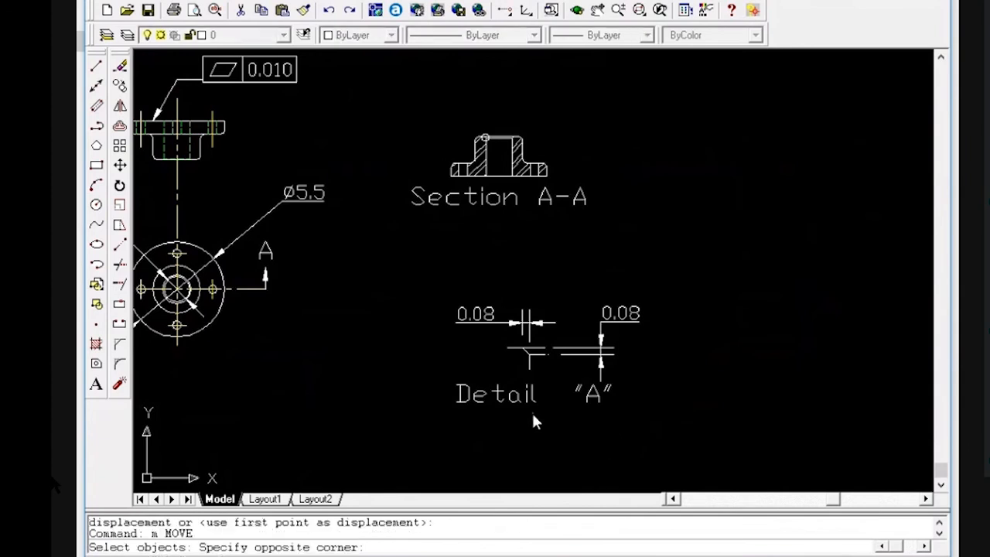
left_click(513, 393)
key("Return")
left_click(547, 422)
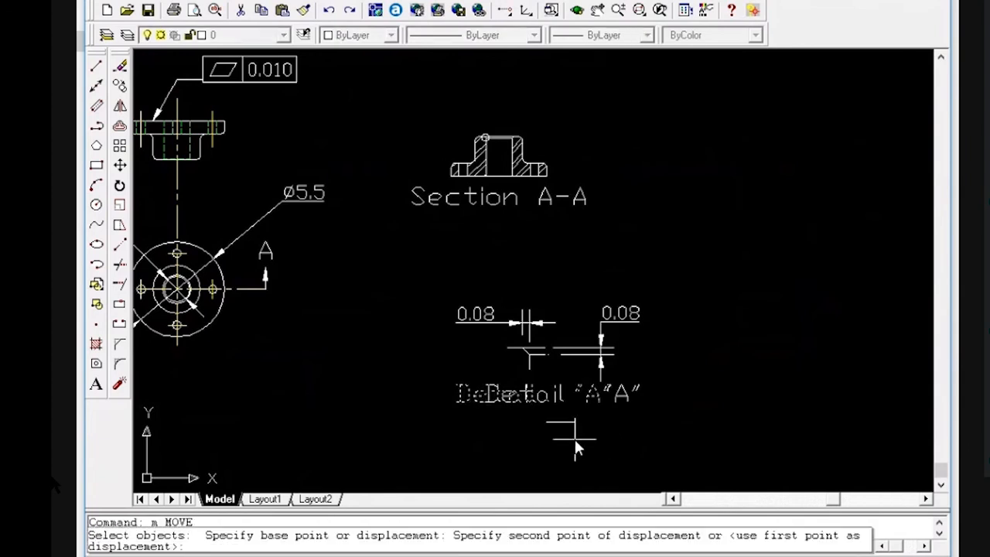
key("F9")
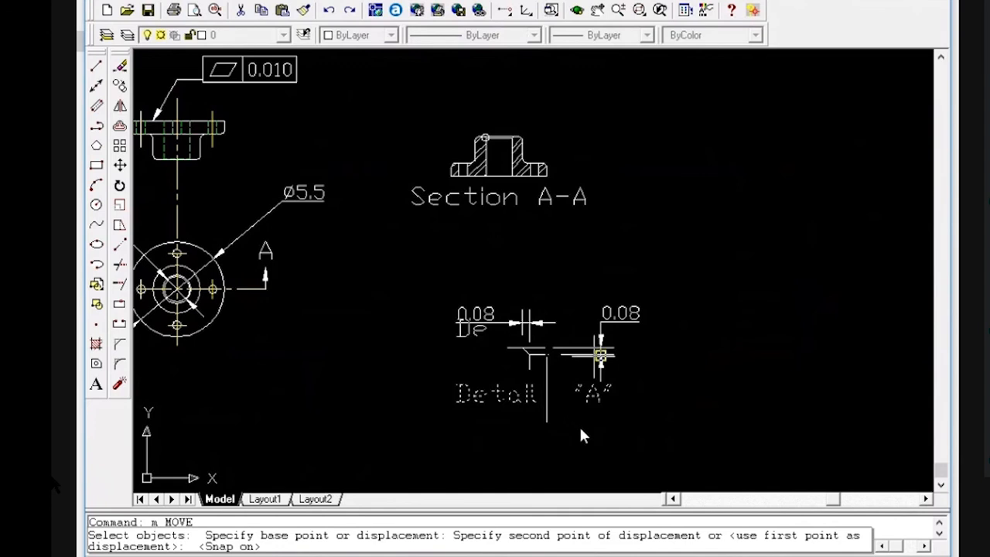
key("F8")
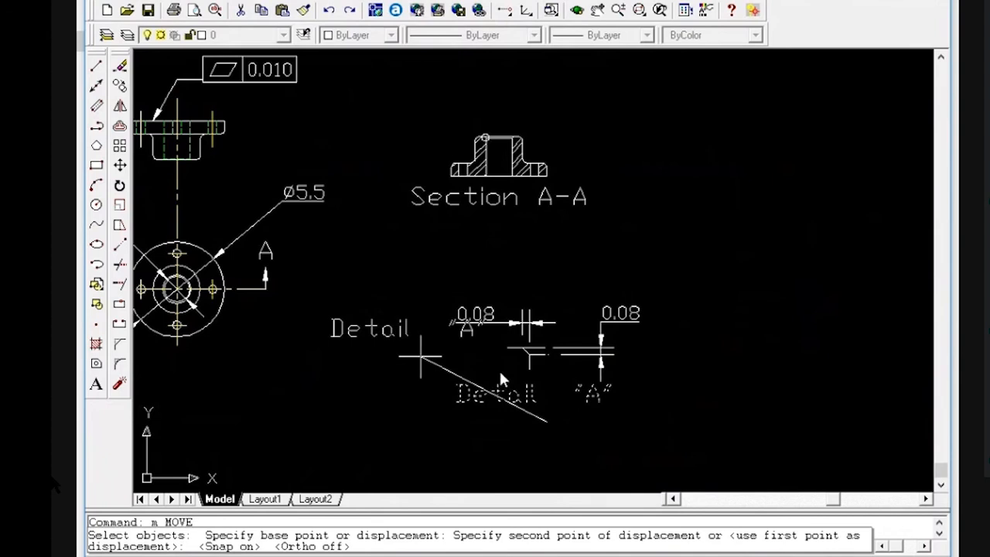
key("F9")
left_click(583, 440)
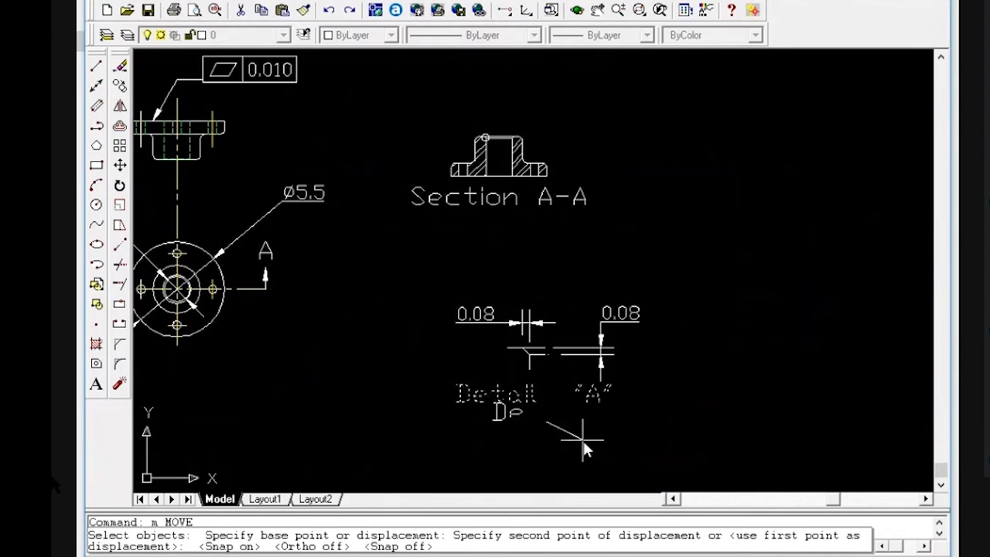
key("Escape")
key("Escape")
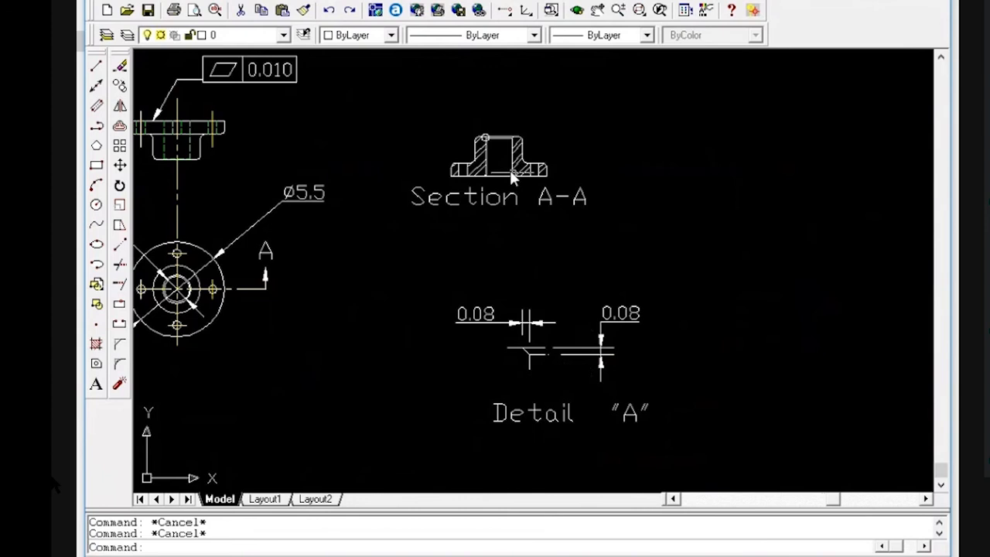
Draw a narrow two-line pointer from the detail circle's upper edge to a tip up and right of it, using nearest snaps on the circle
scroll(498, 142, "up", 3)
scroll(497, 139, "up", 3)
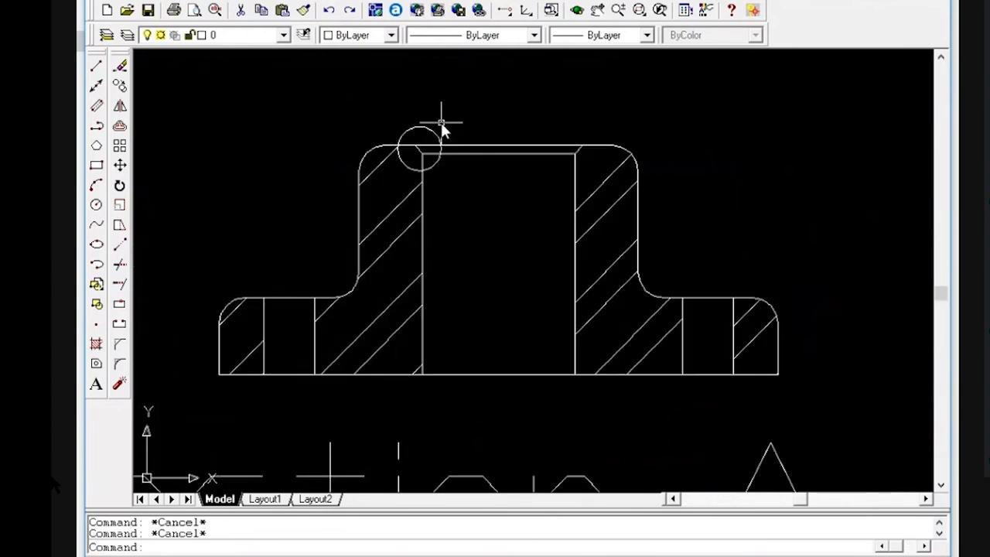
type("l")
key("Return")
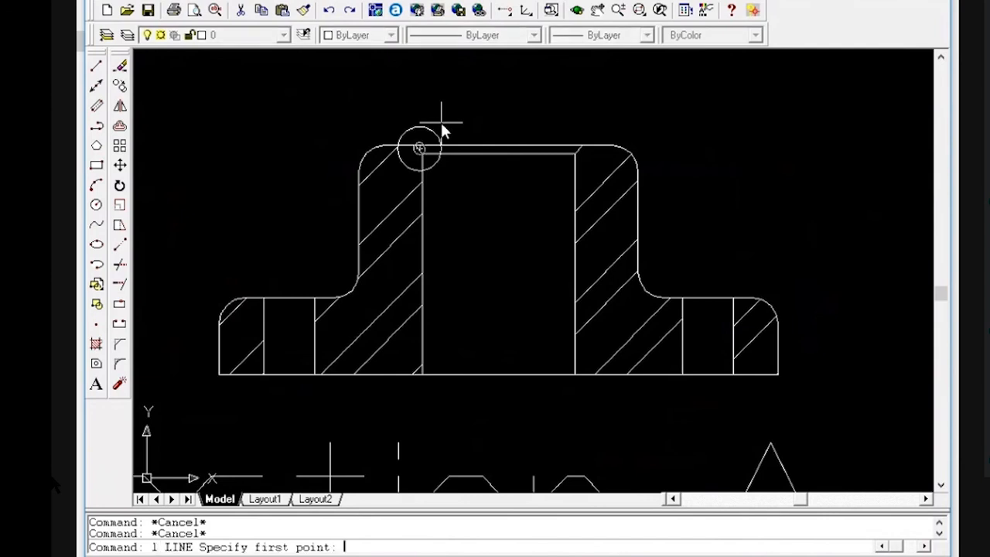
type("nea")
key("Return")
left_click(415, 137)
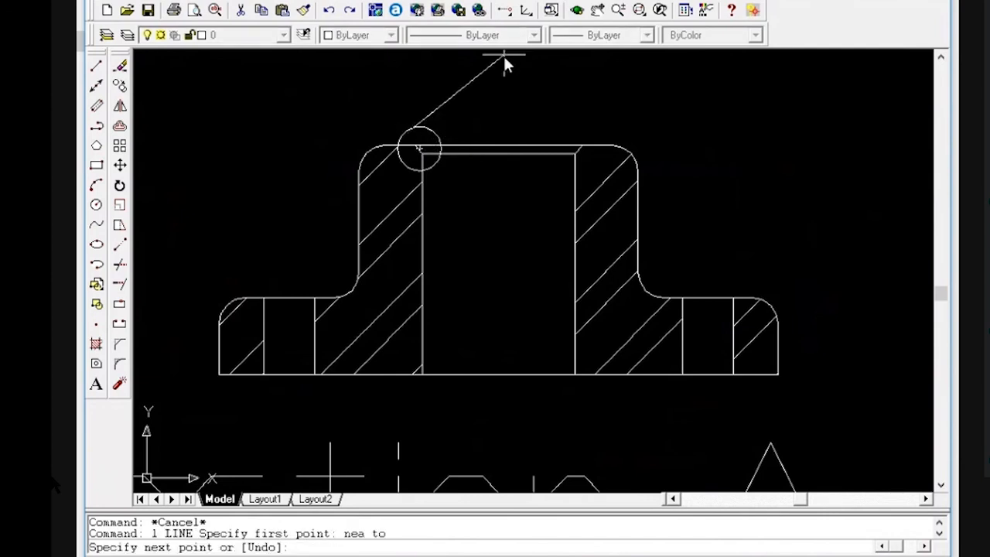
left_click(502, 56)
type("nea")
key("Return")
left_click(435, 137)
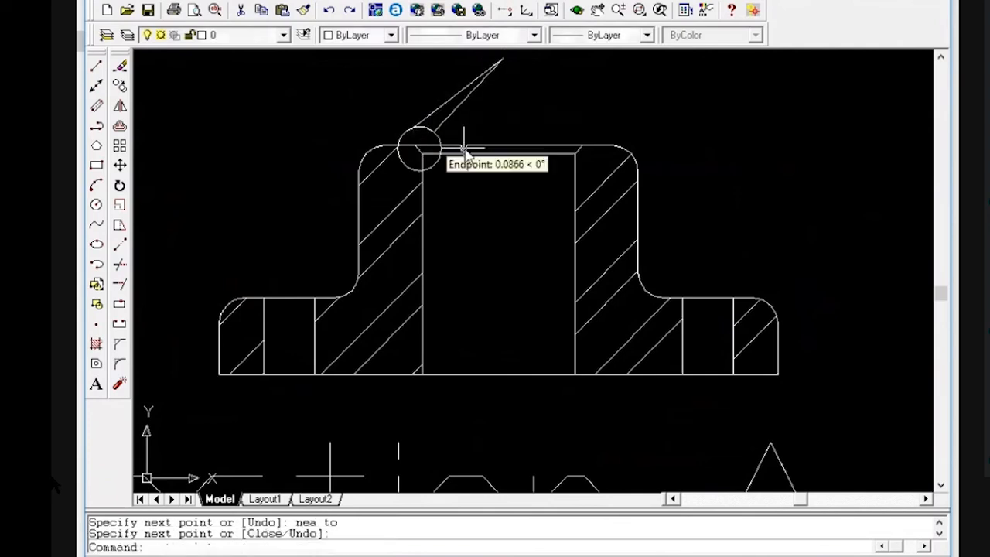
key("Escape")
Trim the arc of the detail circle between the two pointer lines
scroll(437, 142, "up", 3)
type("tr")
key("Return")
key("Return")
left_click(416, 128)
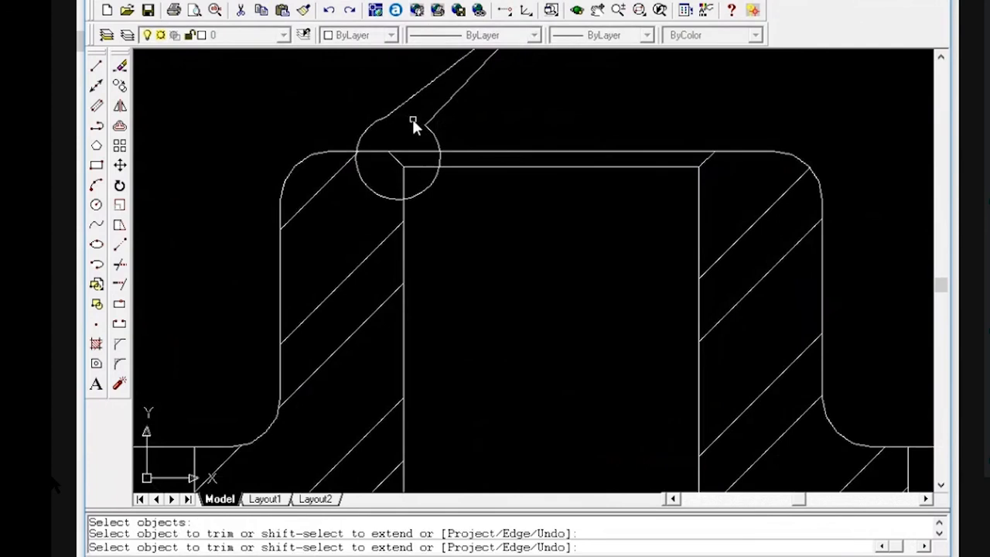
key("Return")
Copy the Section A-A title to the space above the section view, beside the pointer's tip
scroll(426, 147, "down", 5)
type("cp")
key("Return")
left_click(551, 334)
left_click(418, 280)
key("Return")
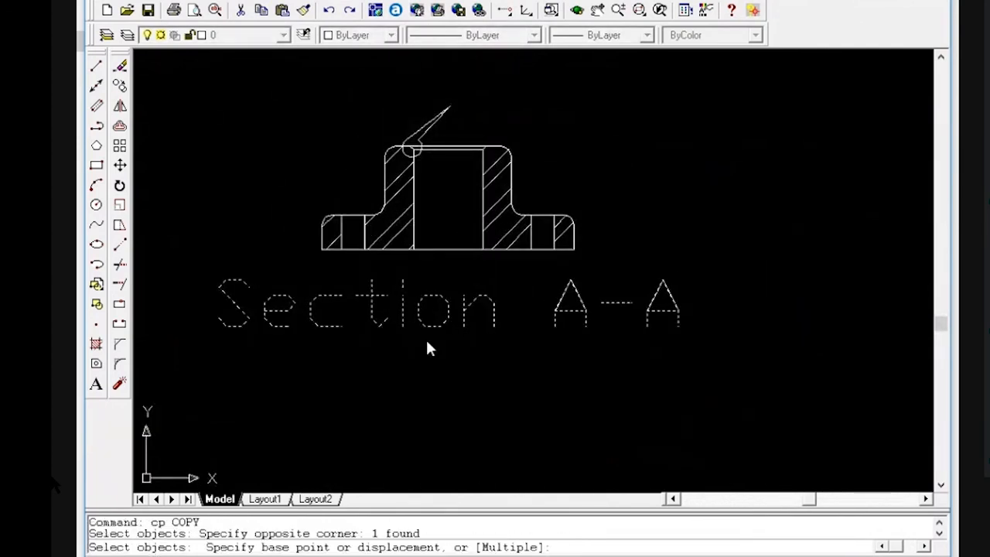
left_click(428, 348)
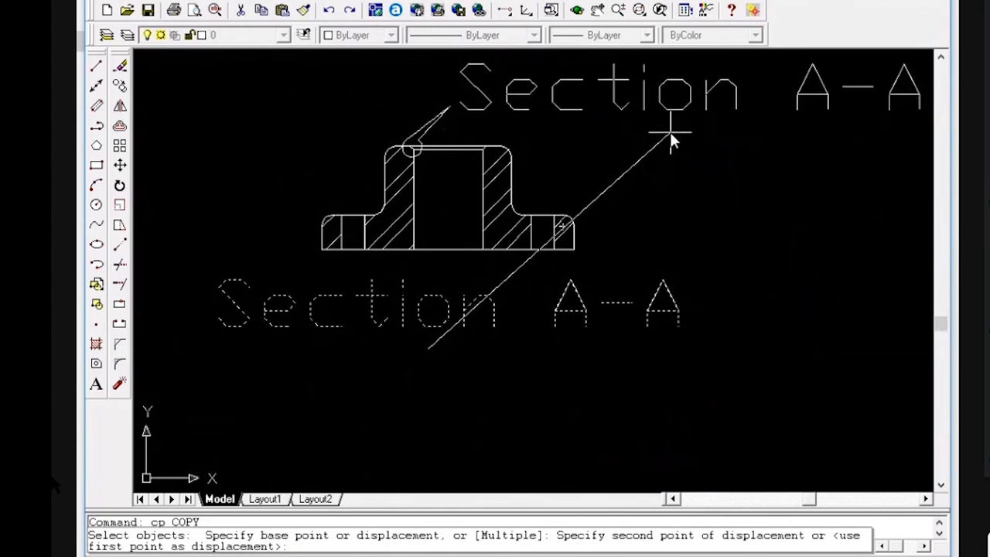
left_click(669, 131)
Change the copied title's text to See detail "A"
type("ed")
key("Return")
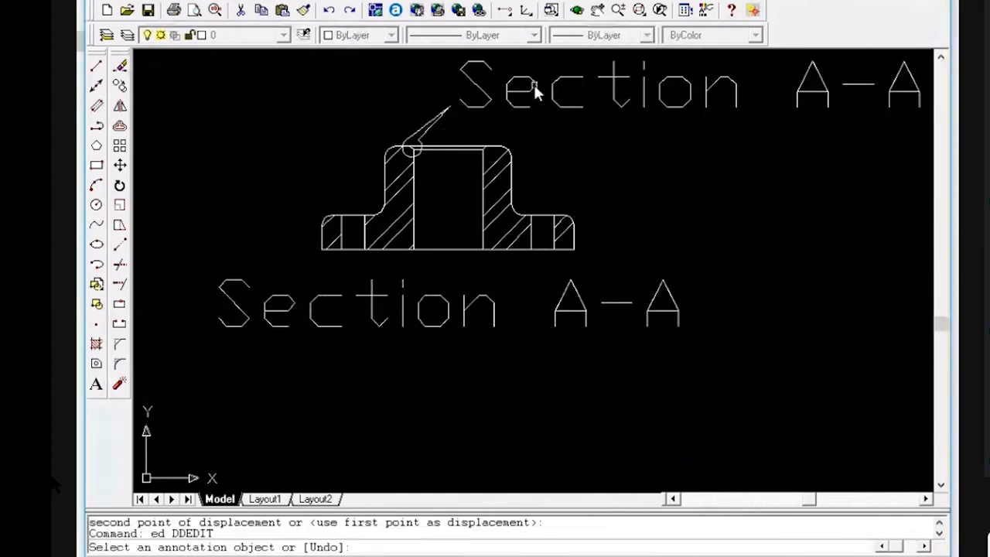
left_click(532, 91)
key("BackSpace")
type("See detail @A")
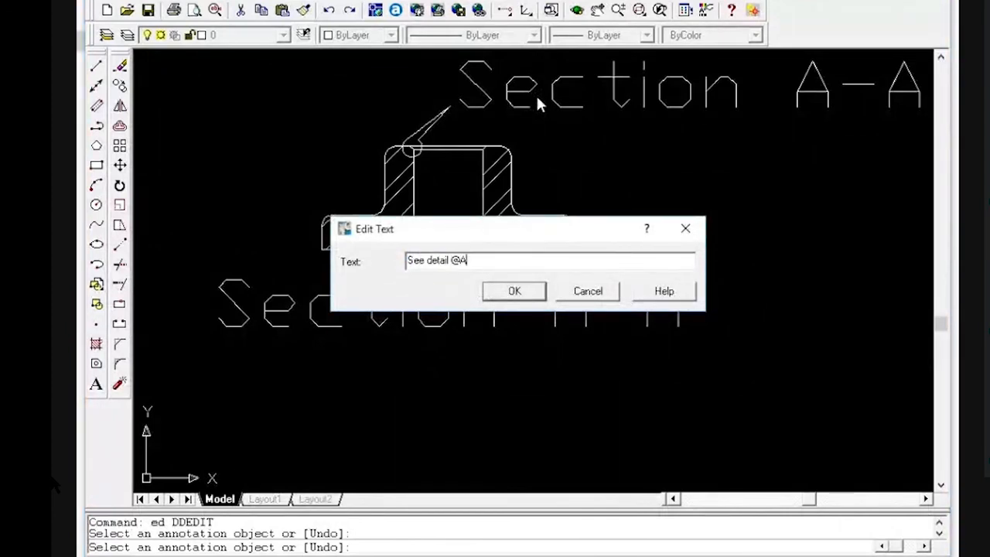
key("BackSpace")
key("BackSpace")
key("Return")
key("Escape")
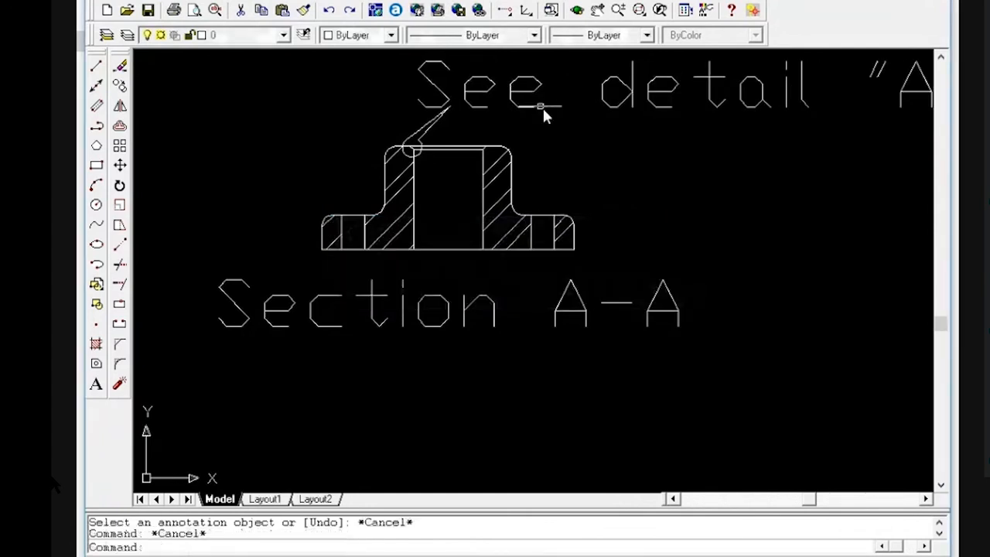
Move the See detail "A" note slightly up and to the right, clear of the pointer's tip
scroll(611, 128, "down", 4)
scroll(642, 186, "up", 5)
scroll(487, 124, "down", 6)
scroll(478, 100, "up", 4)
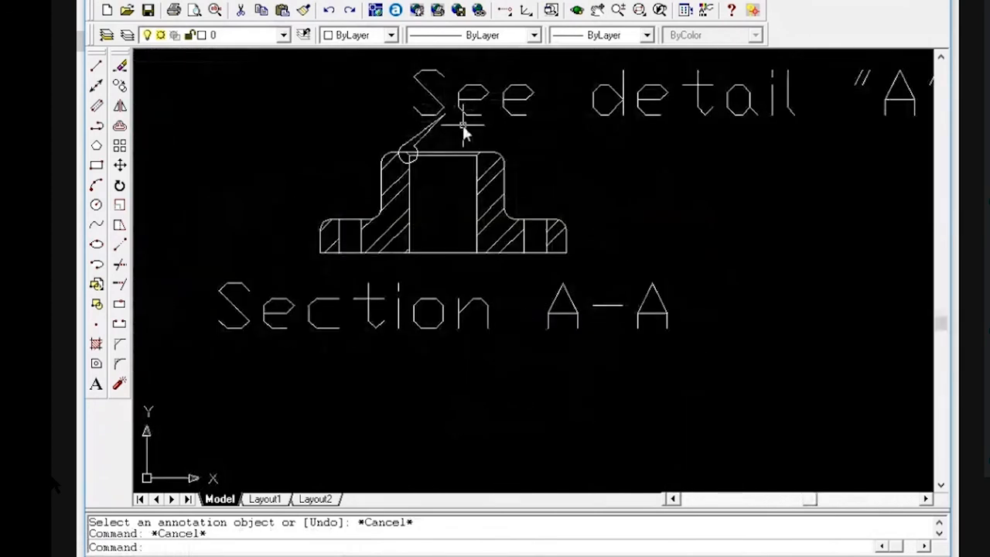
type("m")
key("Return")
left_click(487, 122)
left_click(477, 108)
key("space")
left_click(514, 130)
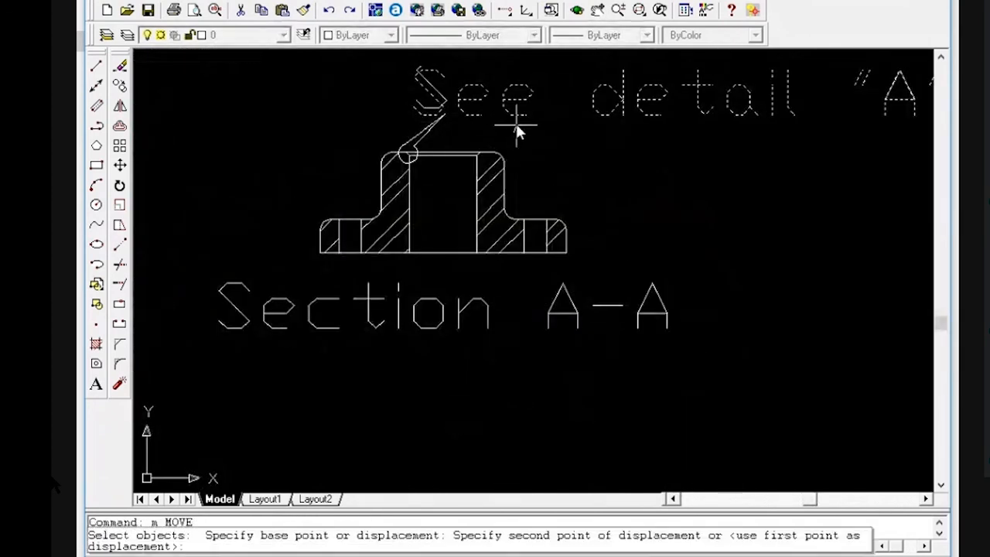
left_click(544, 115)
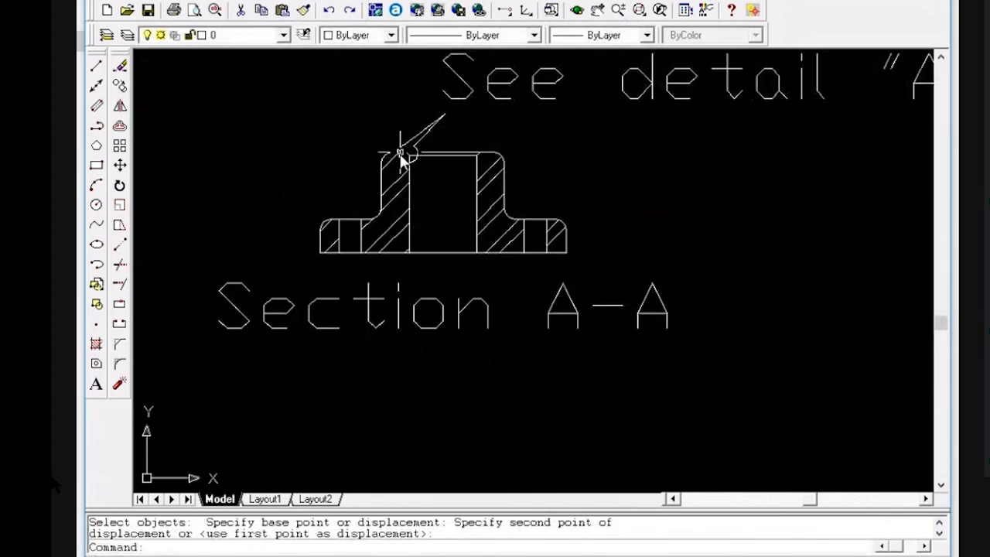
Draw a rectangular border enclosing all the flange views, dimensions and titles
scroll(416, 203, "down", 4)
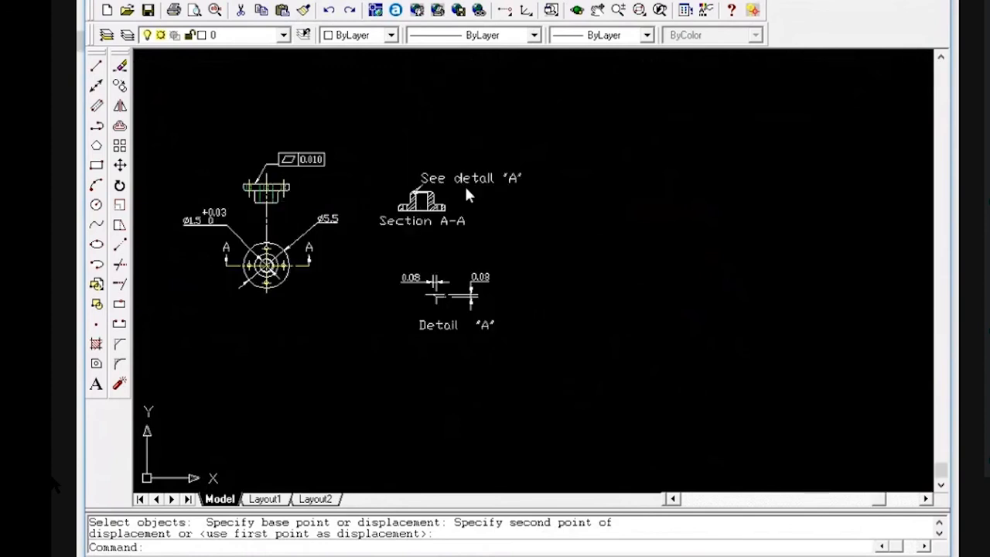
scroll(453, 308, "up", 4)
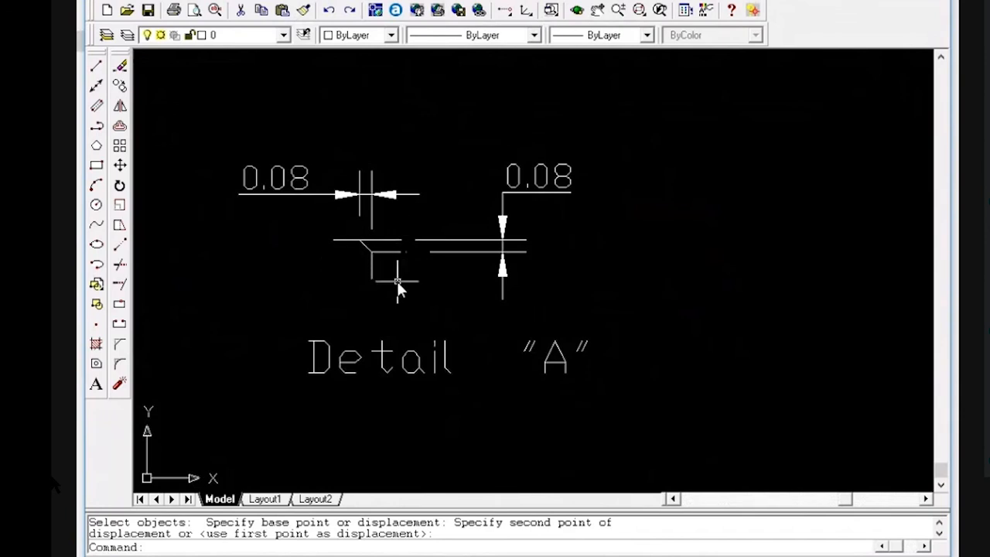
scroll(400, 286, "down", 6)
type("rec")
key("Return")
left_click(241, 334)
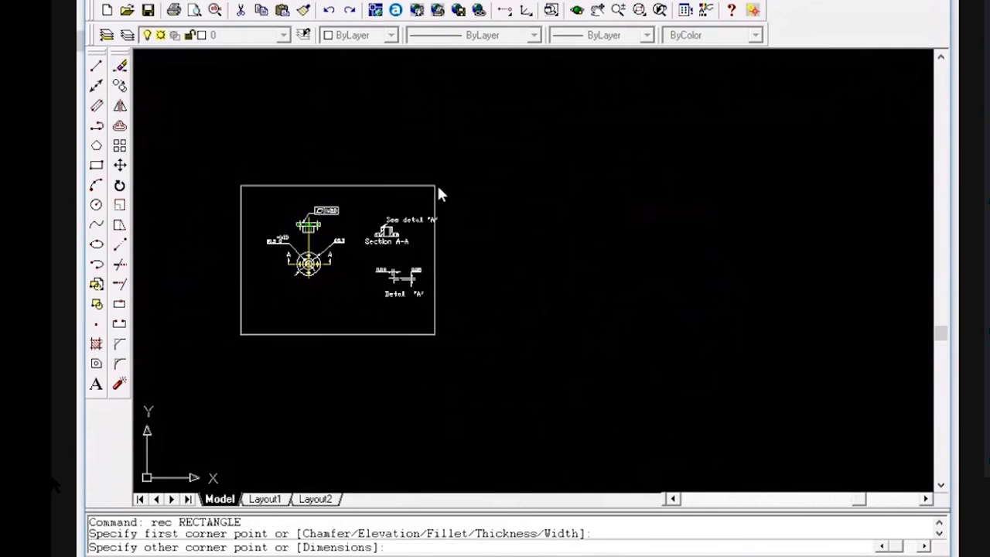
left_click(477, 187)
type("z")
key("Return")
type("e")
key("Return")
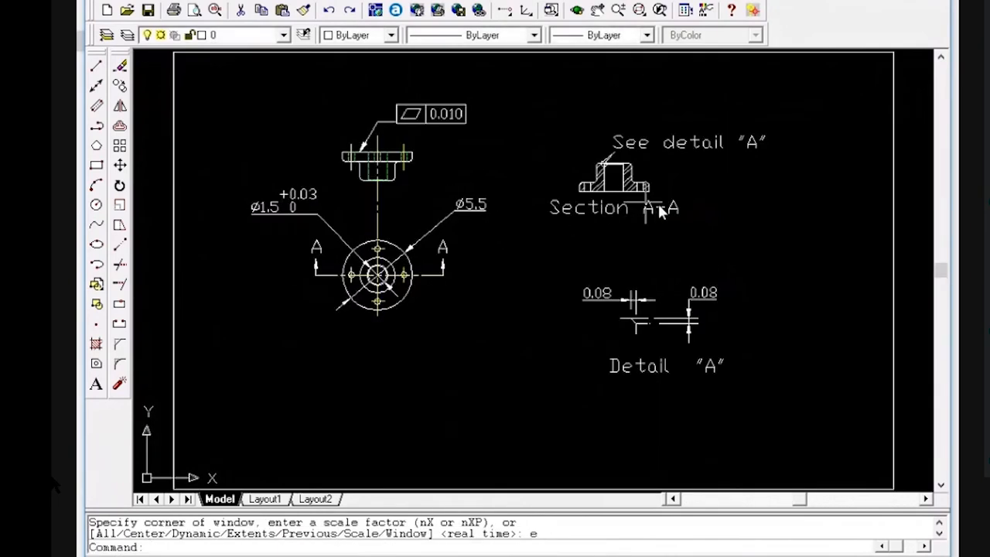